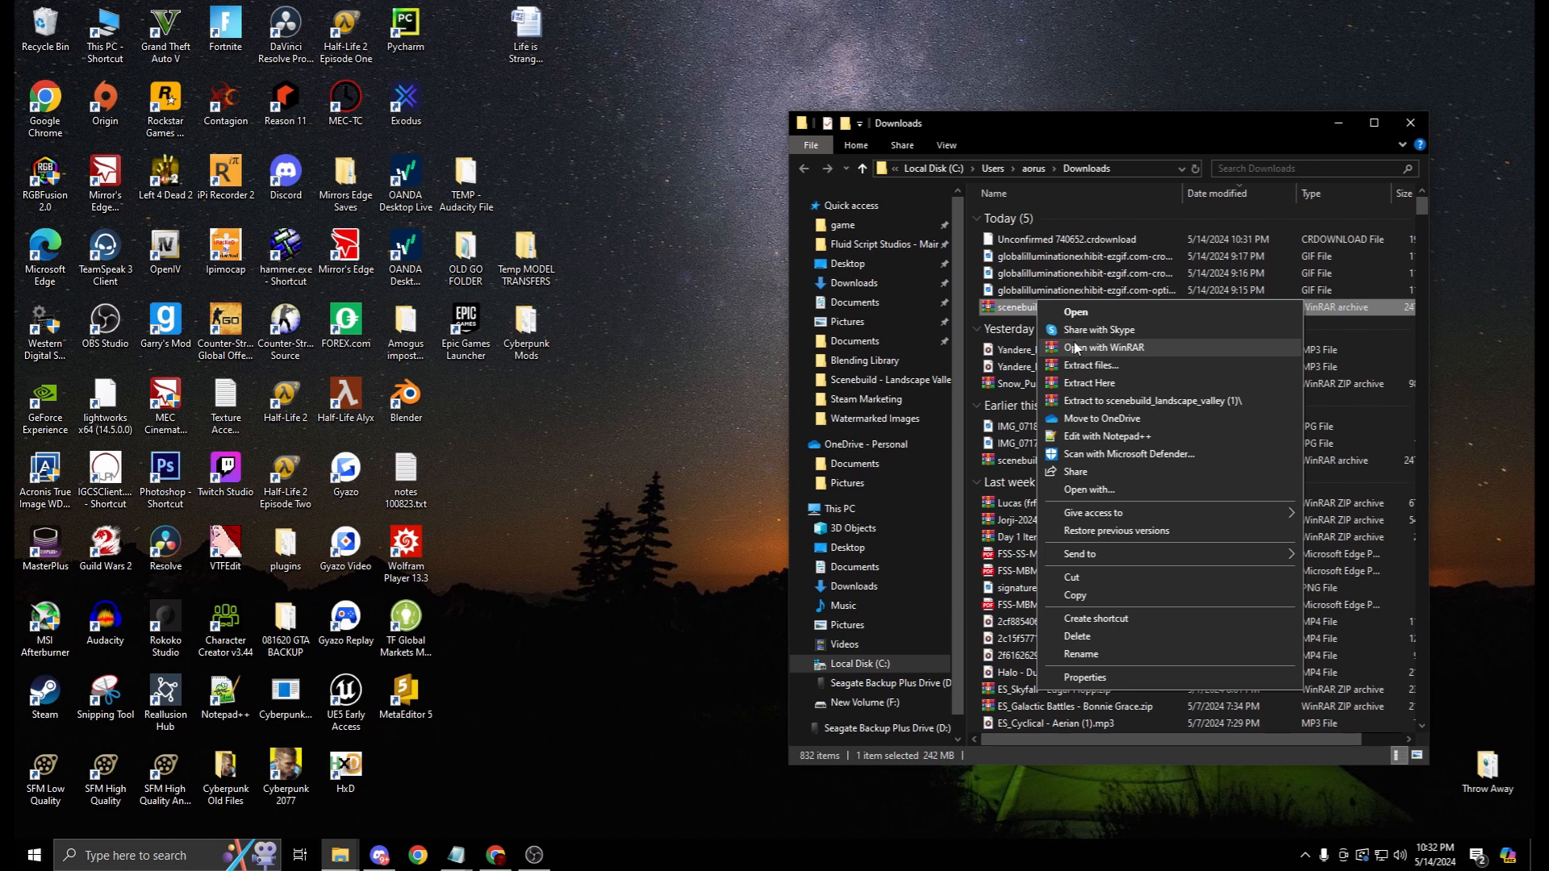
Open the scenebuild_landscape_valley (1) archive in WinRAR, dismiss the licence reminder, and open the scenebuild_landscape_valley folder inside
click(1075, 348)
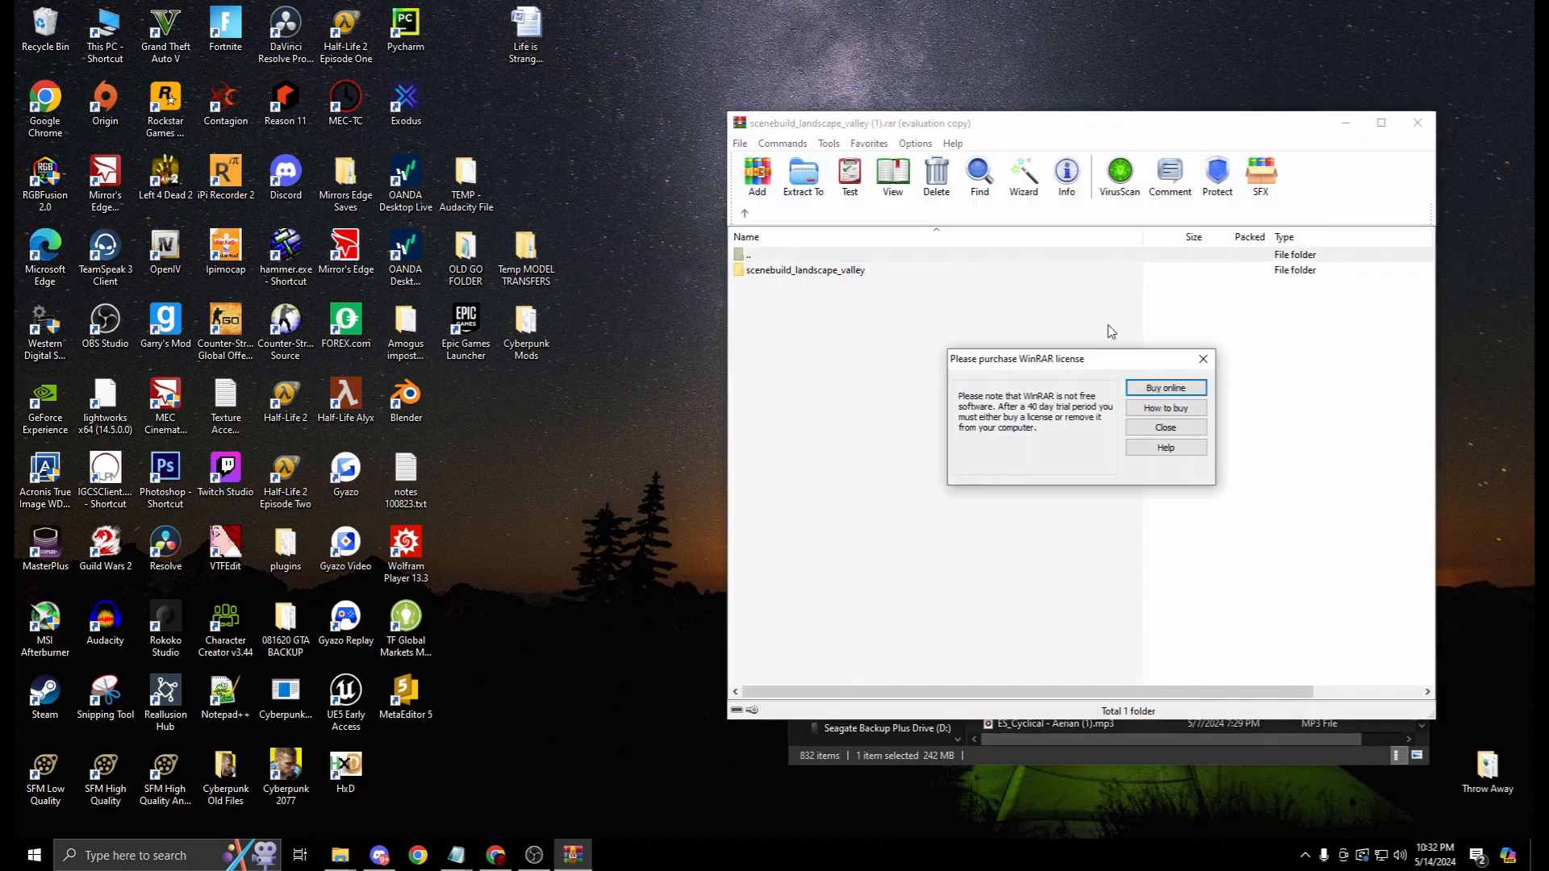
click(1167, 407)
click(780, 274)
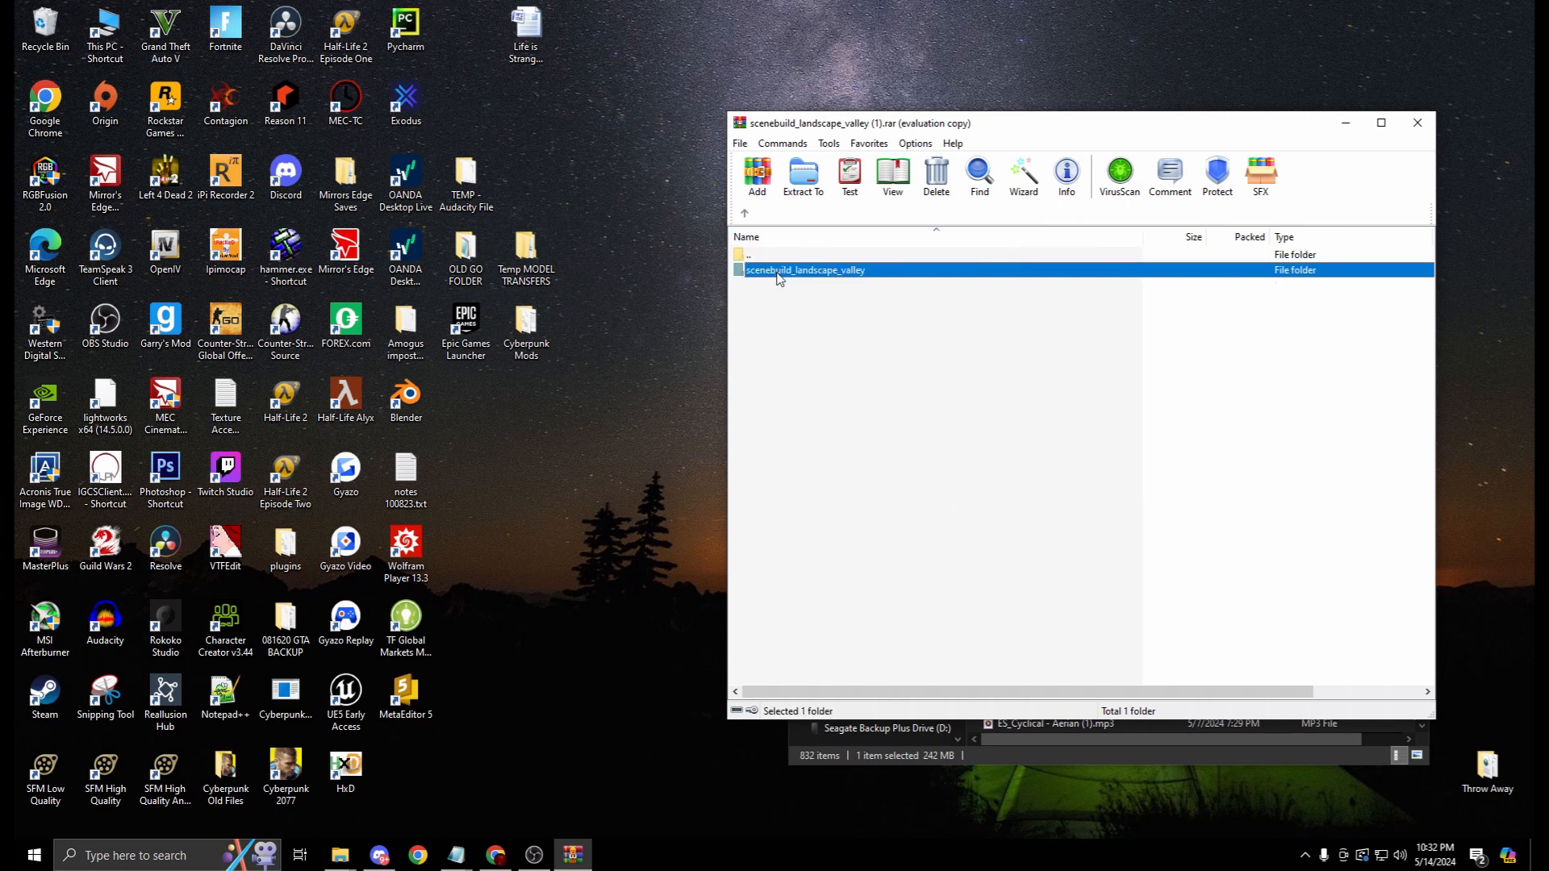
double_click(852, 275)
click(771, 273)
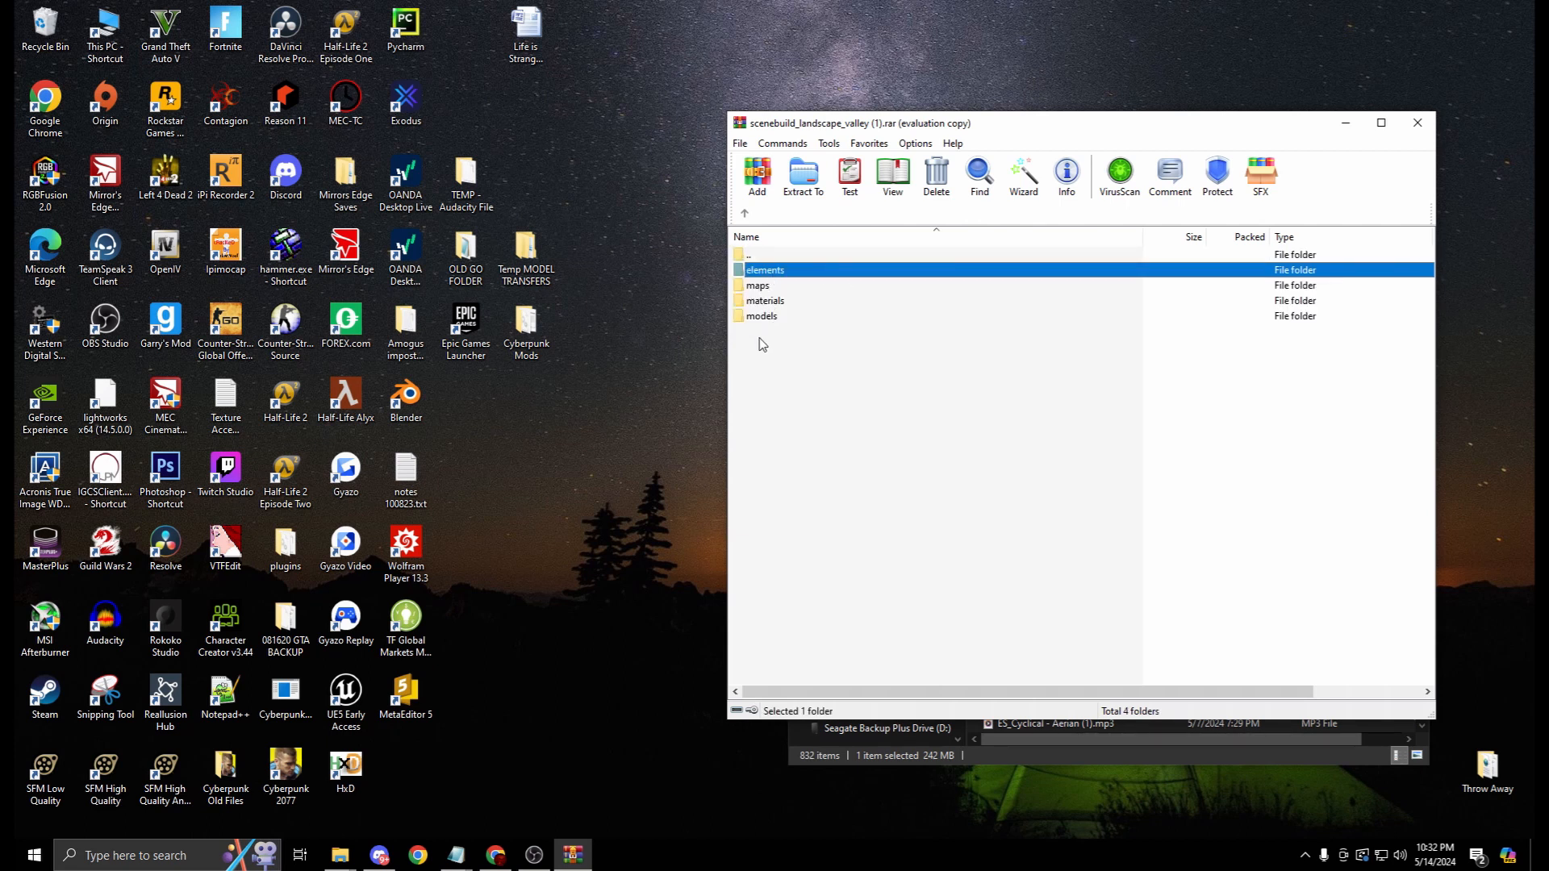
Bring up the SourceFilmmaker game folder and look through its content folders
mouse_move(346, 857)
click(339, 856)
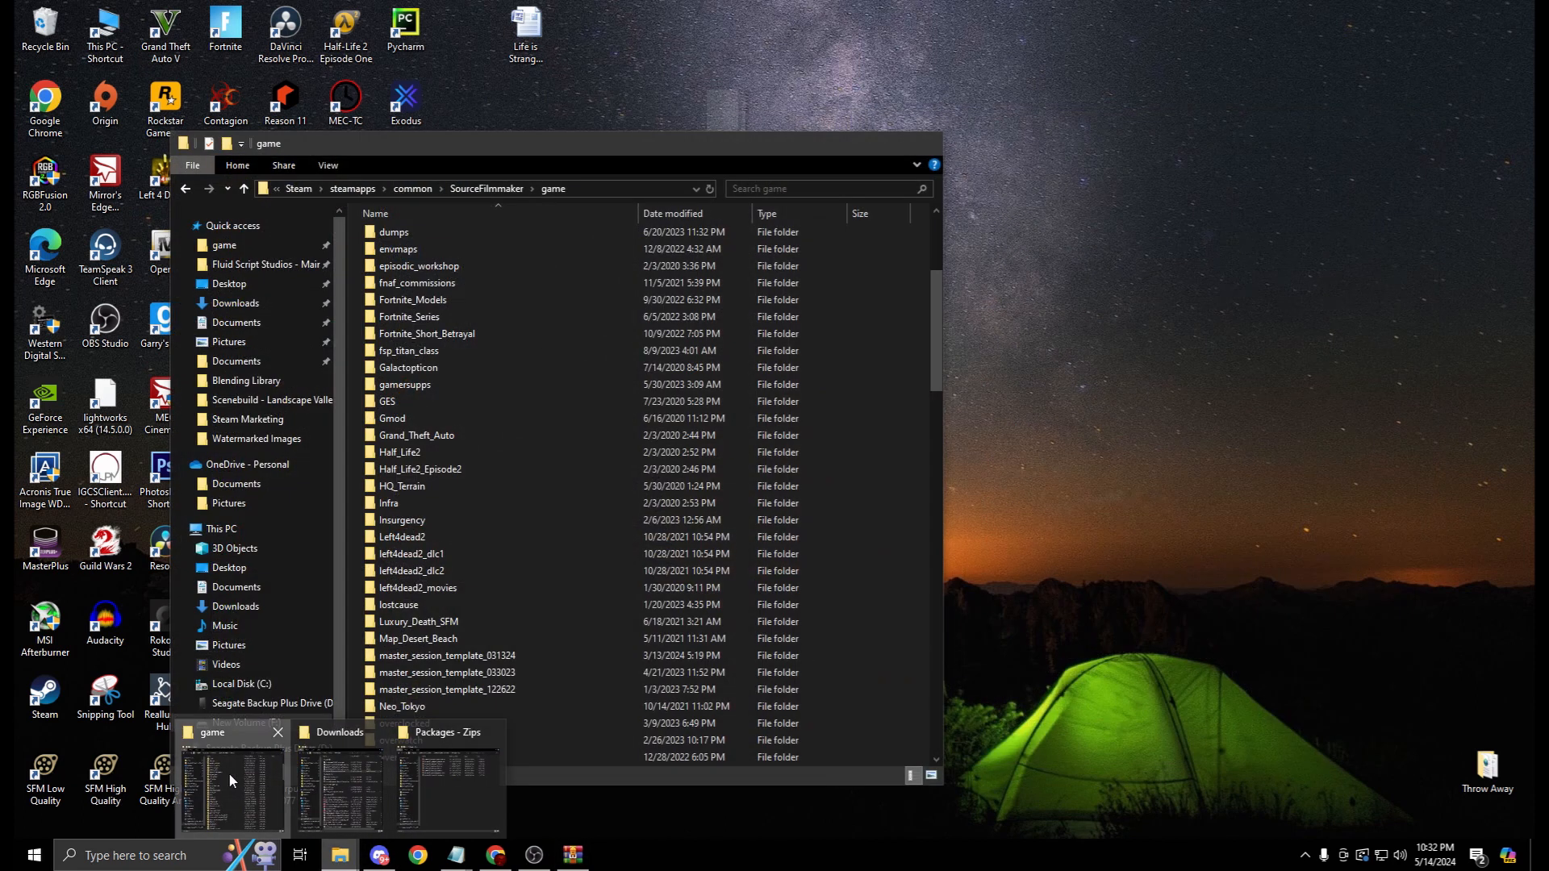
click(229, 772)
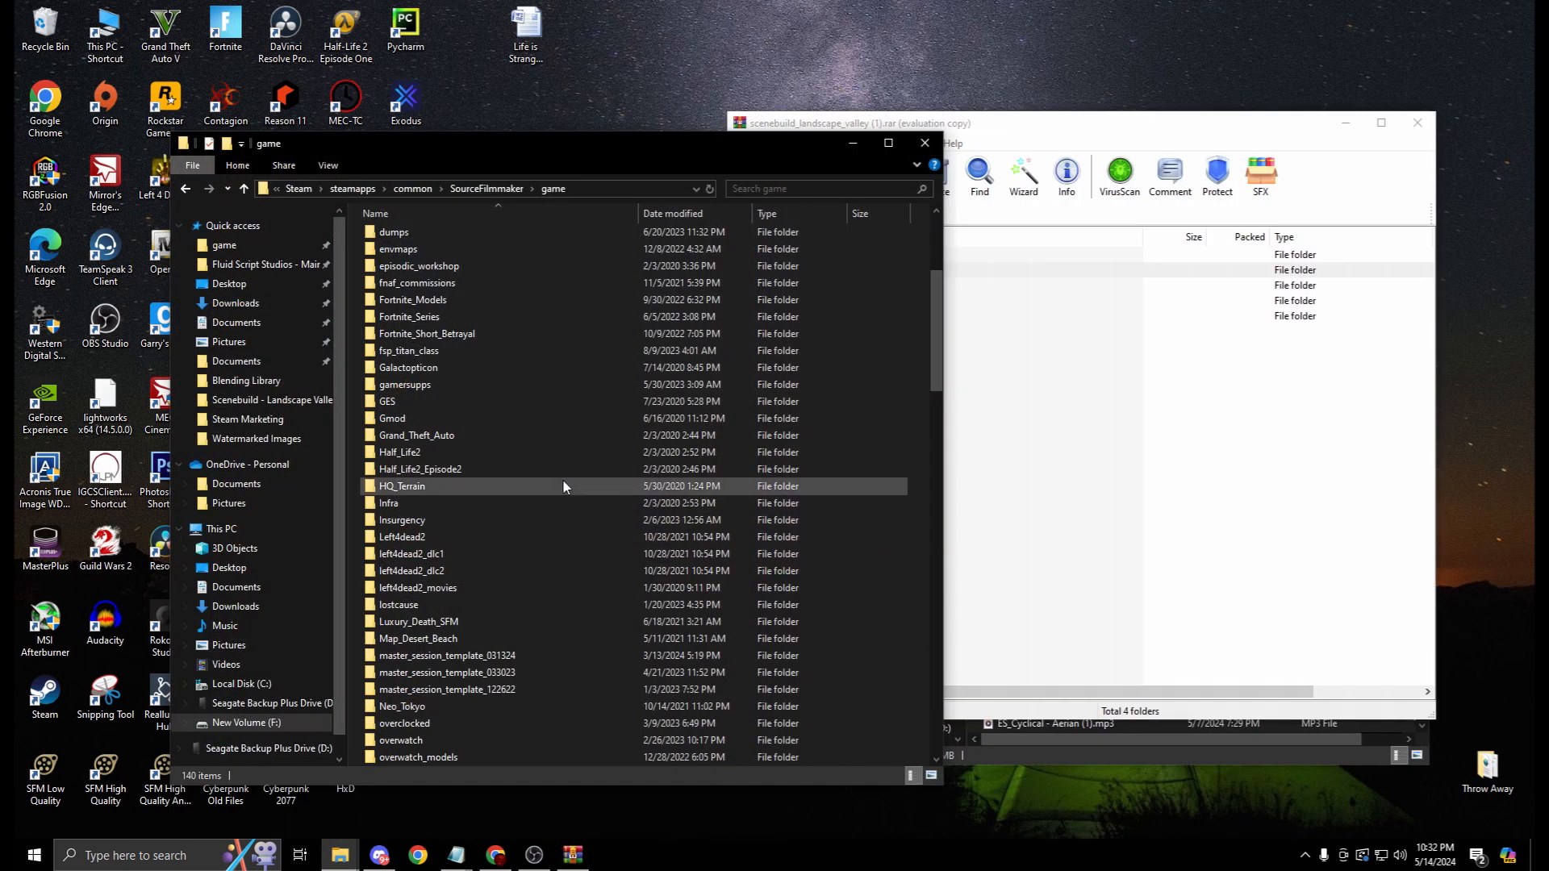
scroll(452, 456, up, 5)
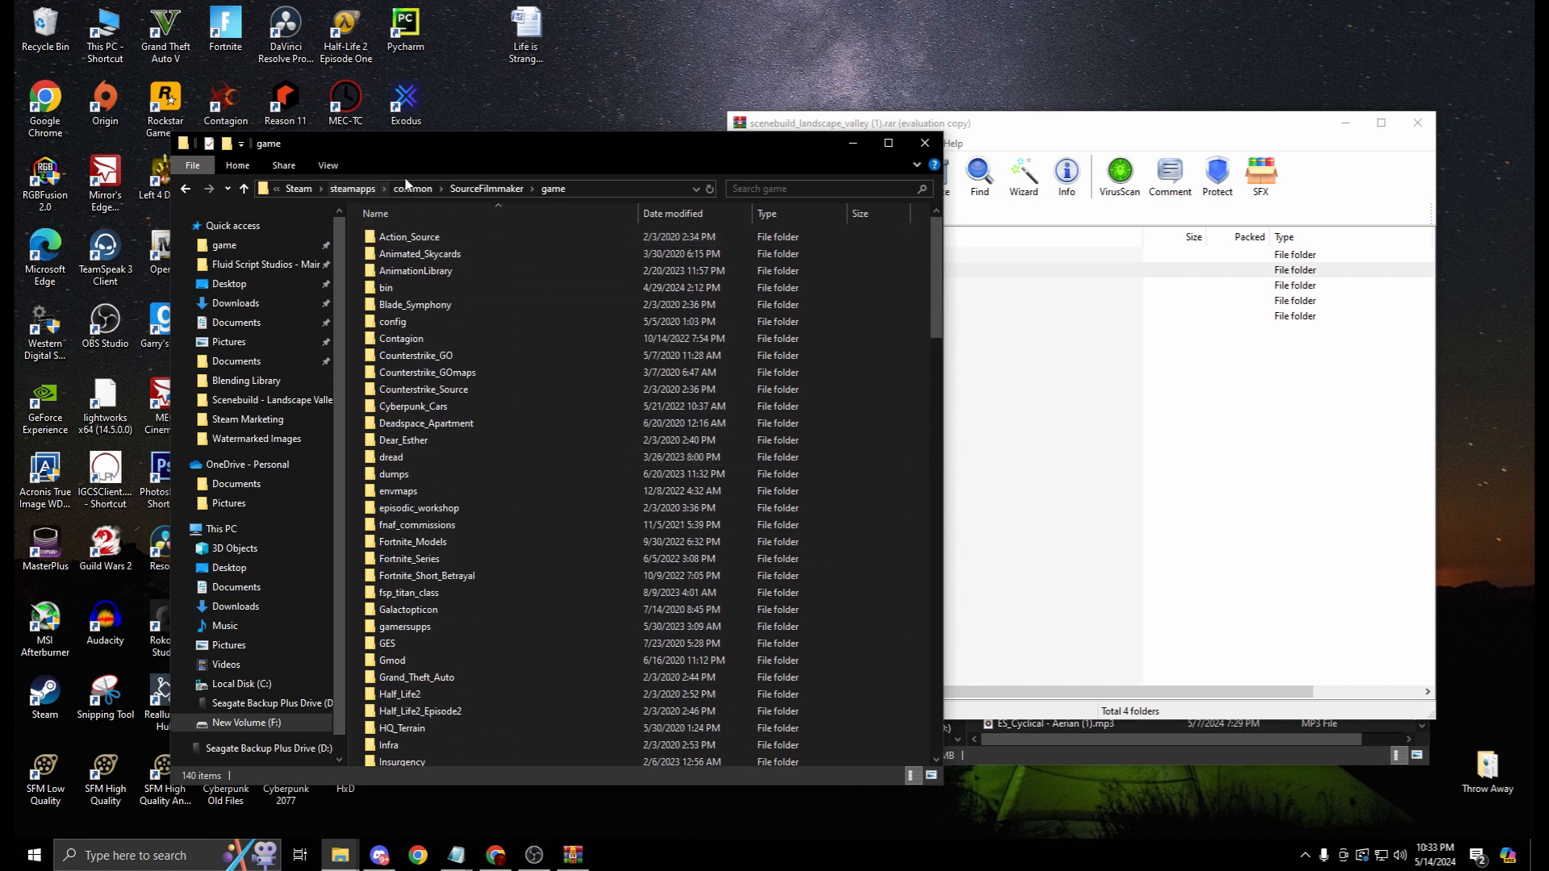
click(415, 237)
scroll(415, 238, down, 2)
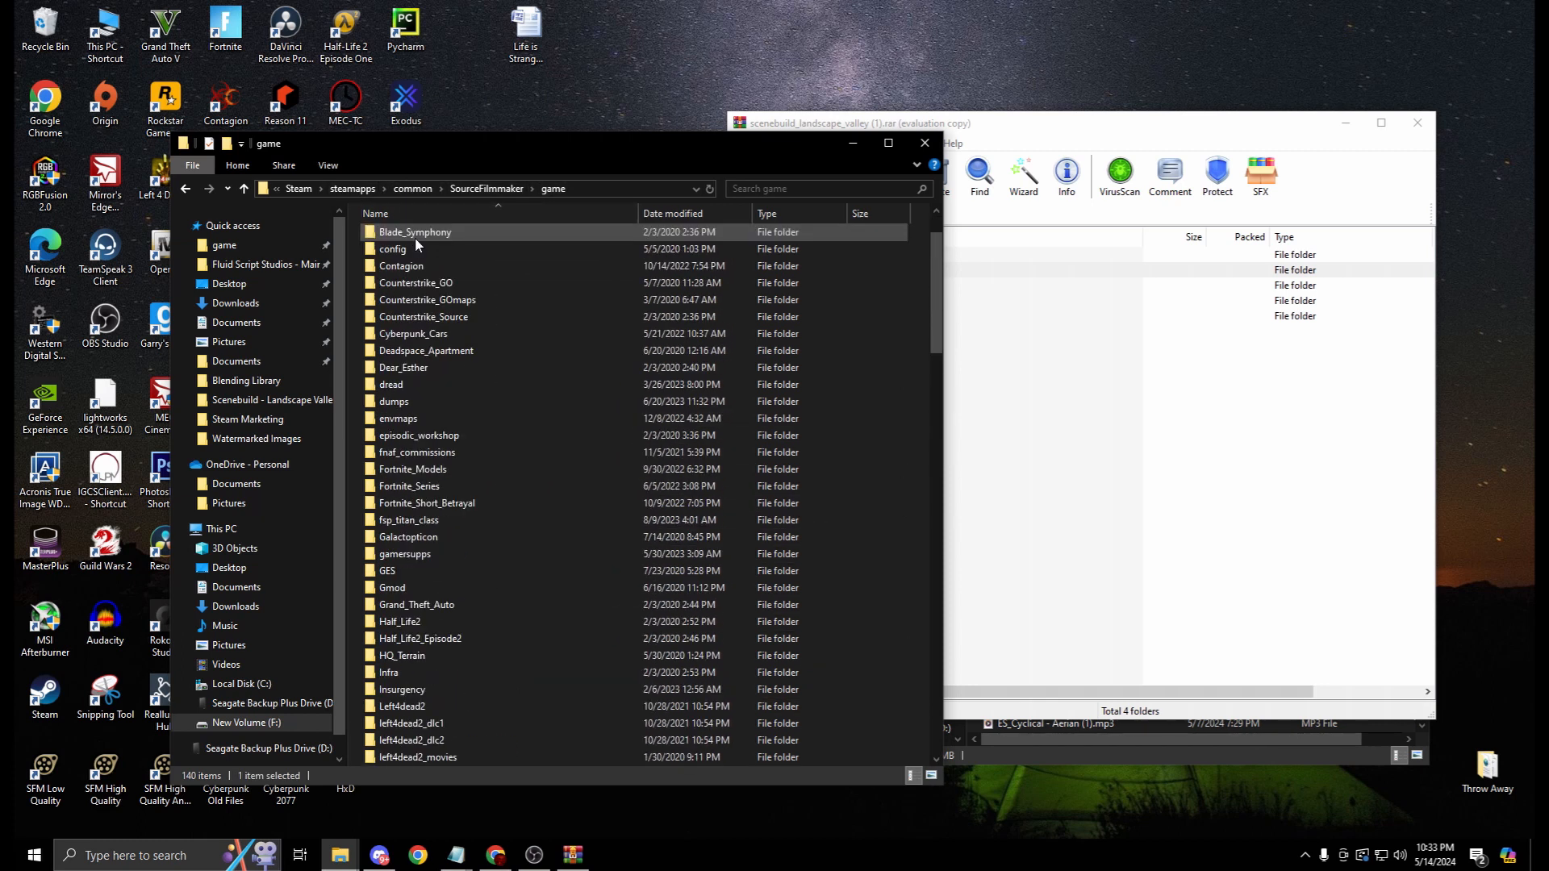
scroll(447, 306, down, 3)
click(439, 516)
scroll(439, 355, up, 2)
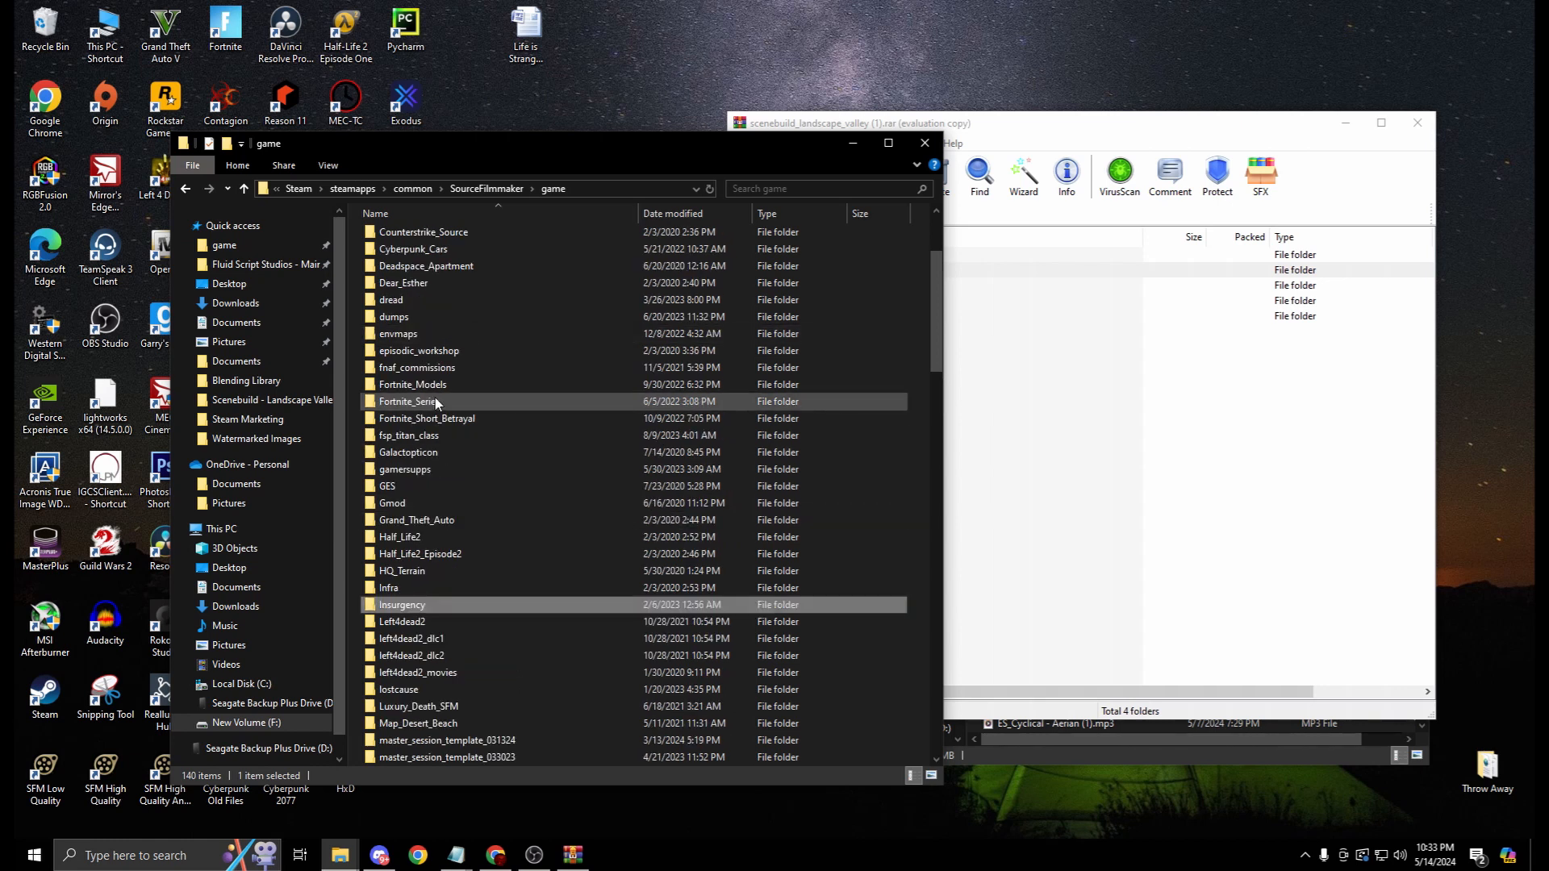
scroll(438, 395, up, 2)
Go back to the archive's root and extract the scenebuild_landscape_valley folder into the SourceFilmmaker game folder
click(1040, 376)
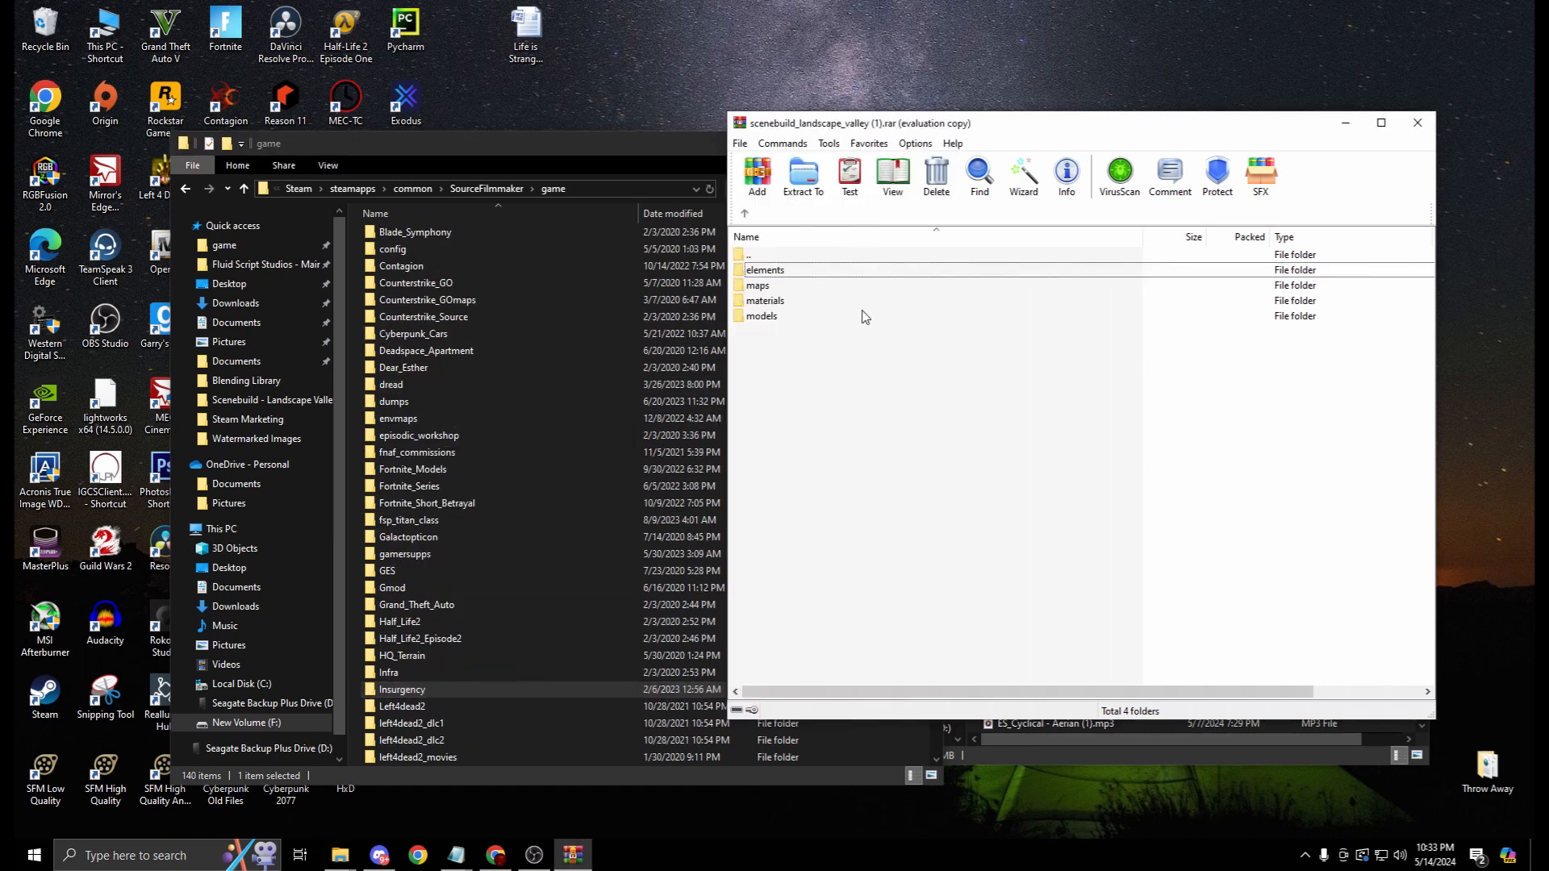
double_click(765, 255)
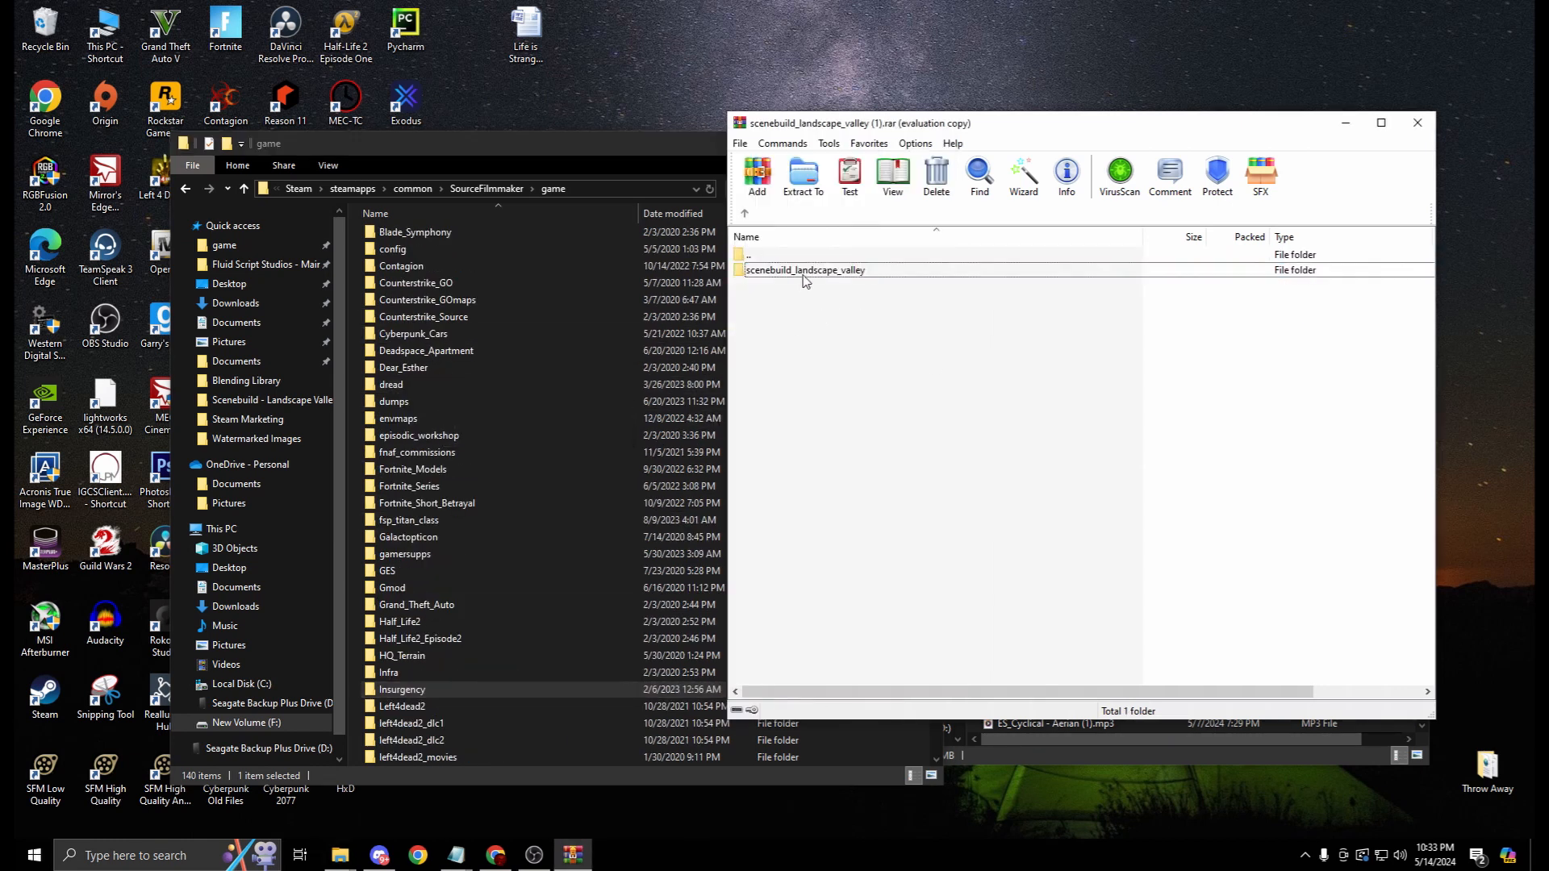
drag(804, 279, 352, 399)
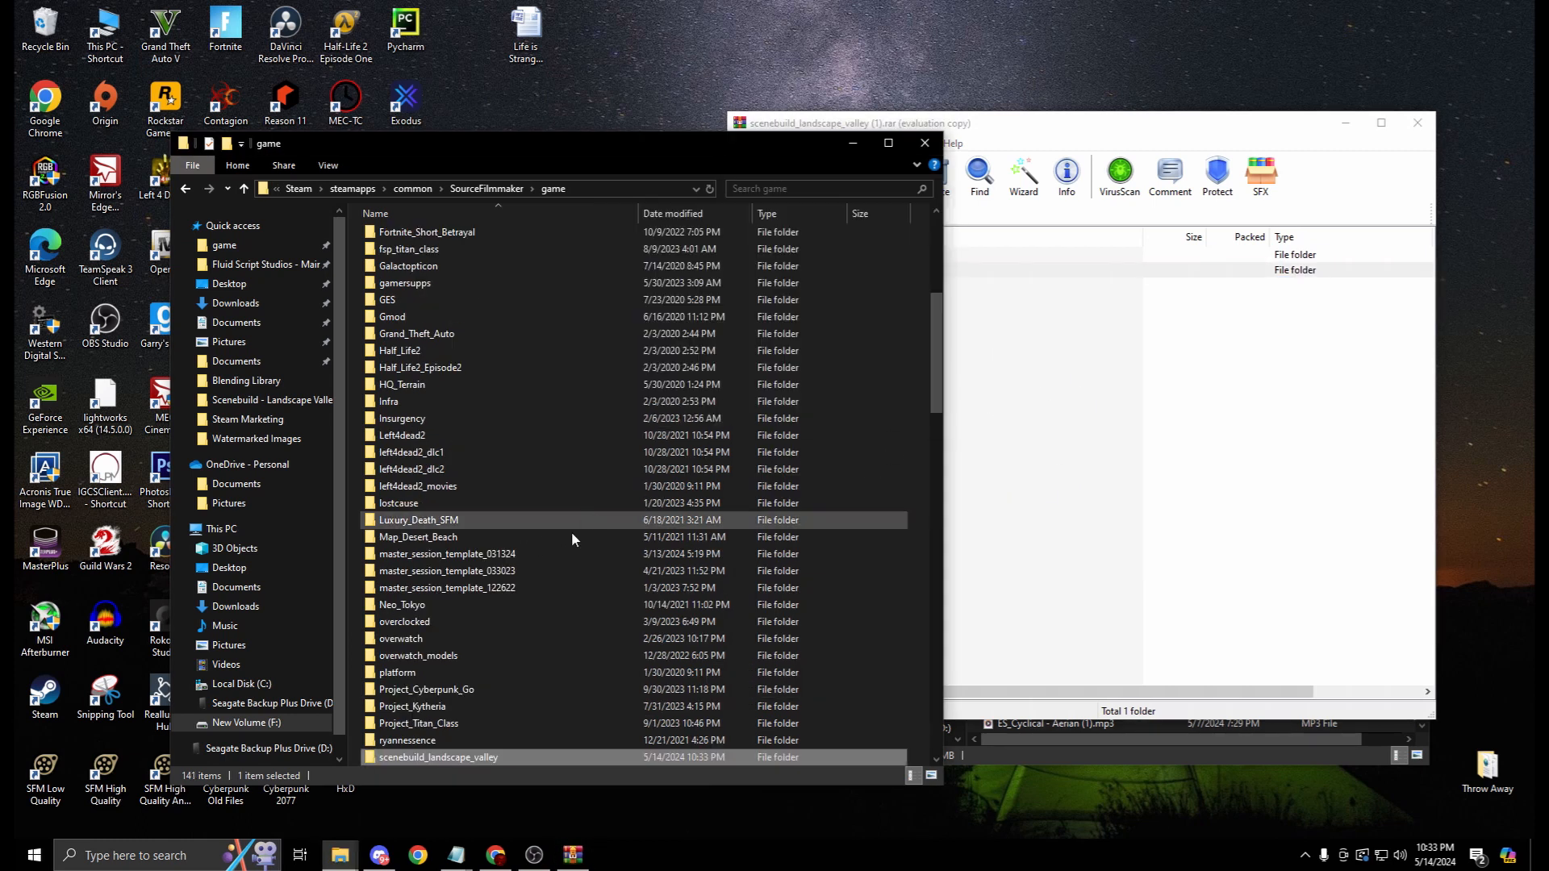
Open gameinfo.txt from the usermod folder inside the SourceFilmmaker game folder
scroll(462, 565, down, 3)
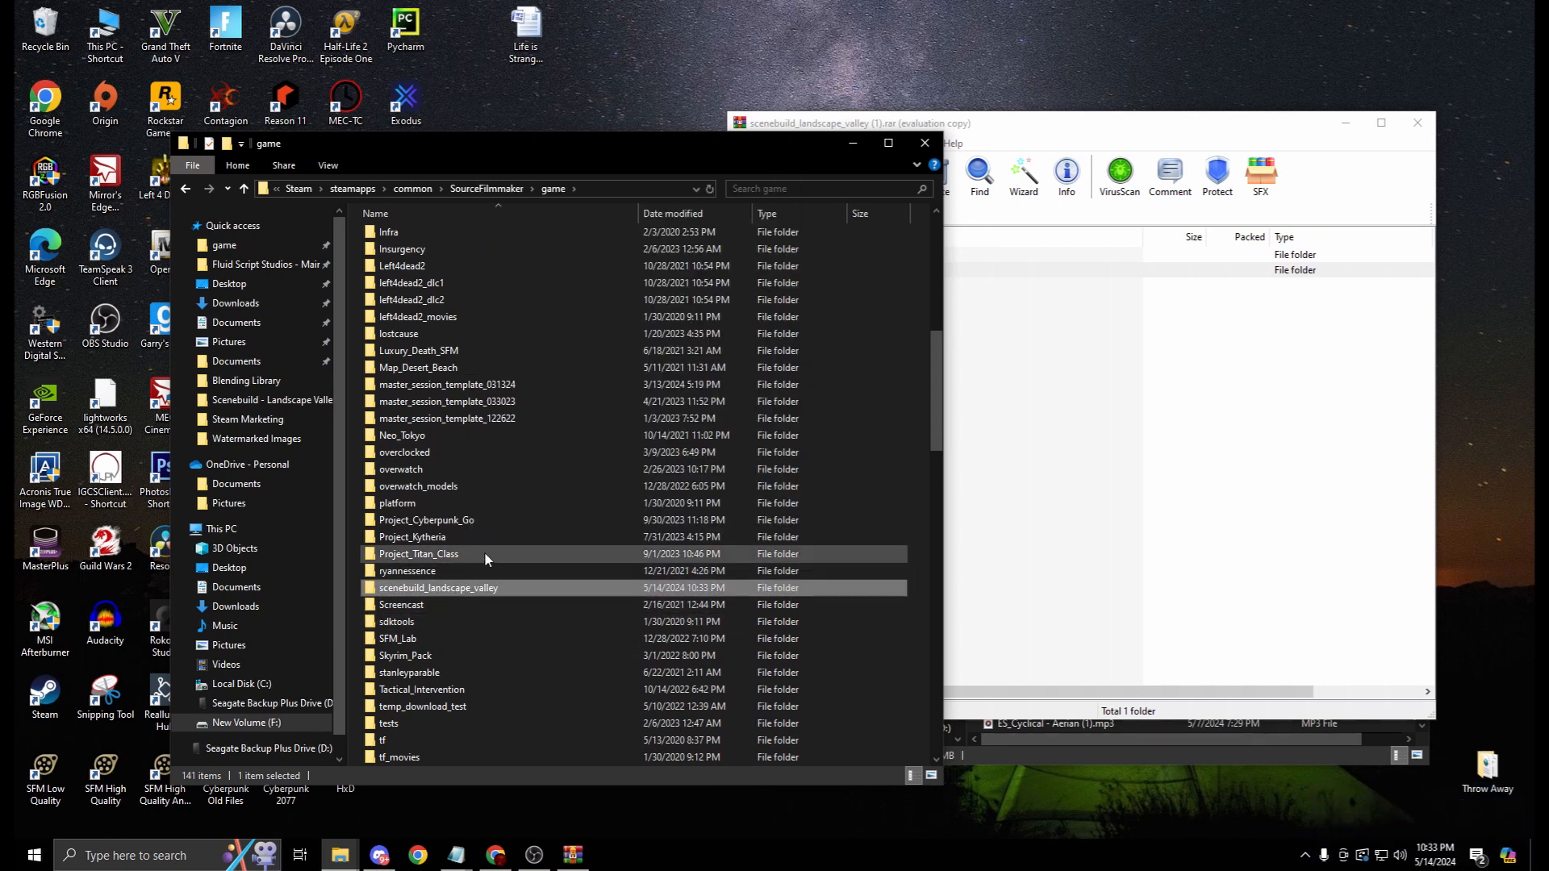
scroll(485, 556, down, 14)
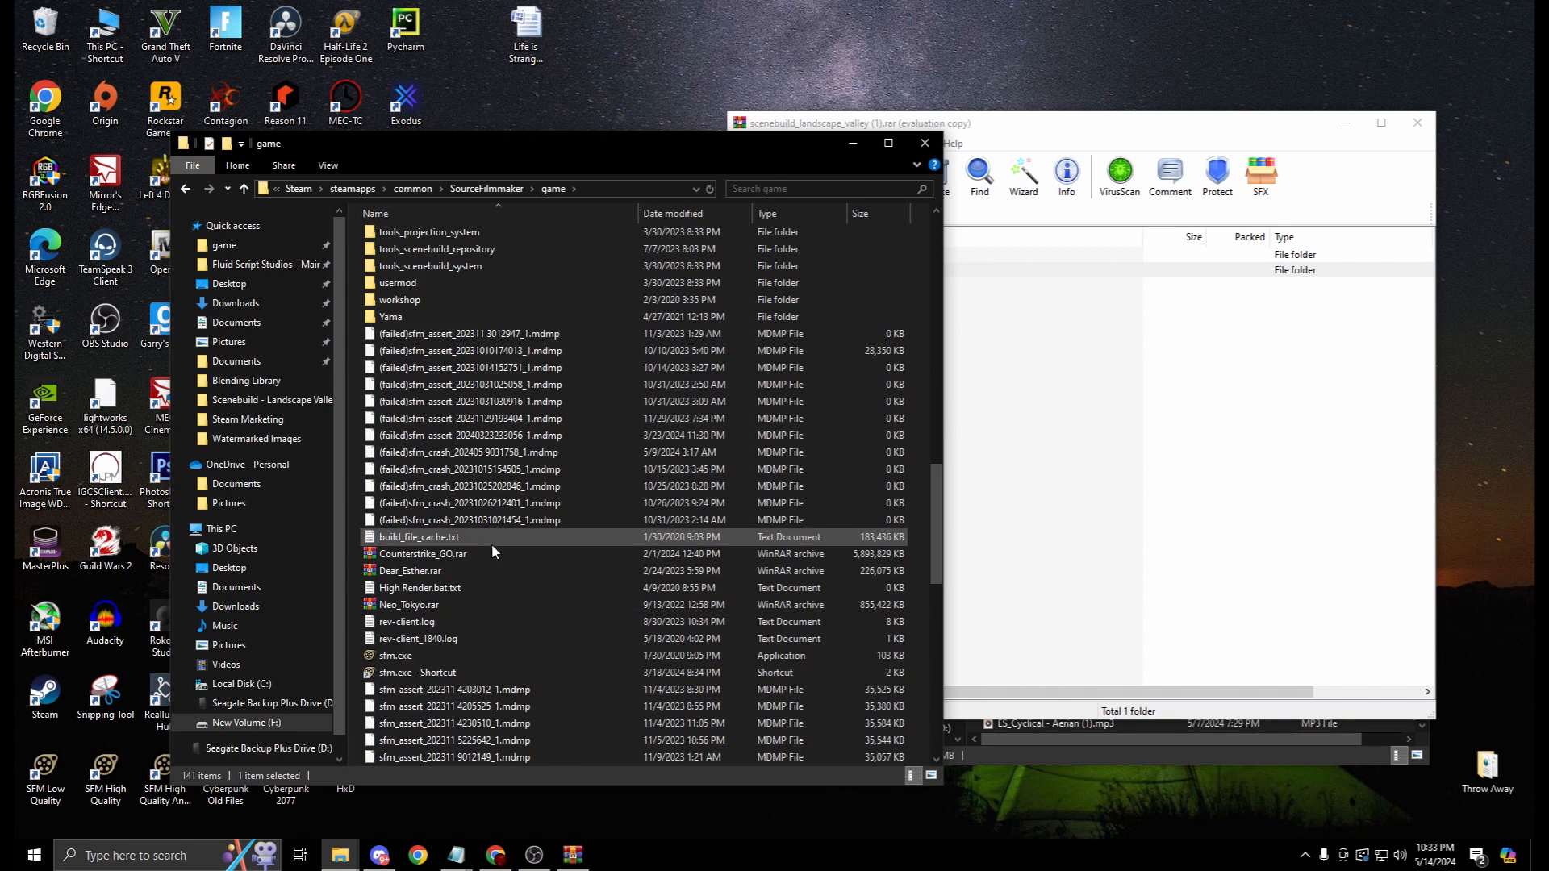
scroll(491, 544, down, 10)
scroll(492, 555, up, 12)
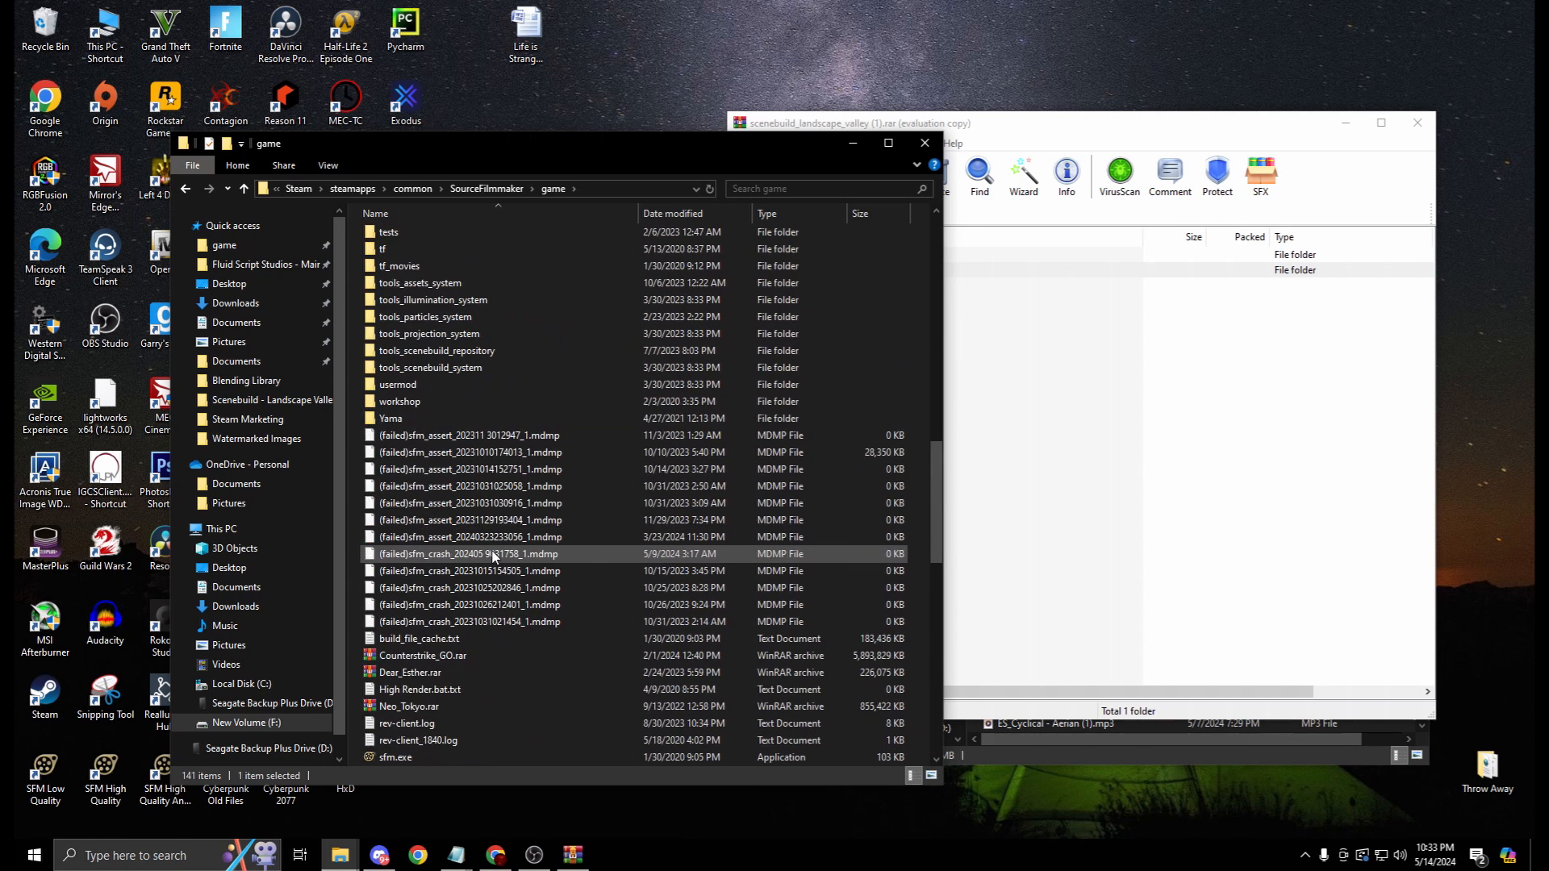
scroll(492, 555, up, 3)
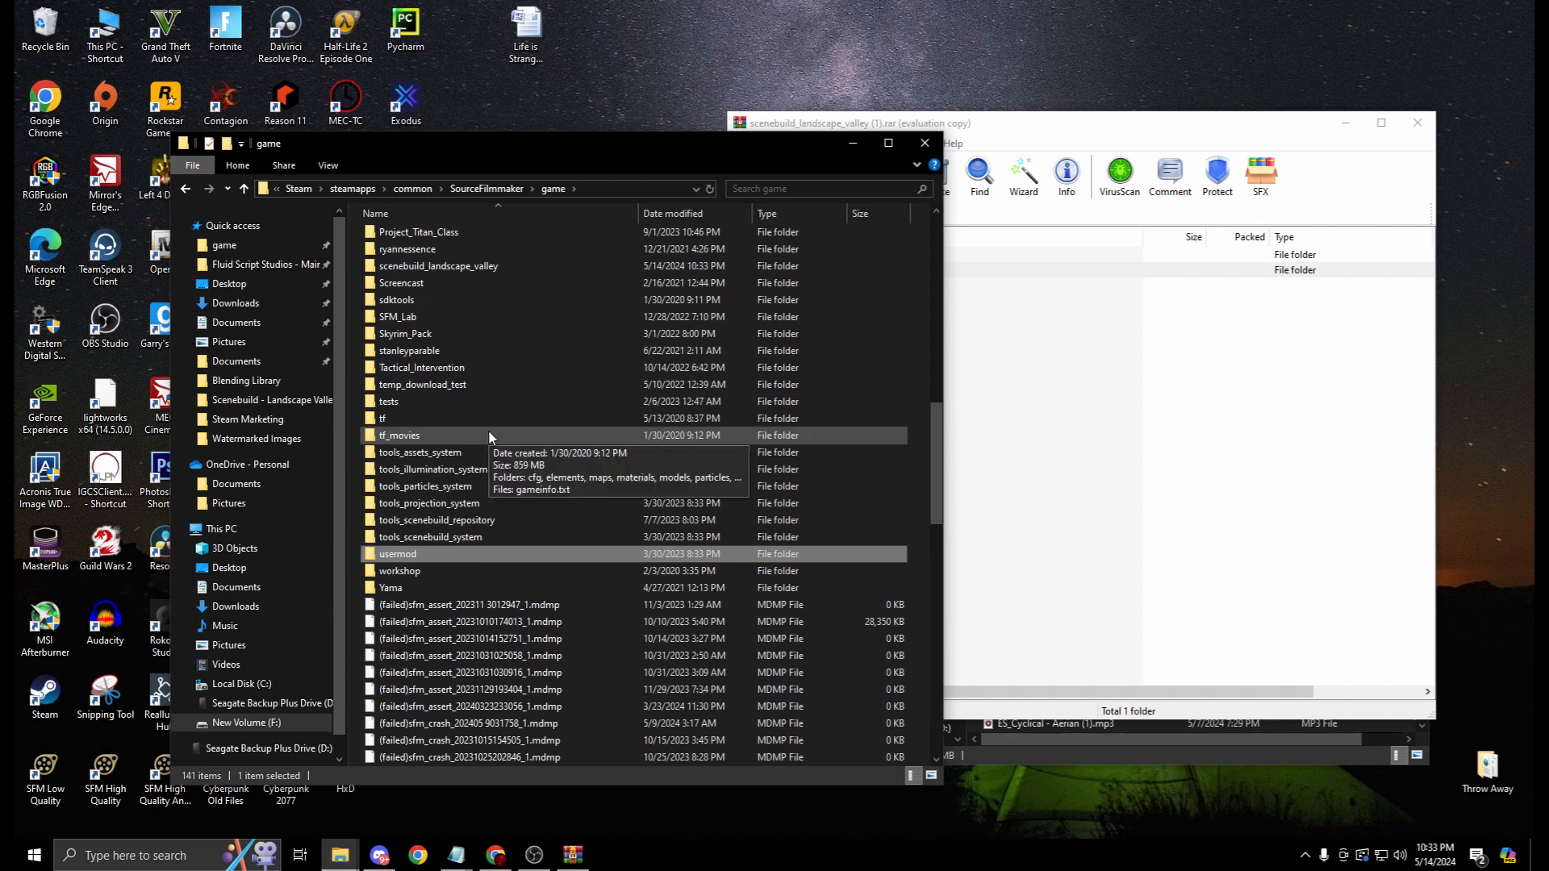
double_click(421, 552)
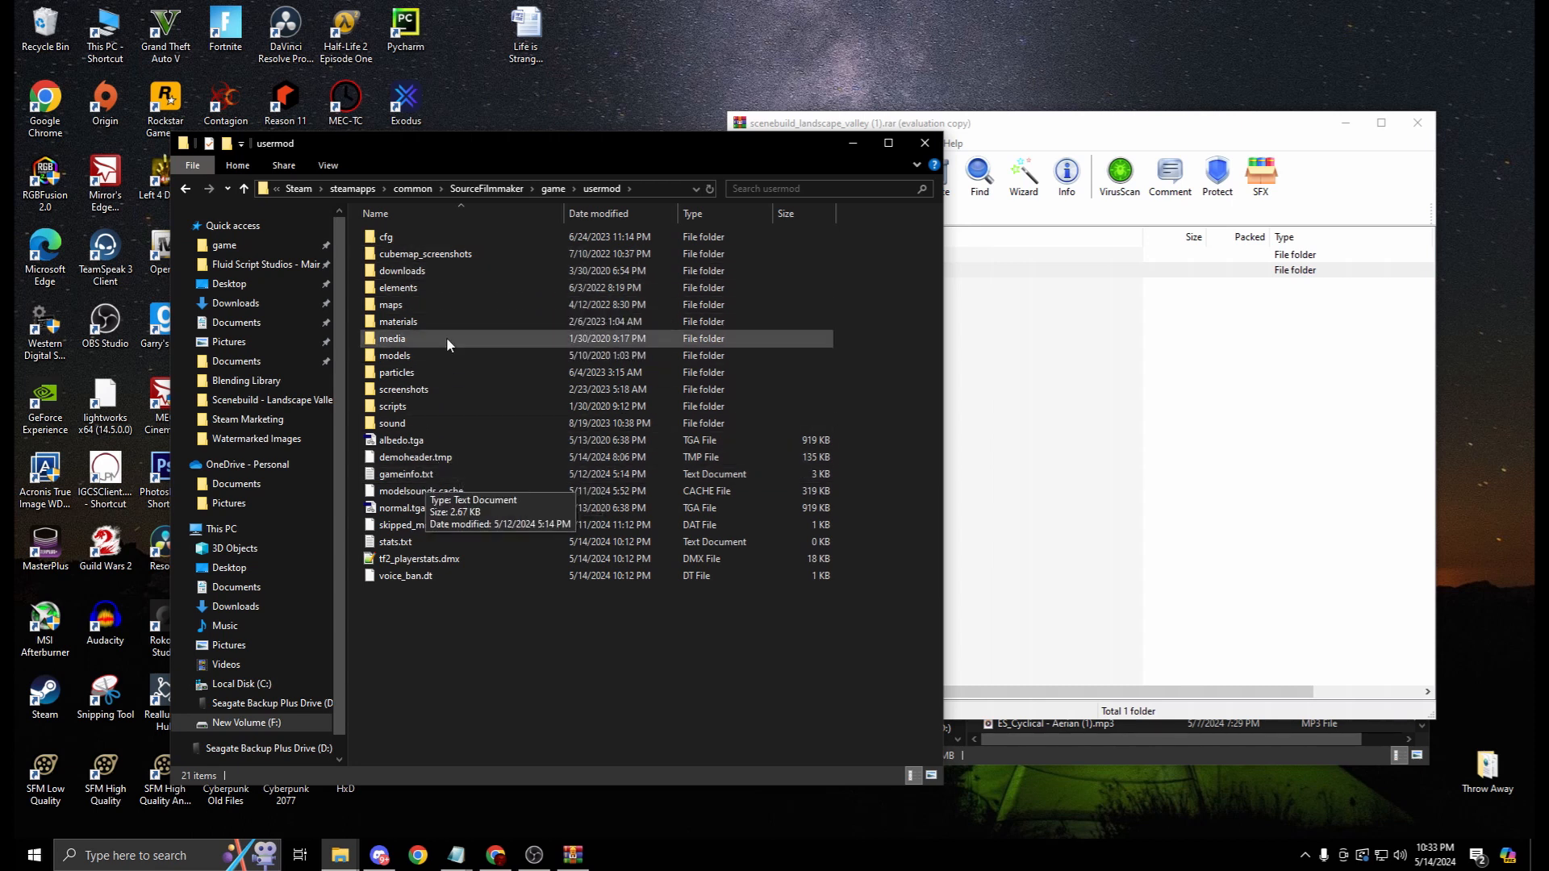
click(412, 476)
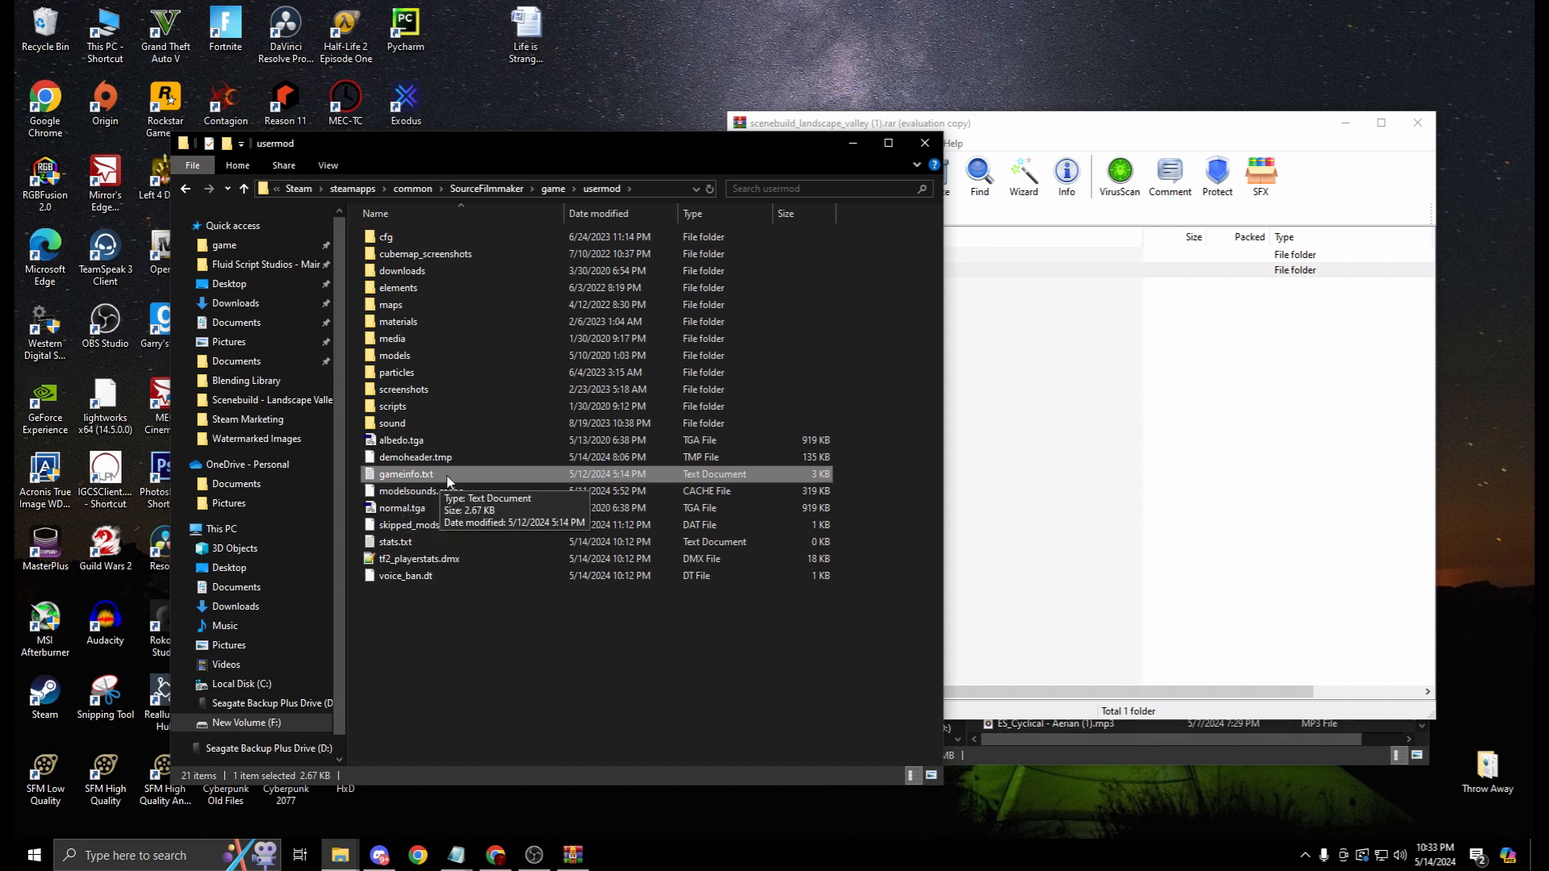
double_click(448, 478)
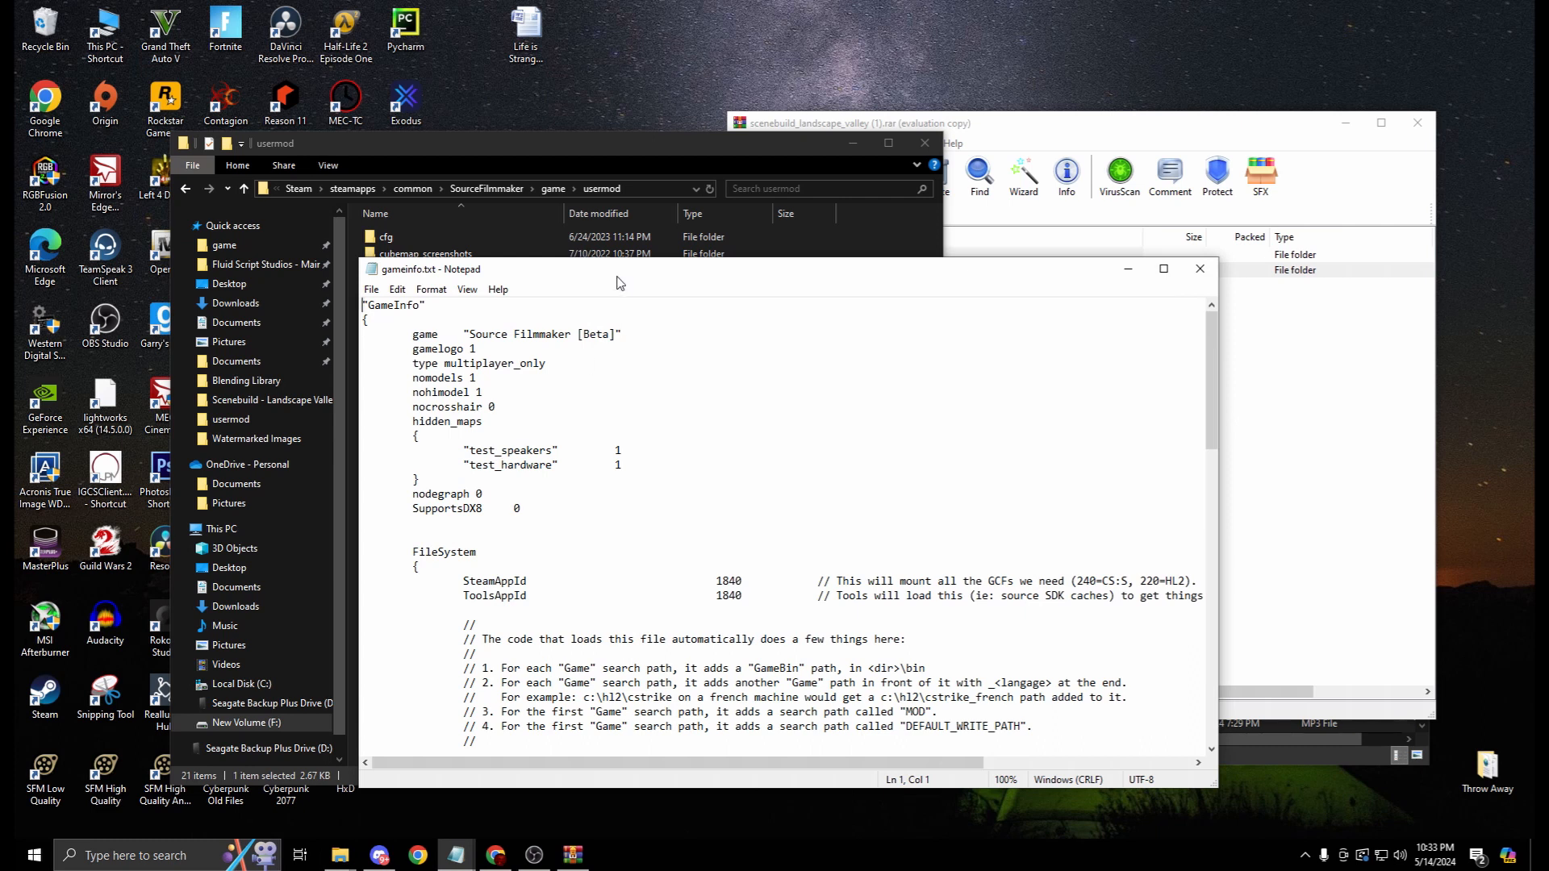
In SearchPaths, replace the fluidscriptstudios_scenebuilds and scenebuild_landscape_valley lines with one Game entry that has no folder name
drag(620, 282, 599, 131)
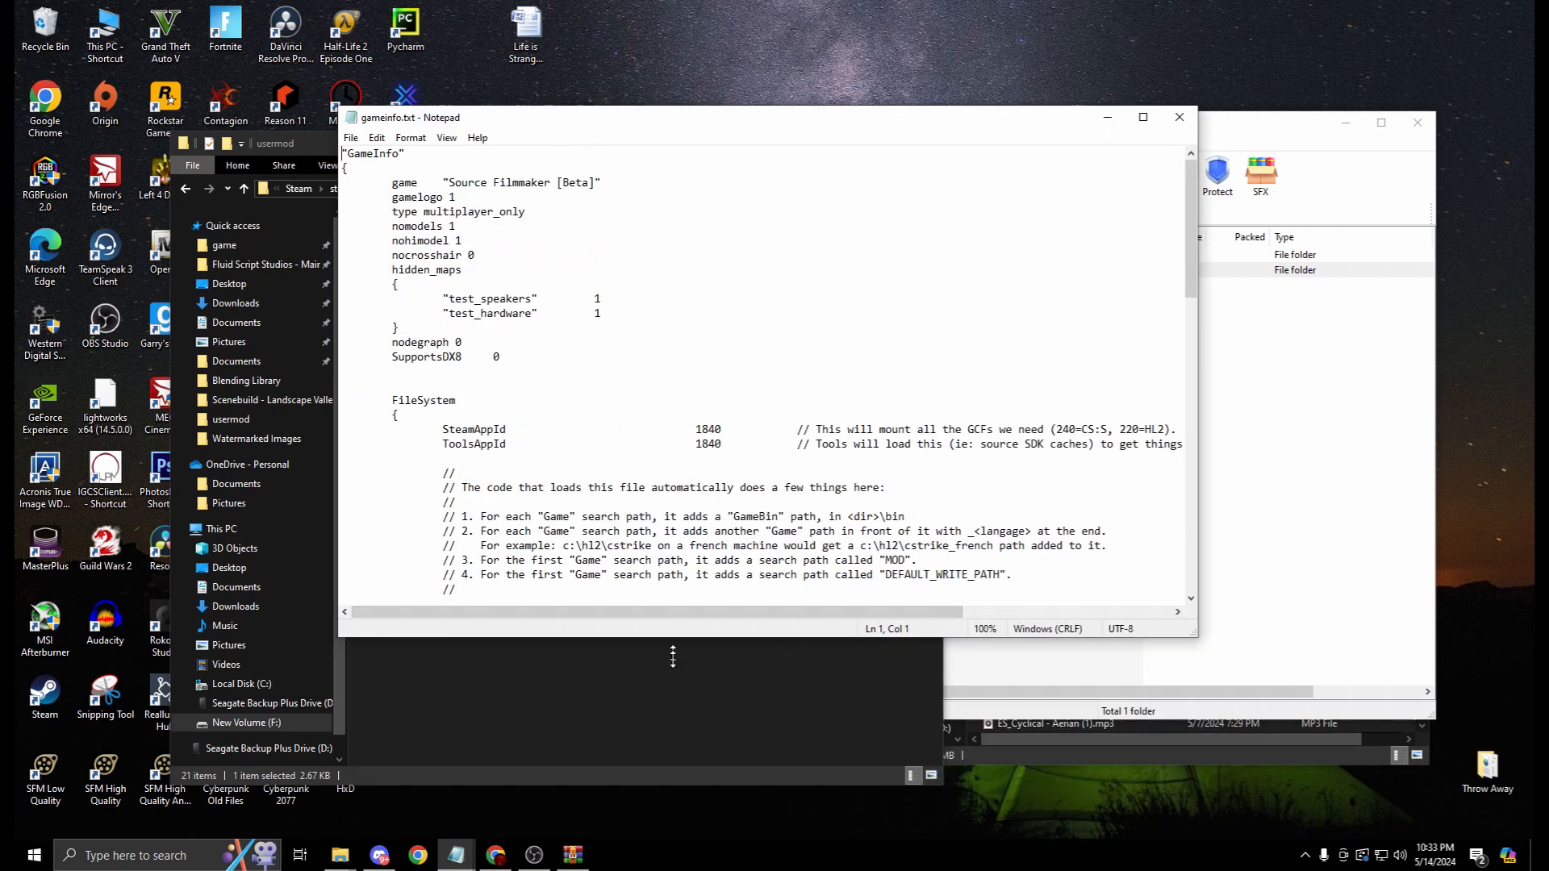
drag(673, 657, 673, 839)
scroll(791, 526, down, 9)
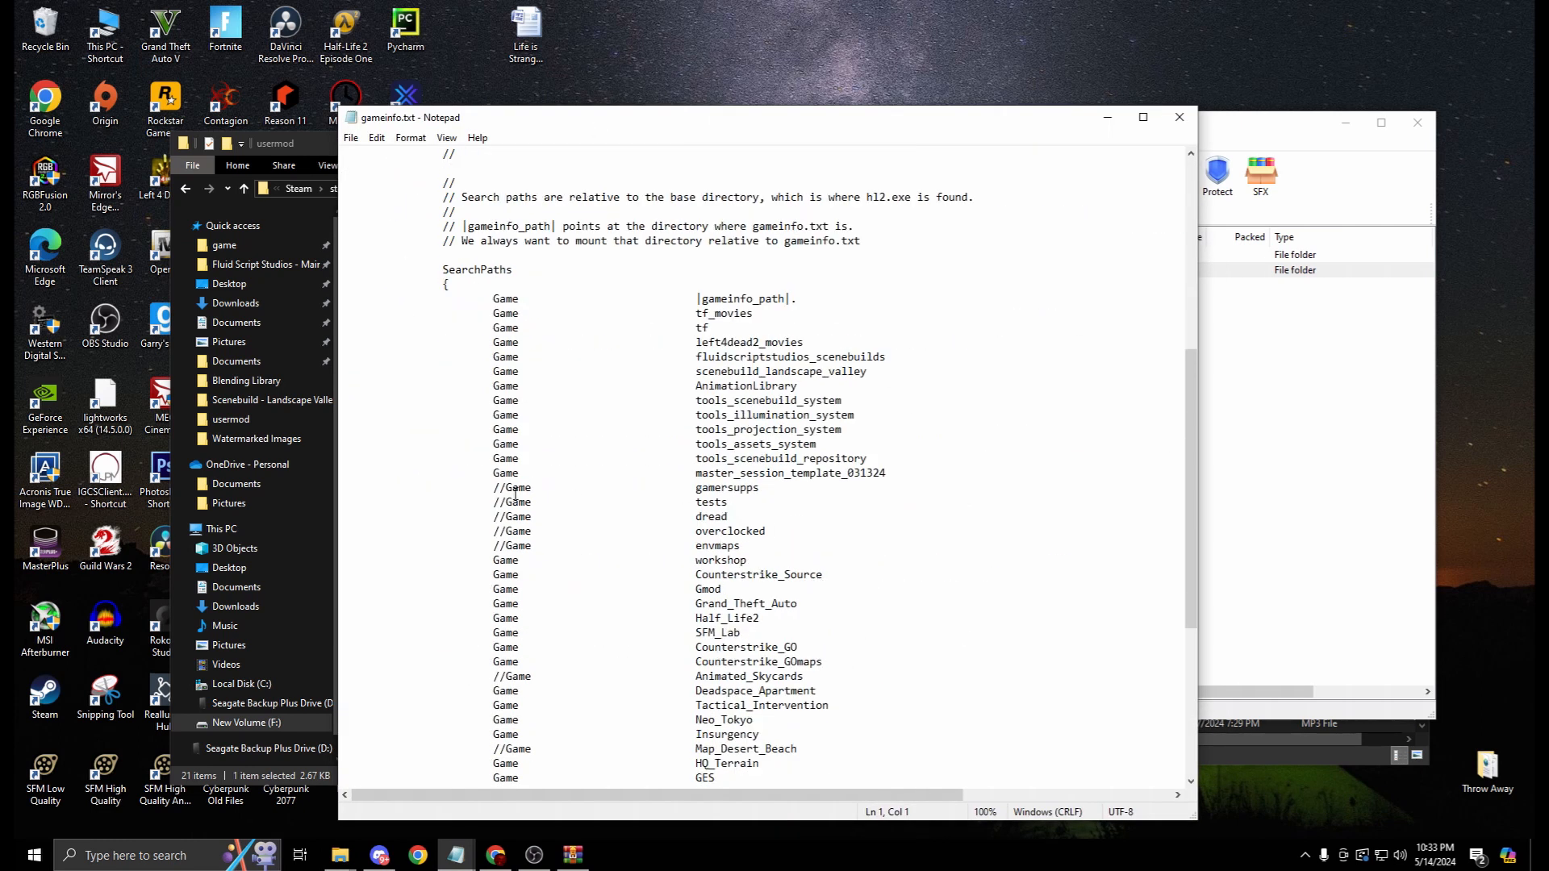
click(886, 375)
drag(885, 373, 330, 363)
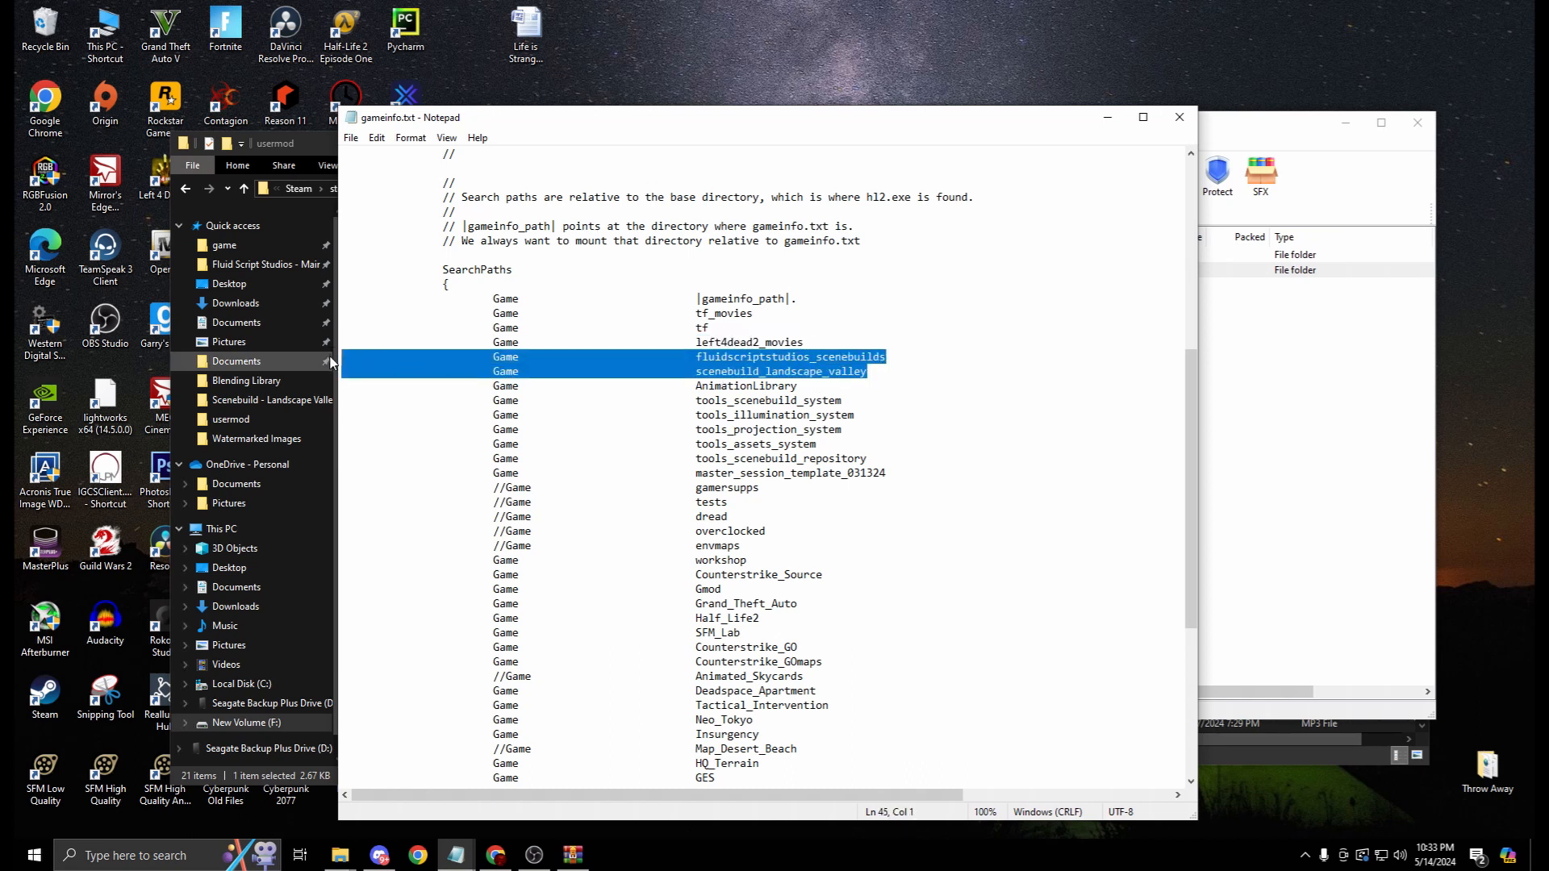
key(Delete)
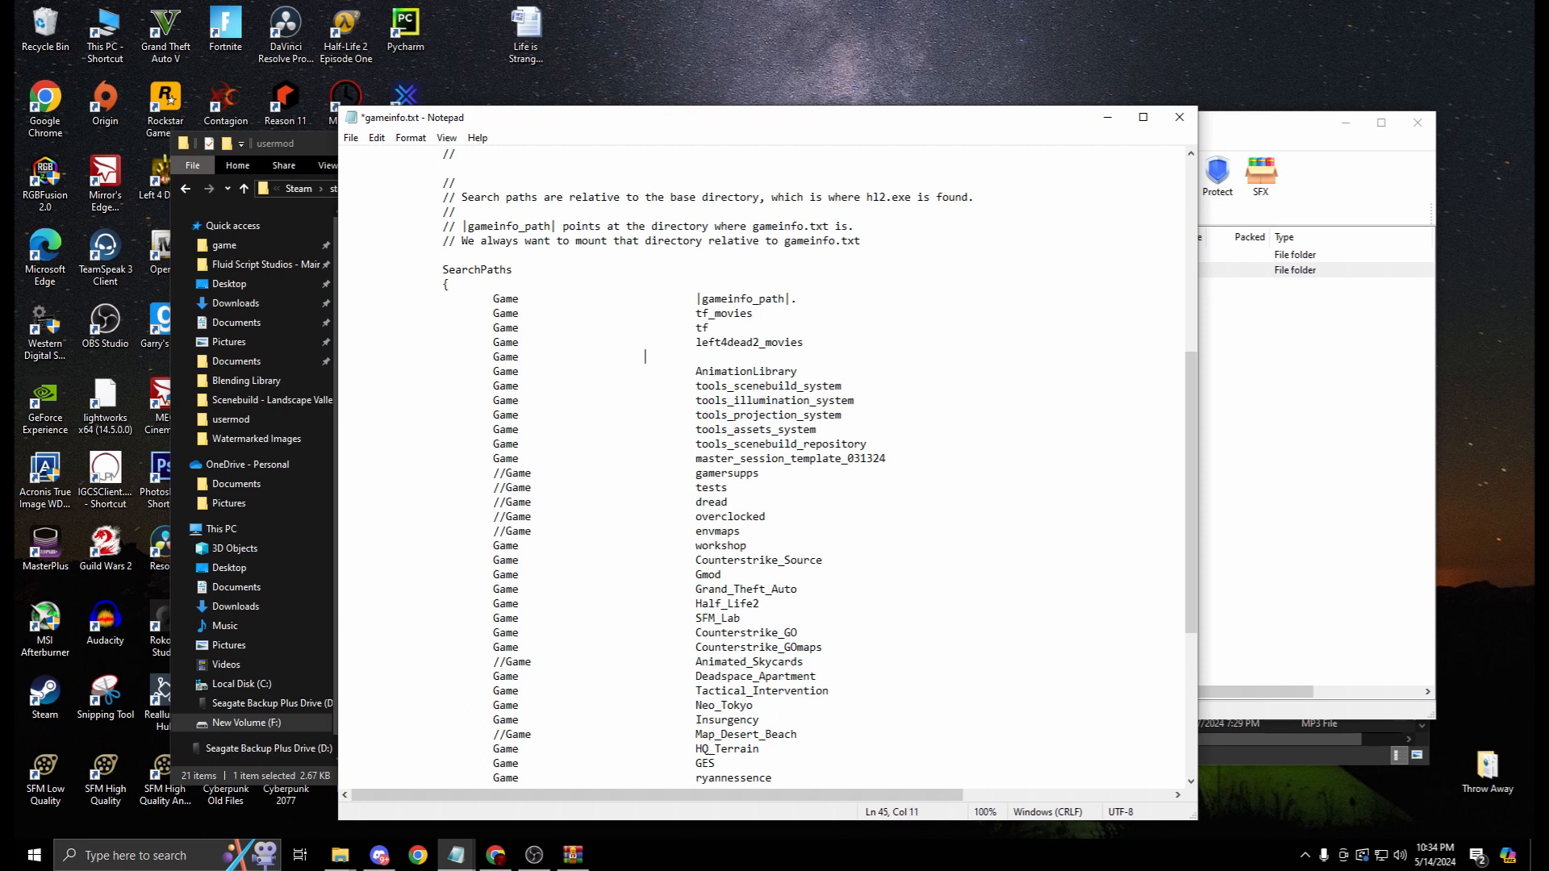
Return to the game folder and copy the name of the scenebuild_landscape_valley folder
click(315, 143)
click(546, 191)
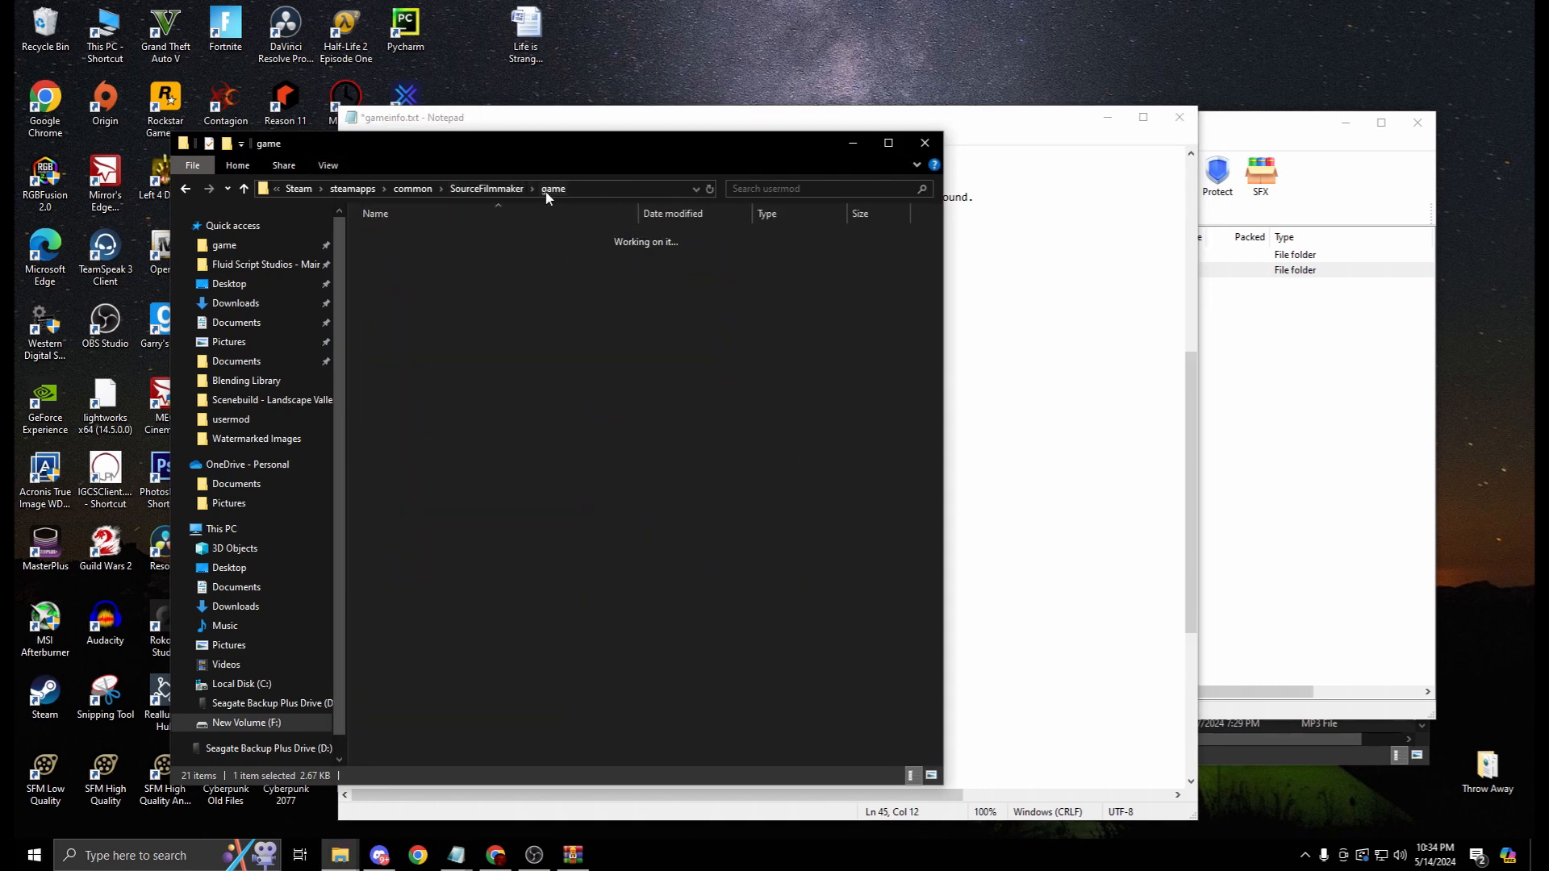
right_click(449, 470)
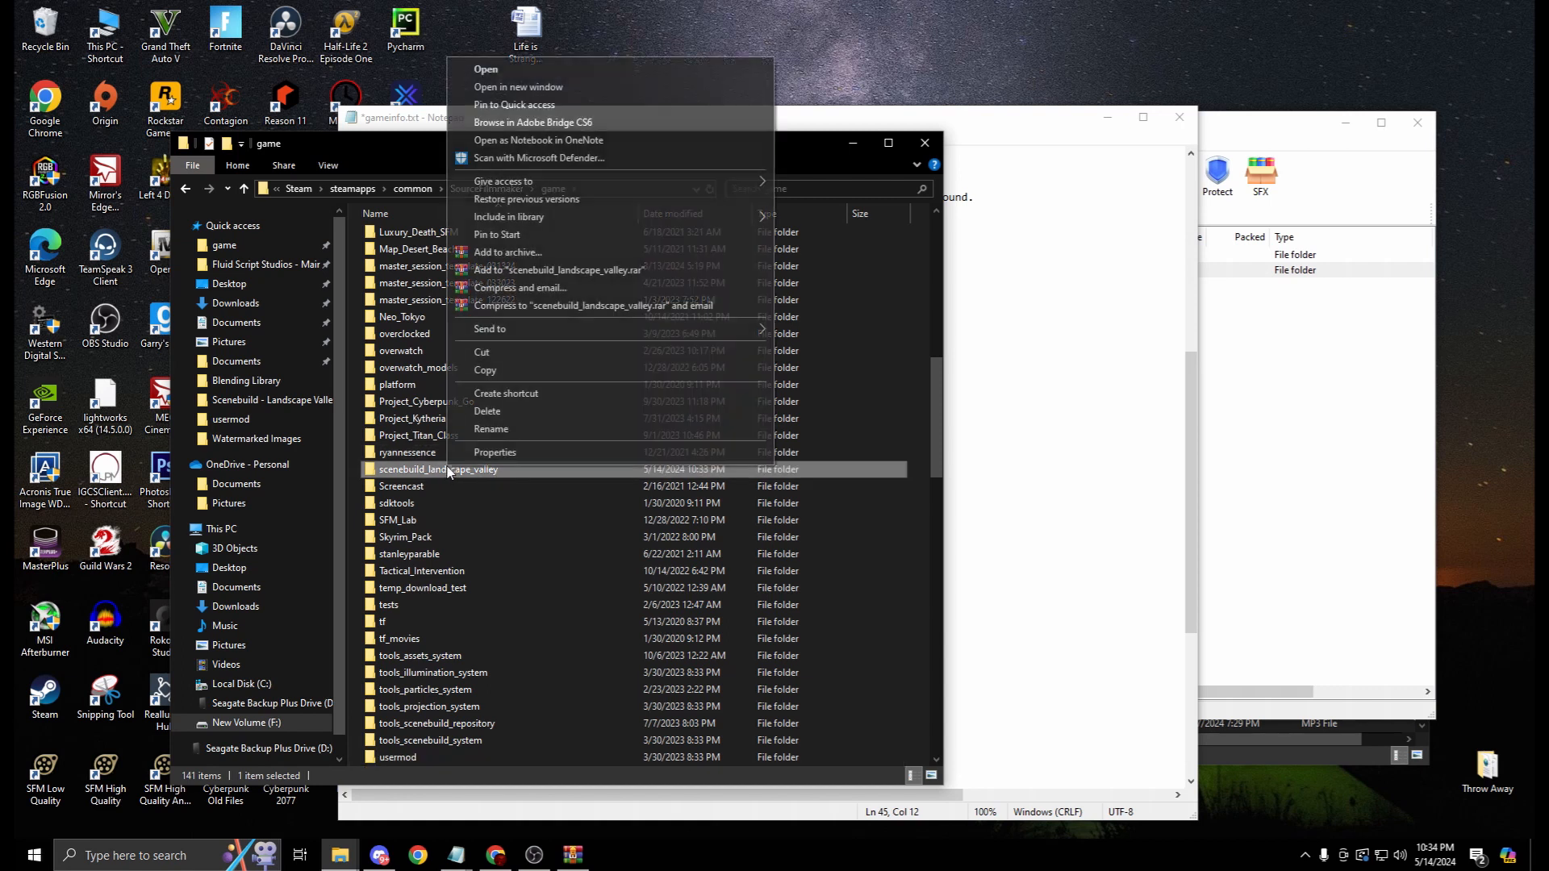
click(519, 423)
key(ctrl+c)
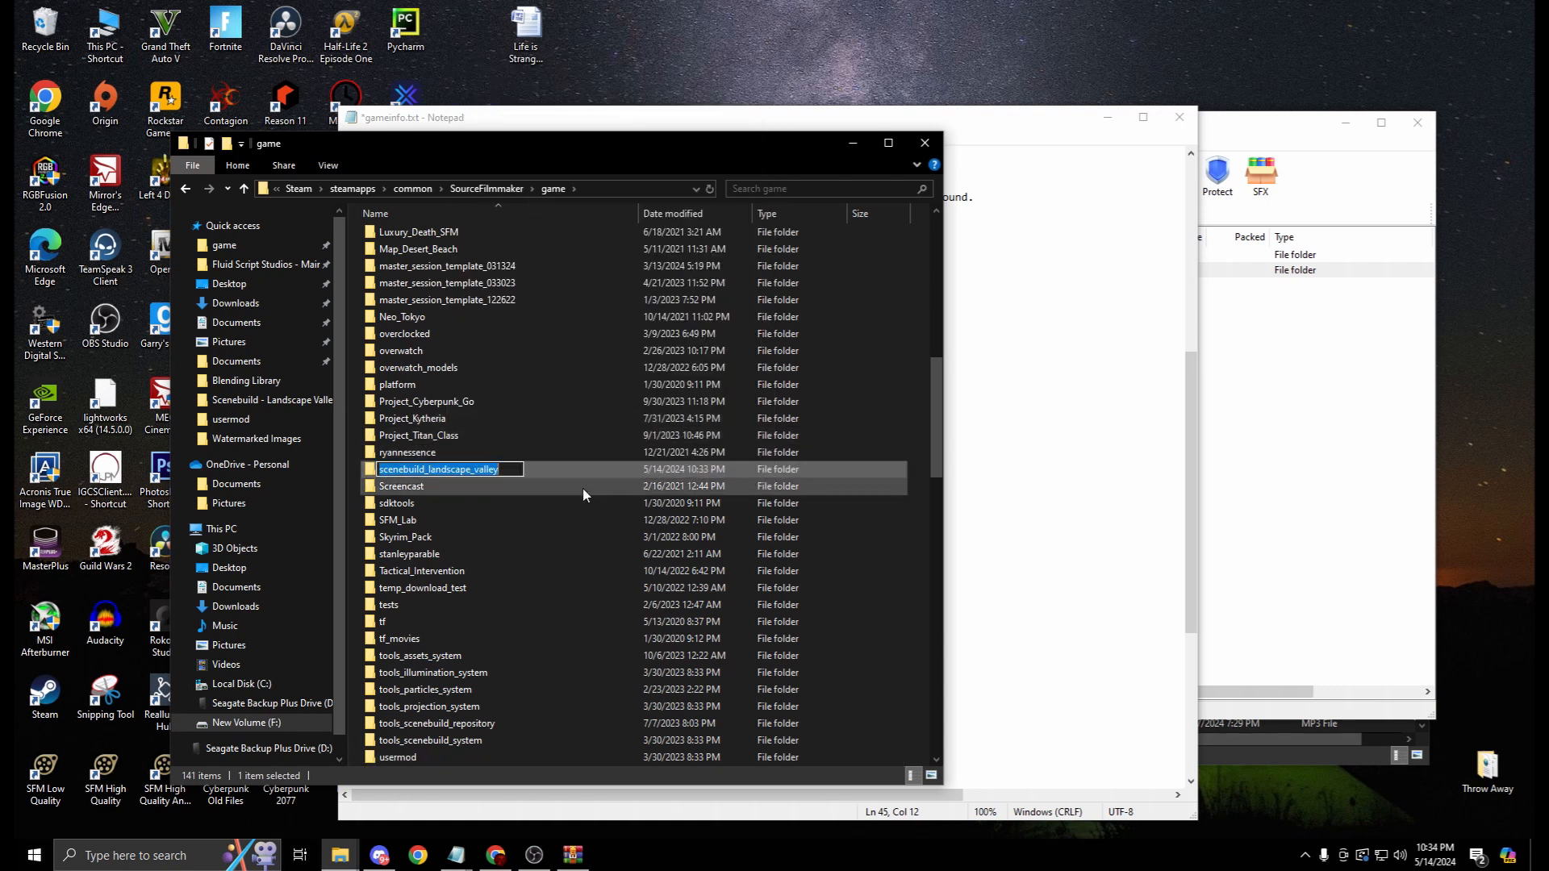
Paste scenebuild_landscape_valley as the folder name of the empty Game entry below left4dead2_movies and save gameinfo.txt
click(1100, 474)
click(733, 357)
key(ctrl+v)
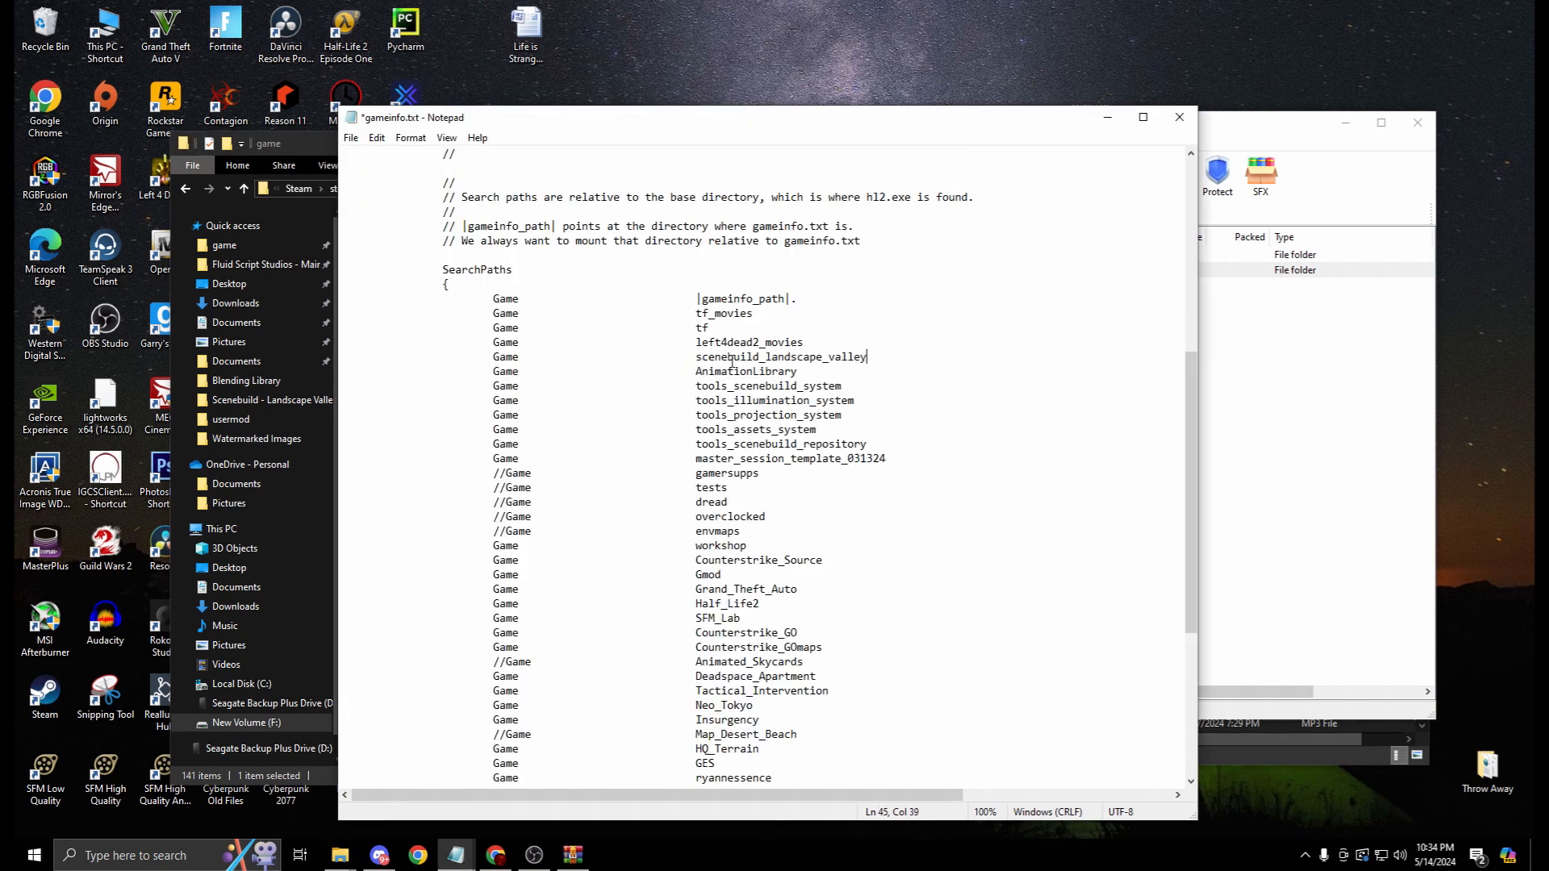
drag(879, 355, 356, 359)
click(351, 138)
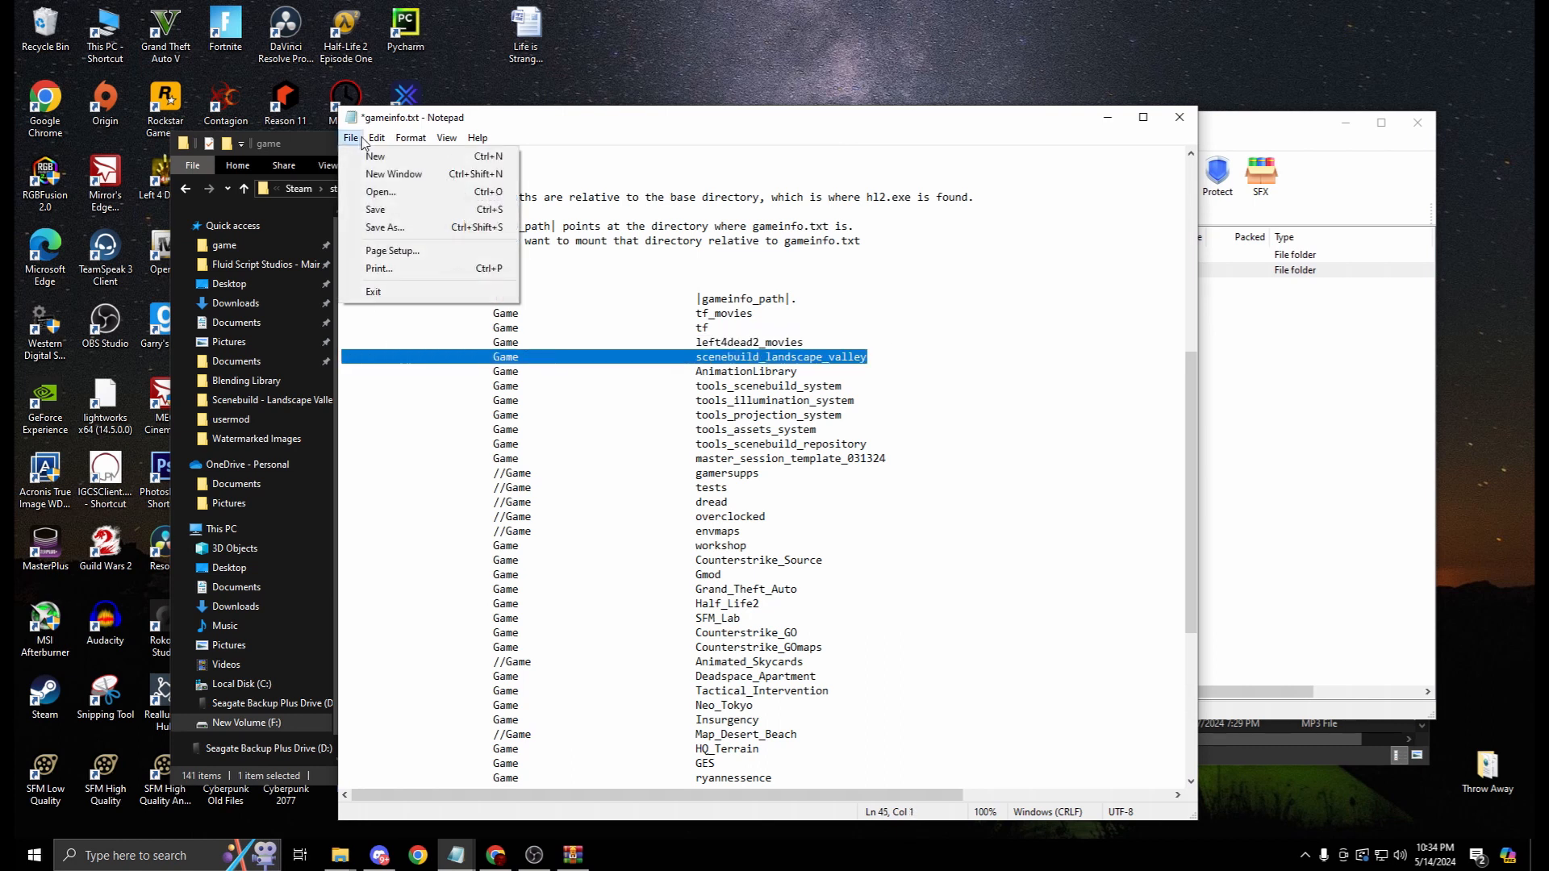
click(373, 209)
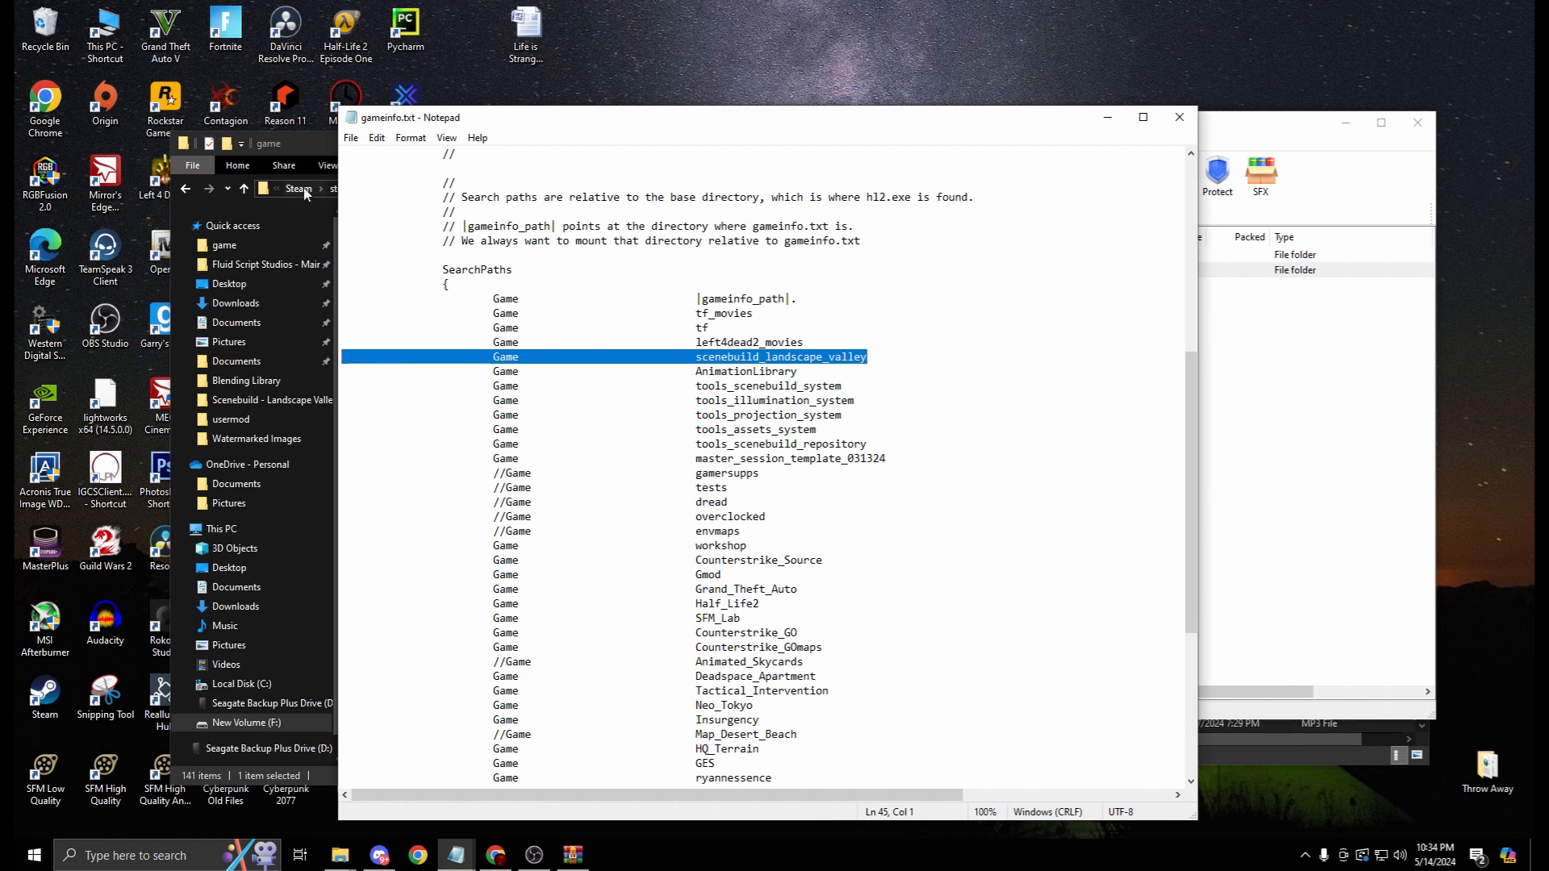
Launch Source Filmmaker from the desktop with the SFM High Quality shortcut
click(307, 143)
scroll(477, 360, up, 7)
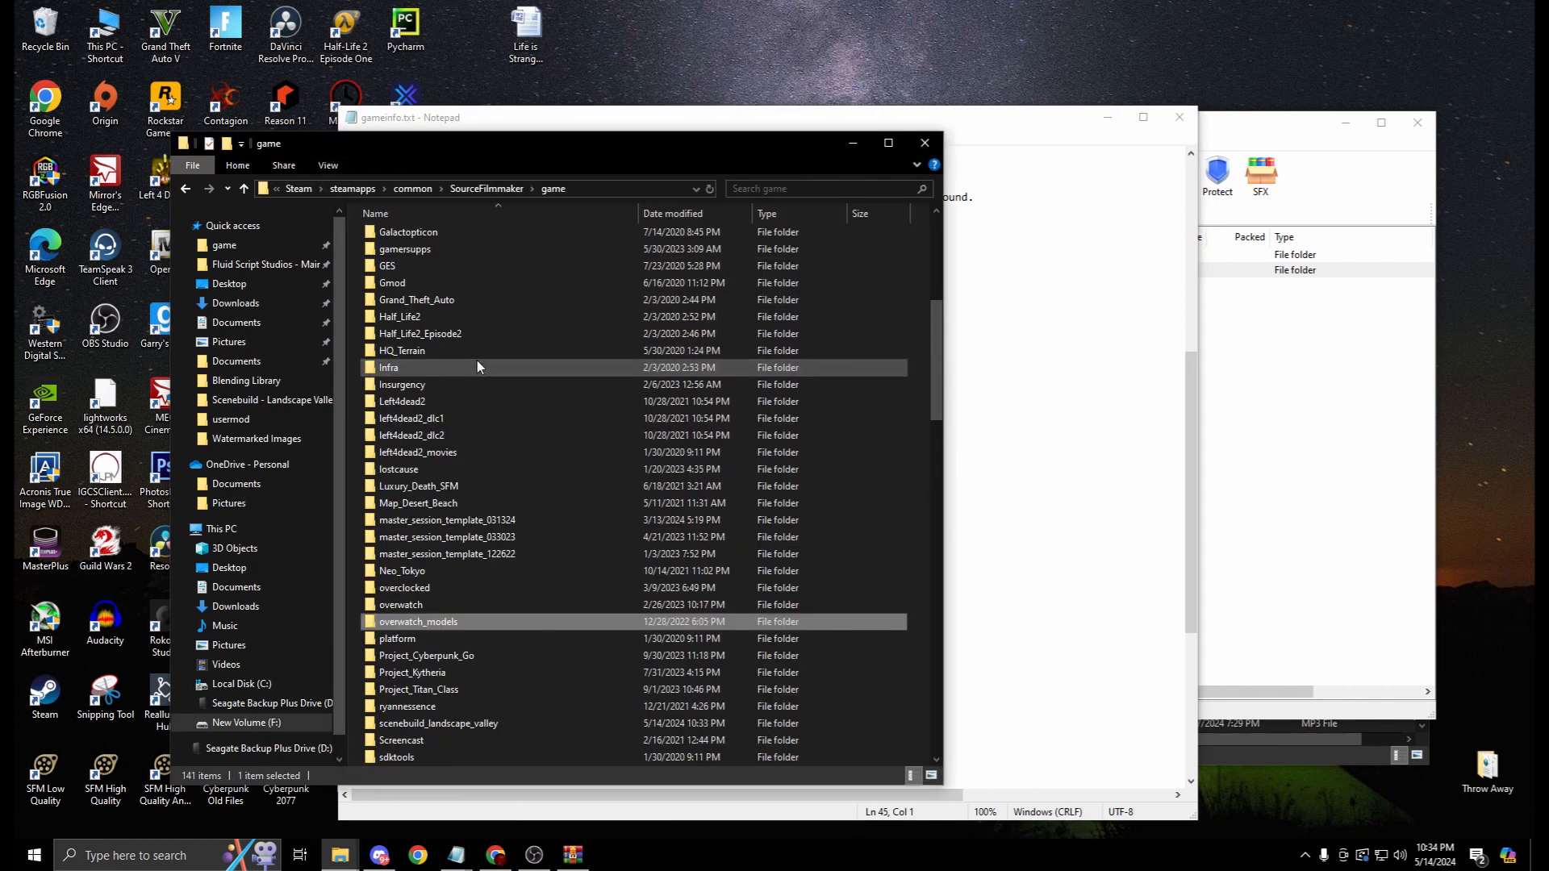
double_click(105, 767)
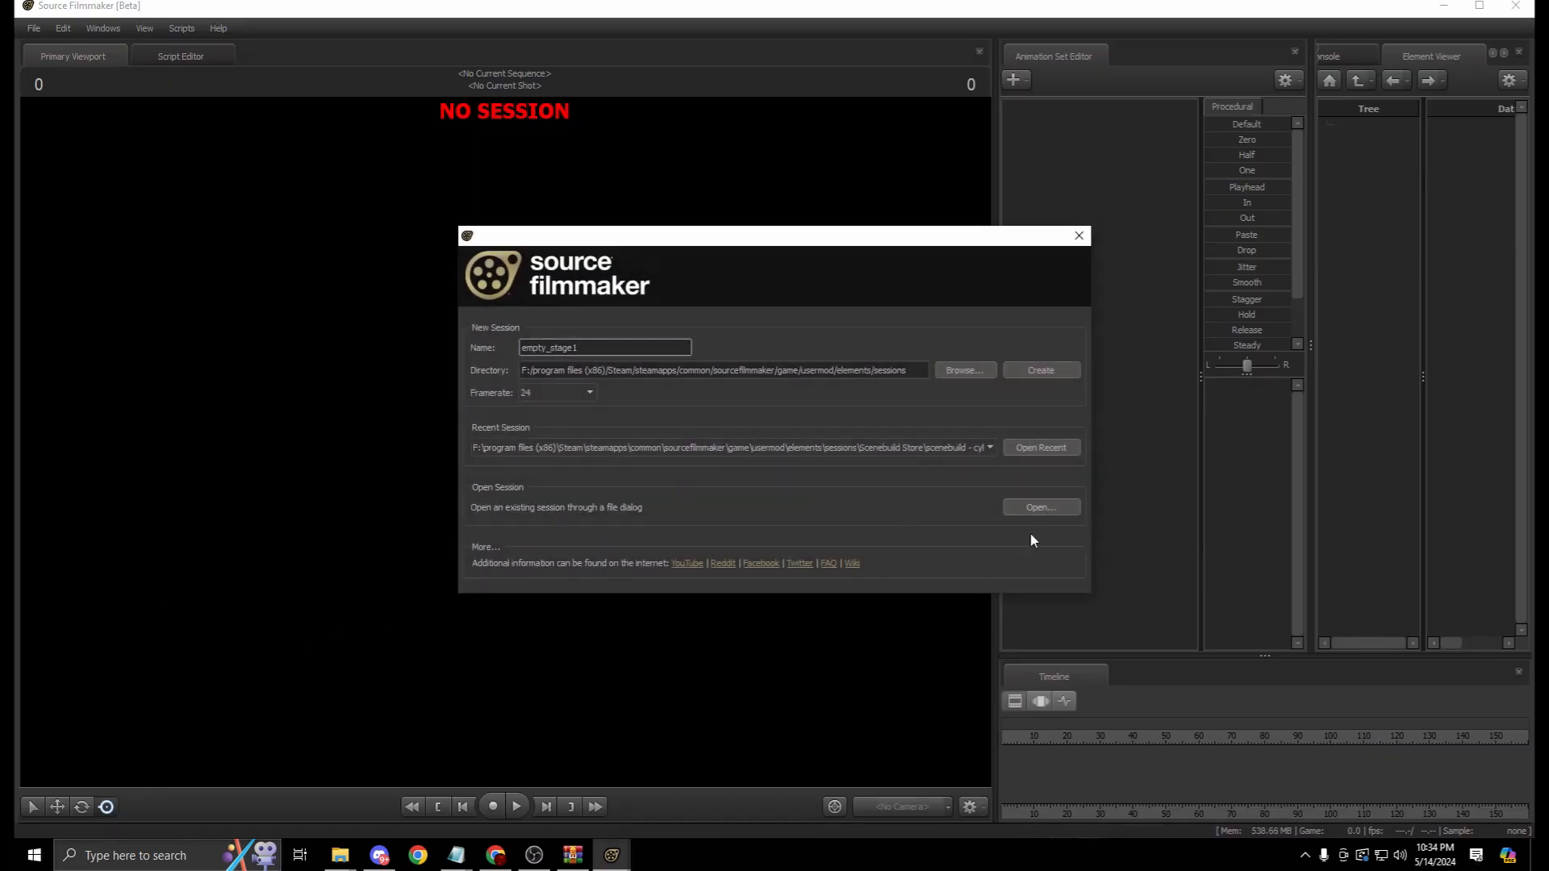
Start opening an existing session and browse up from the sessions folder to Source Filmmaker's game folder
click(1028, 507)
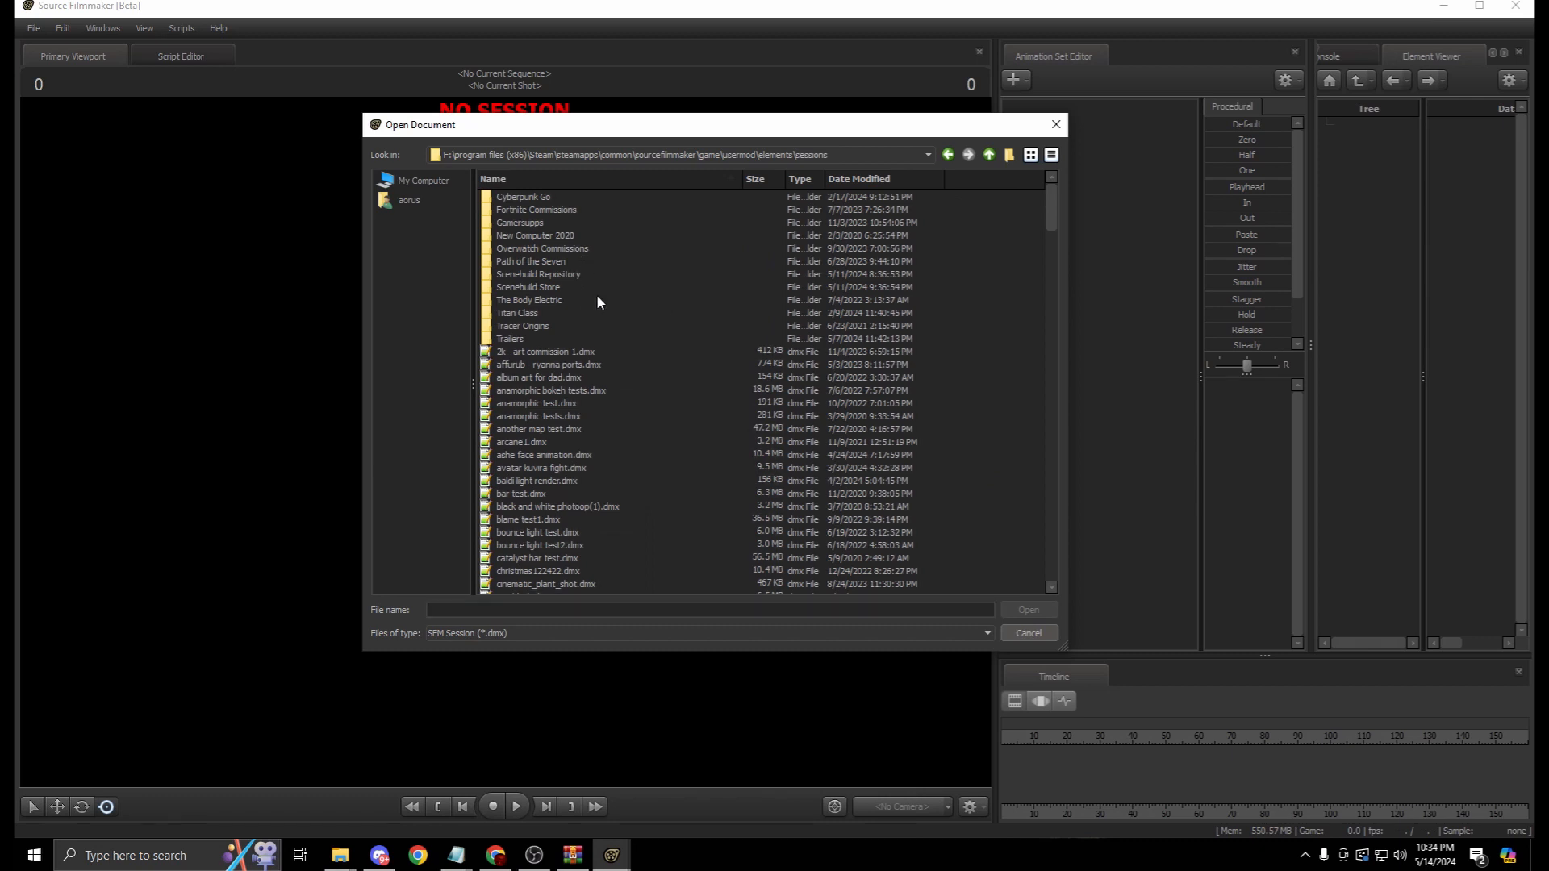
click(990, 157)
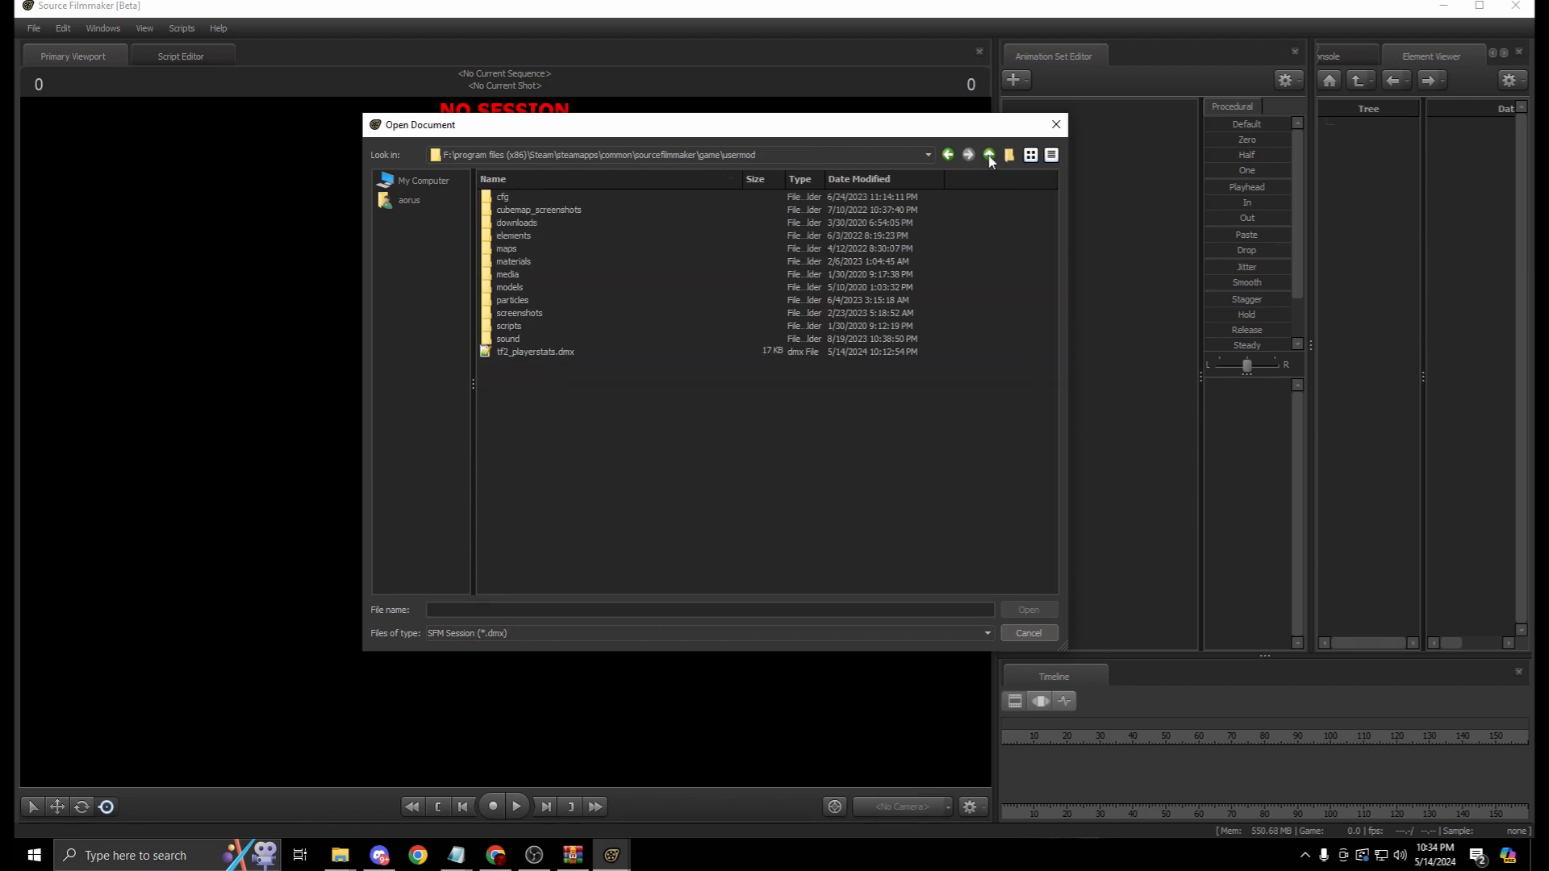
click(948, 155)
click(948, 155)
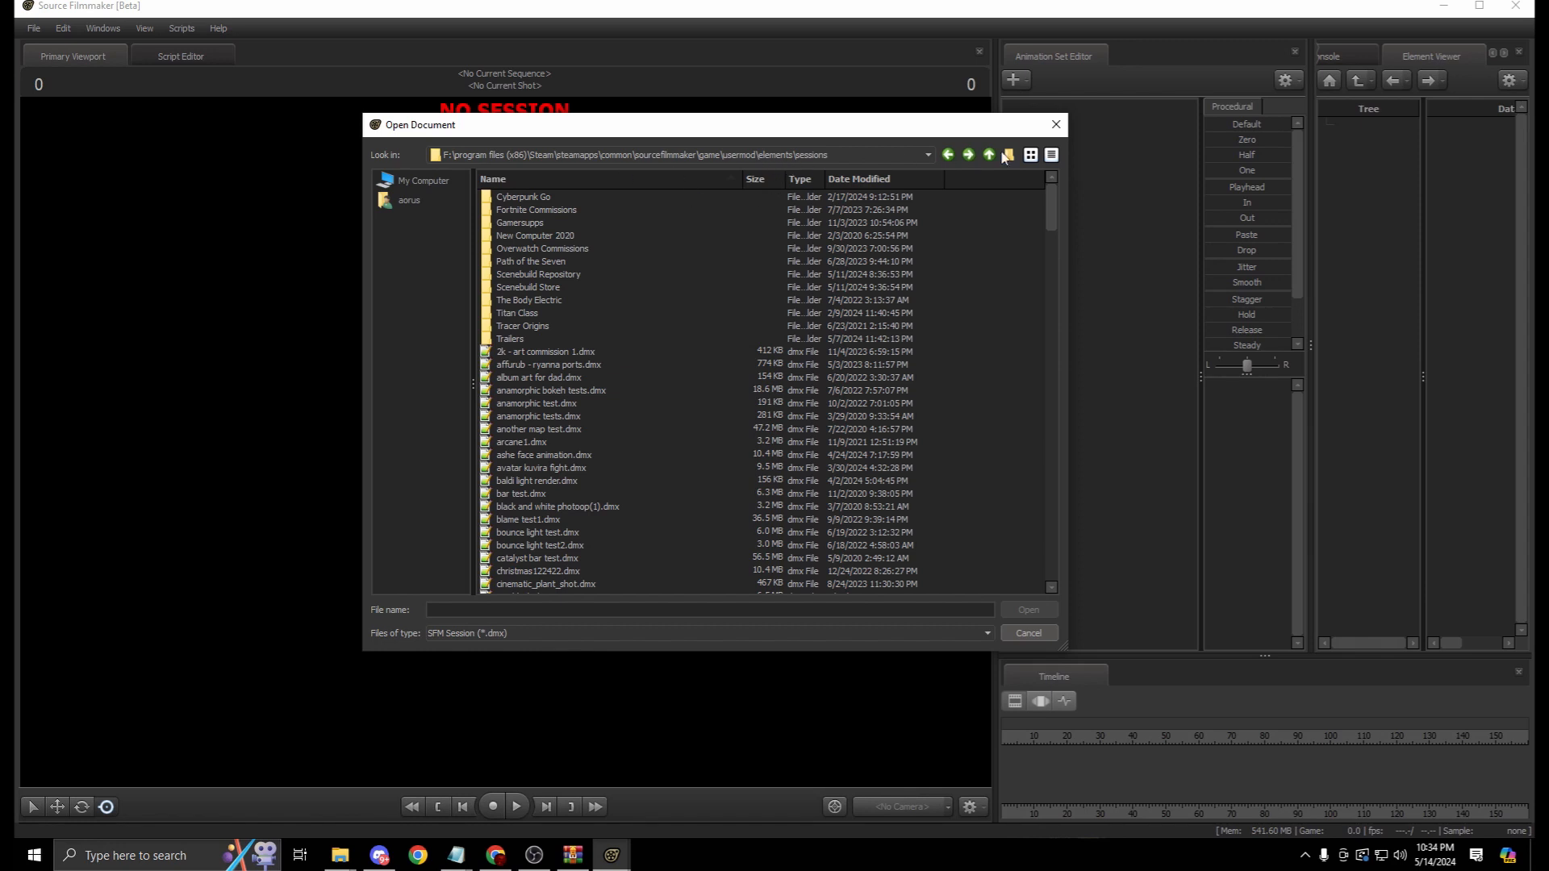
click(990, 158)
click(989, 157)
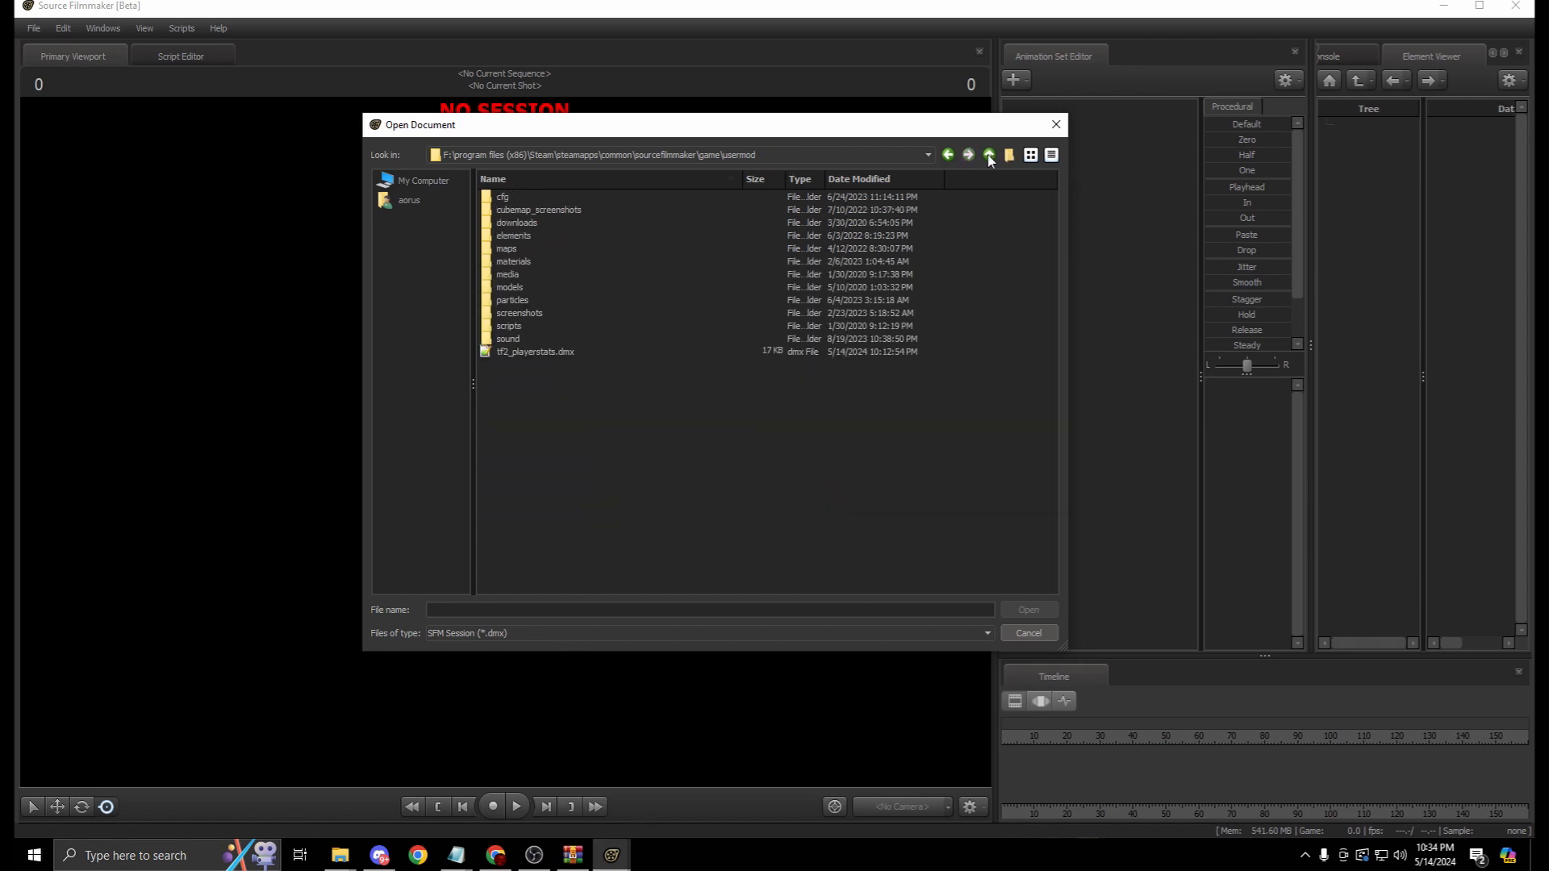
click(990, 158)
scroll(626, 204, down, 3)
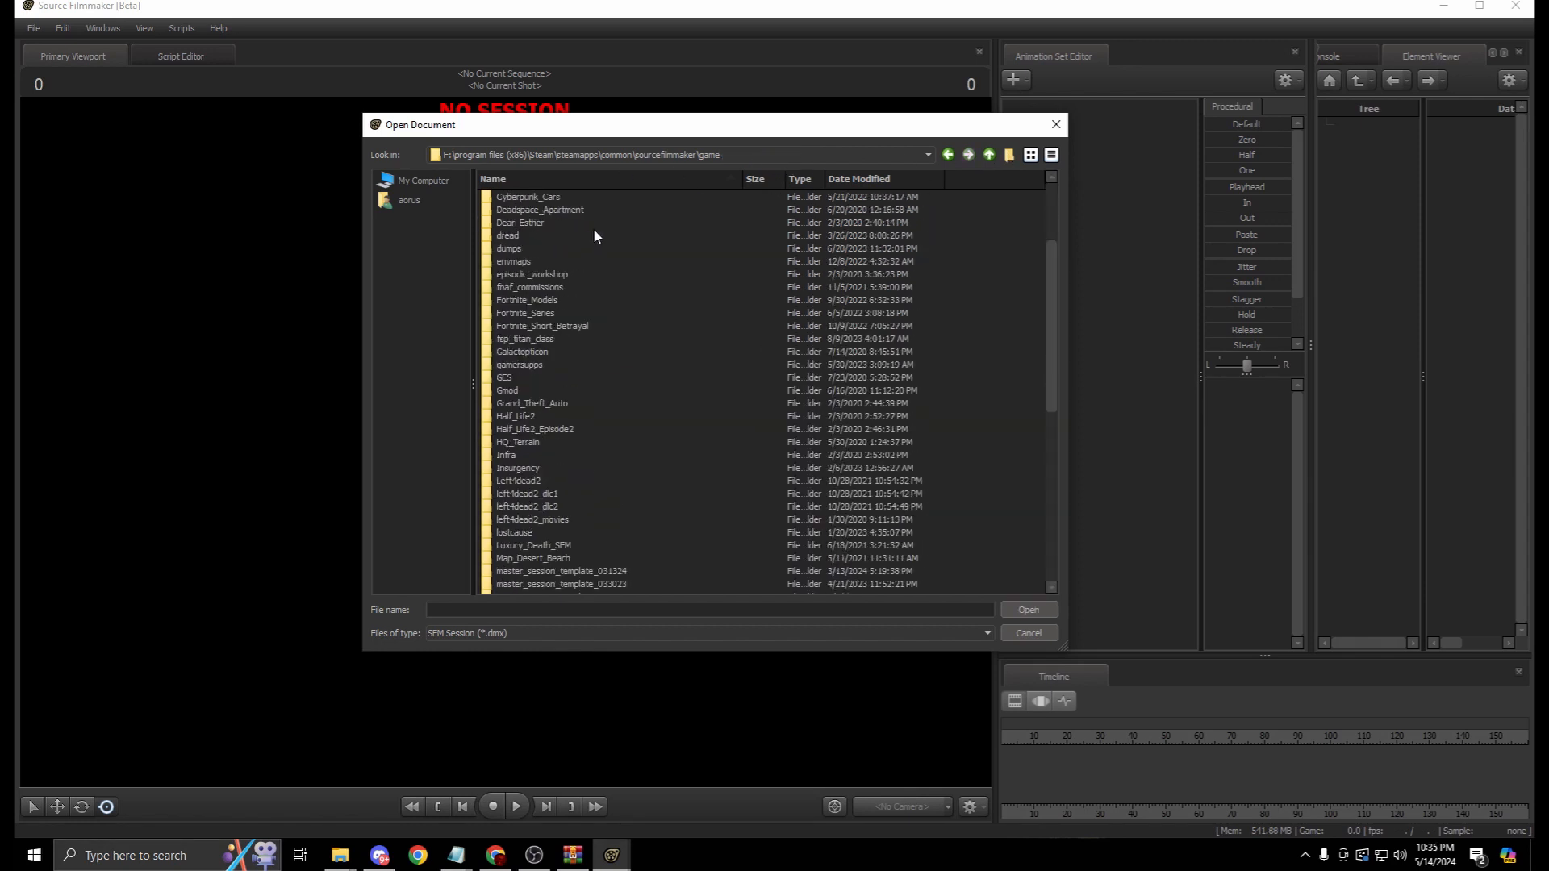
scroll(613, 376, down, 5)
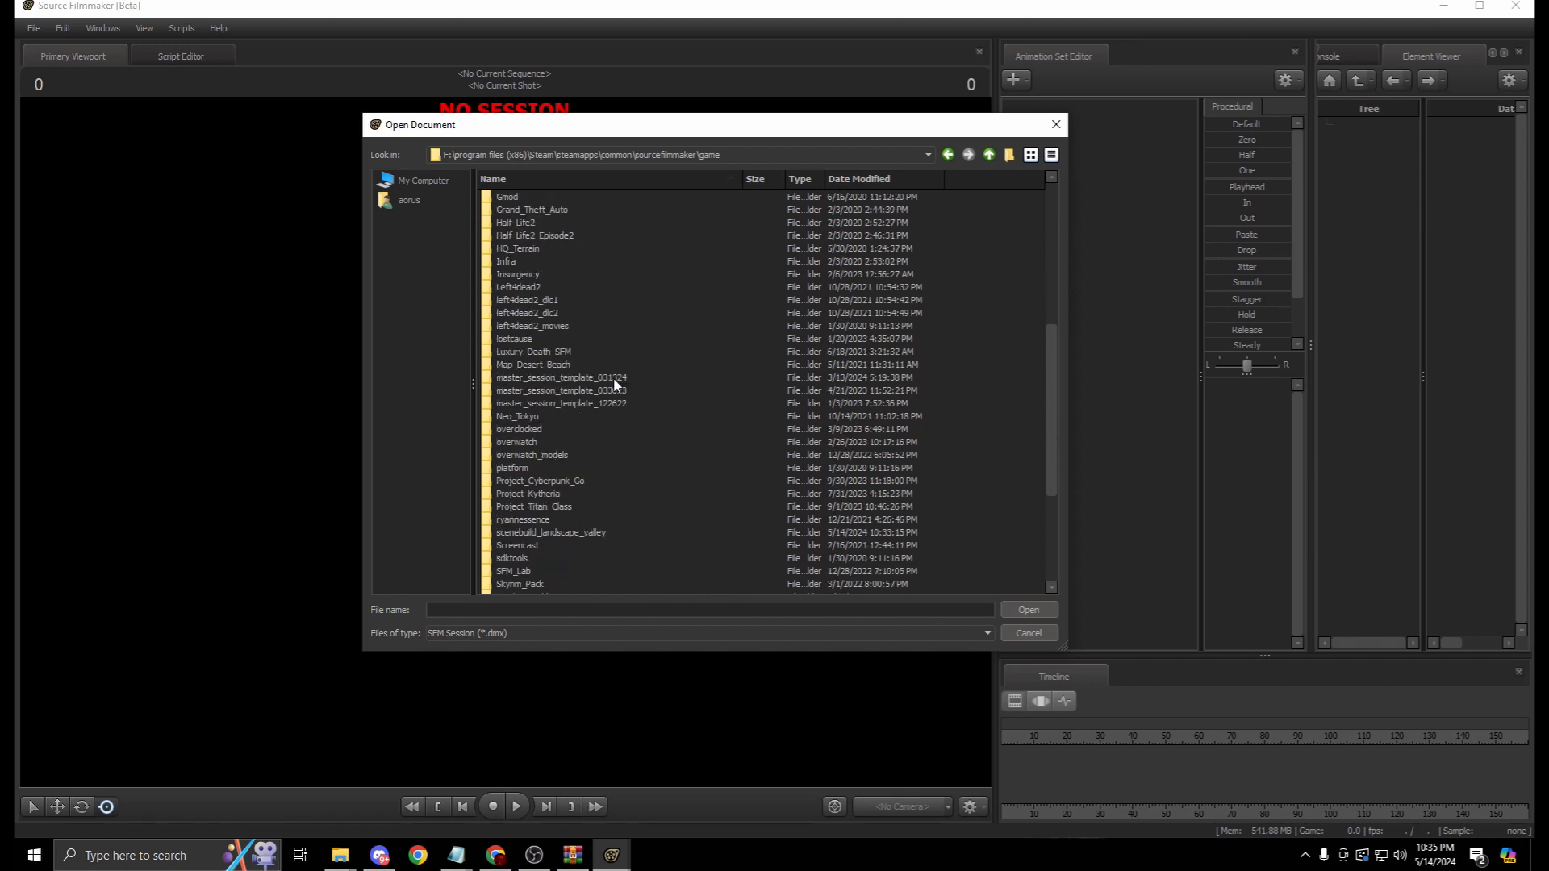
Locate scenebuild - landscape - valley.dmx under scenebuild_landscape_valley/elements/sessions/scenebuild store, and dismiss the file dialog without opening it
click(570, 534)
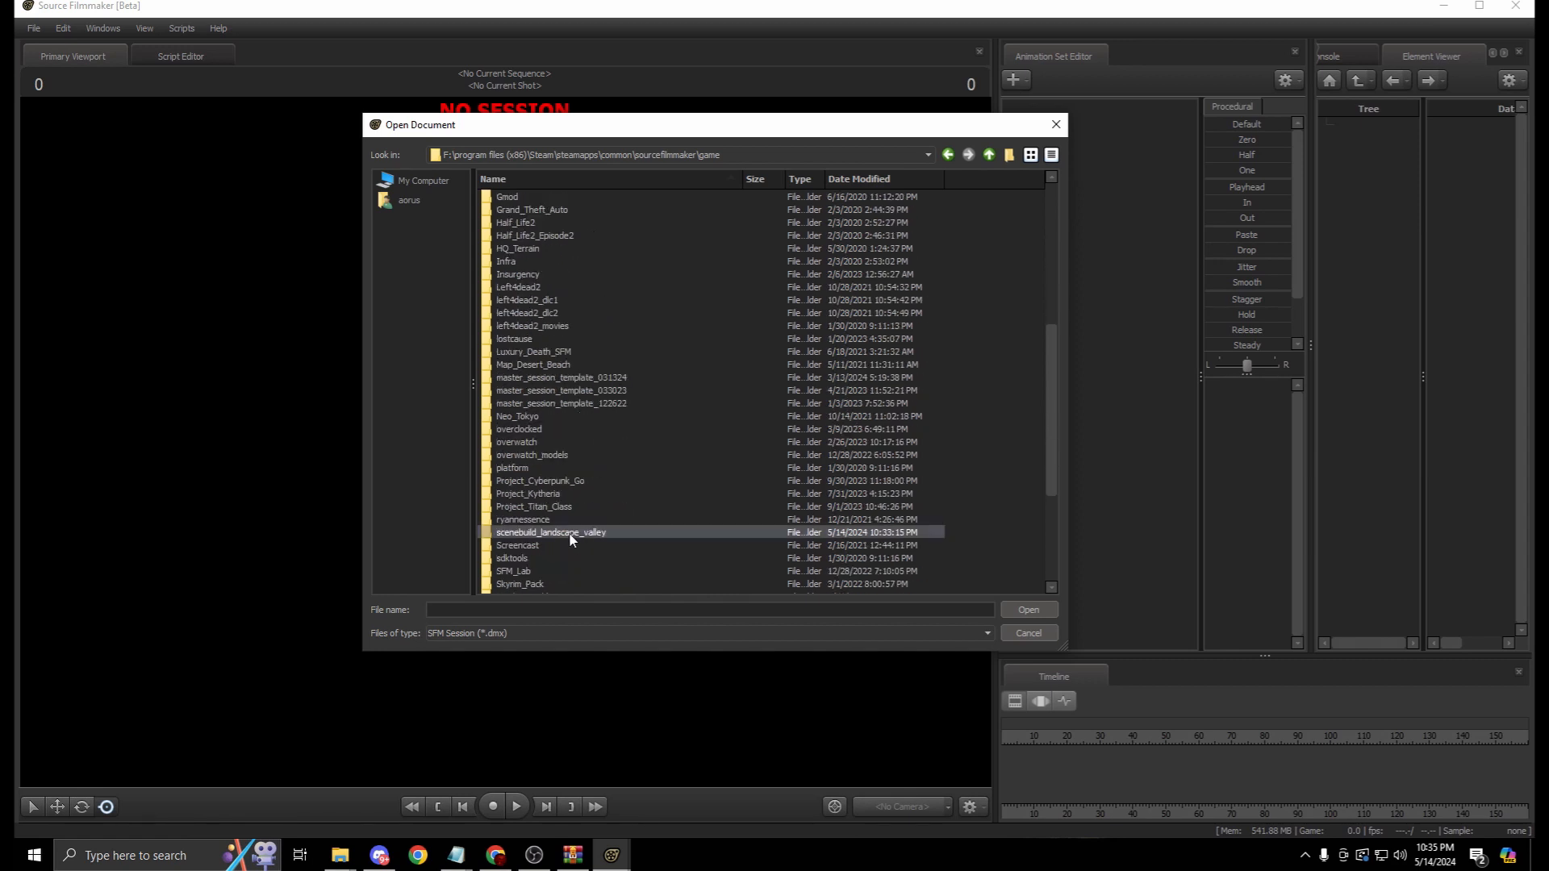
double_click(568, 536)
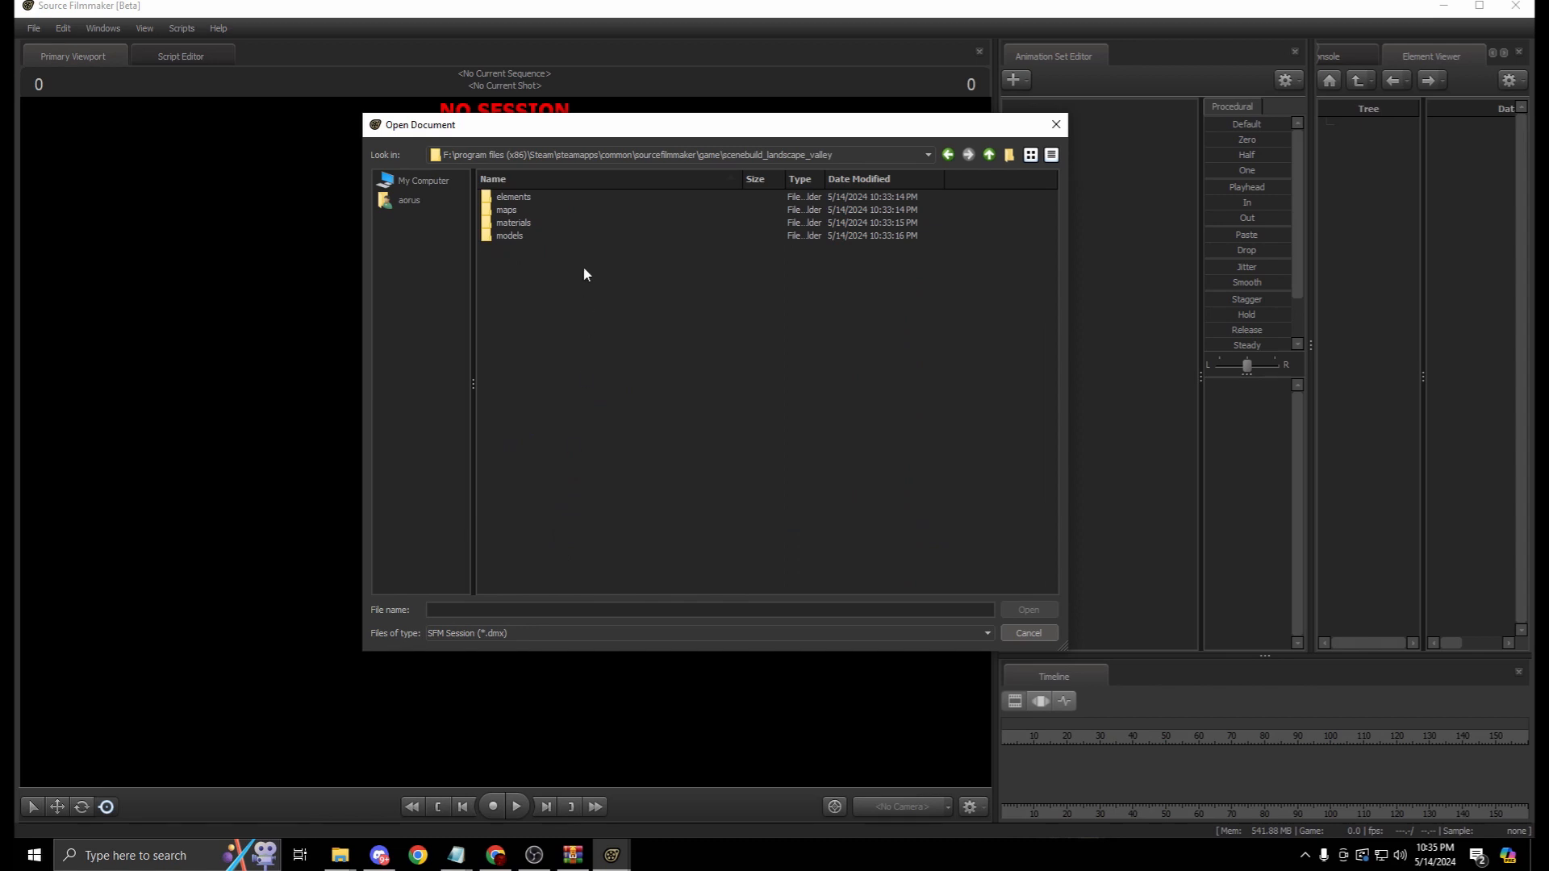
click(519, 197)
double_click(519, 197)
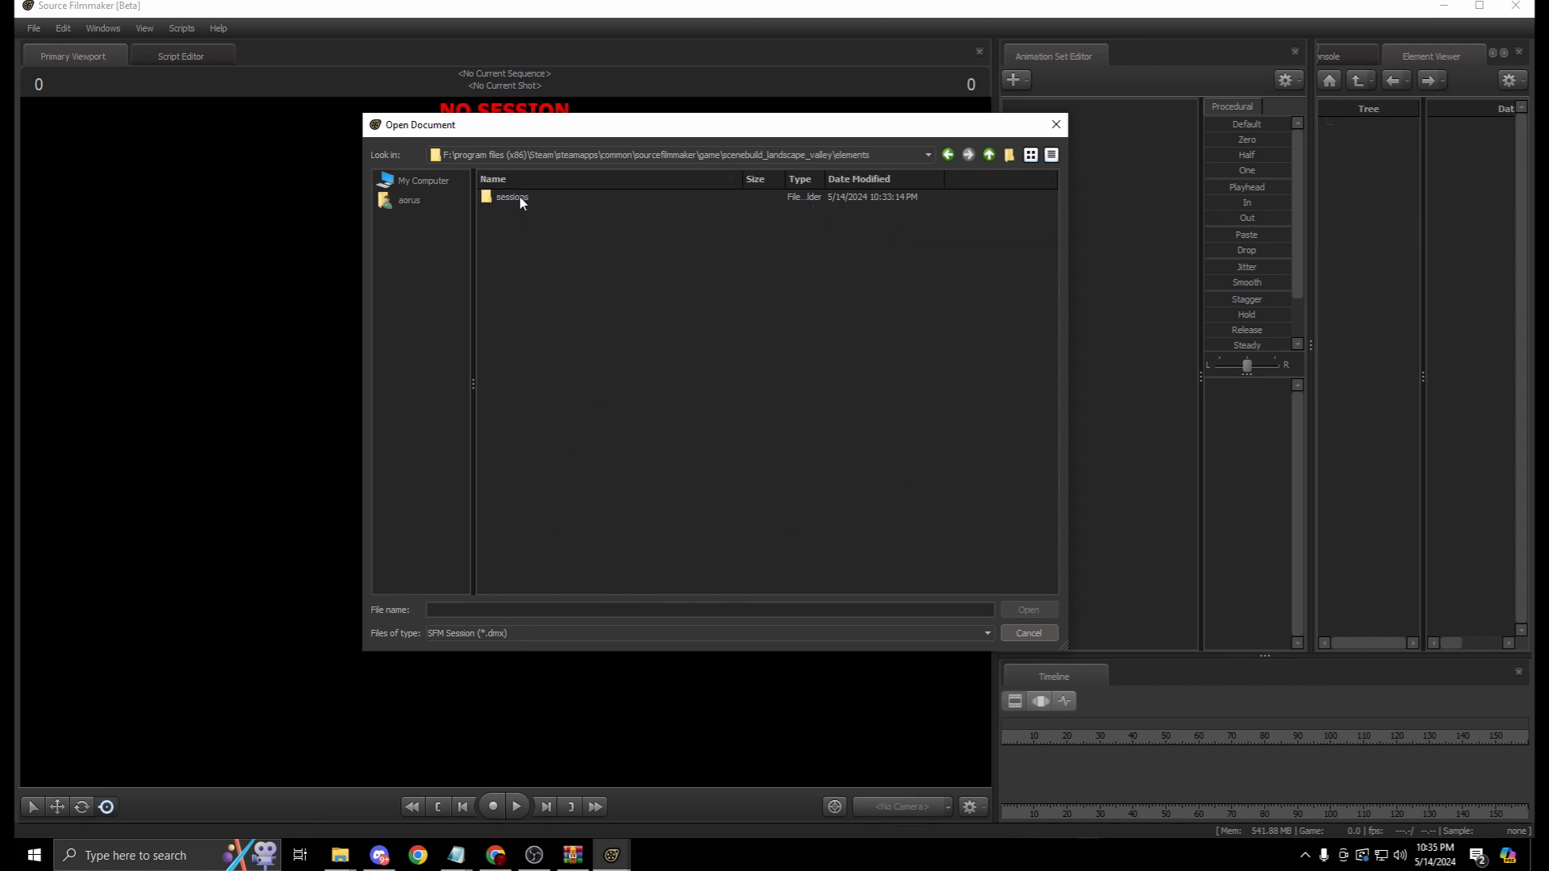
click(519, 196)
double_click(520, 197)
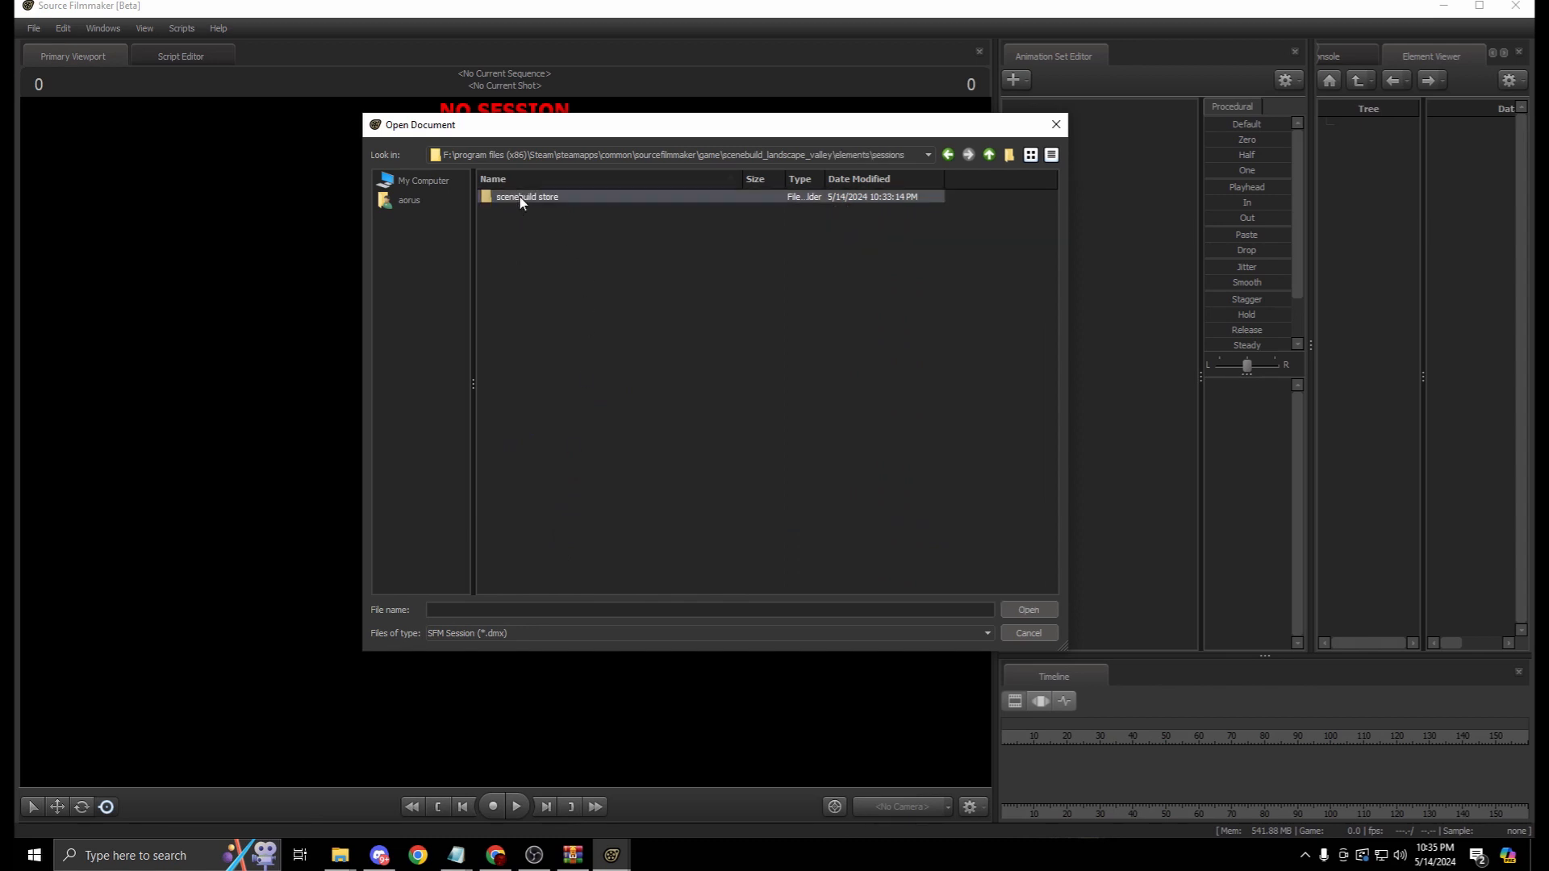
double_click(520, 197)
click(547, 198)
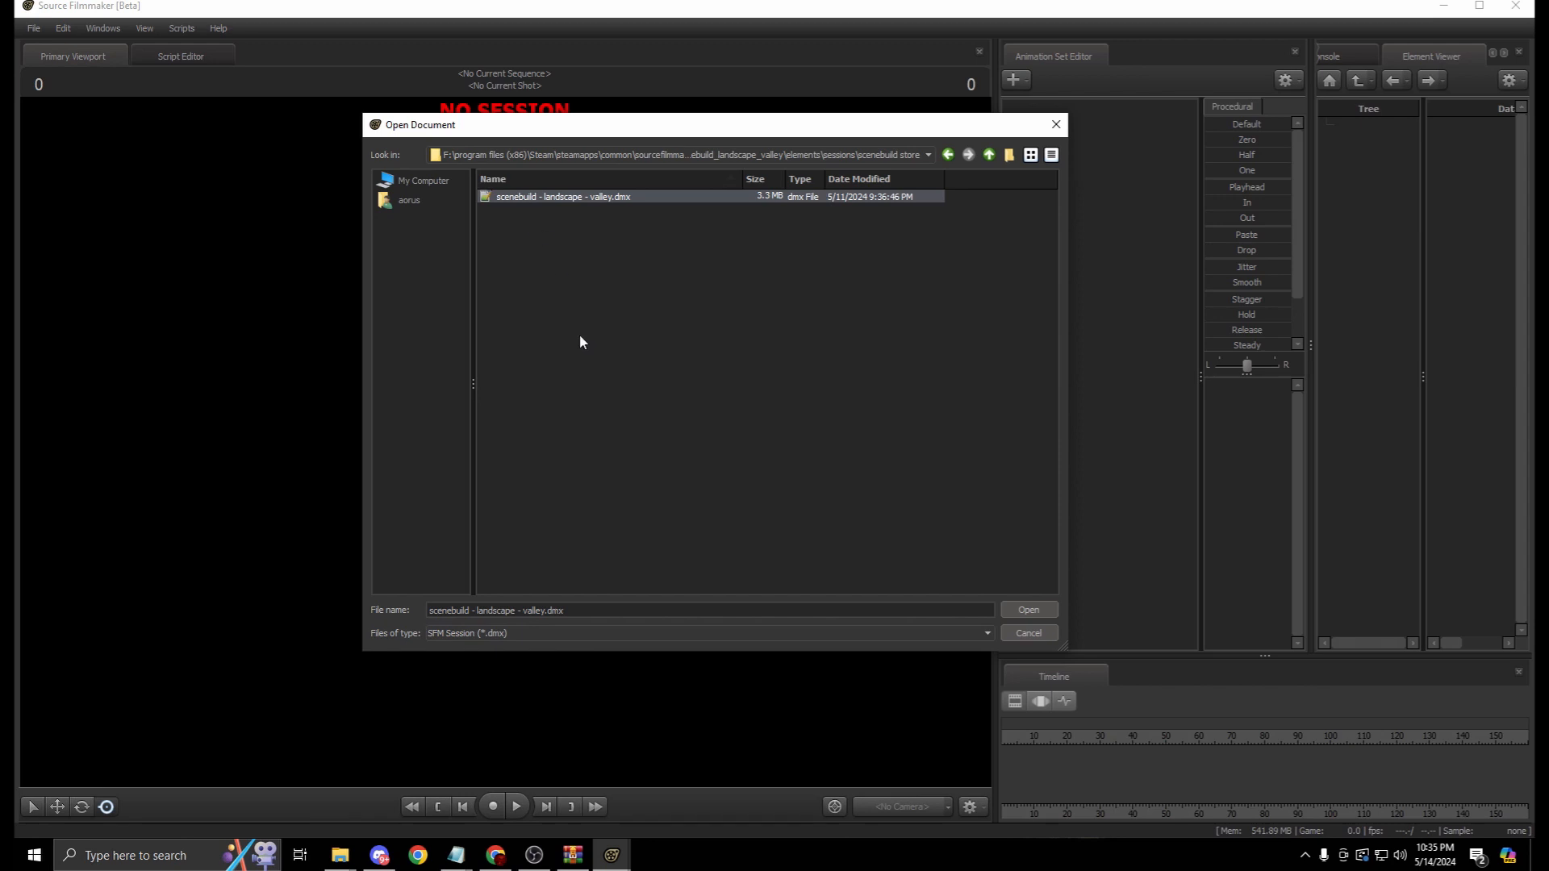
click(989, 154)
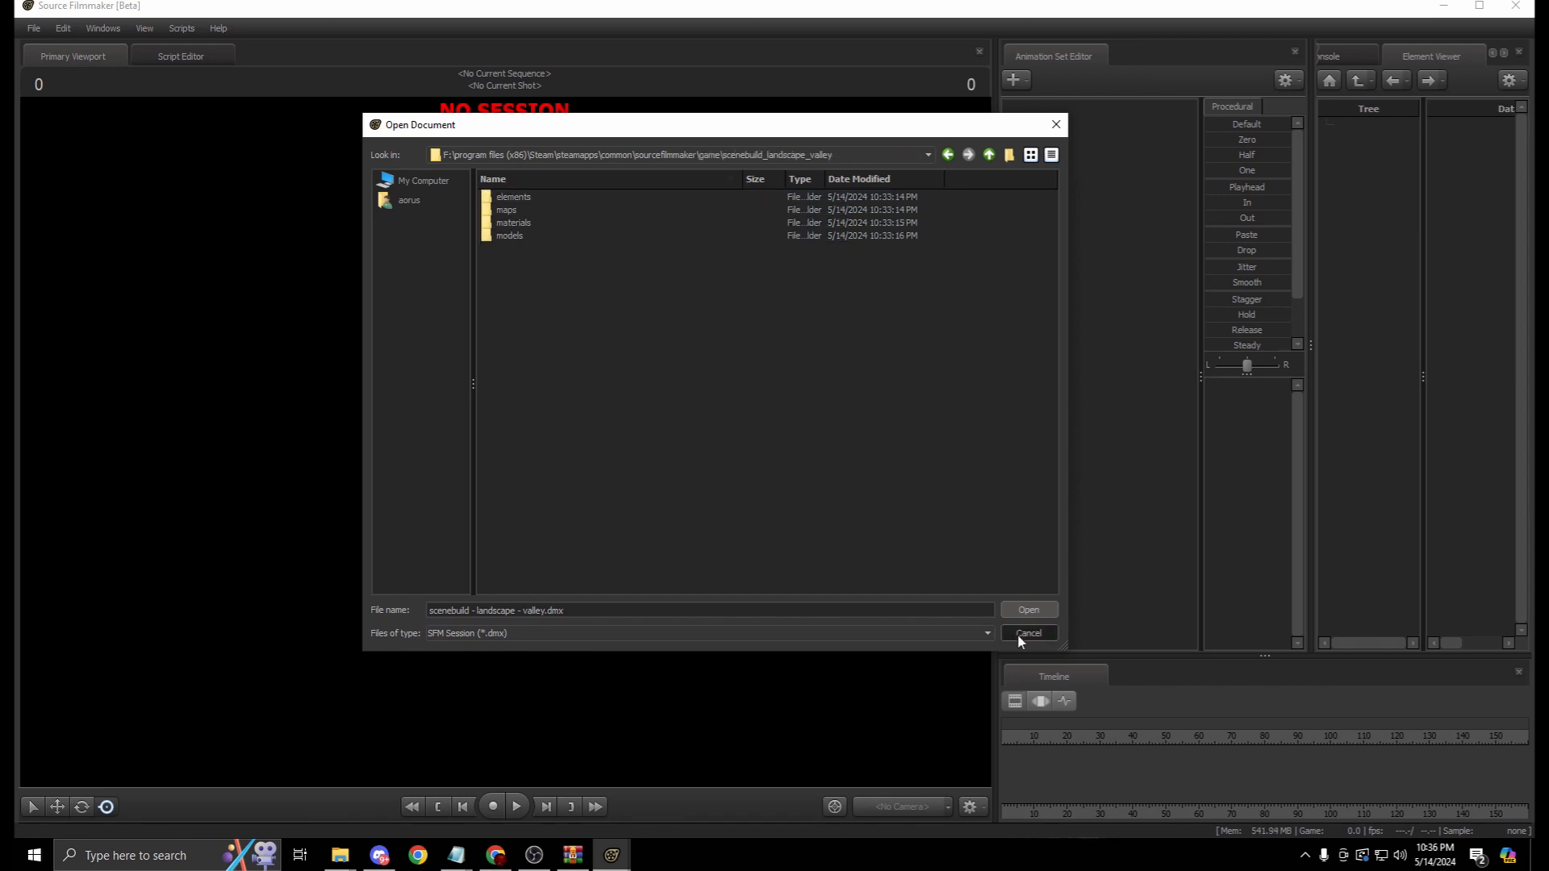
click(1028, 633)
Minimize Source Filmmaker, bring up the Packages - Zips folder window, and place it so the game folder's file list is visible
click(612, 863)
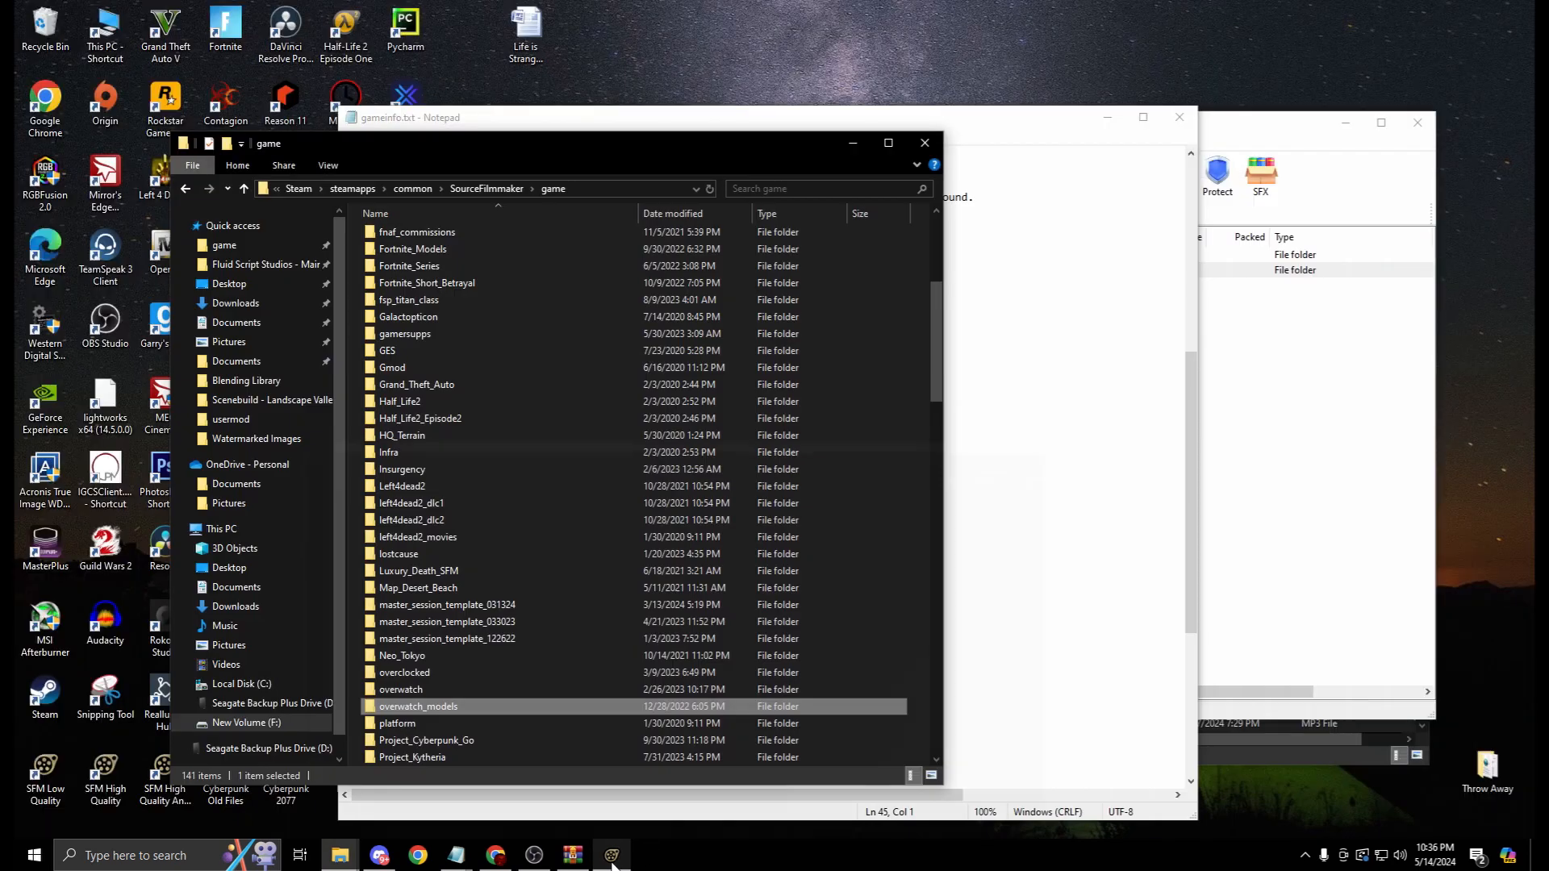
click(611, 863)
click(611, 863)
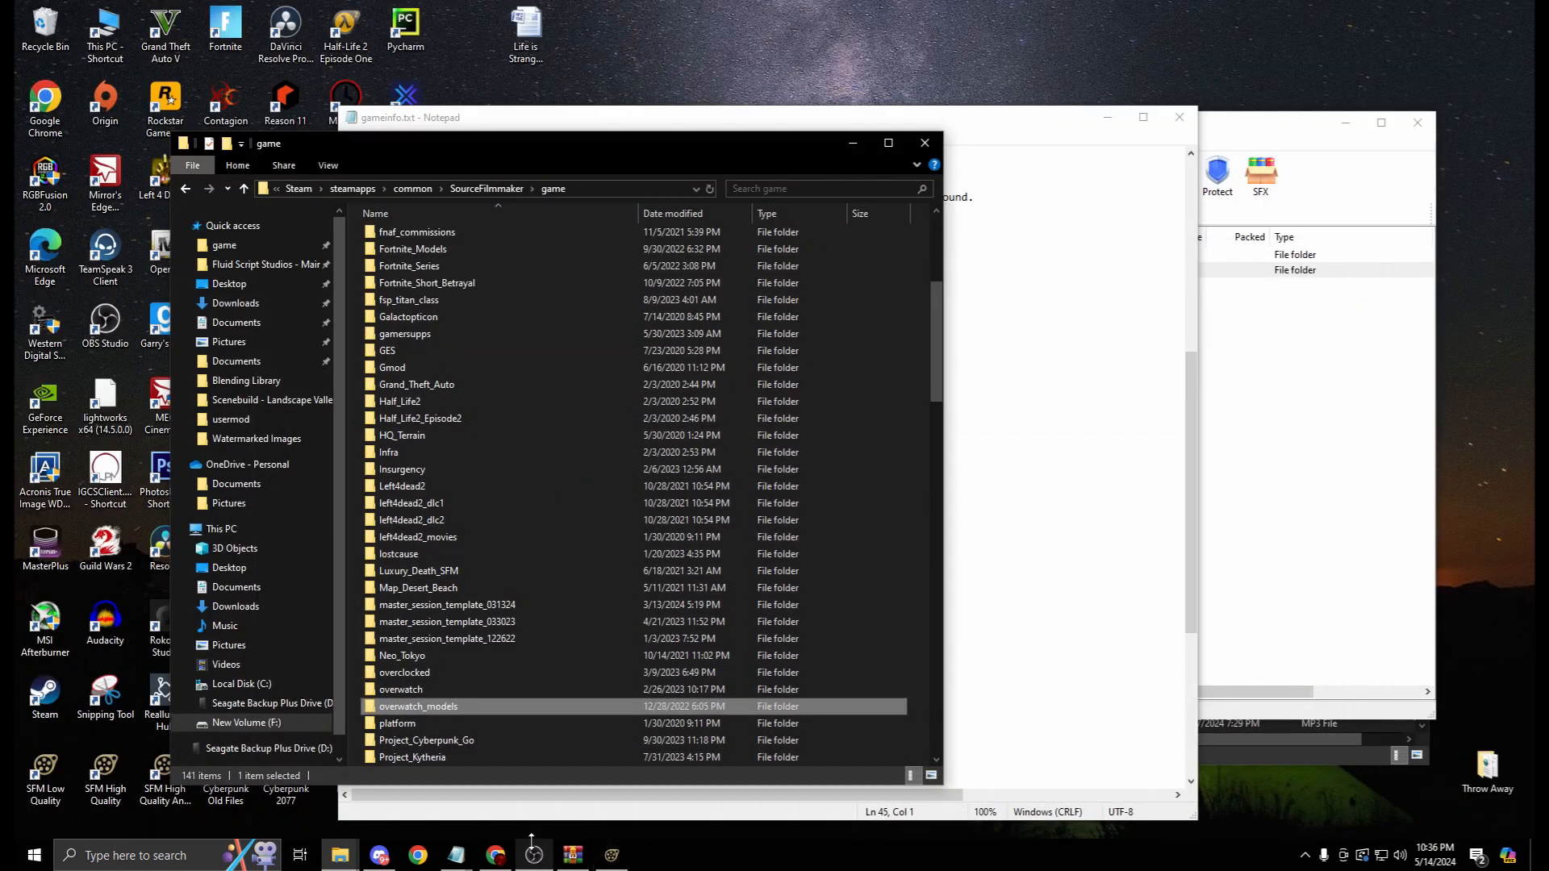
click(340, 855)
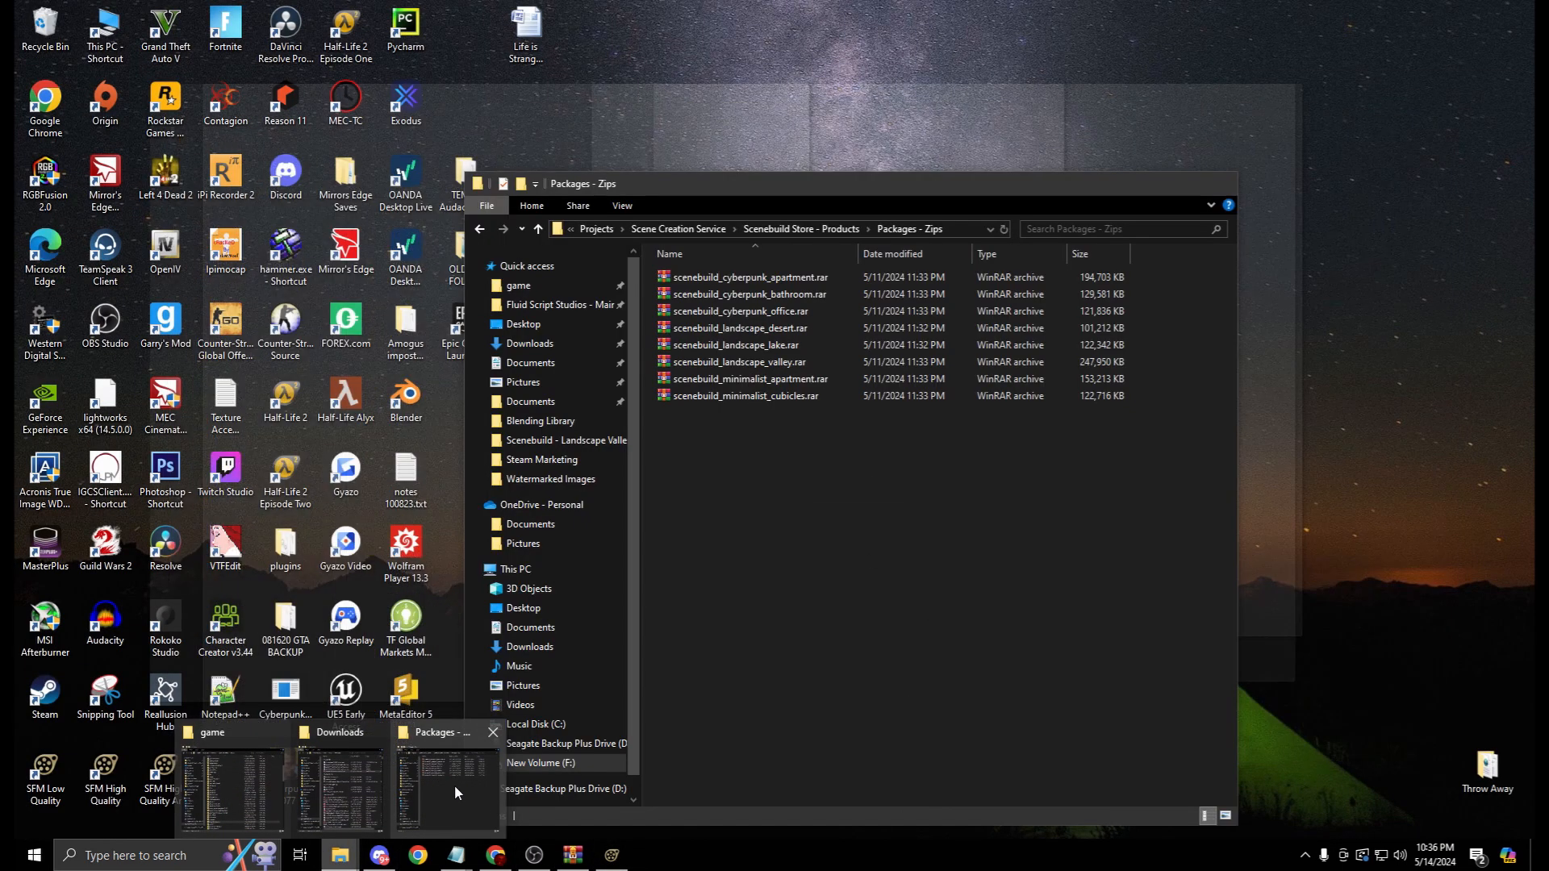
click(455, 787)
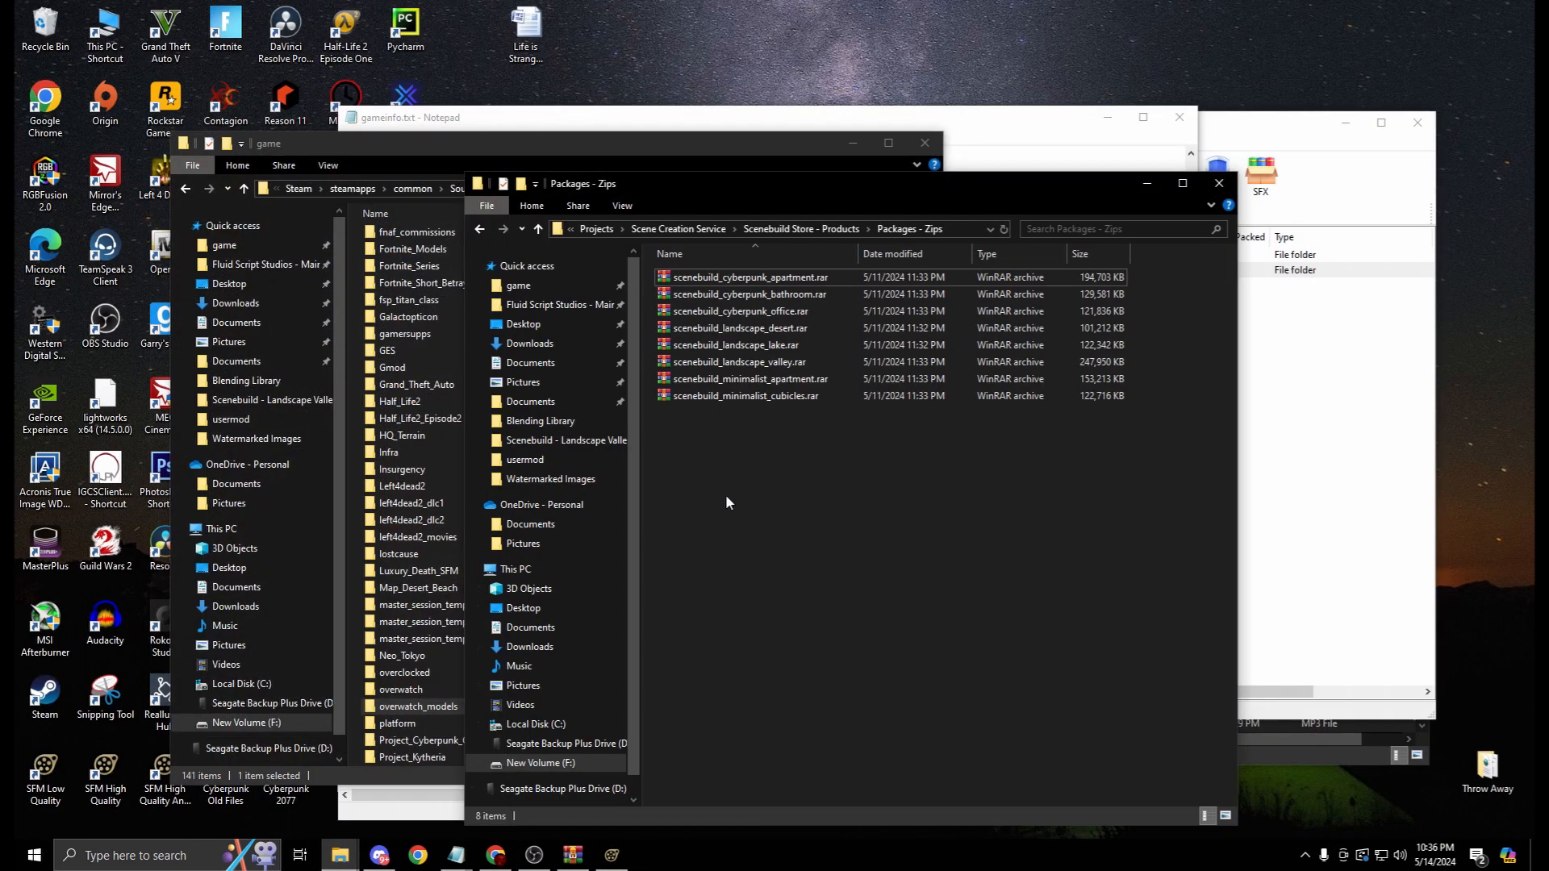
drag(753, 464, 755, 281)
drag(627, 189, 811, 160)
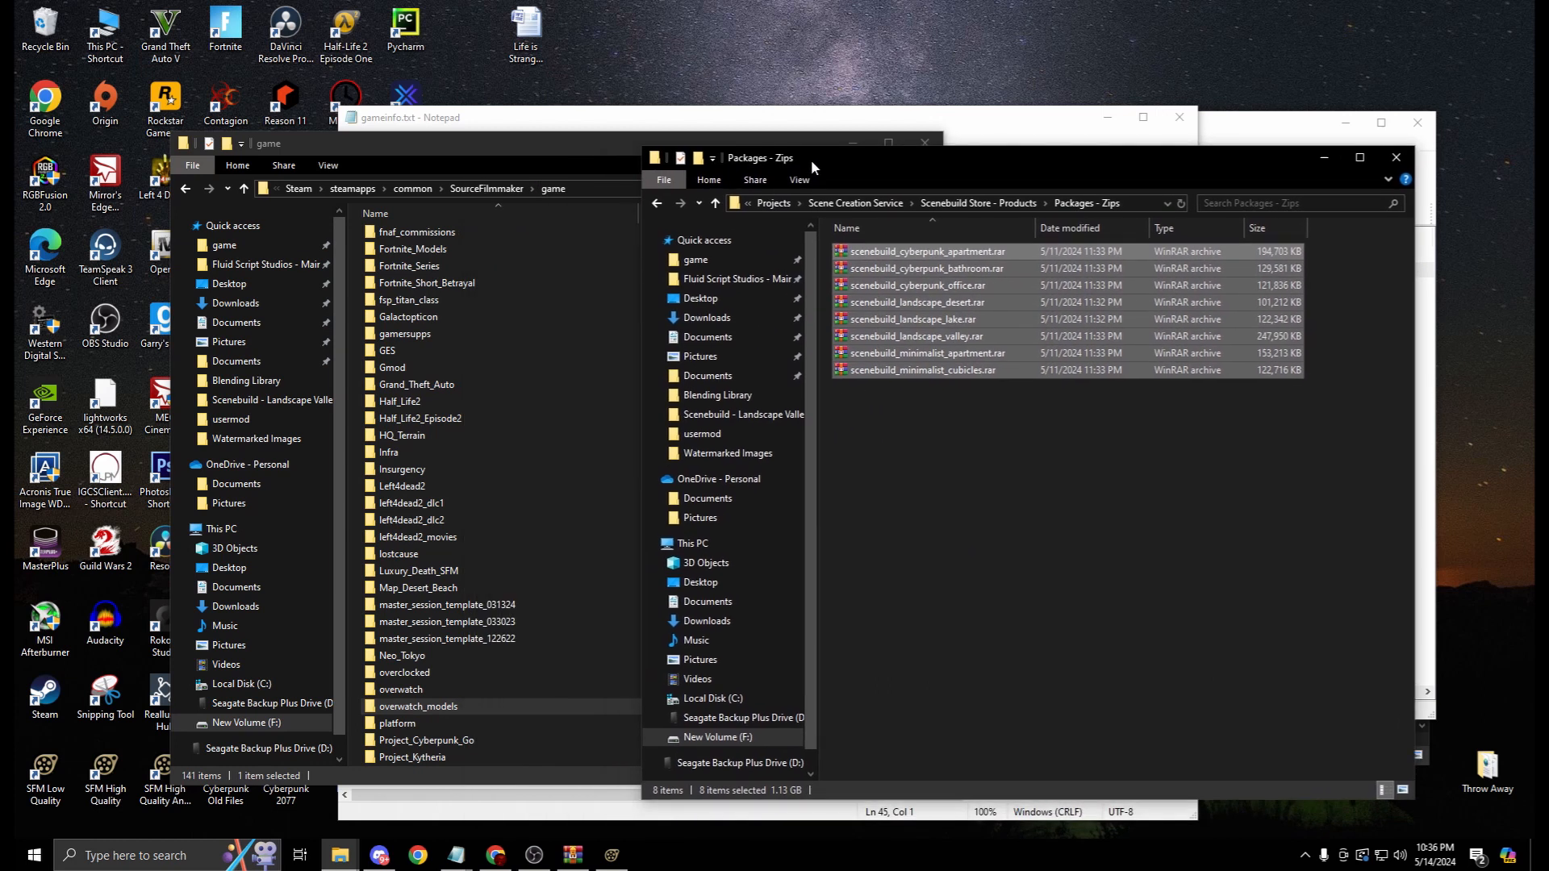
click(947, 400)
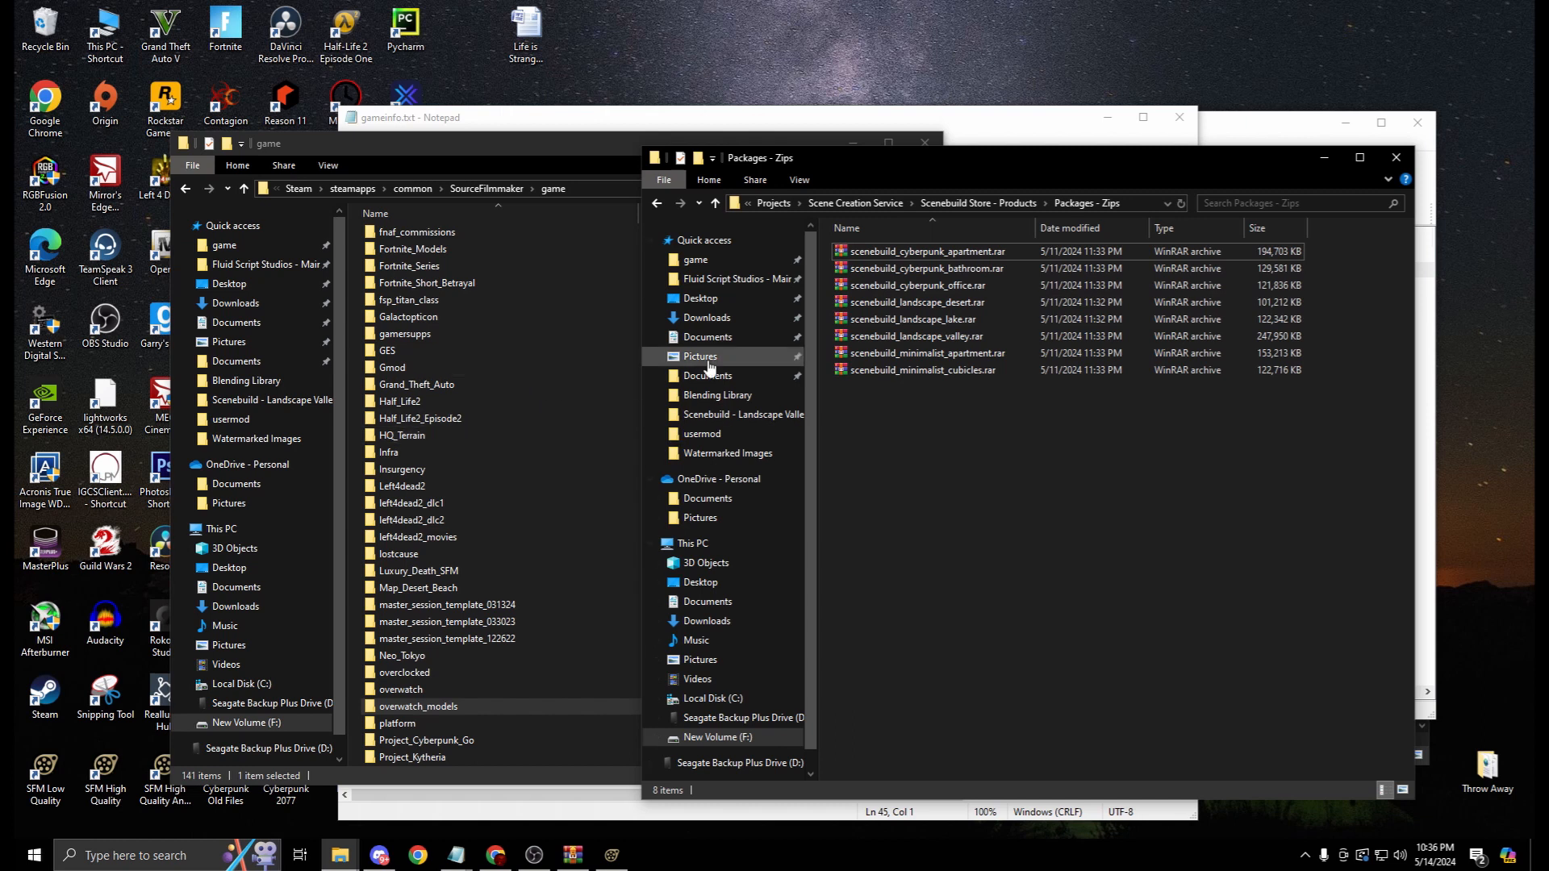
Create a folder named fluidscriptstudios_scenebuilds inside SourceFilmmaker's game folder
right_click(358, 370)
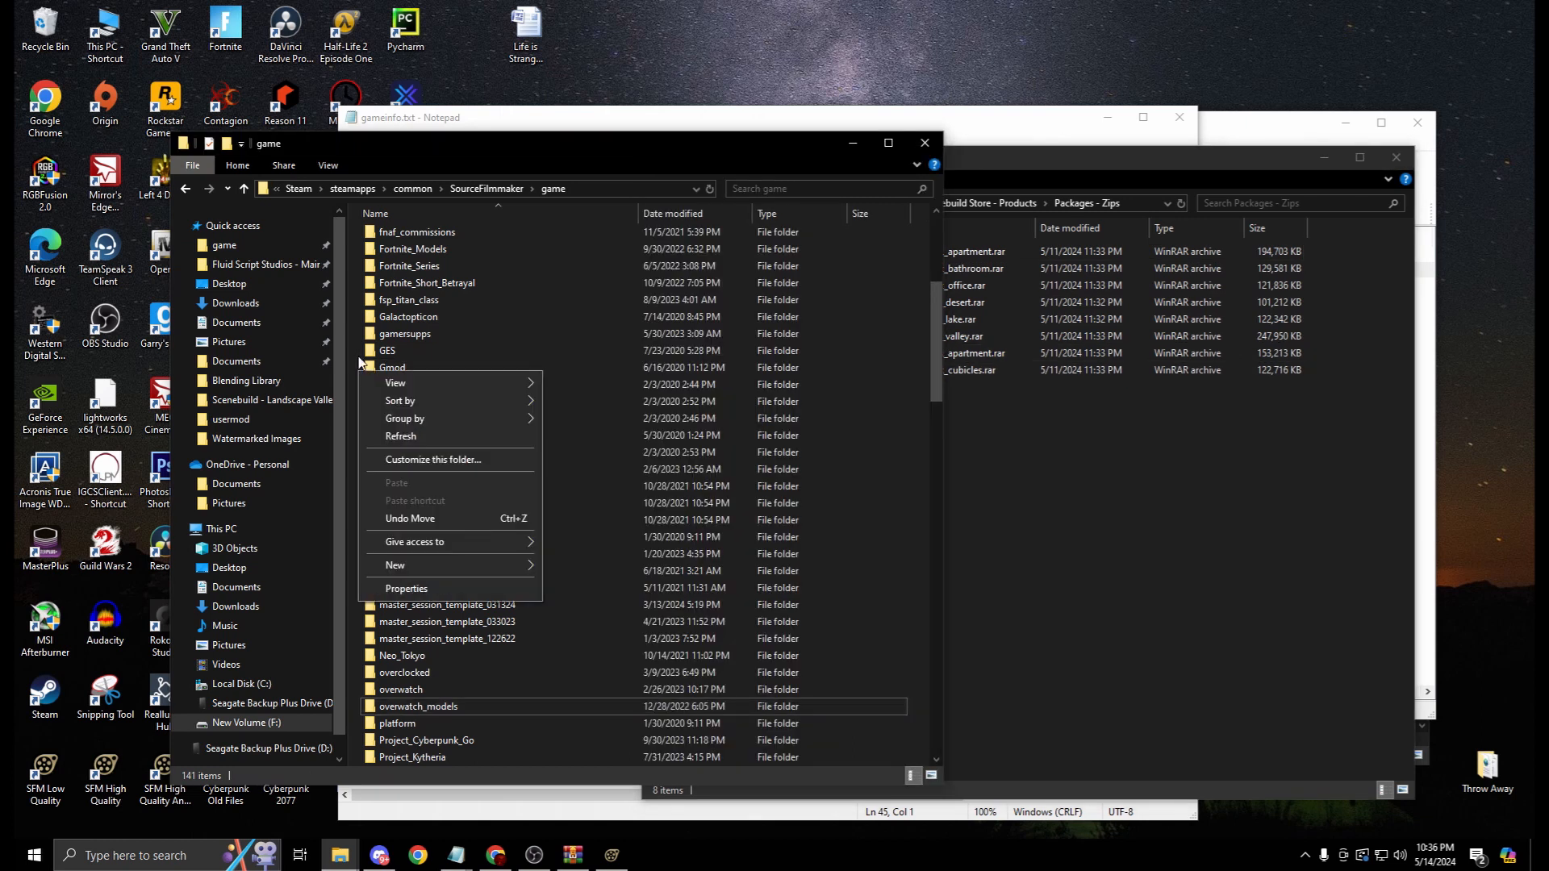
click(359, 356)
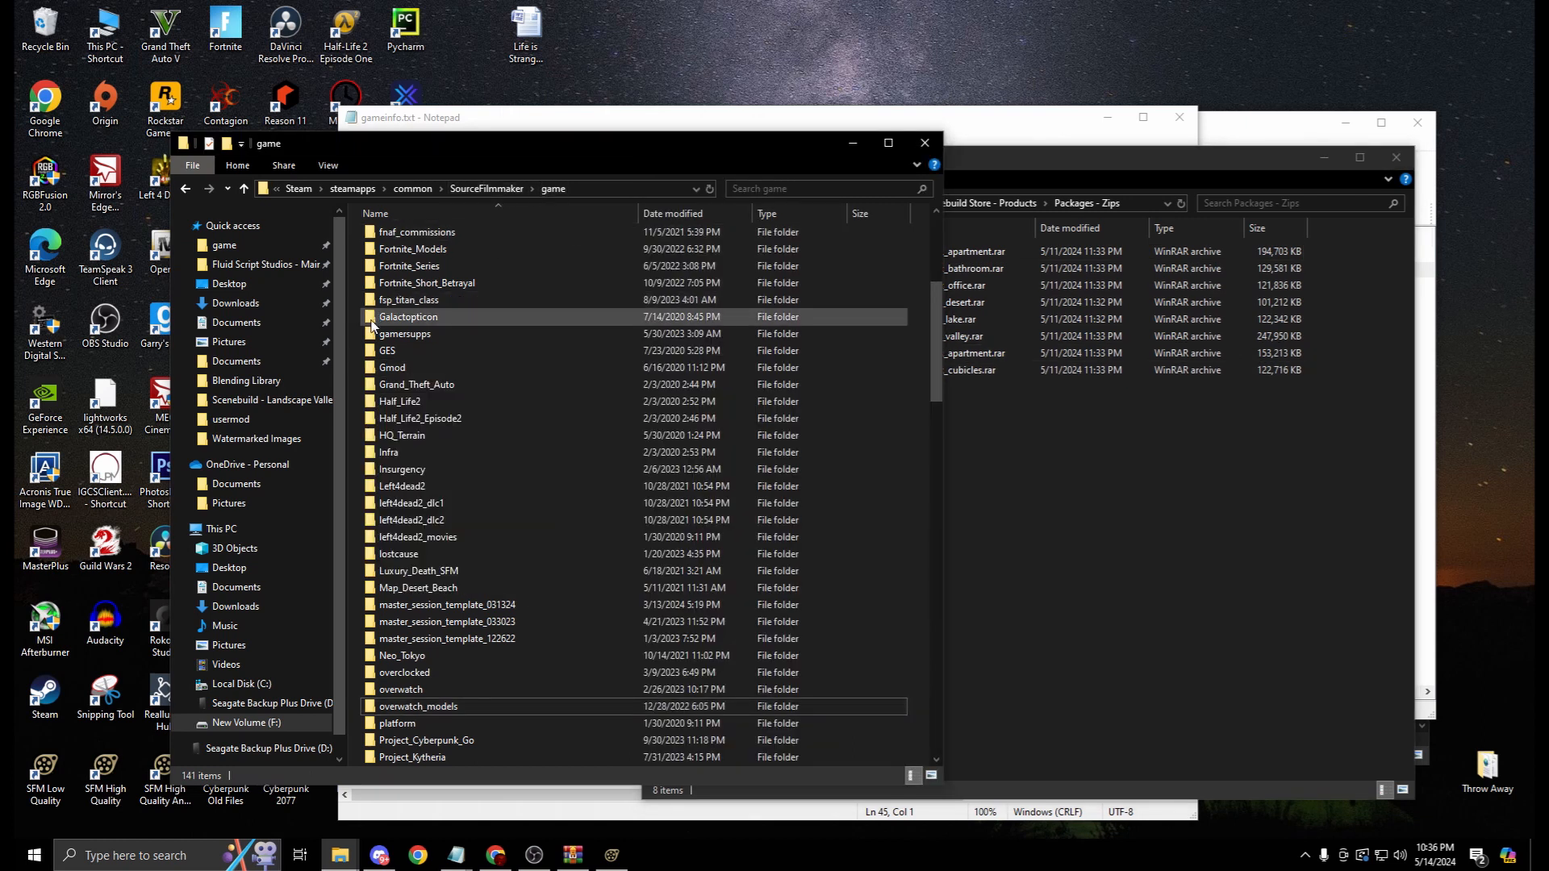
right_click(361, 348)
mouse_move(500, 534)
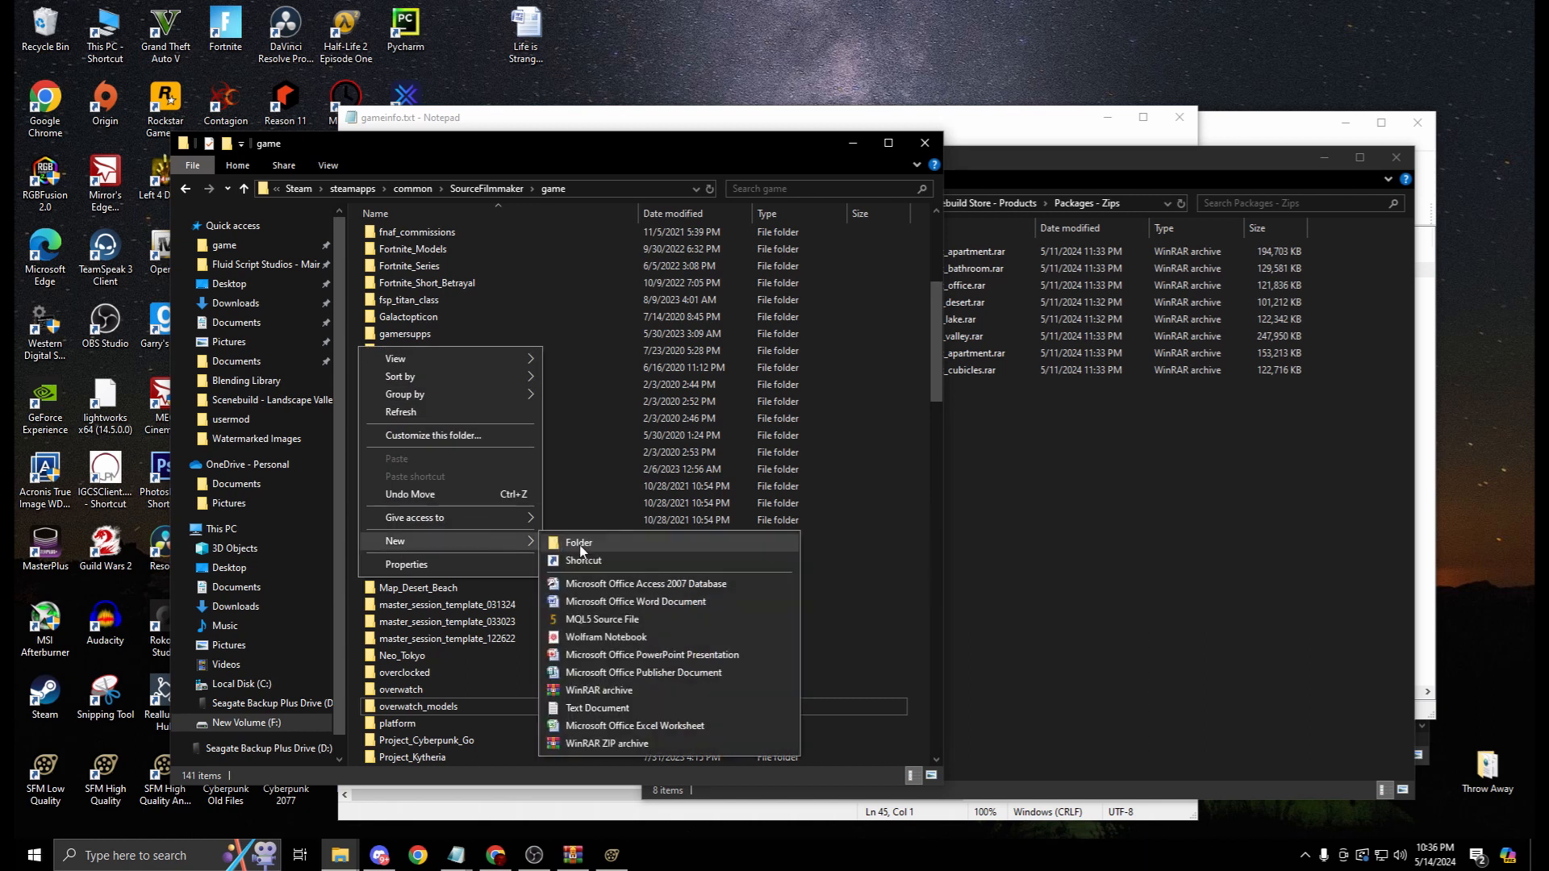
click(580, 544)
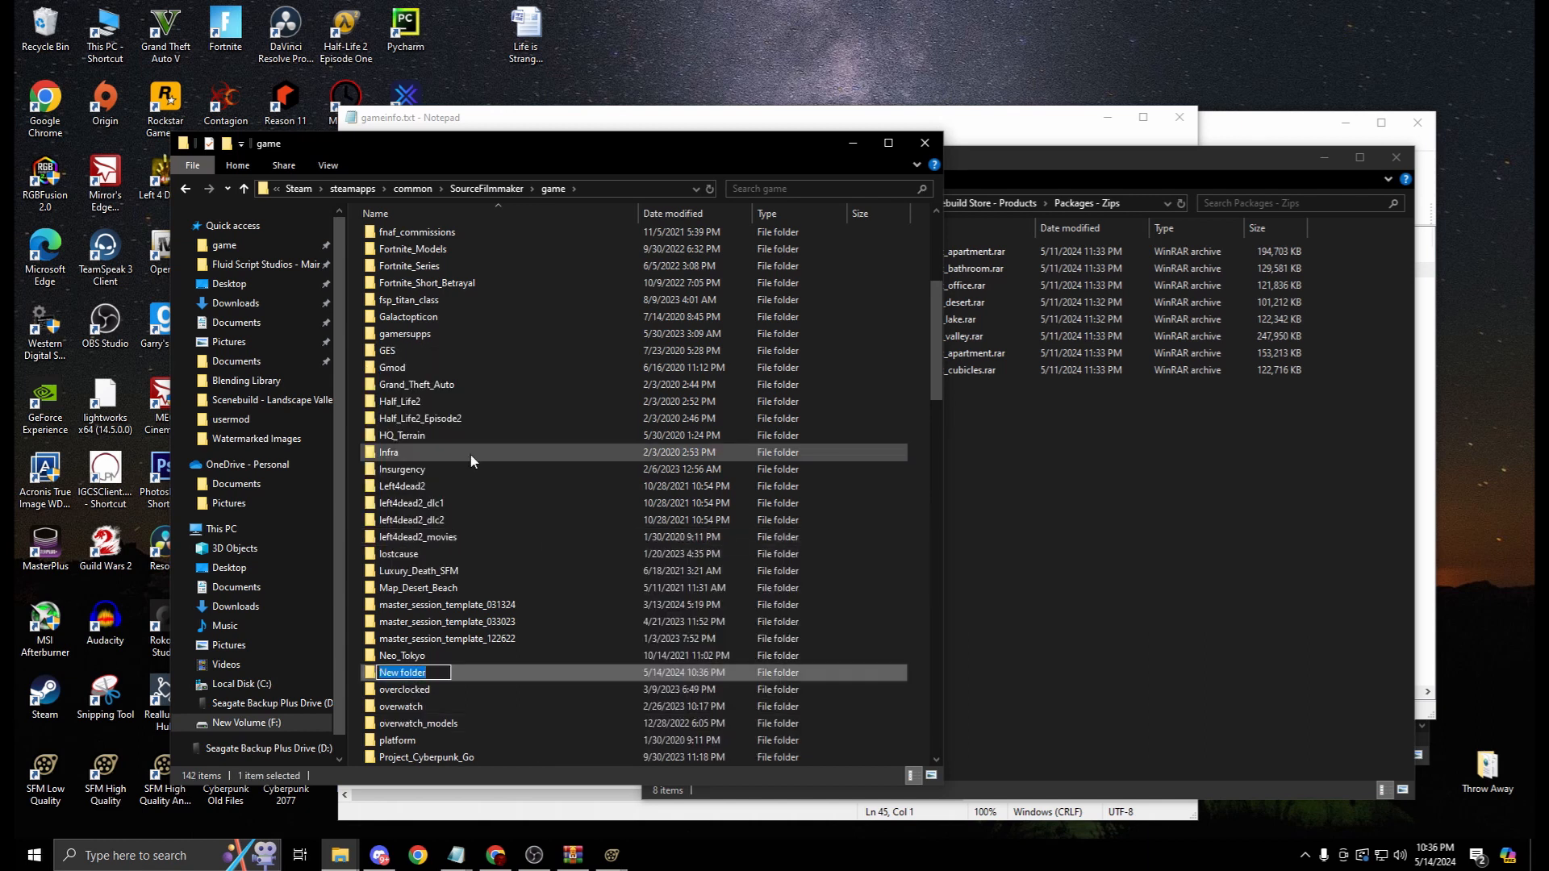
text(fluidscriptstudios)
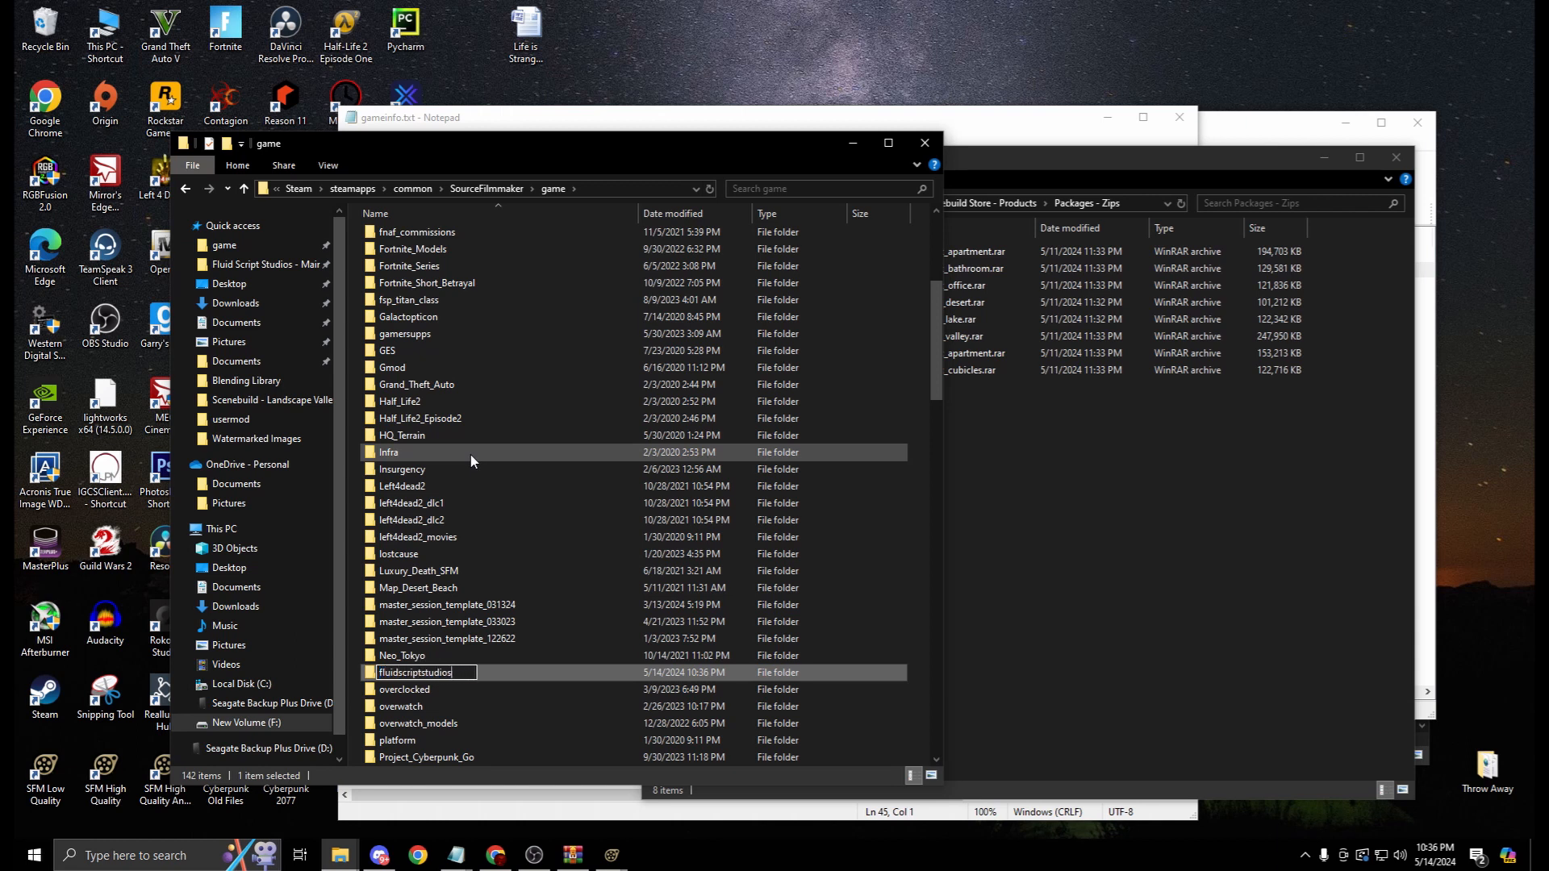
text(_scenebuilds)
key(Return)
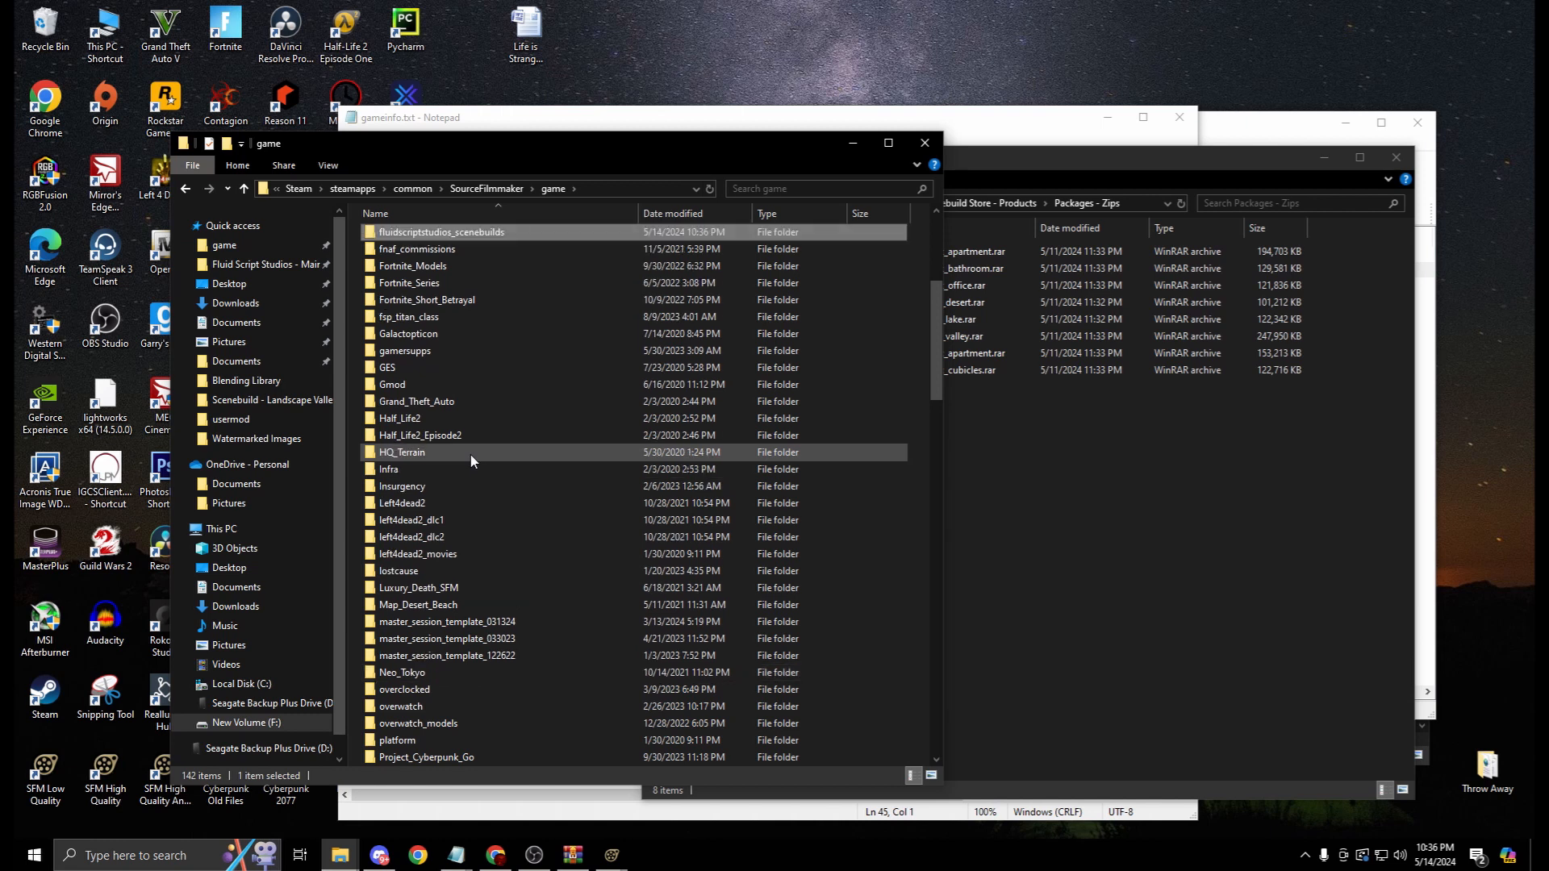
Extract the elements, maps, materials and models folders from scenebuild_cyberpunk_apartment.rar directly into the fluidscriptstudios_scenebuilds folder
double_click(450, 235)
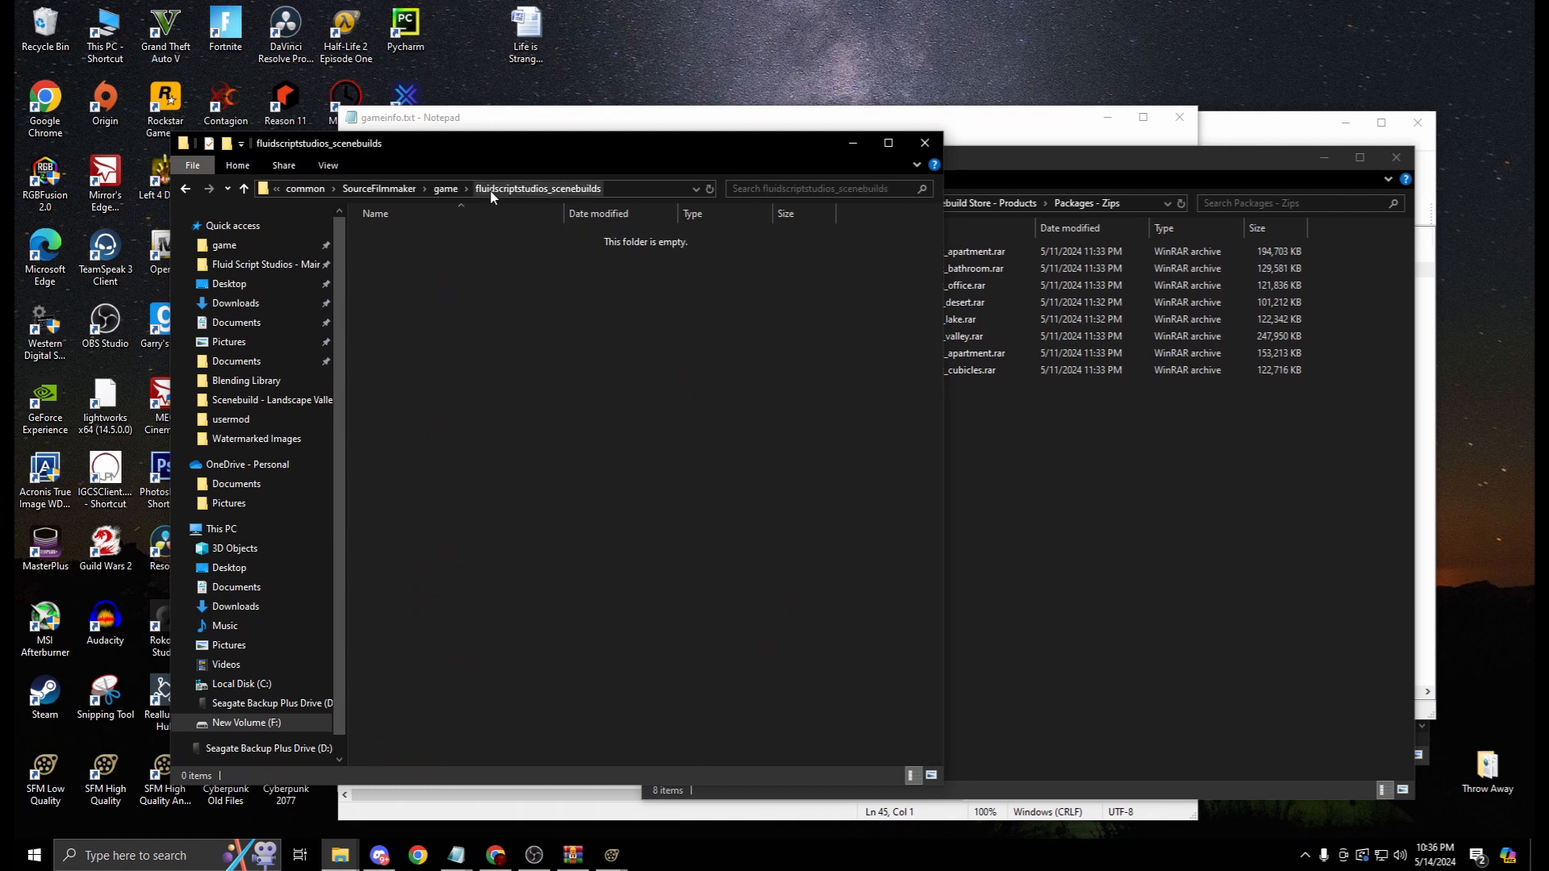
click(446, 189)
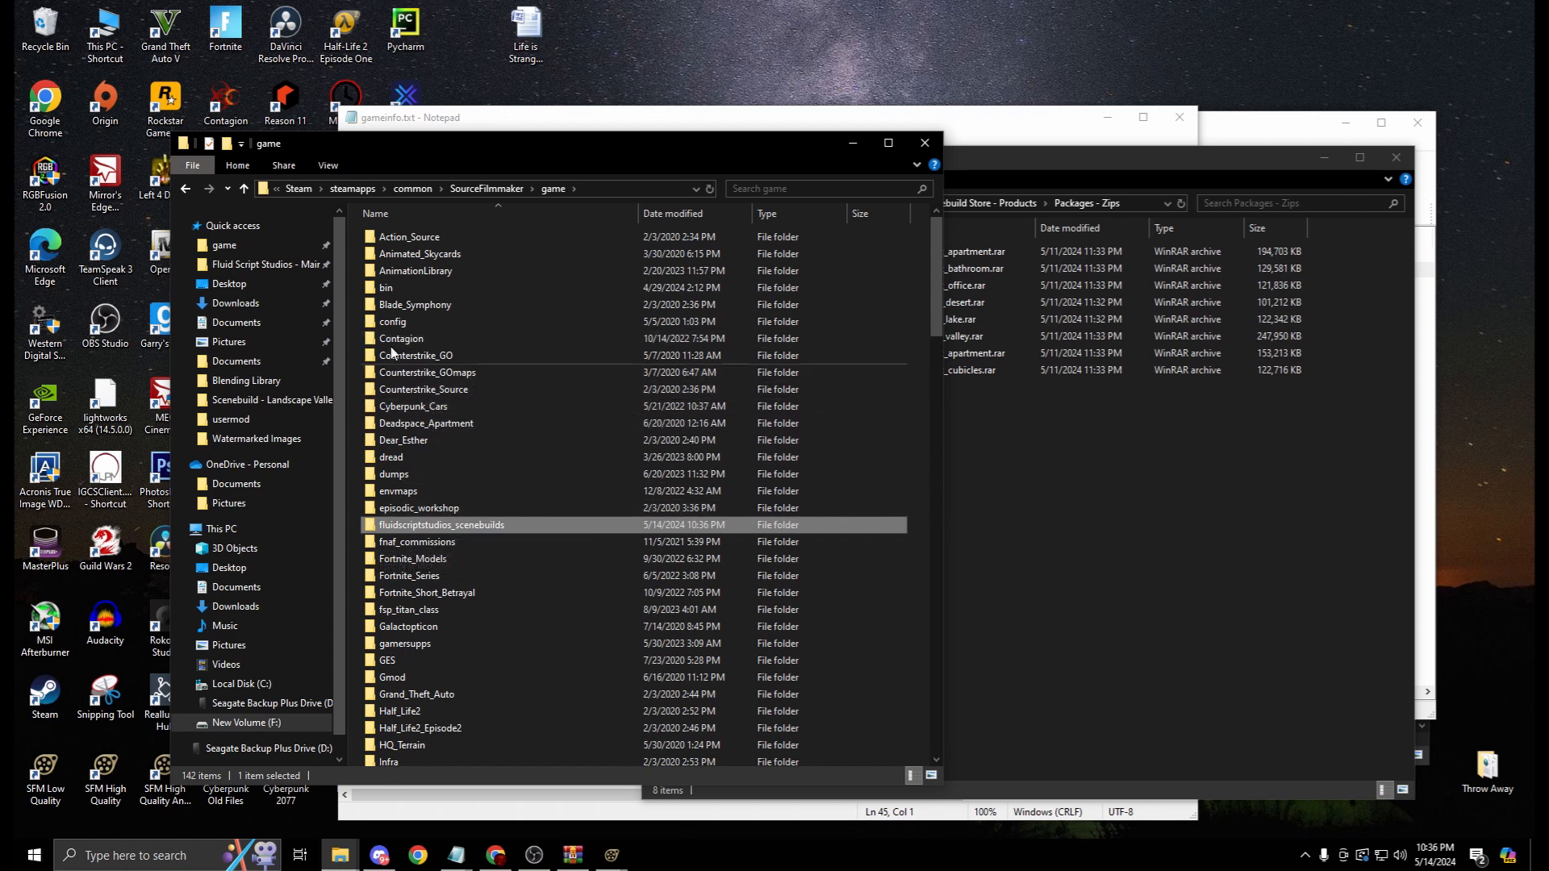
double_click(460, 528)
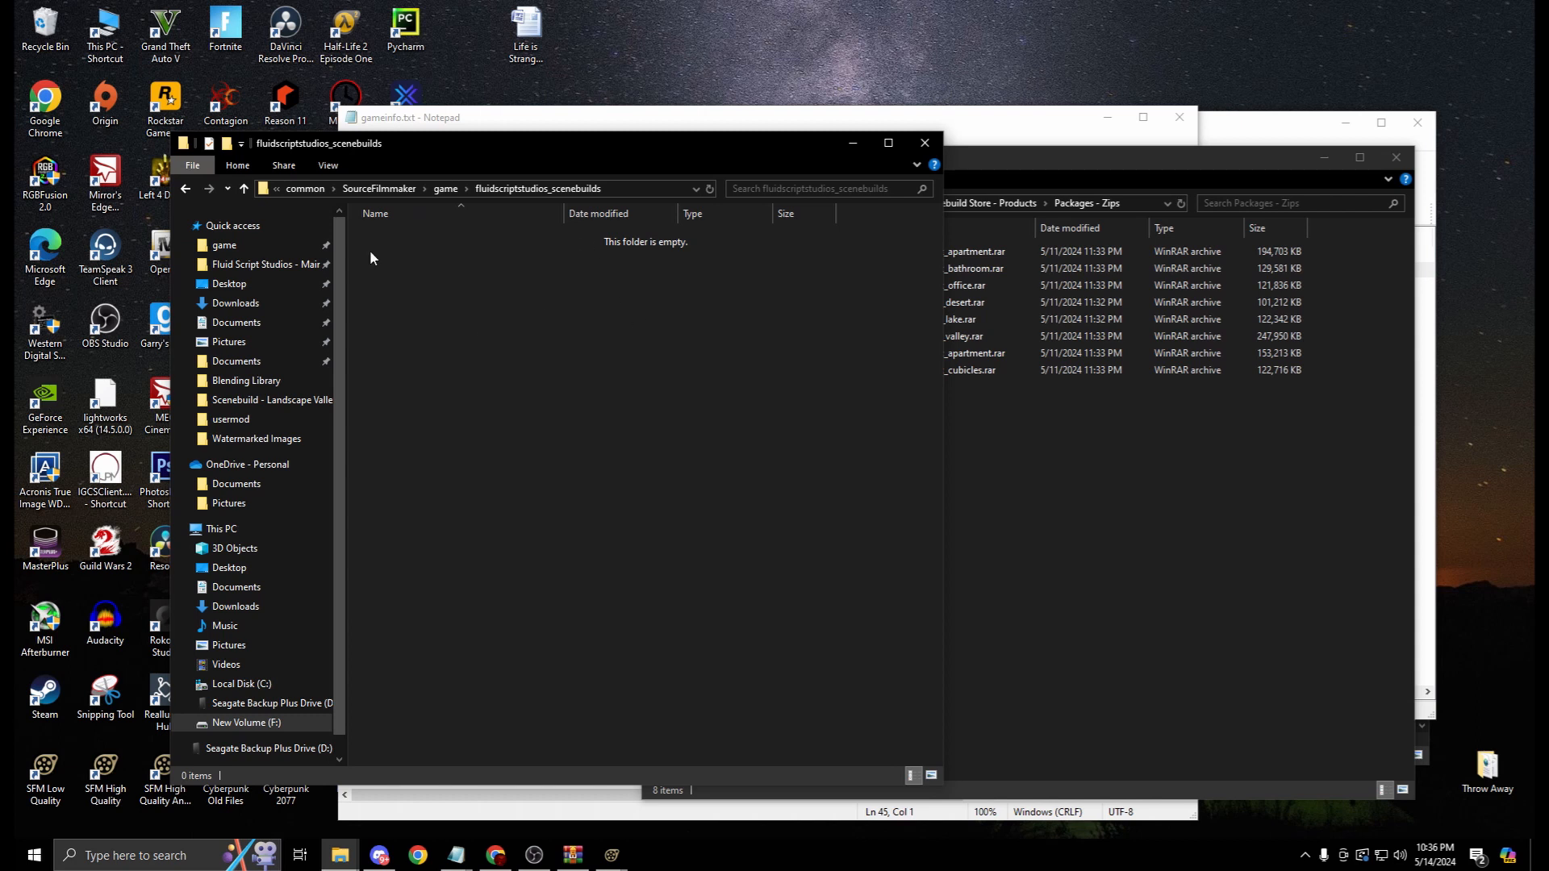
click(1007, 163)
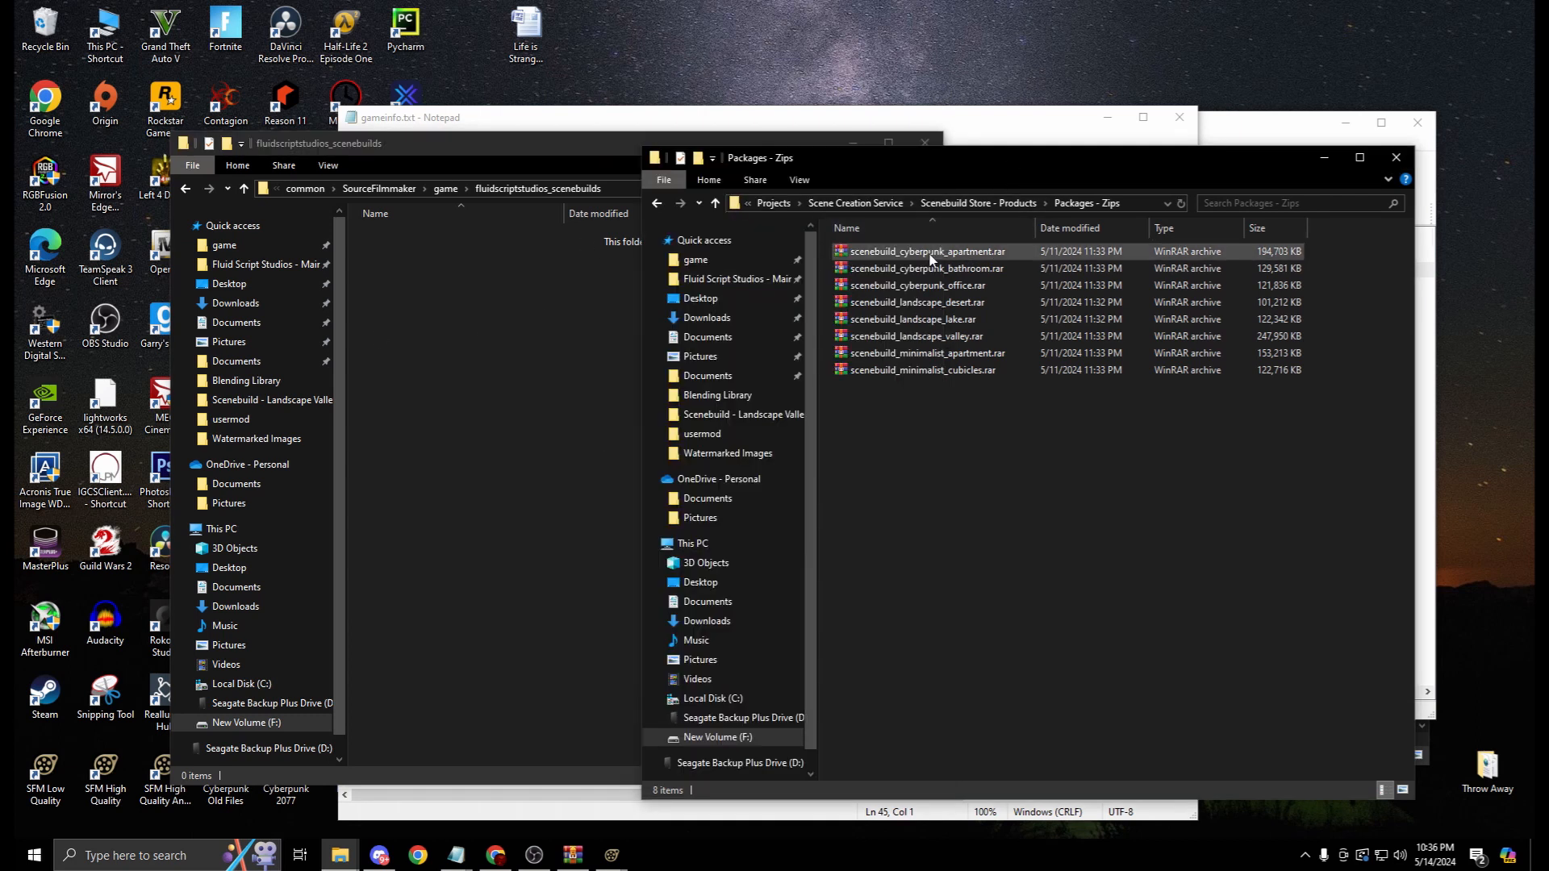
right_click(932, 258)
click(936, 301)
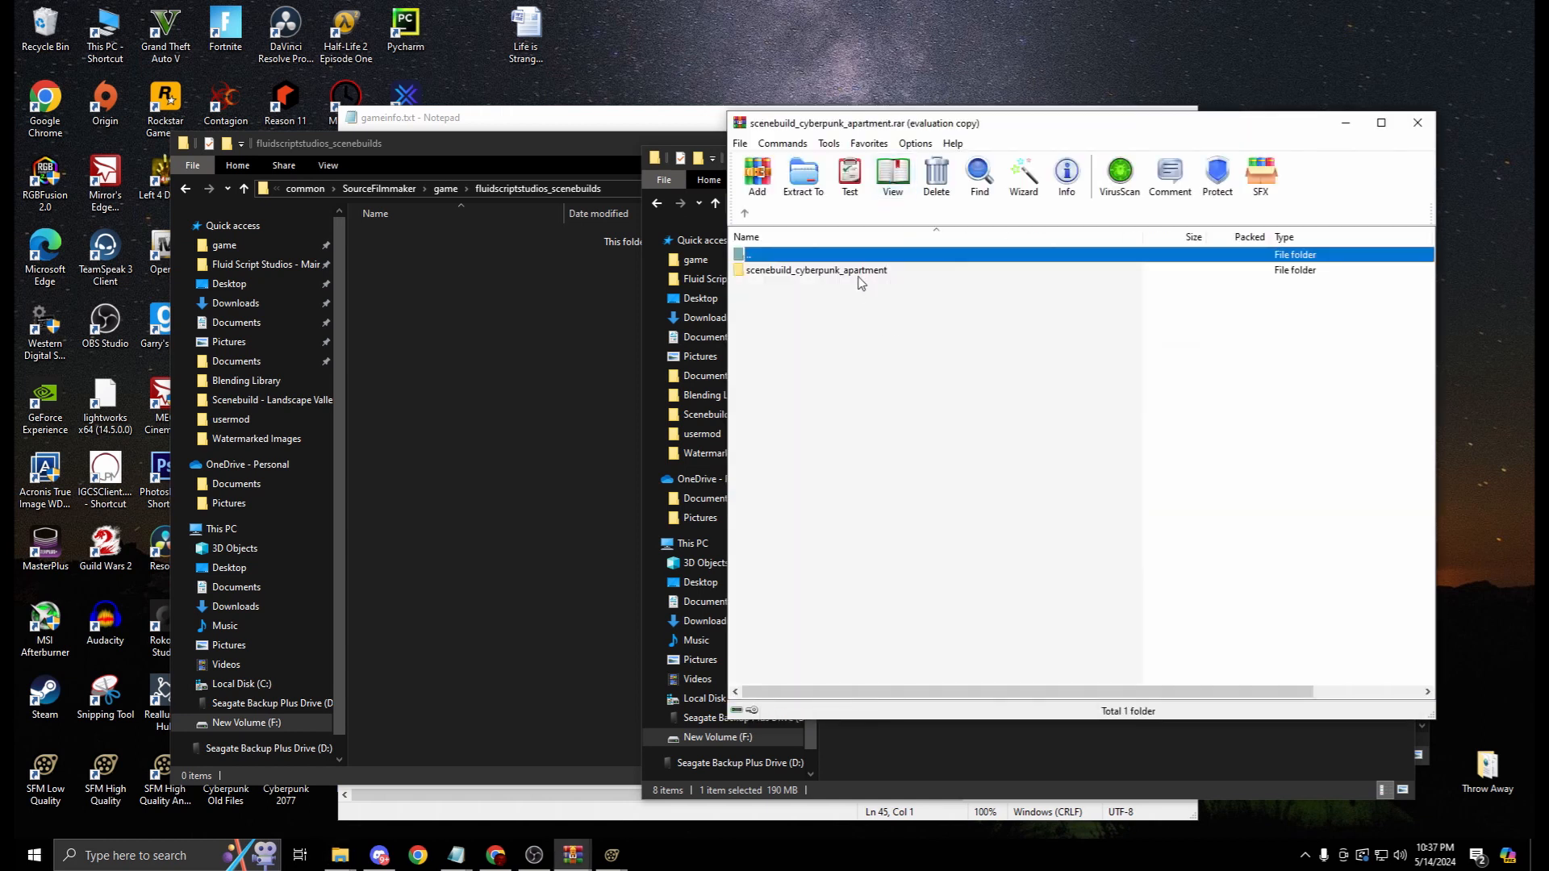
key(Escape)
click(817, 273)
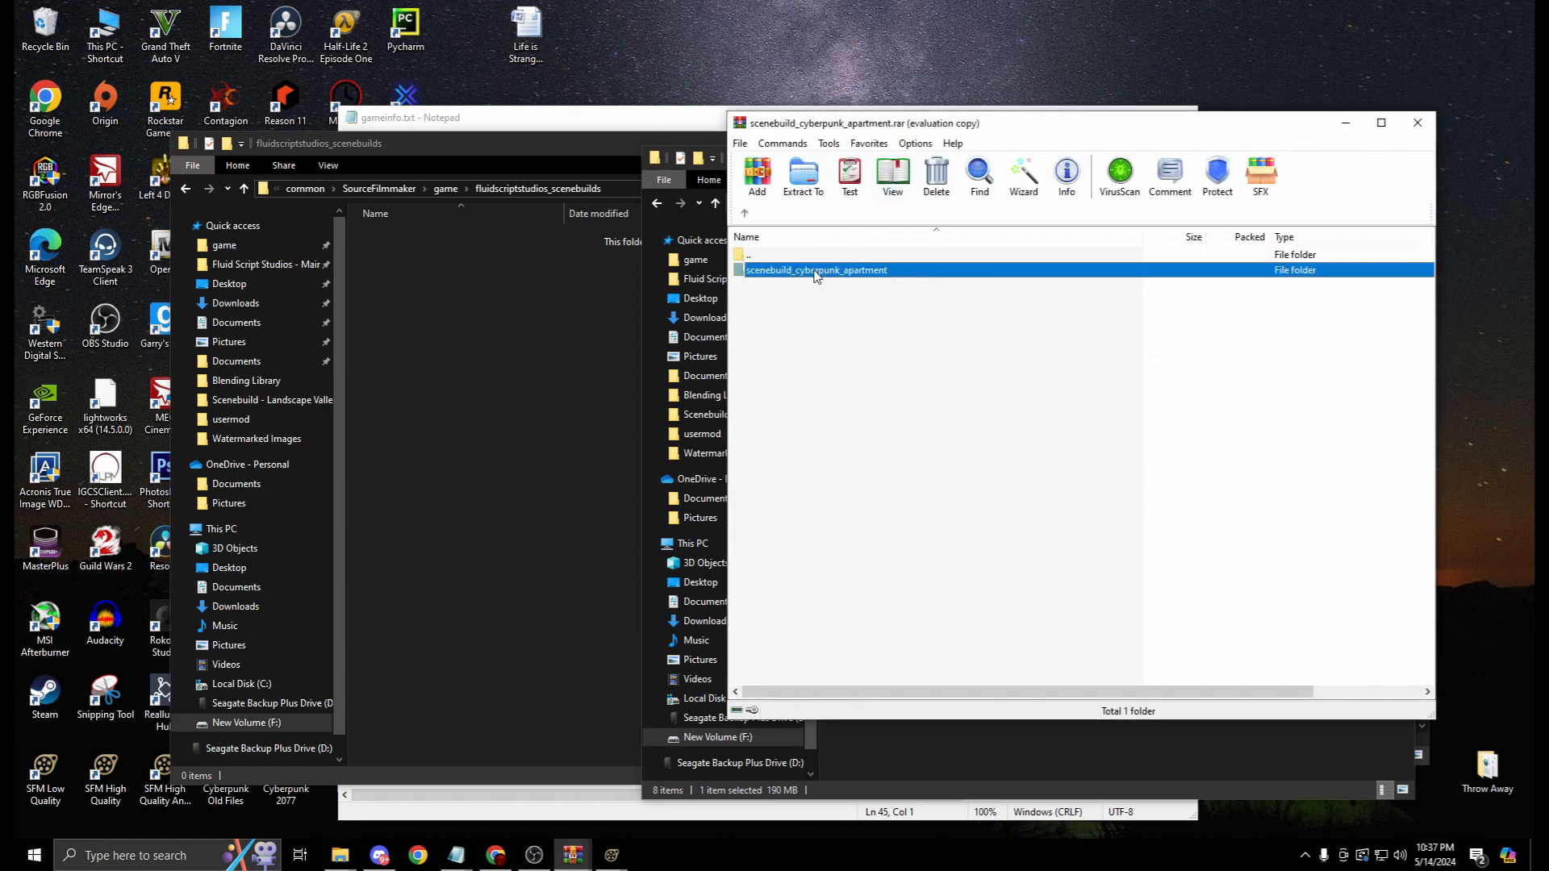
double_click(787, 275)
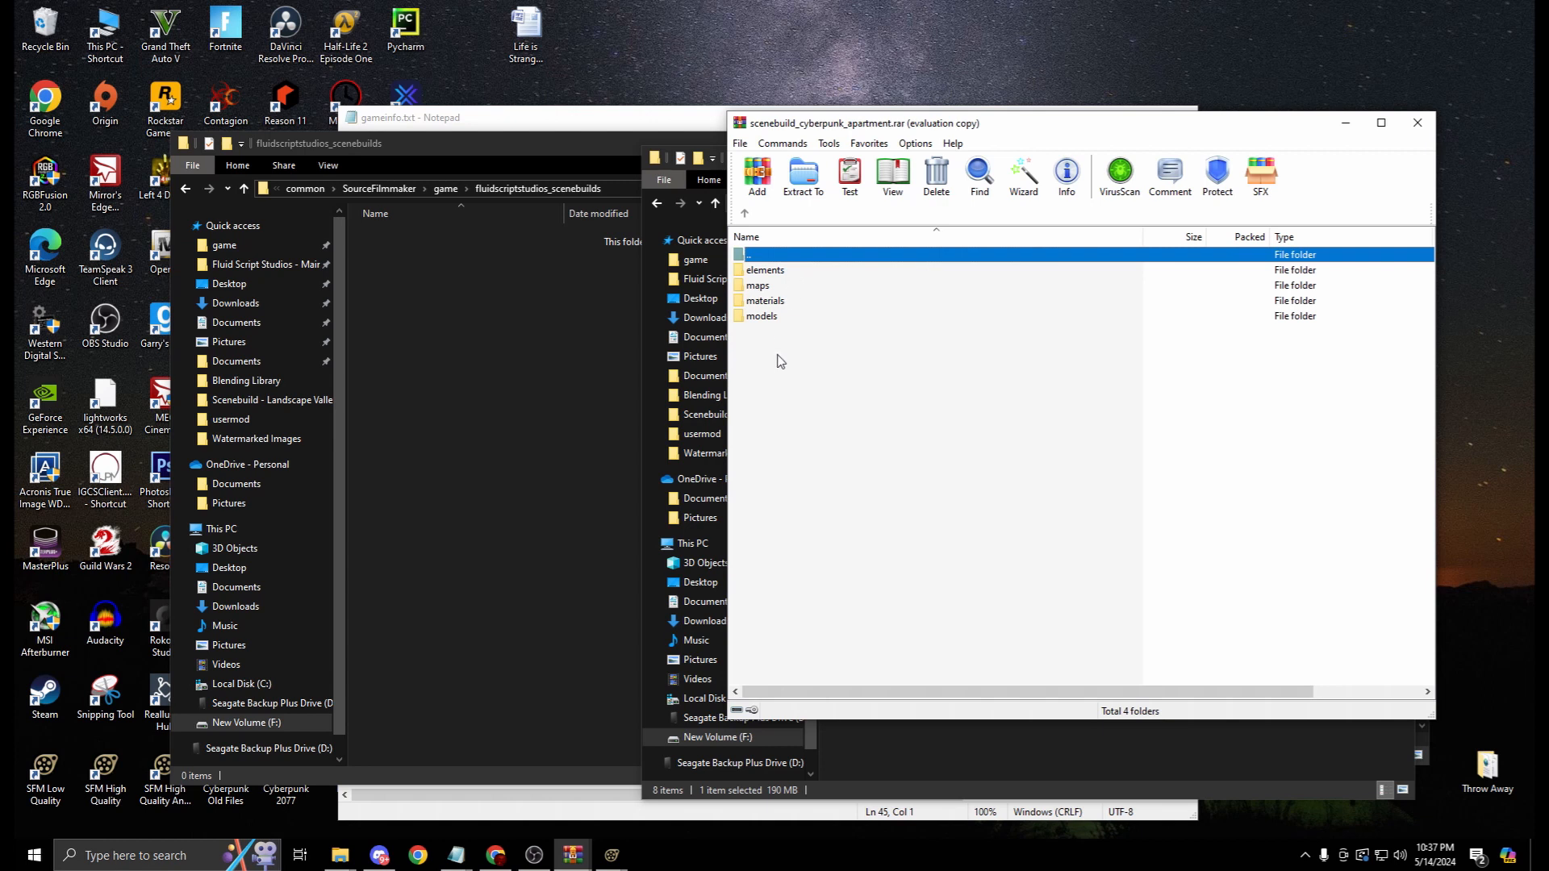
drag(778, 360, 512, 316)
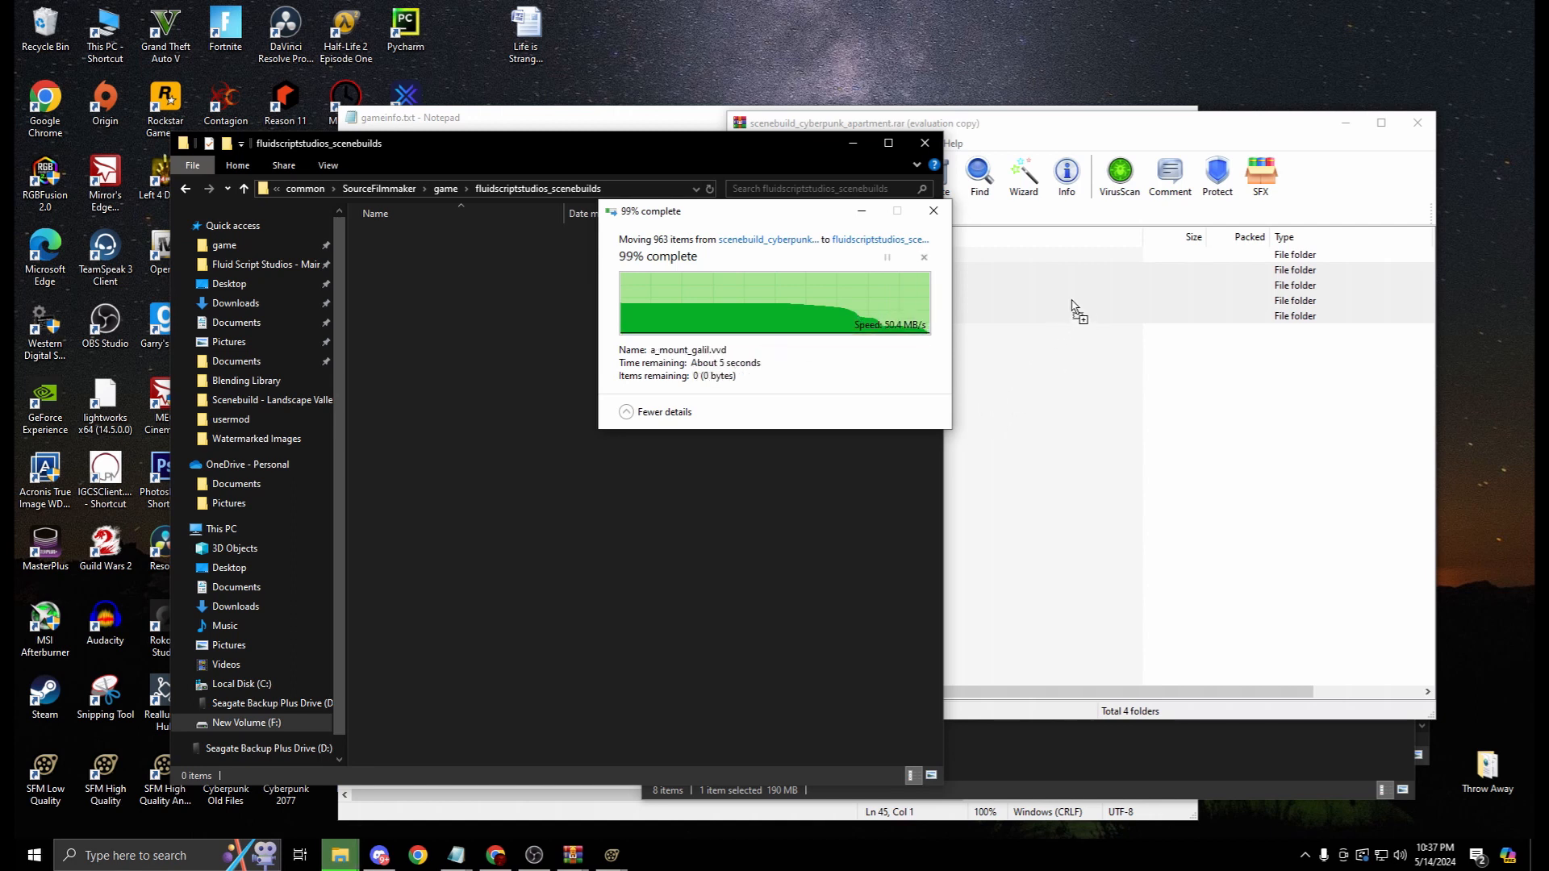
click(1009, 403)
Leave the apartment archive and open the scenebuild_cyberpunk_bathroom folder inside scenebuild_cyberpunk_bathroom.rar
double_click(773, 254)
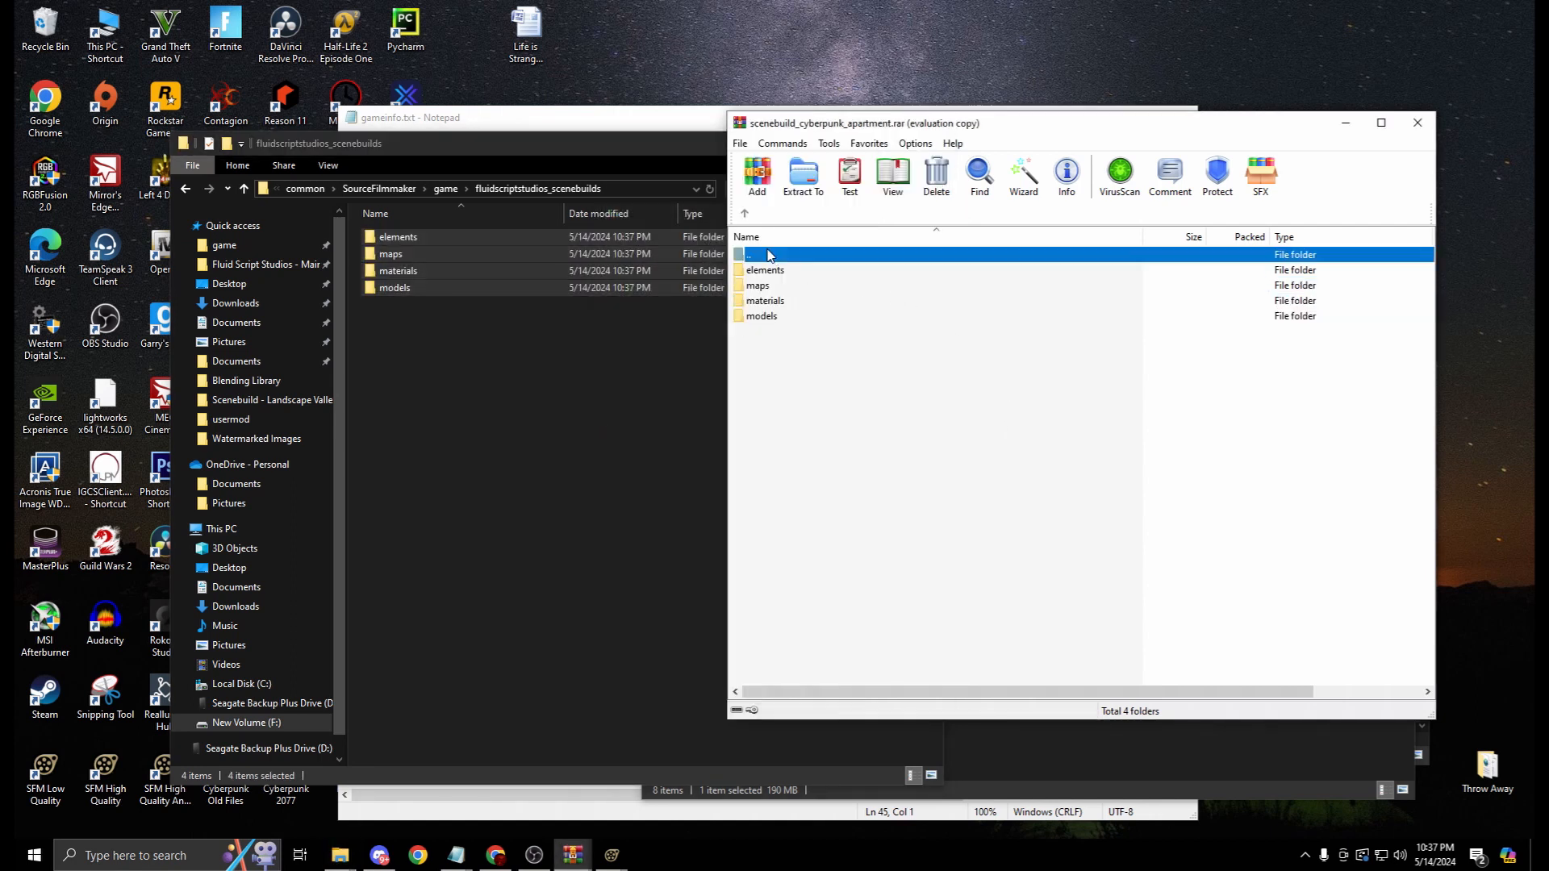
double_click(775, 255)
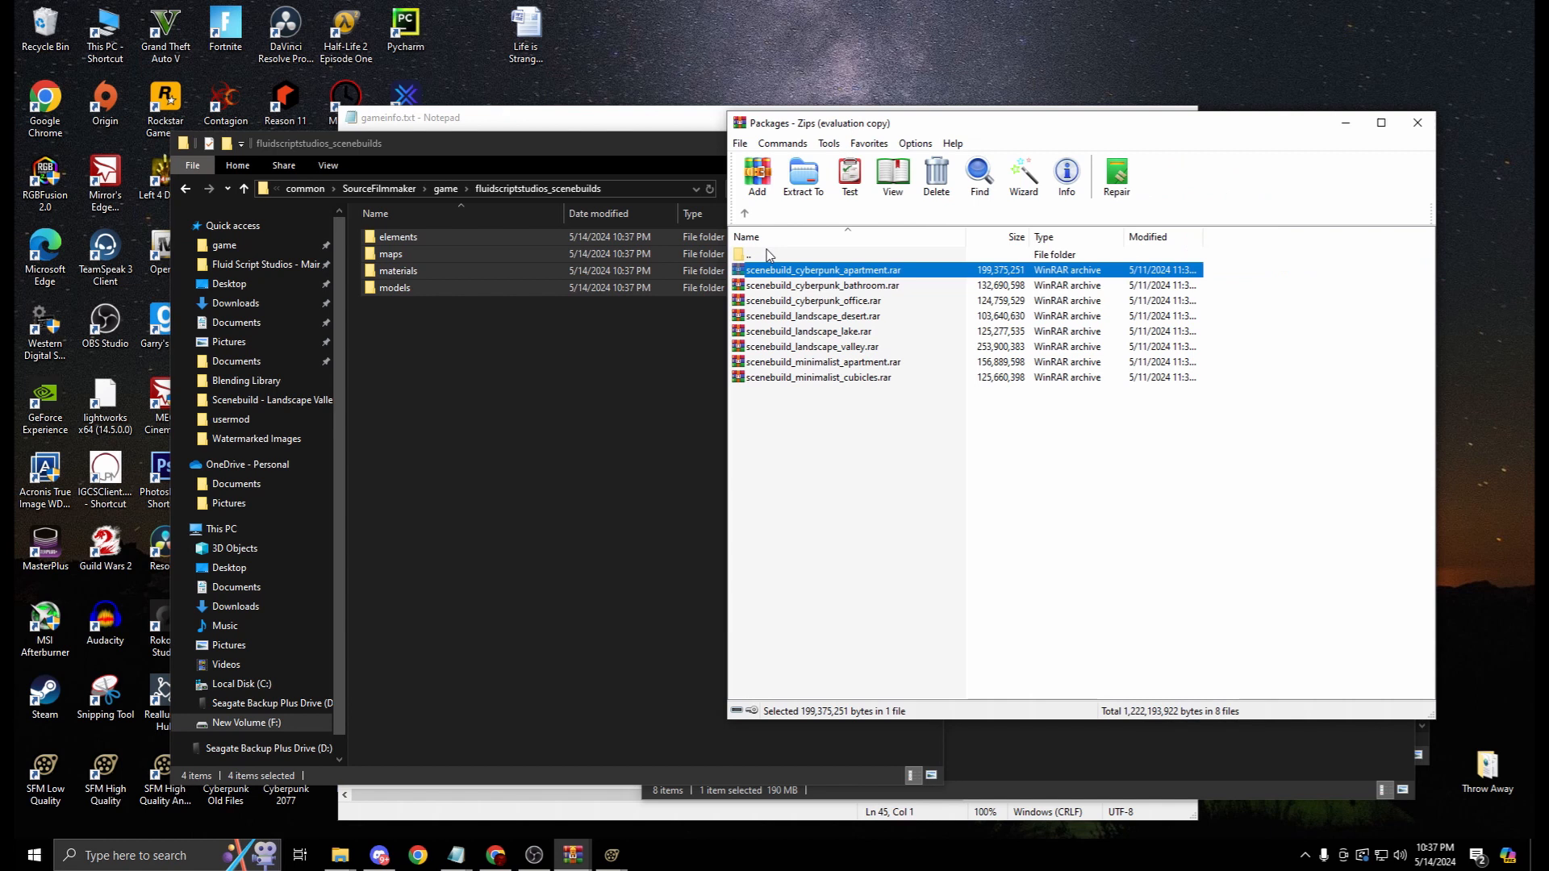
click(827, 284)
double_click(827, 285)
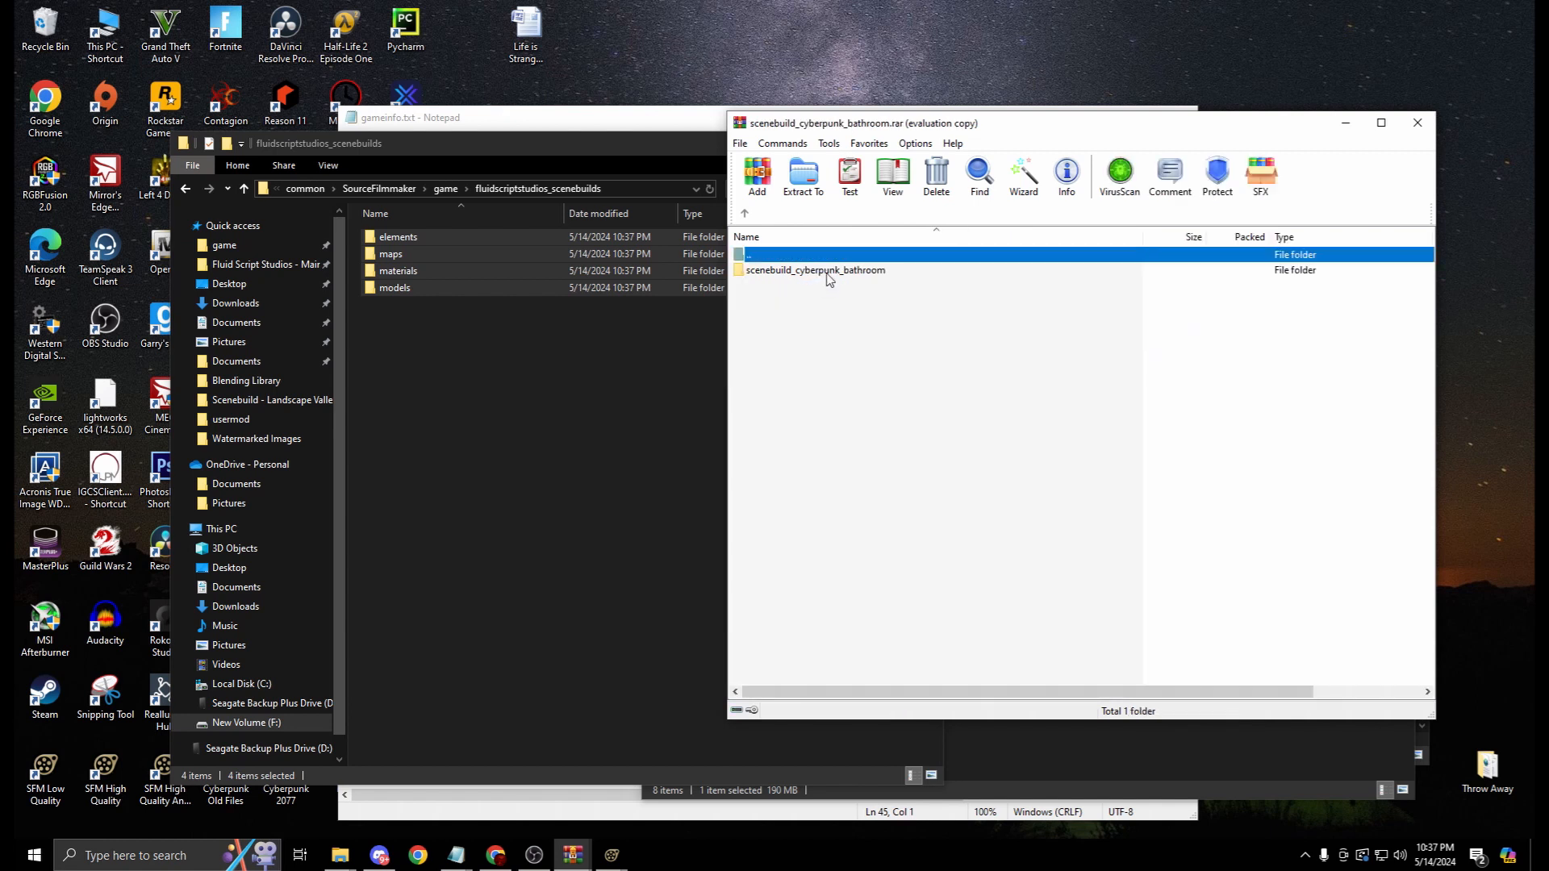
click(825, 271)
double_click(825, 271)
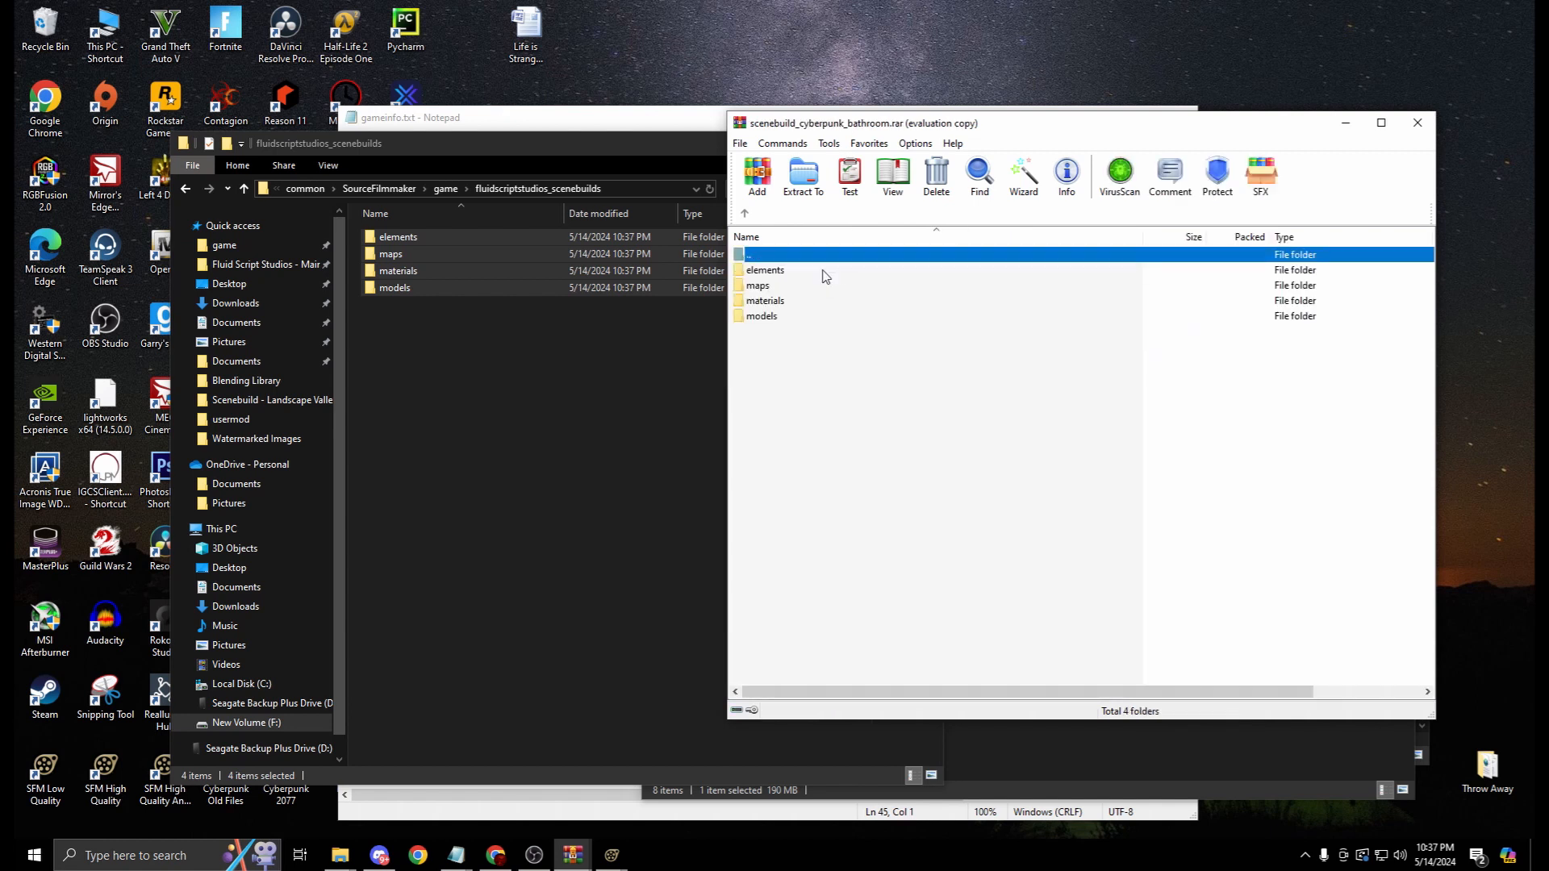
Extract the bathroom pack's elements, maps, materials and models folders into fluidscriptstudios_scenebuilds, replacing files with the same names
click(782, 315)
shift+click(787, 275)
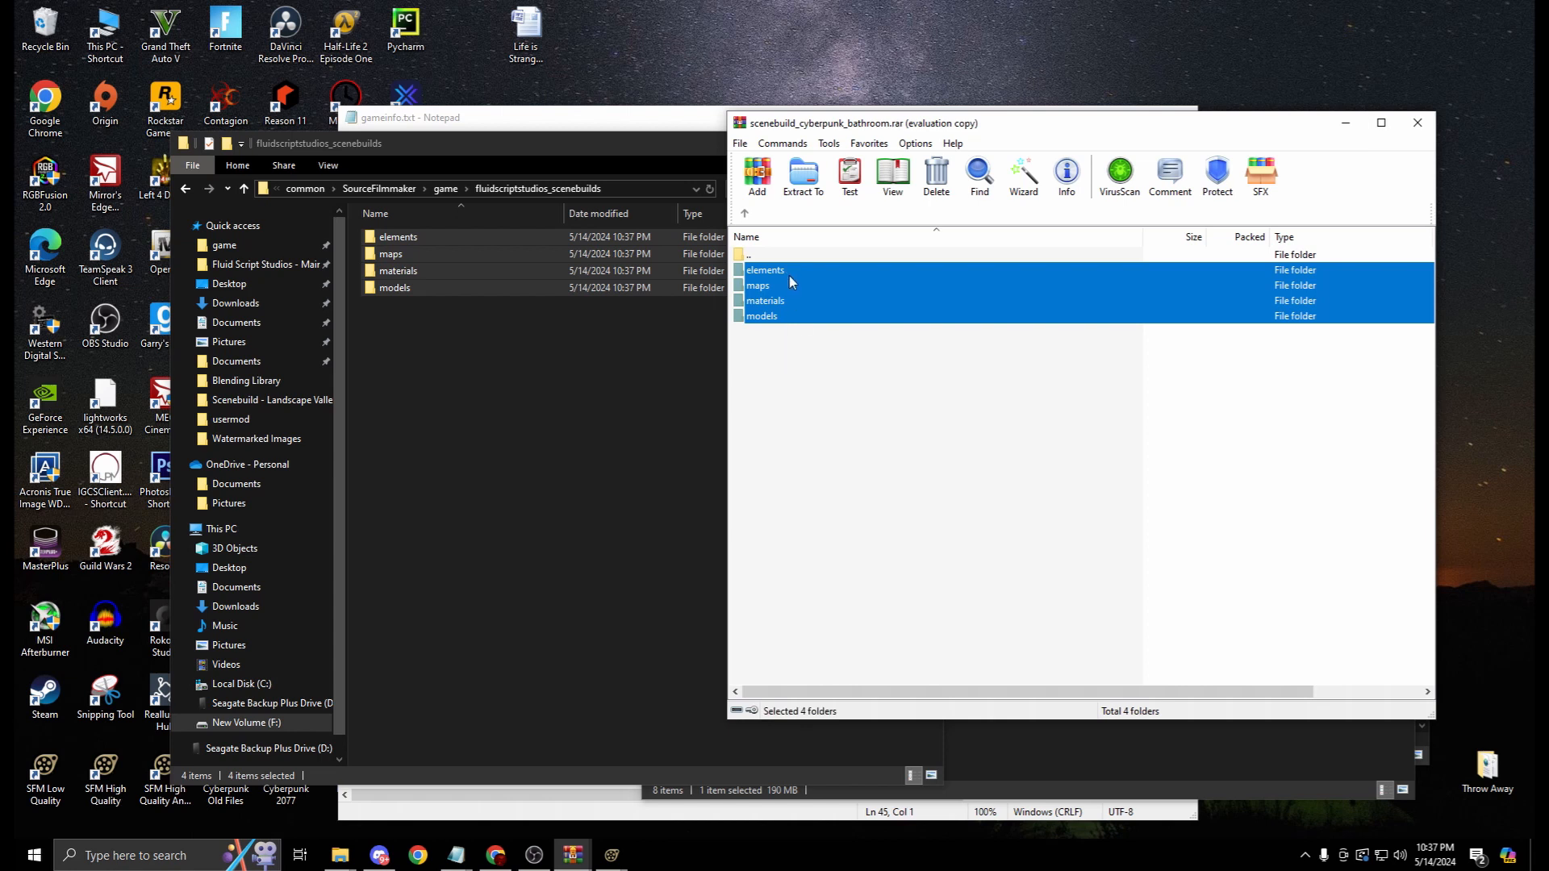
drag(789, 281, 519, 292)
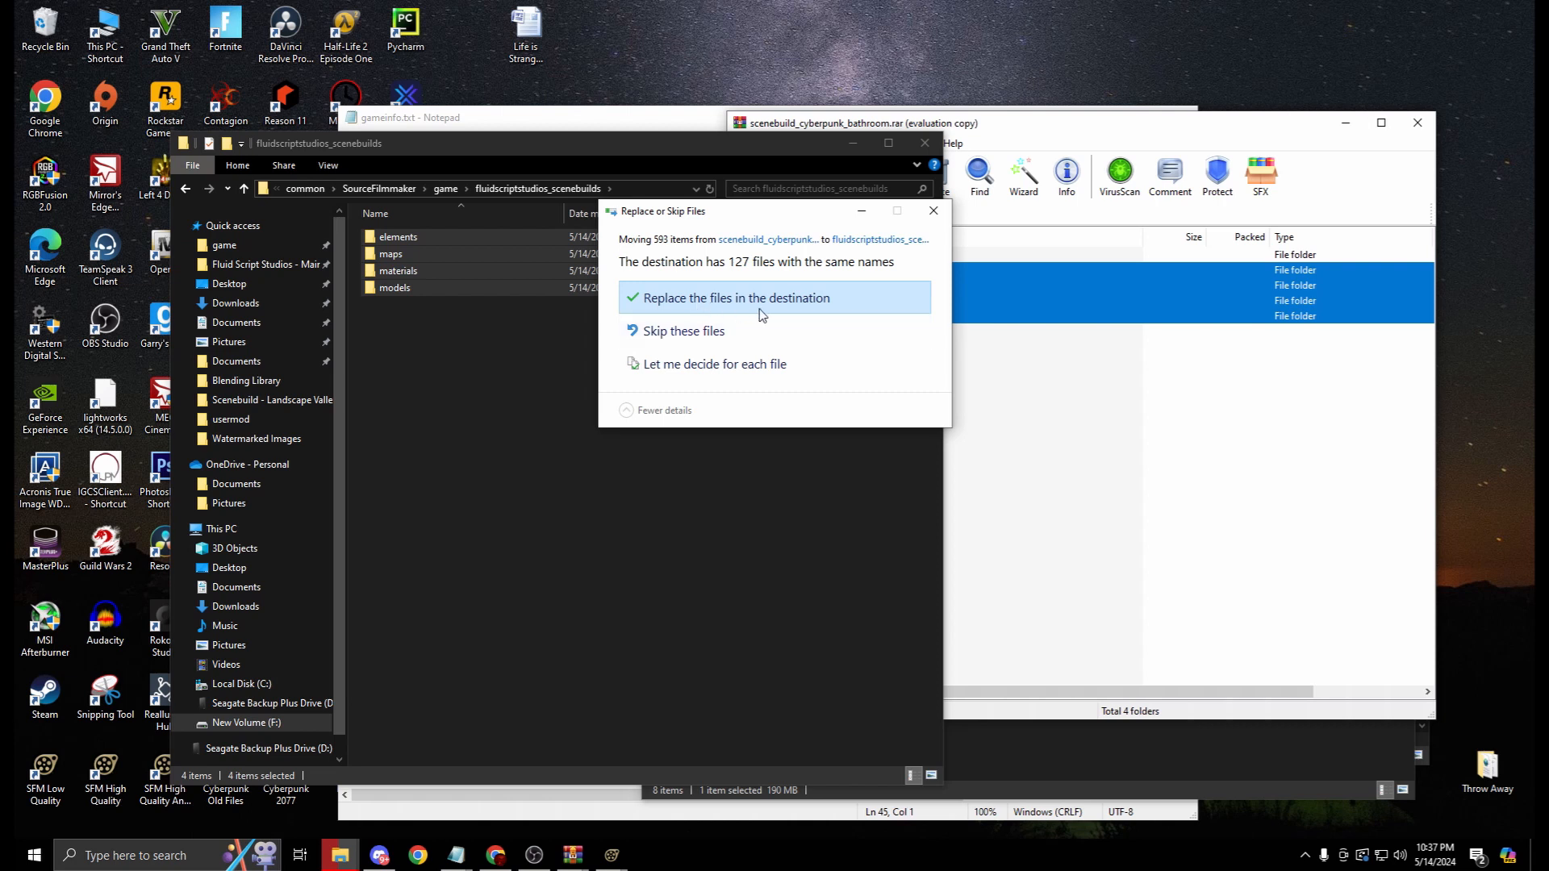
click(807, 304)
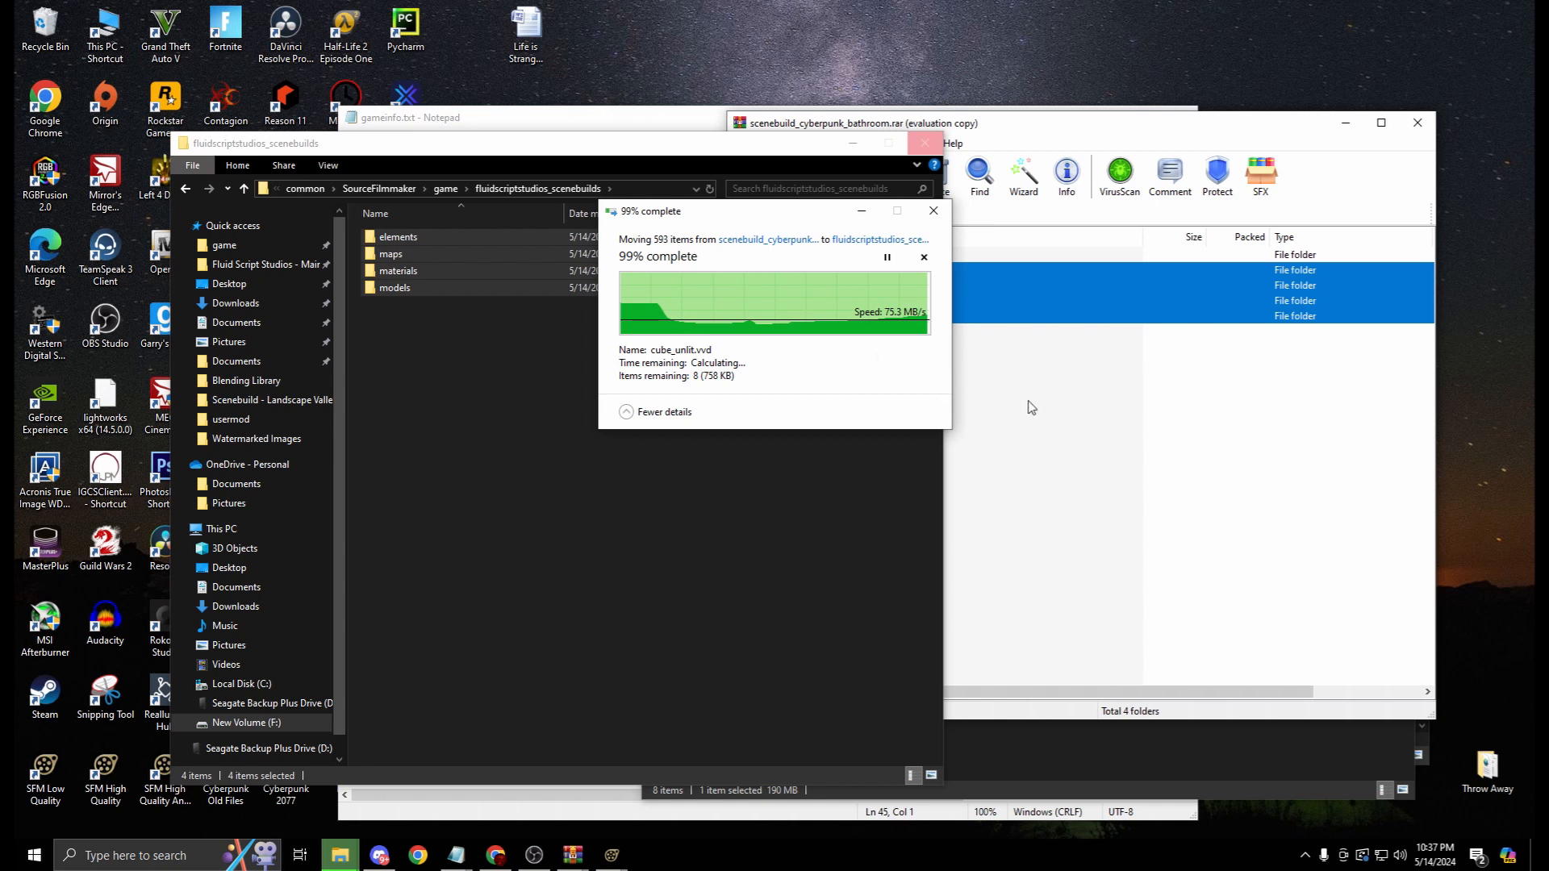
click(697, 447)
click(1060, 402)
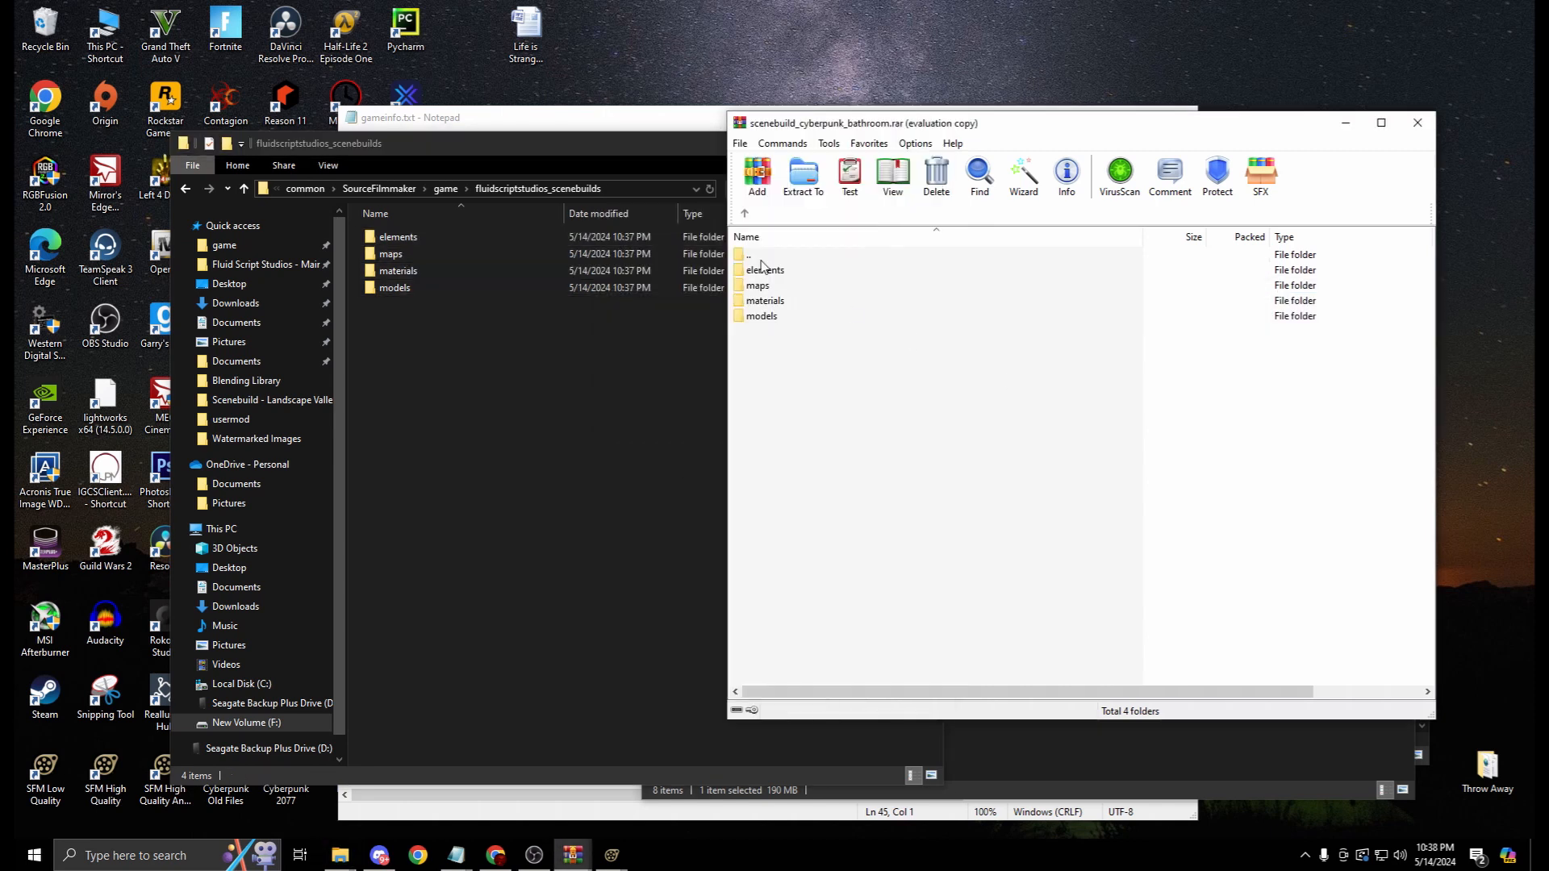
Extract the four content folders from scenebuild_landscape_lake.rar into fluidscriptstudios_scenebuilds, replacing files with the same names
double_click(758, 257)
double_click(758, 255)
double_click(803, 346)
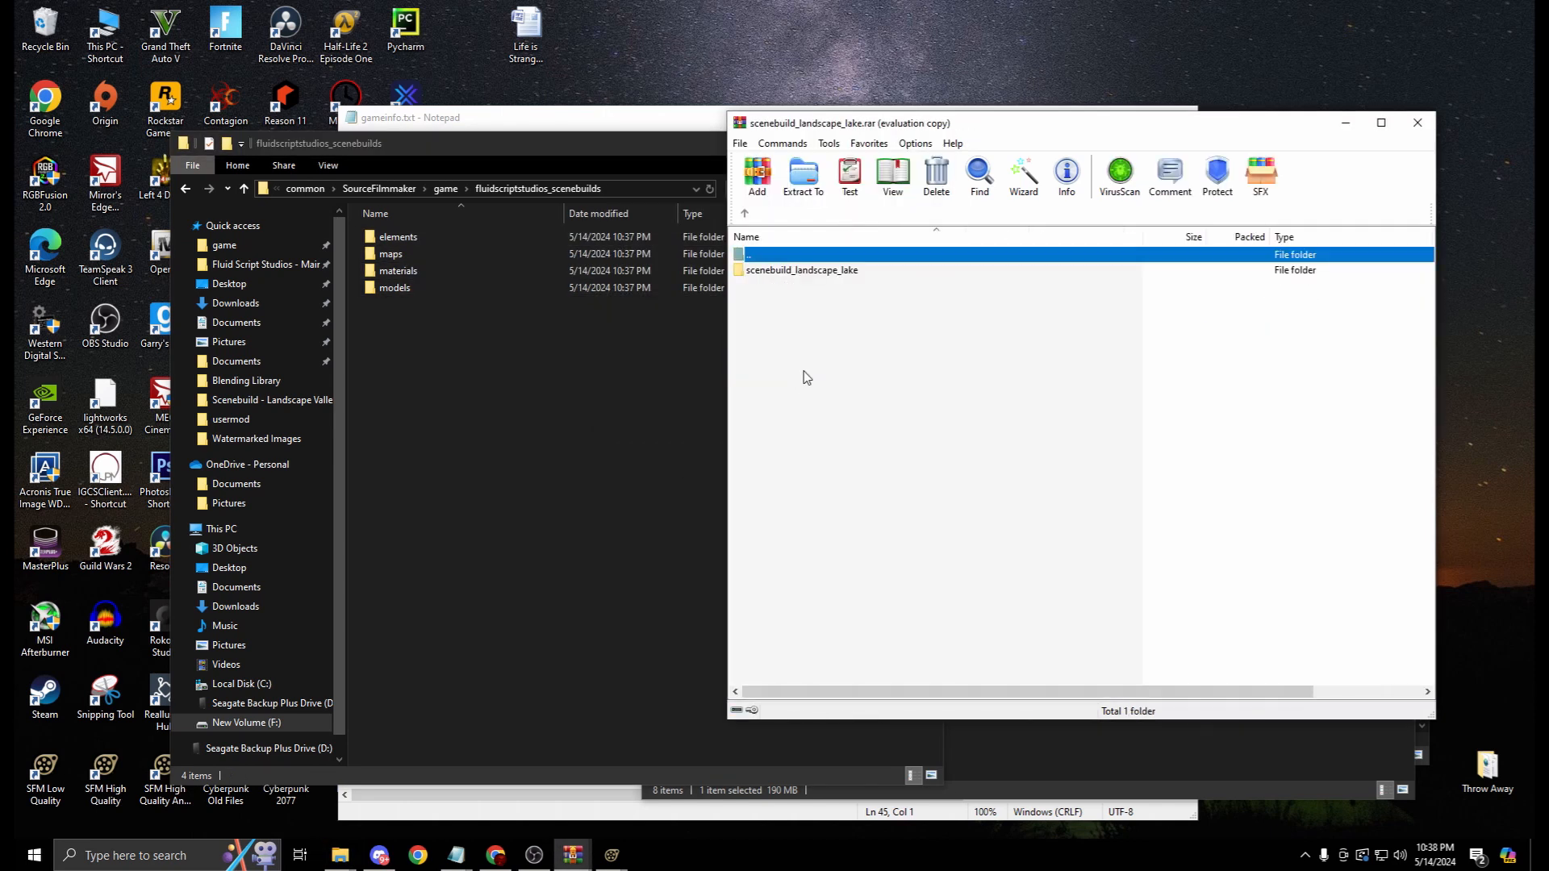
double_click(794, 271)
drag(789, 373, 514, 363)
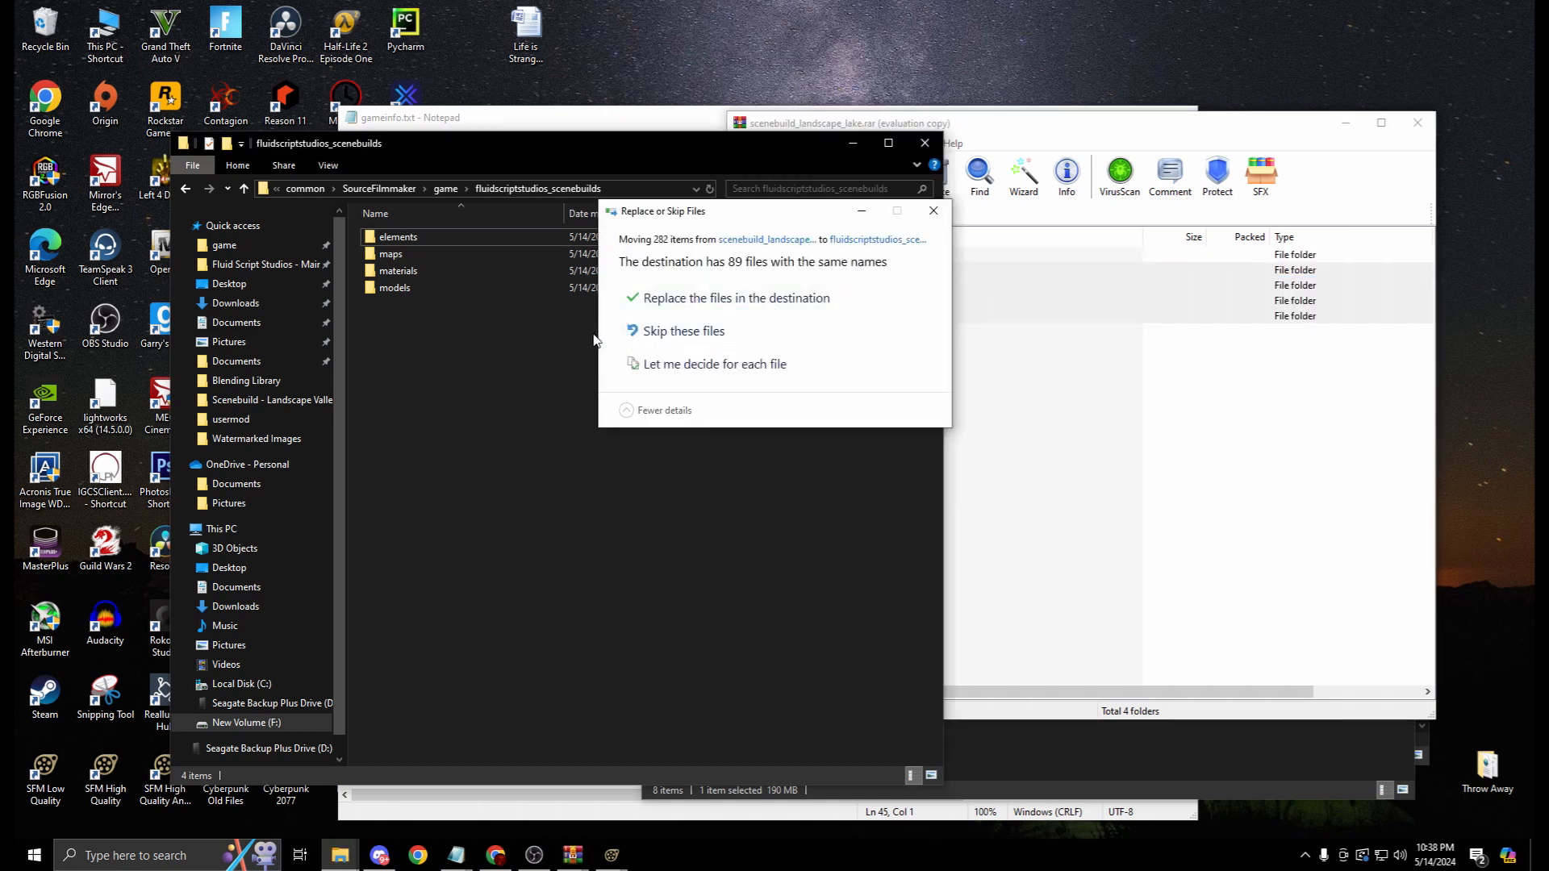
click(737, 300)
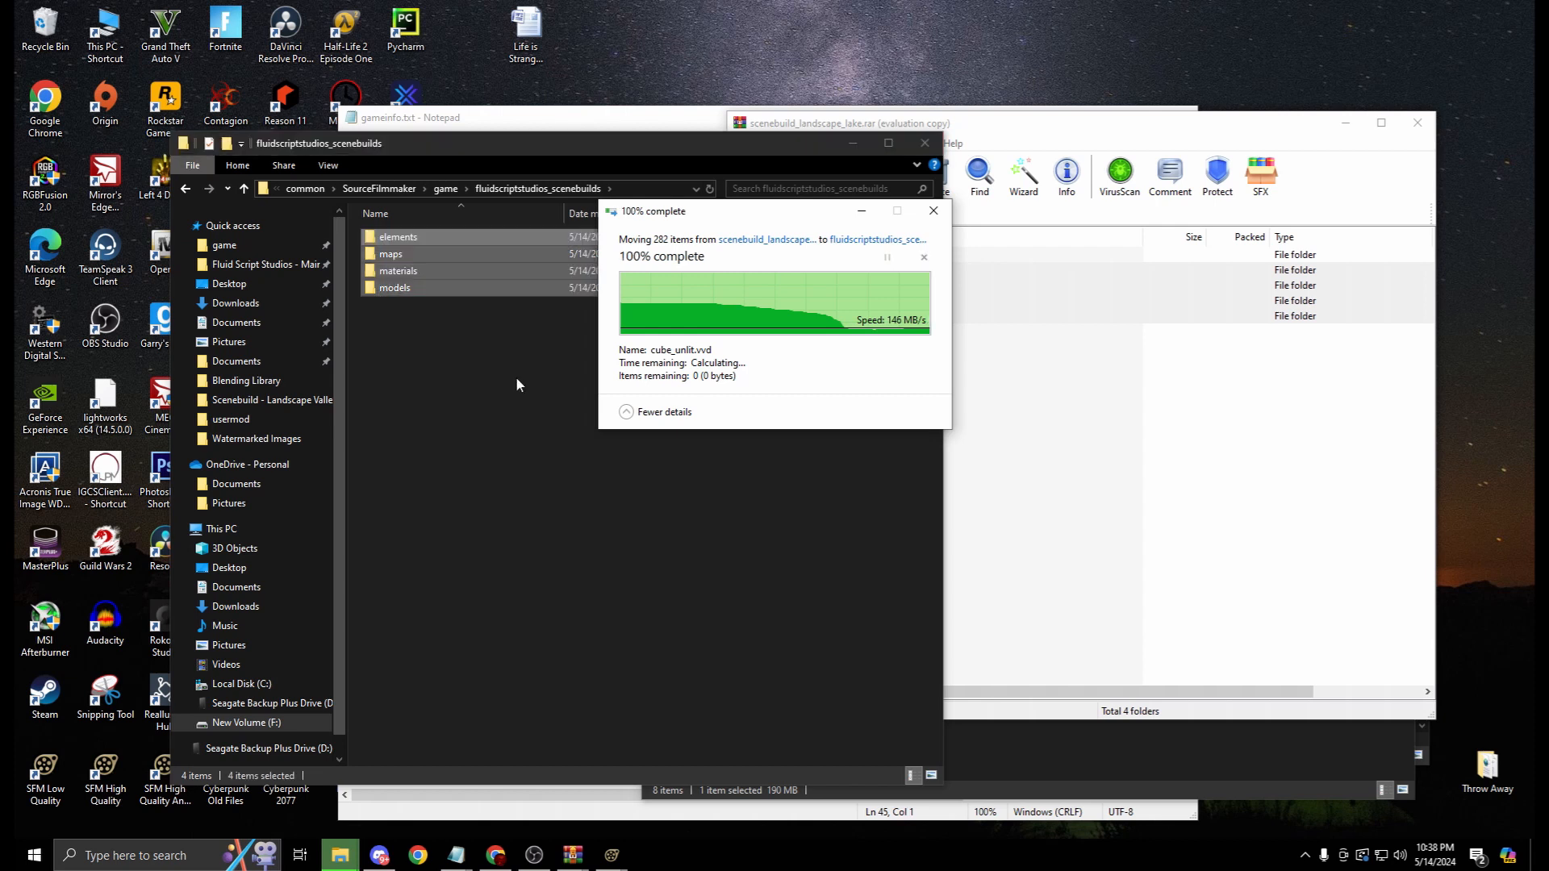
double_click(400, 242)
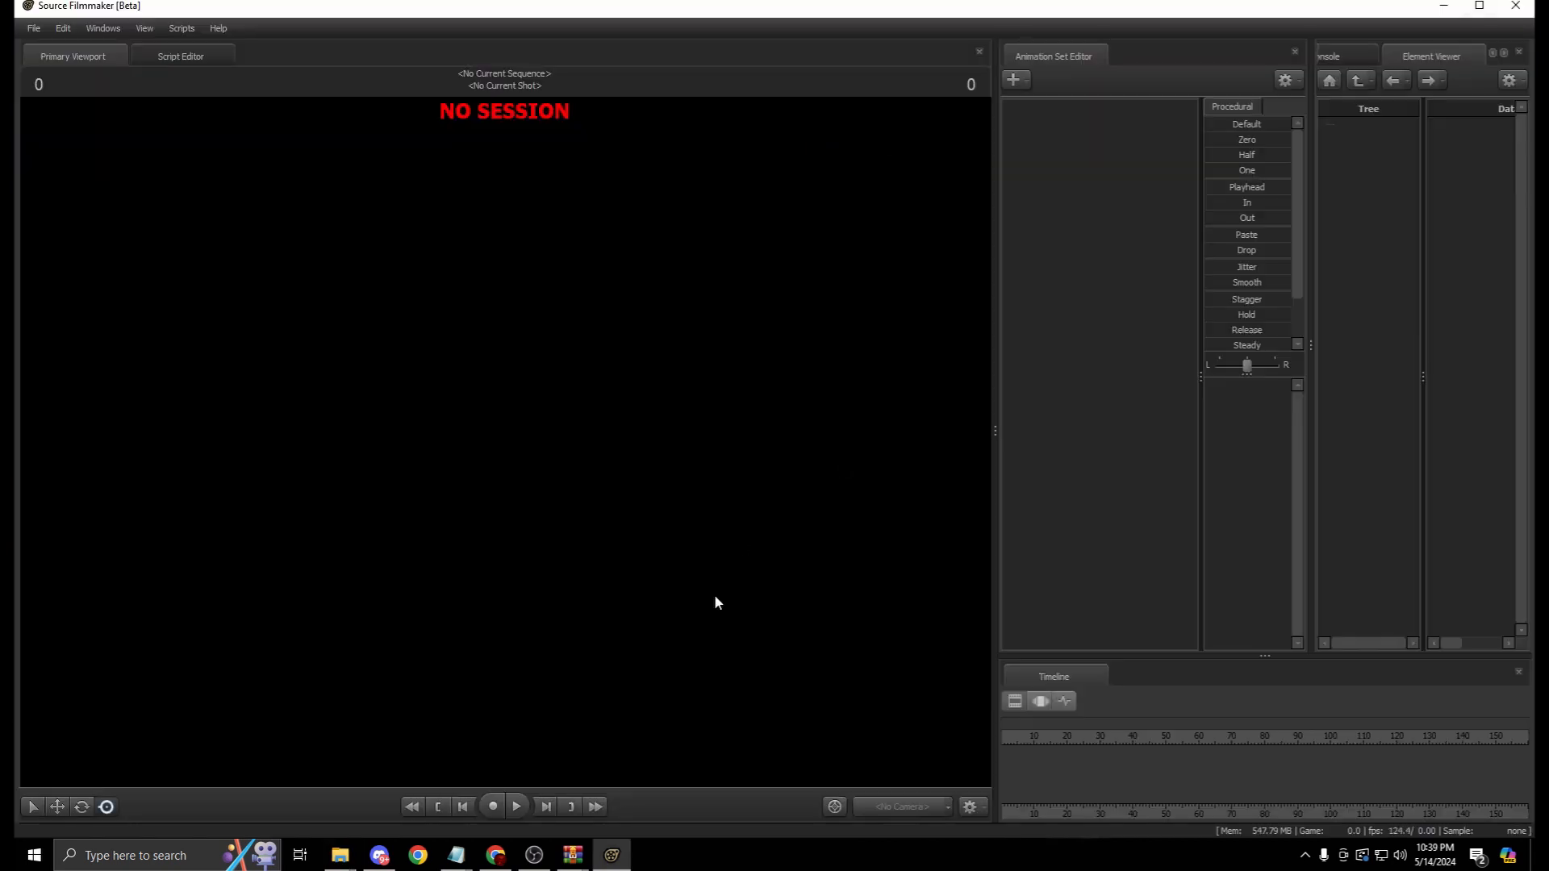
Duplicate the scenebuild_landscape_valley search path line directly below left4dead2_movies in gameinfo.txt
mouse_move(456, 853)
click(682, 757)
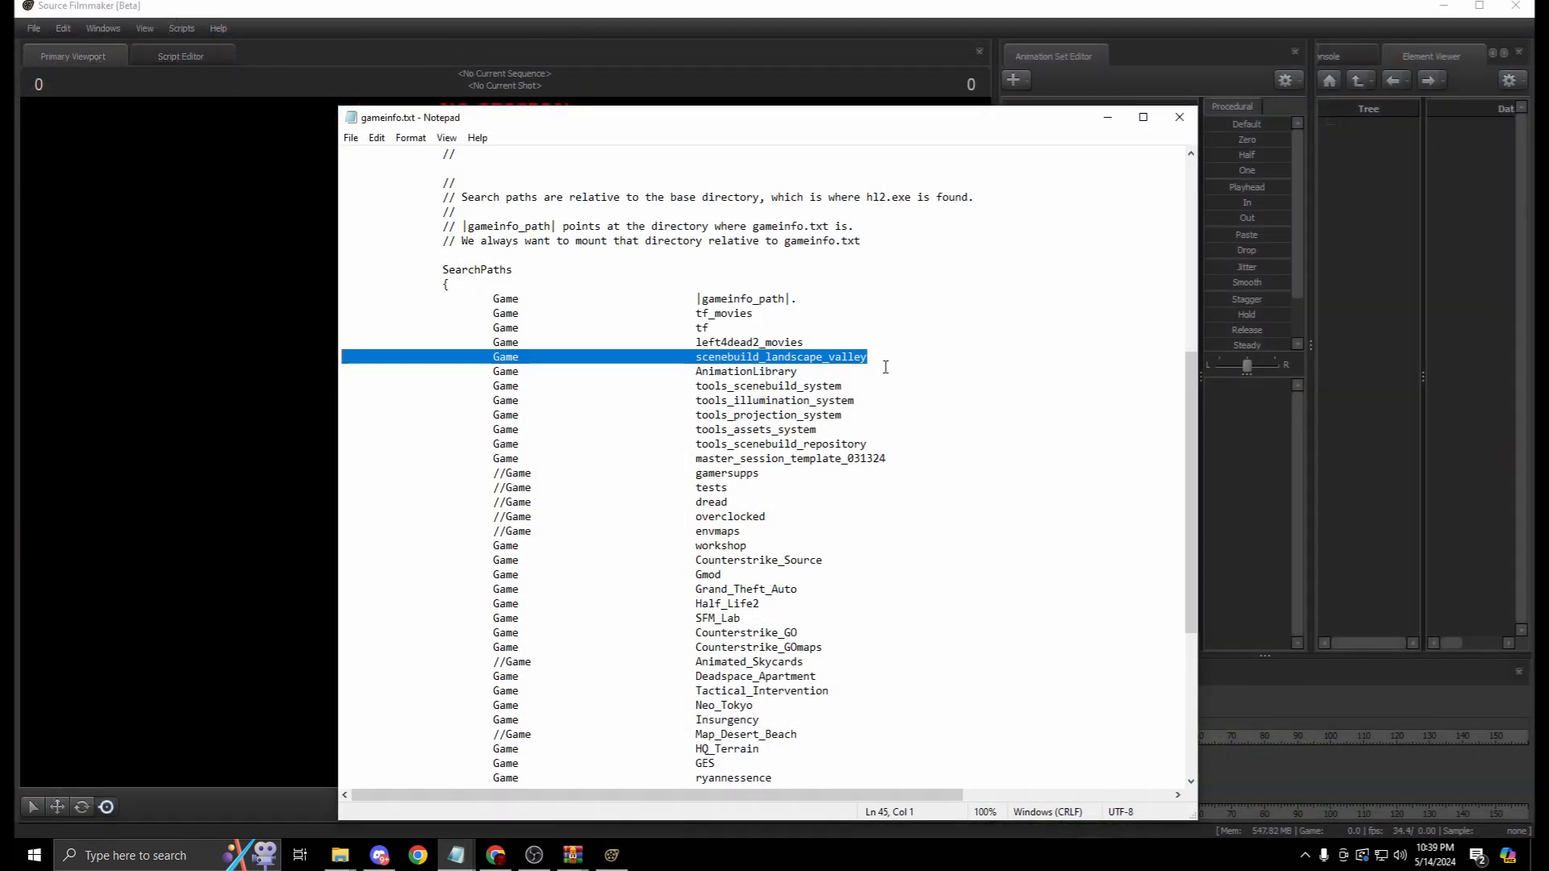
drag(886, 363, 311, 363)
key(ctrl+c)
click(880, 337)
key(Return)
key(ctrl+v)
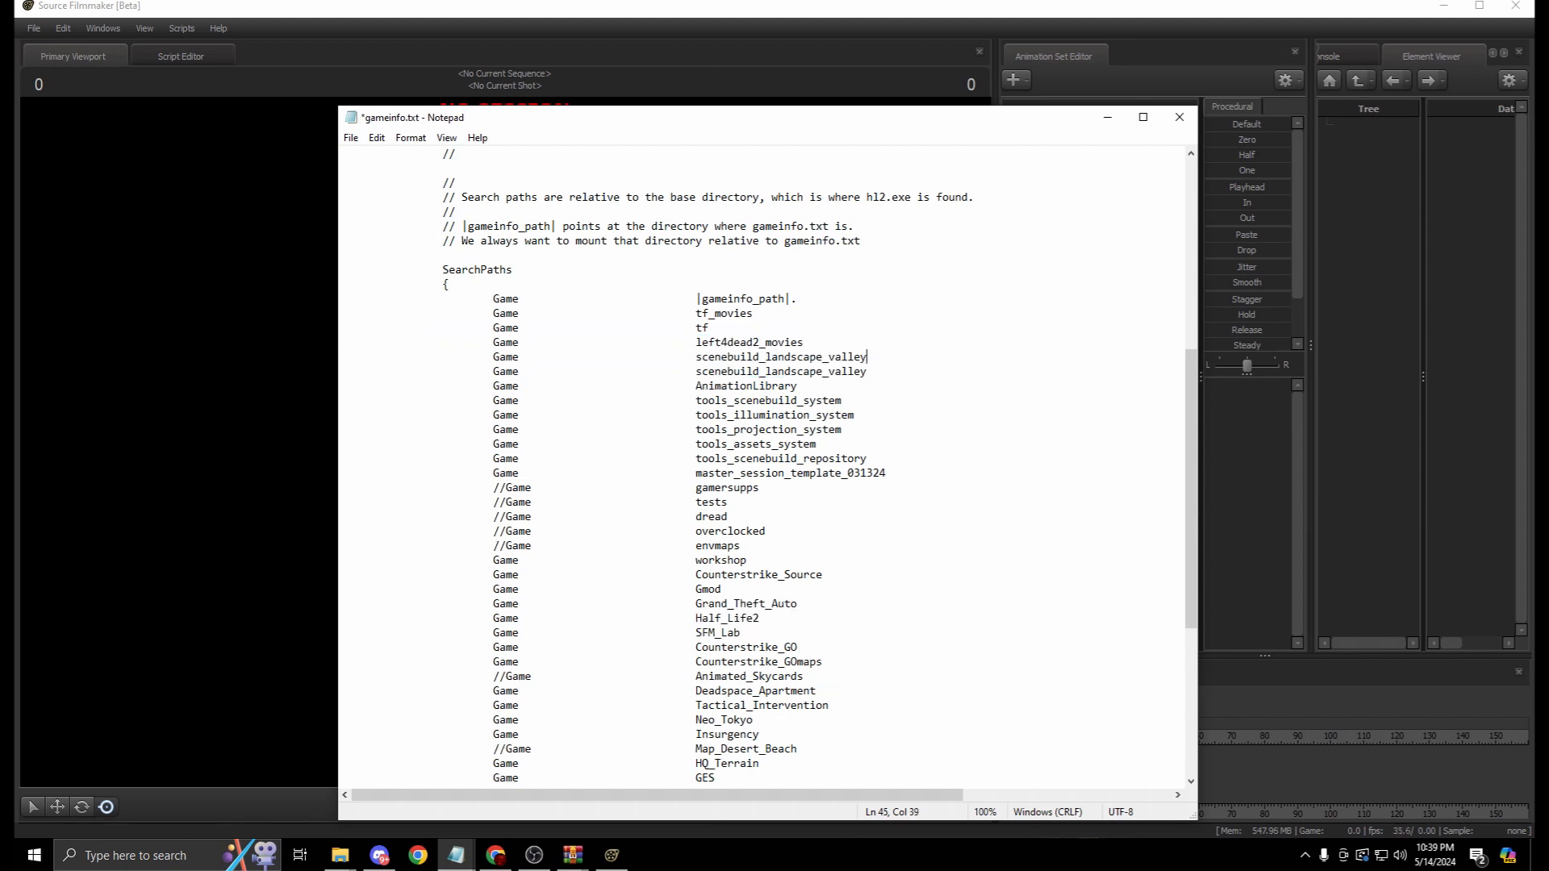
Change the upper duplicate's folder name to fluidscriptstudios_scenebuilds, checking it against the folder in SourceFilmmaker's game directory, and save gameinfo.txt
drag(697, 357, 869, 361)
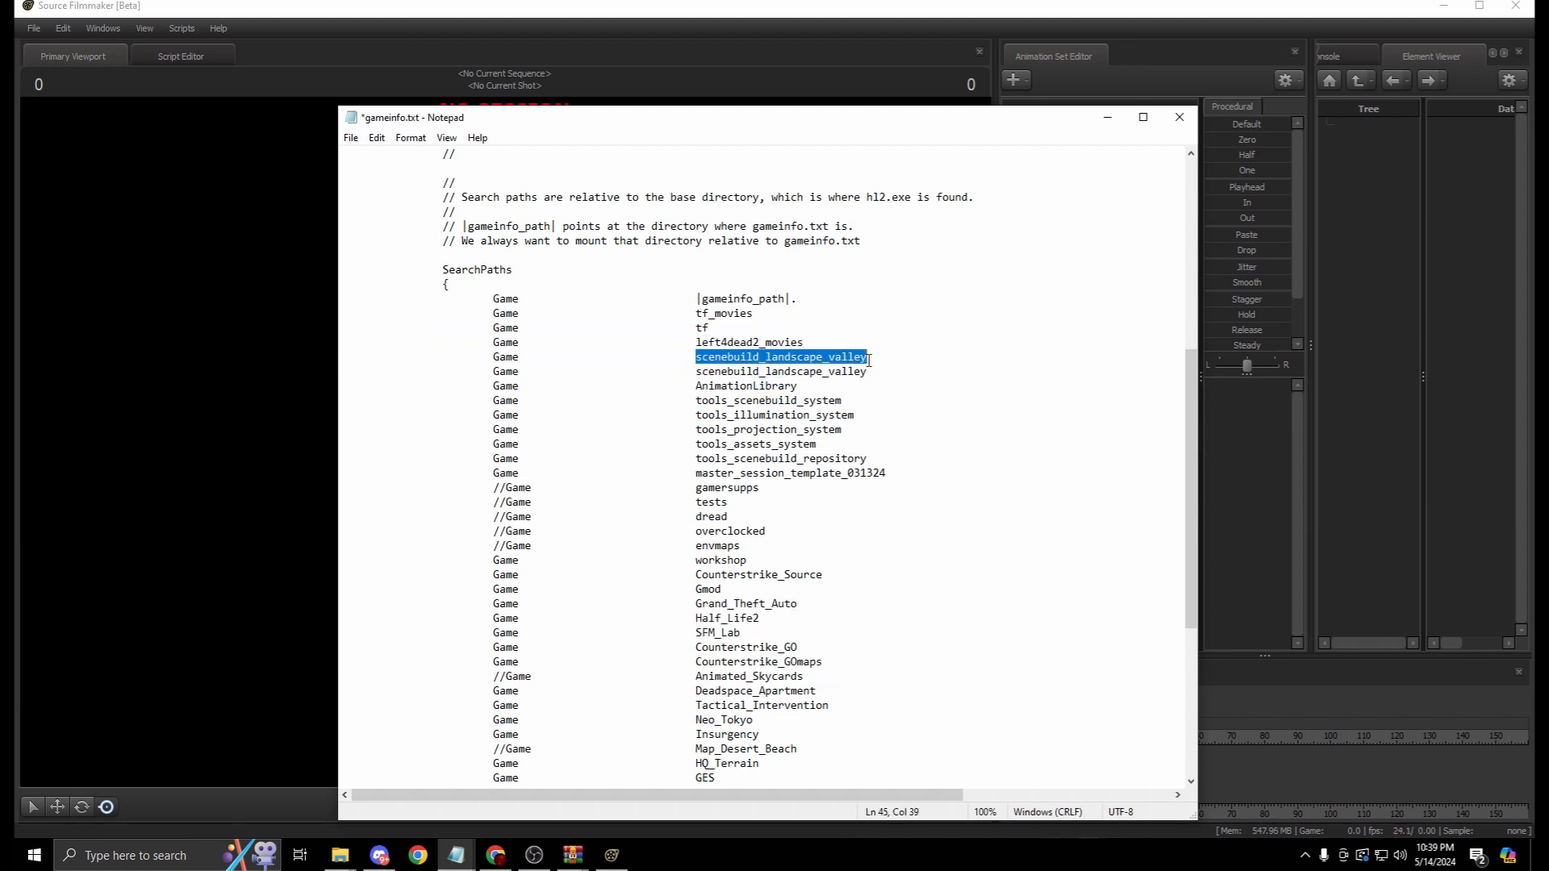
text(fluids)
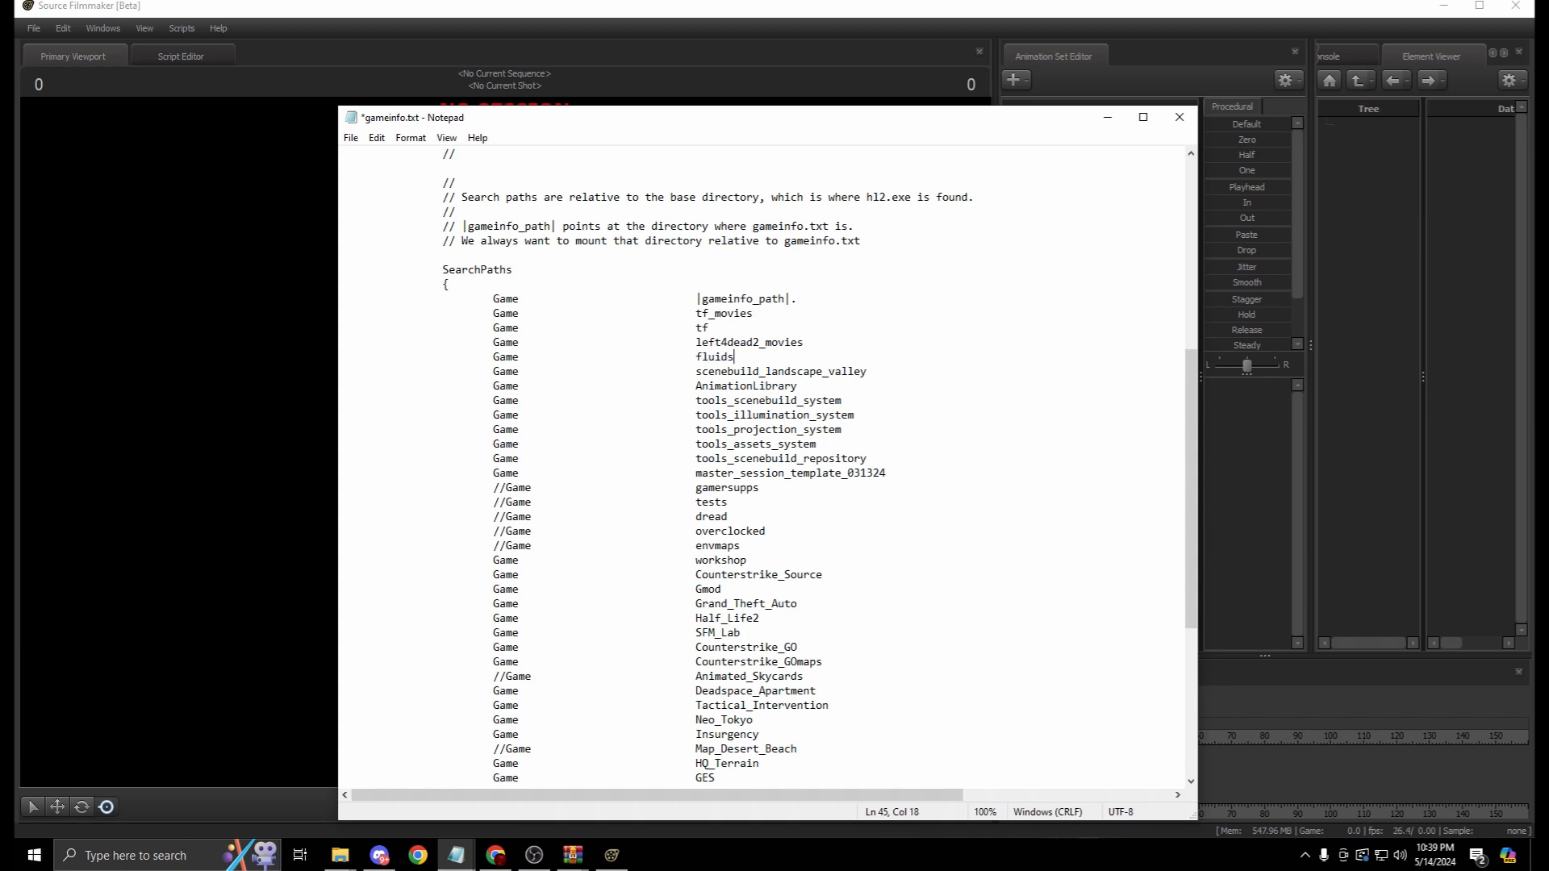
text(criptstudios_scenebuild)
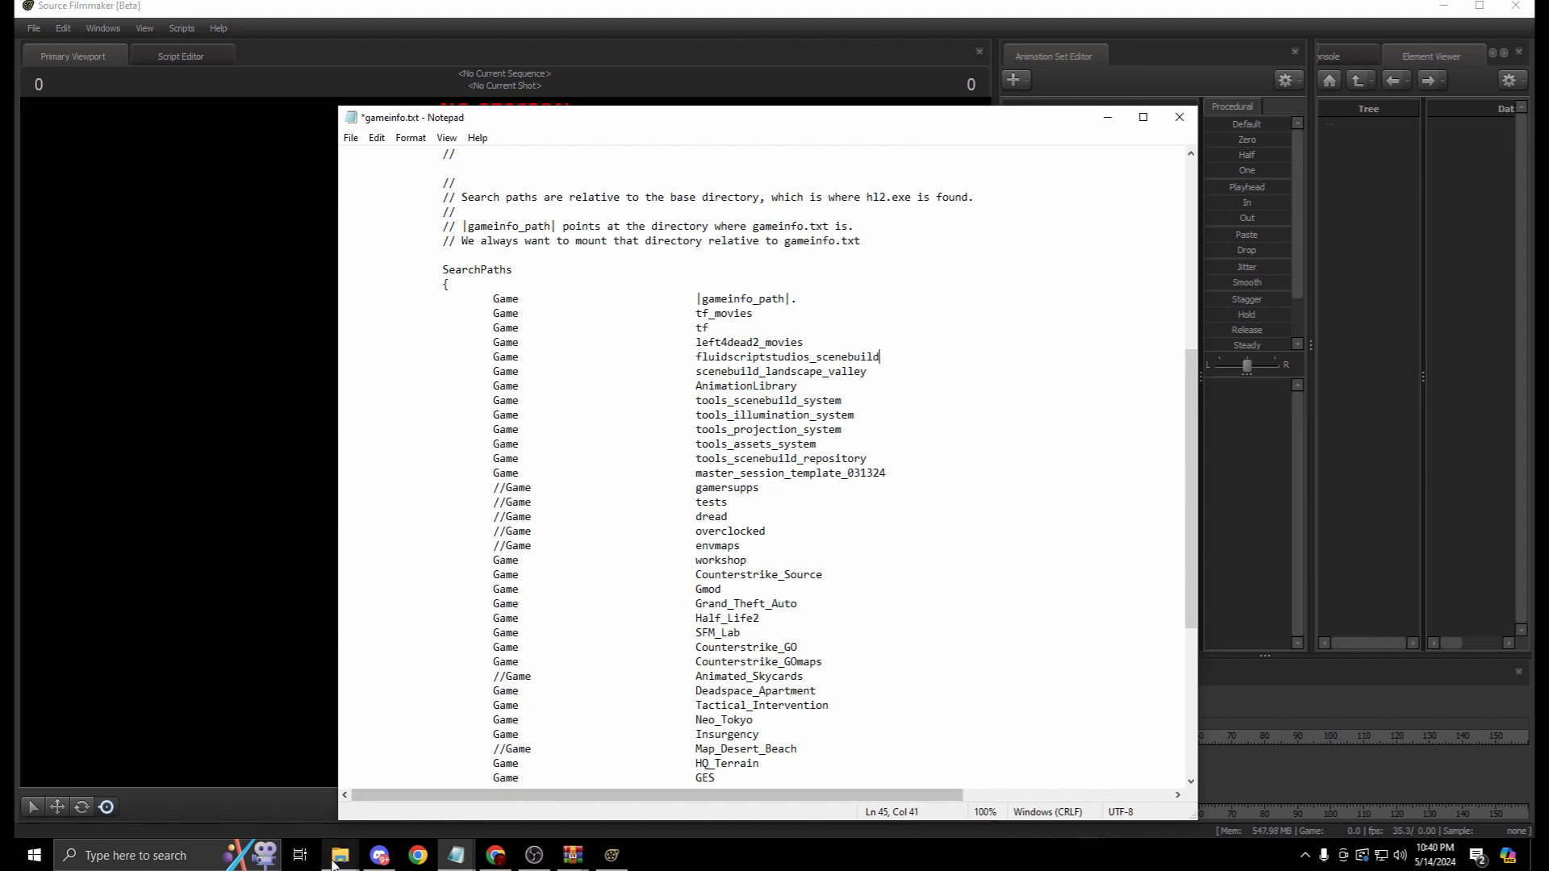
mouse_move(340, 853)
mouse_move(367, 792)
click(235, 772)
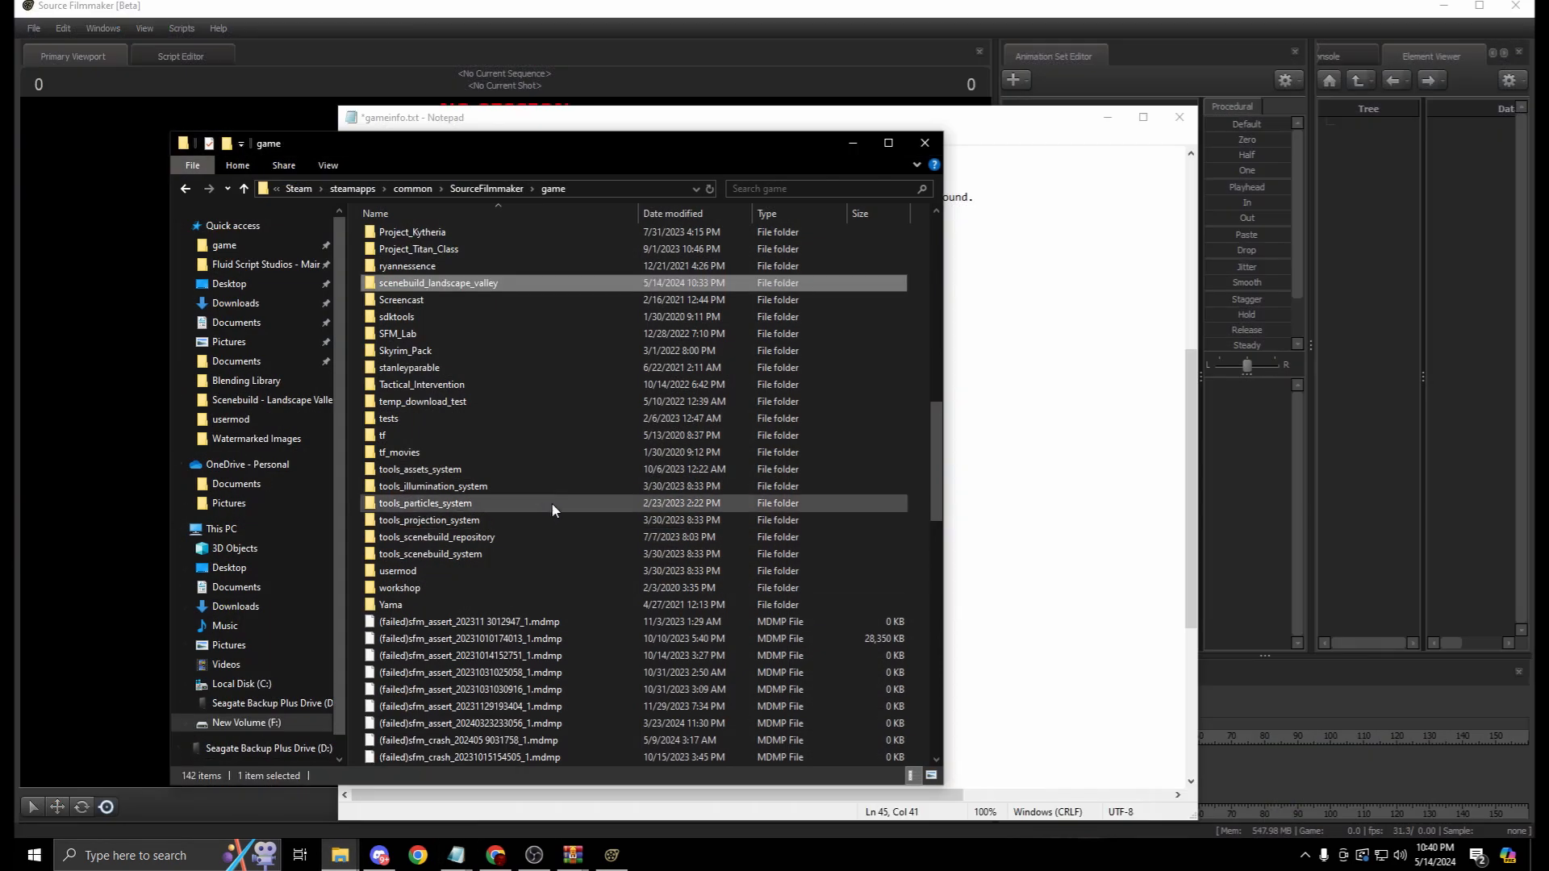
scroll(555, 317, up, 5)
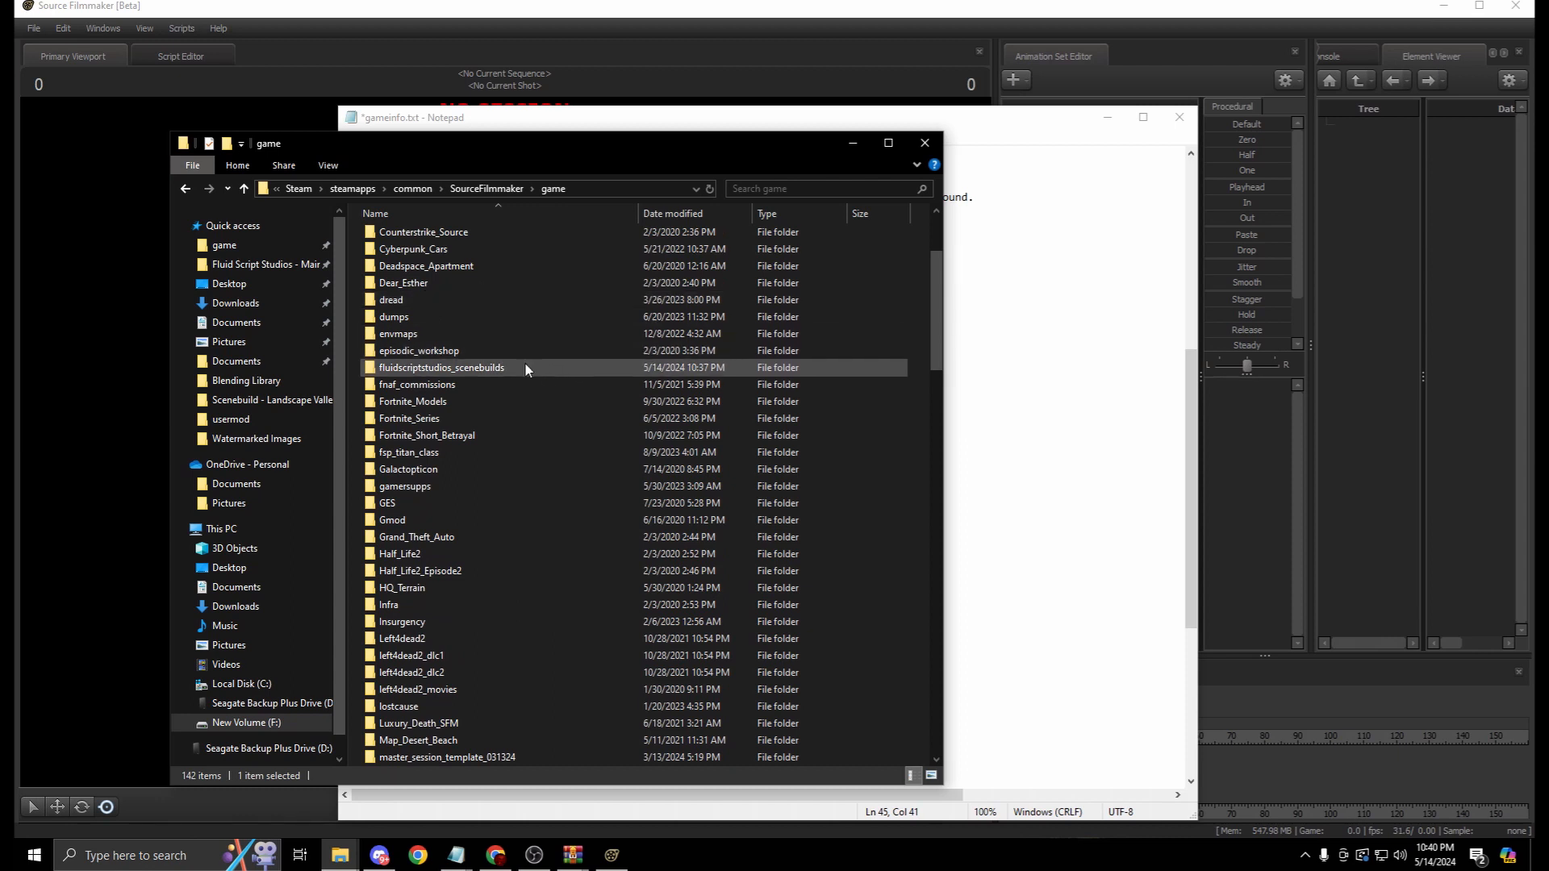
click(1051, 435)
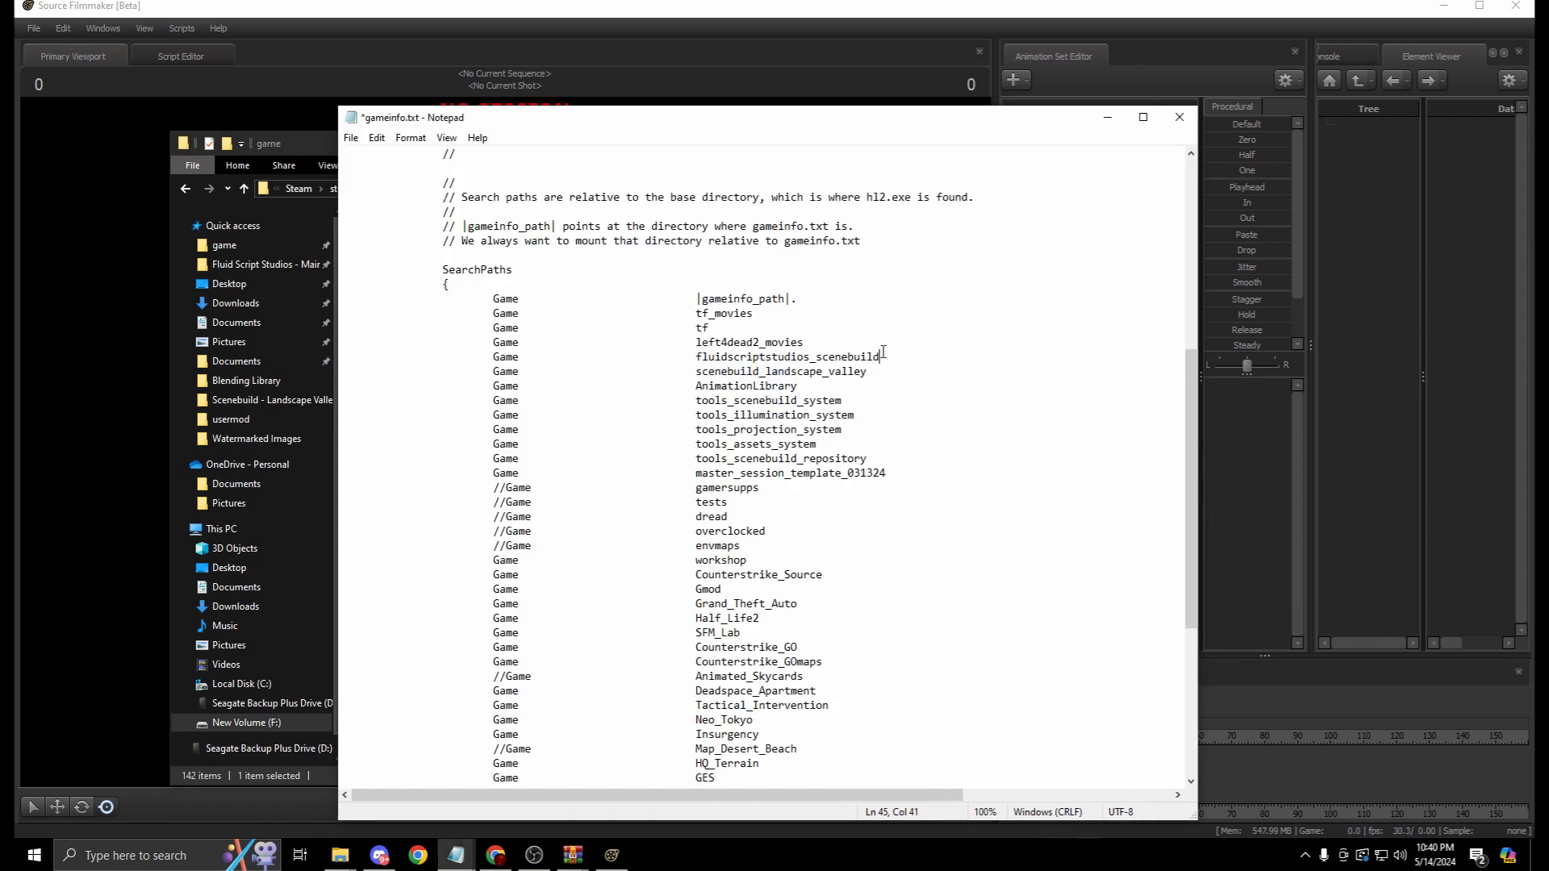
text(s)
click(351, 138)
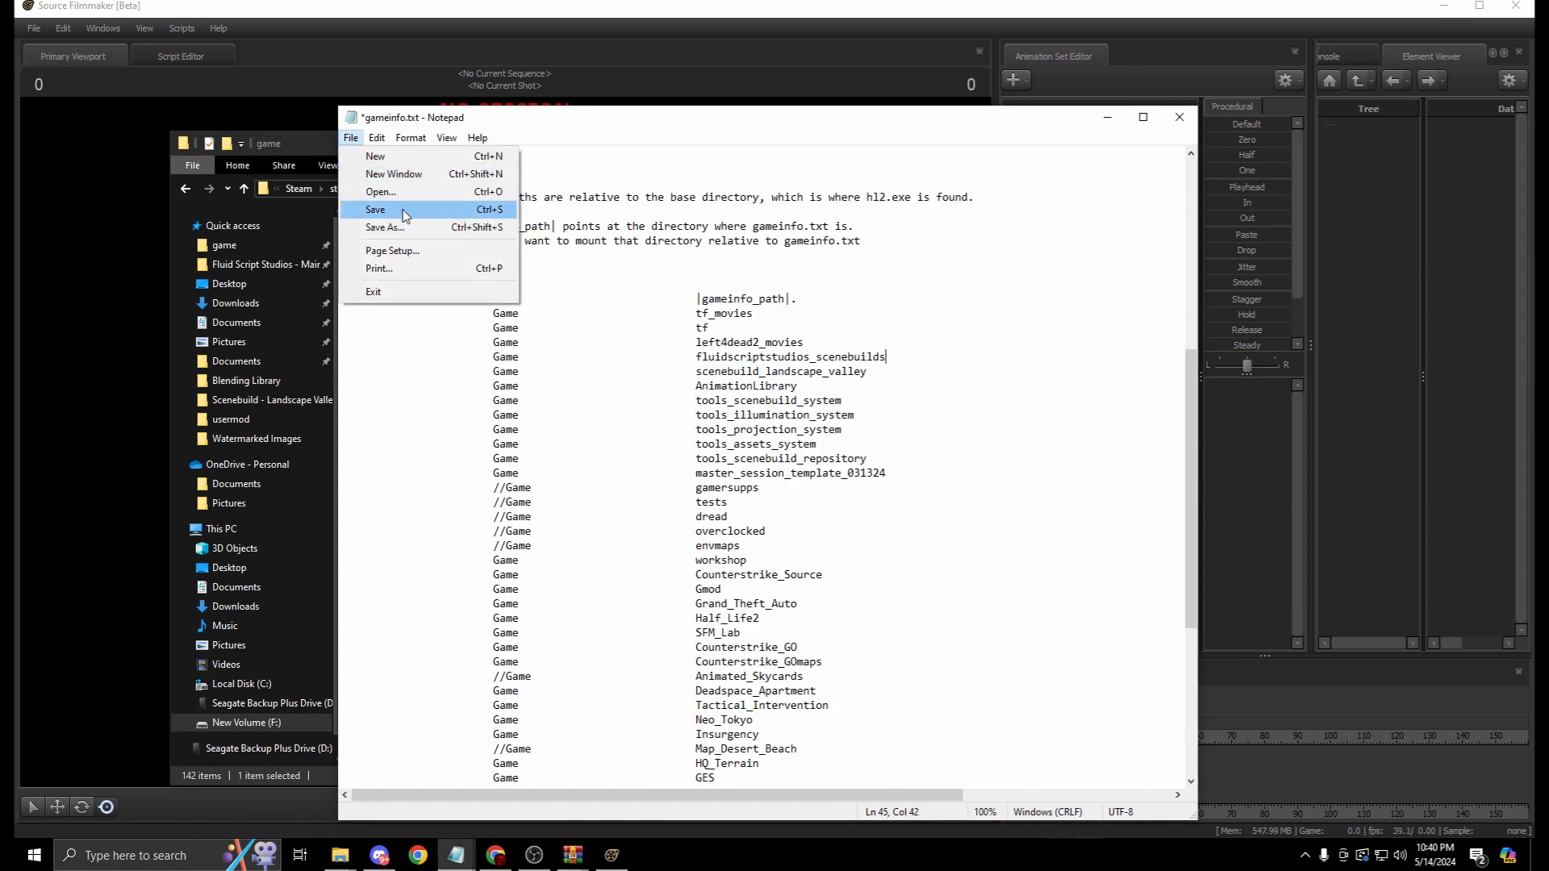
click(404, 214)
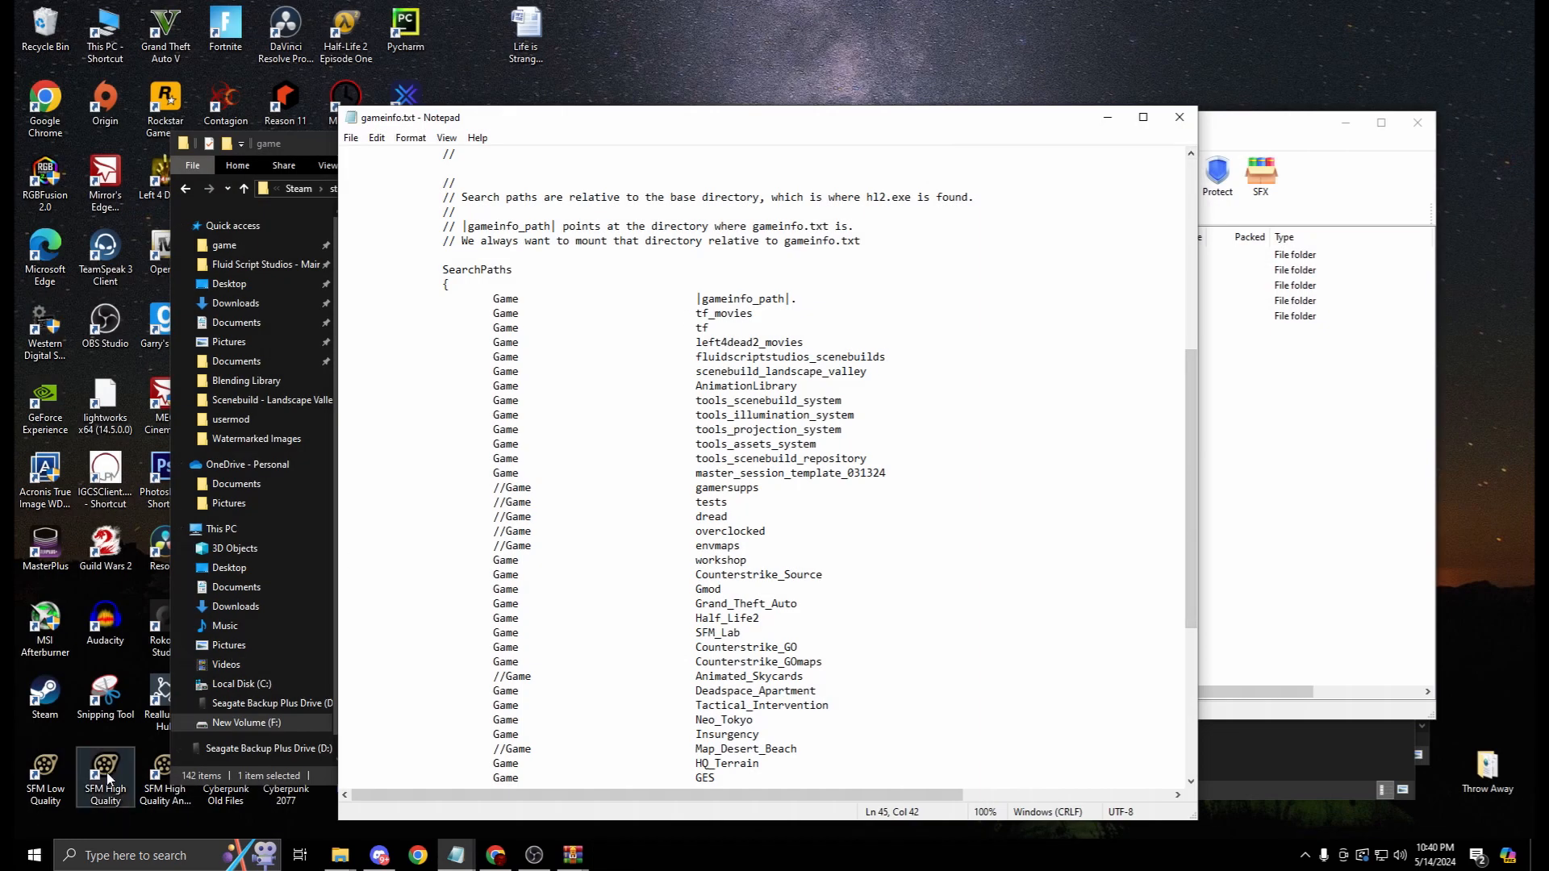
Launch Source Filmmaker in high quality and browse for an existing session from SourceFilmmaker's game folder
click(107, 772)
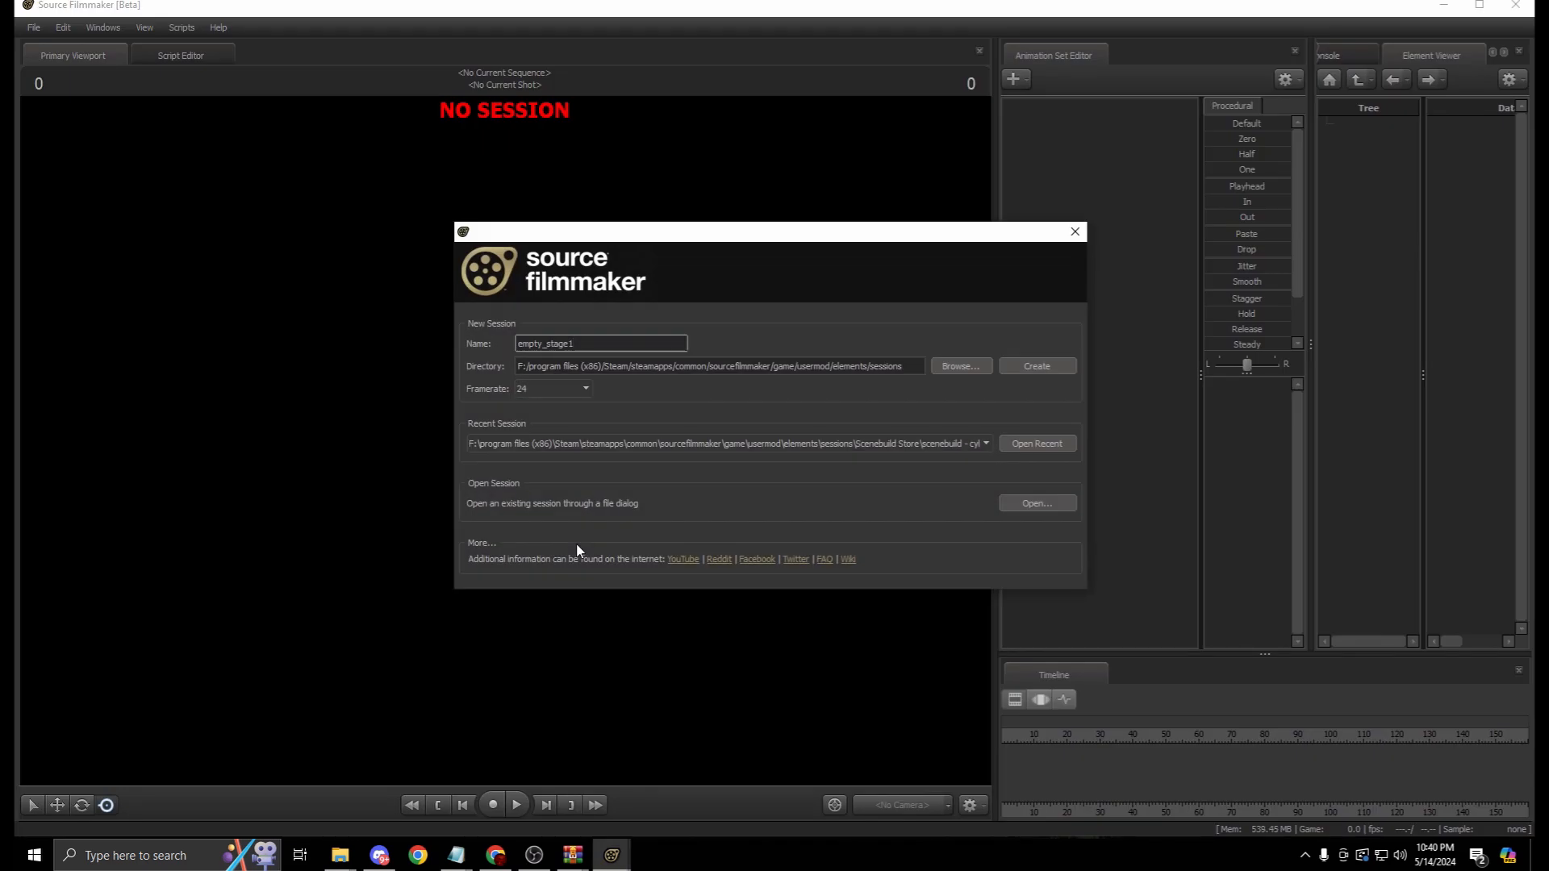
click(1025, 499)
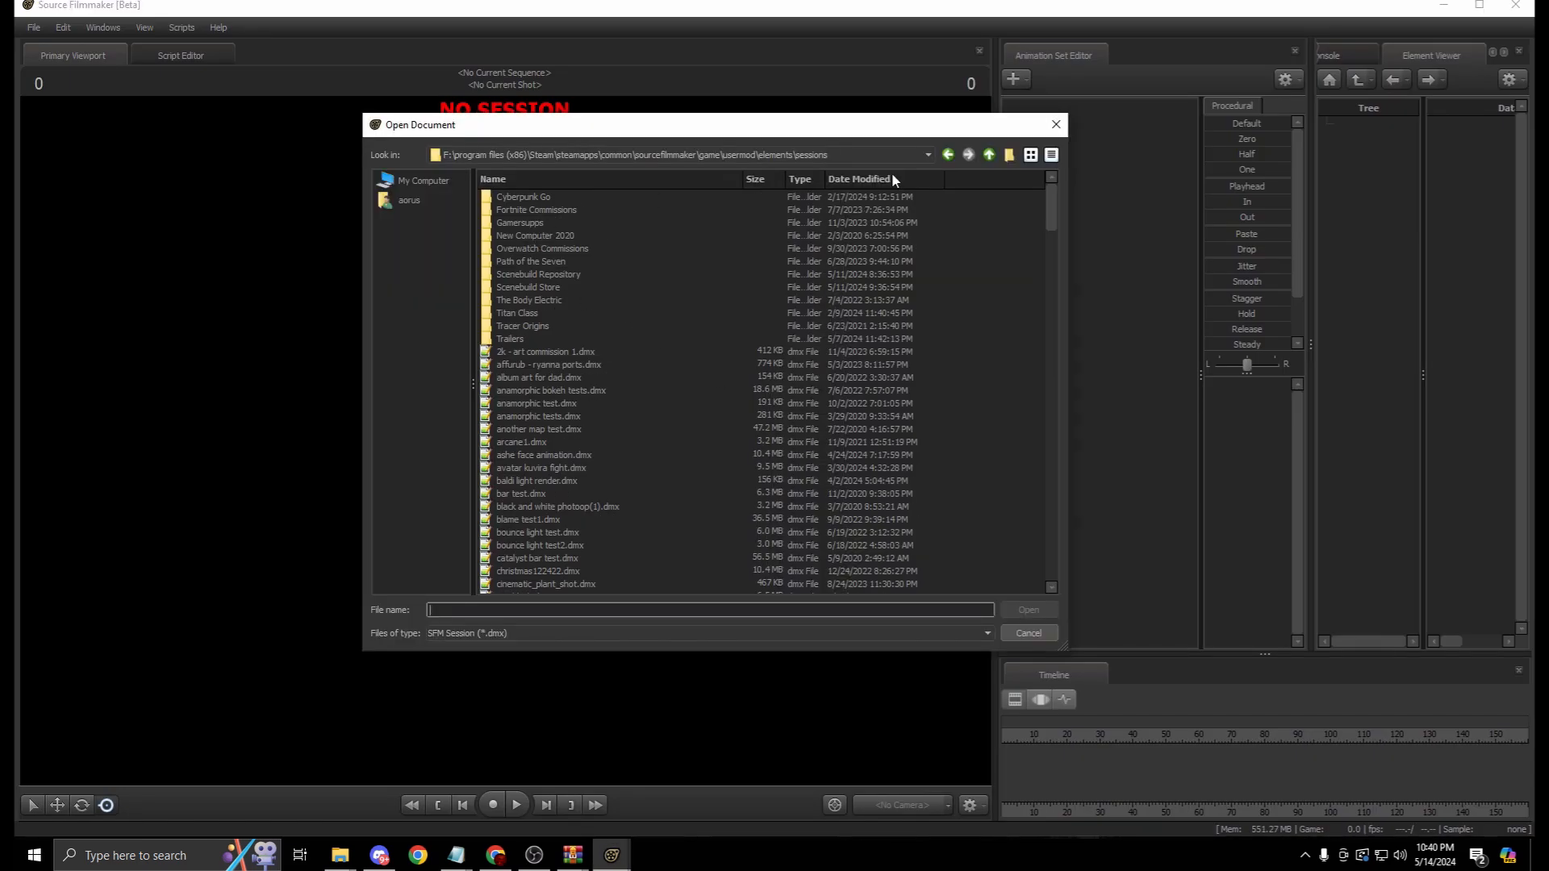
click(988, 156)
click(989, 155)
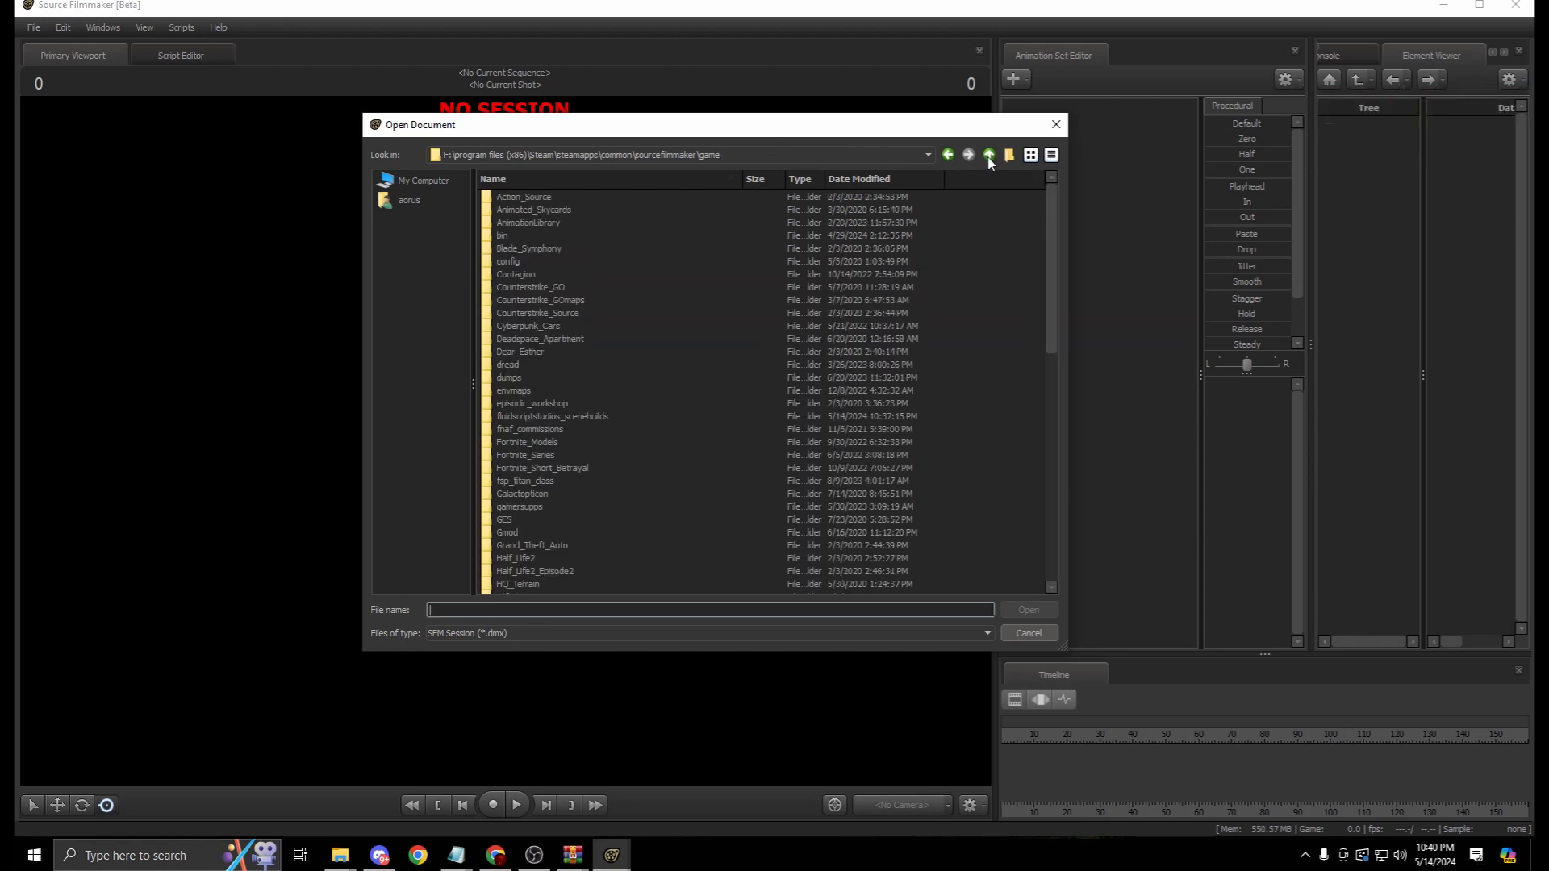
Examine the session files under fluidscriptstudios_scenebuilds/elements/sessions/scenebuild store, selecting scenebuild - landscape - lake.dmx without opening it
click(568, 404)
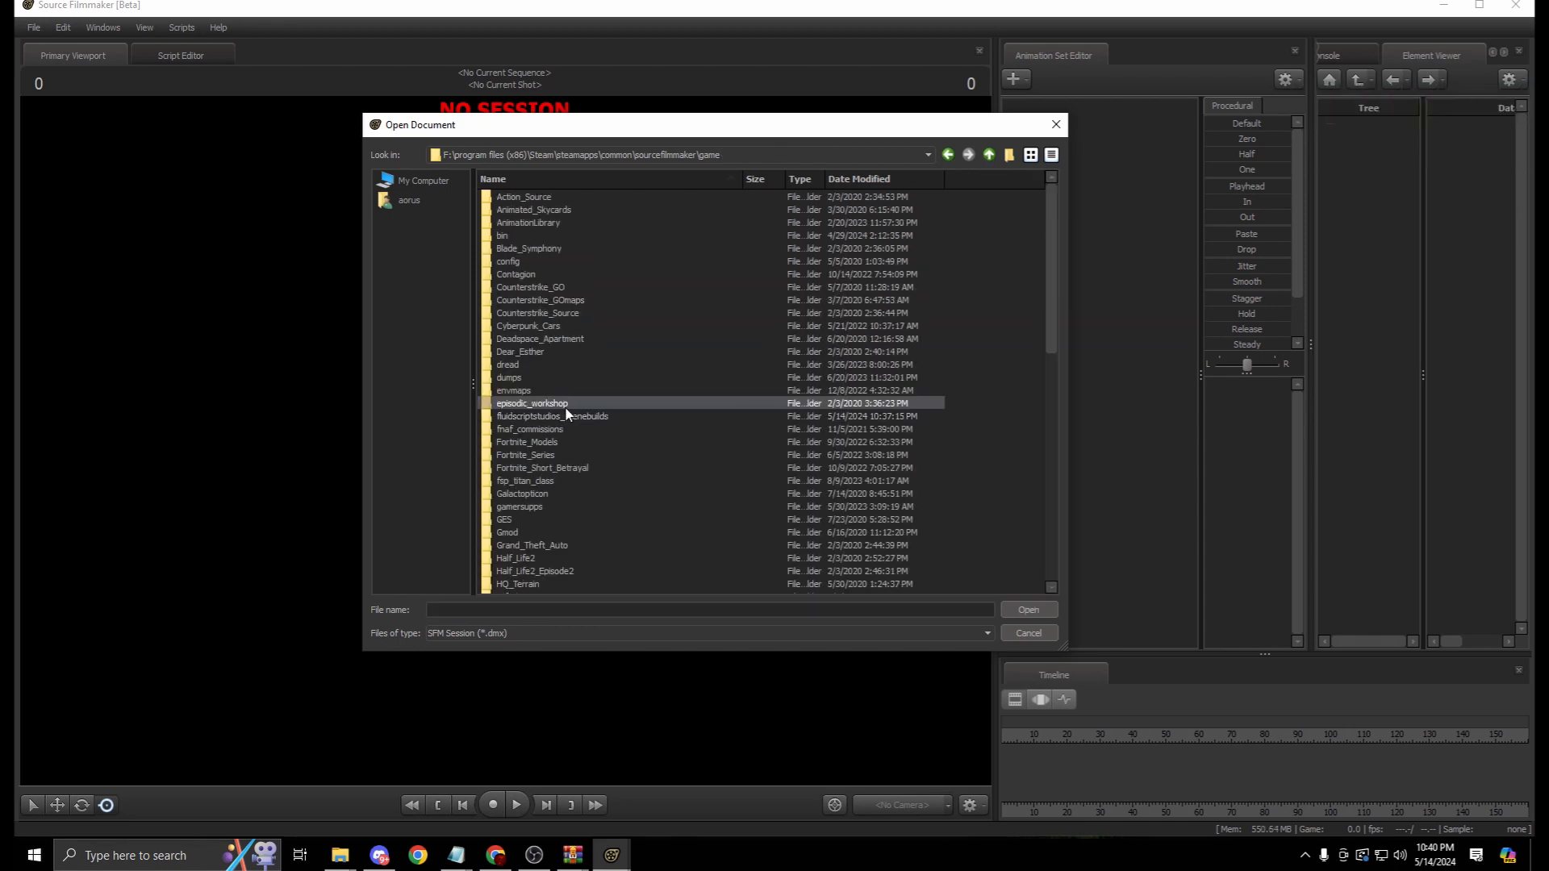
double_click(565, 416)
double_click(523, 197)
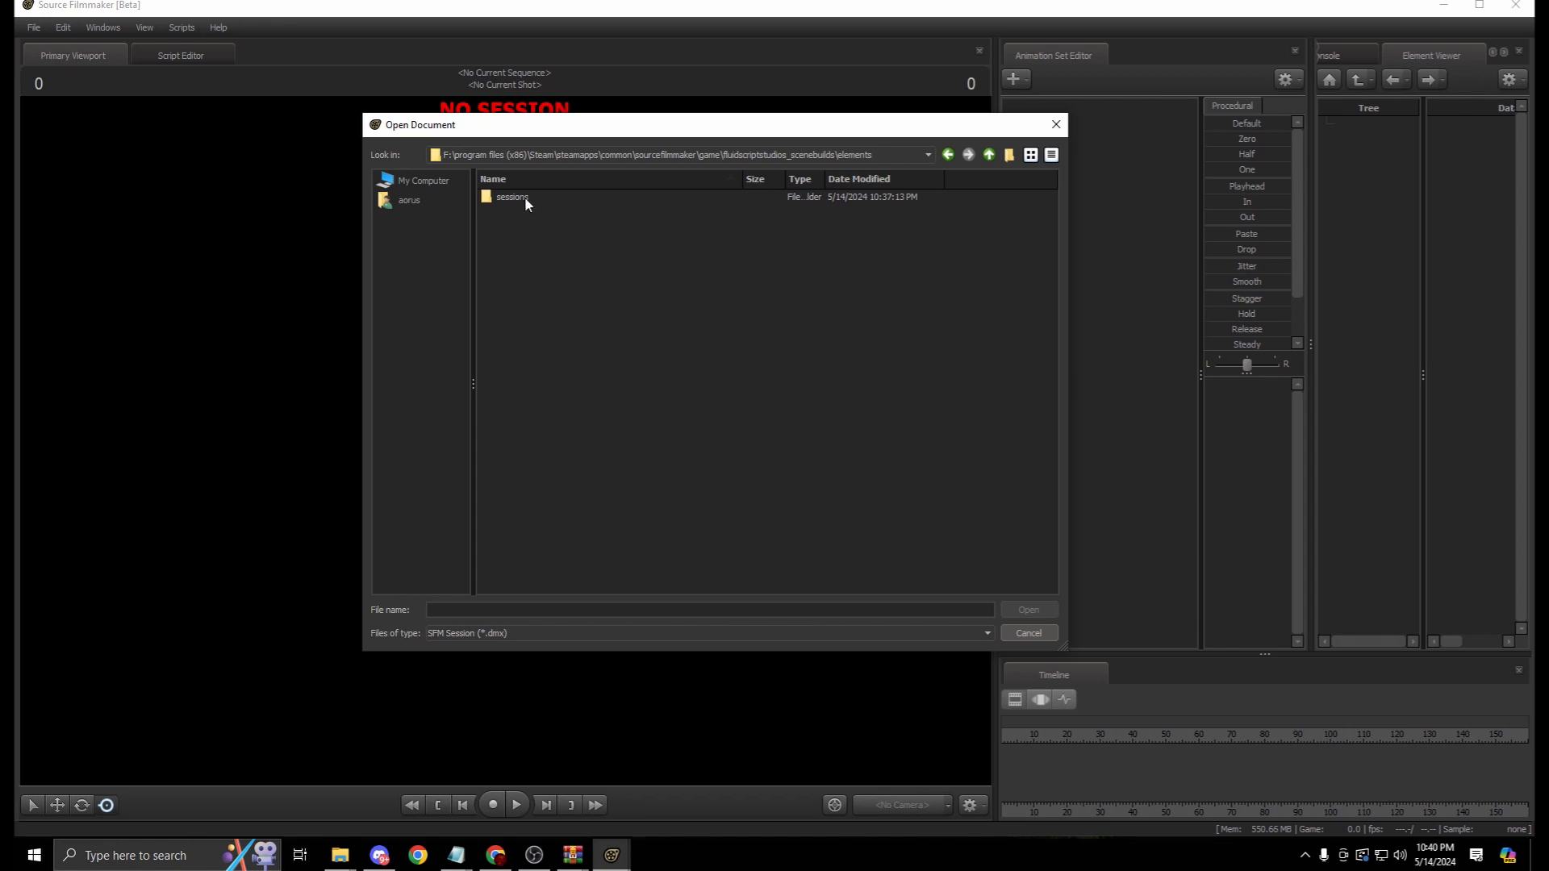
double_click(524, 197)
double_click(525, 197)
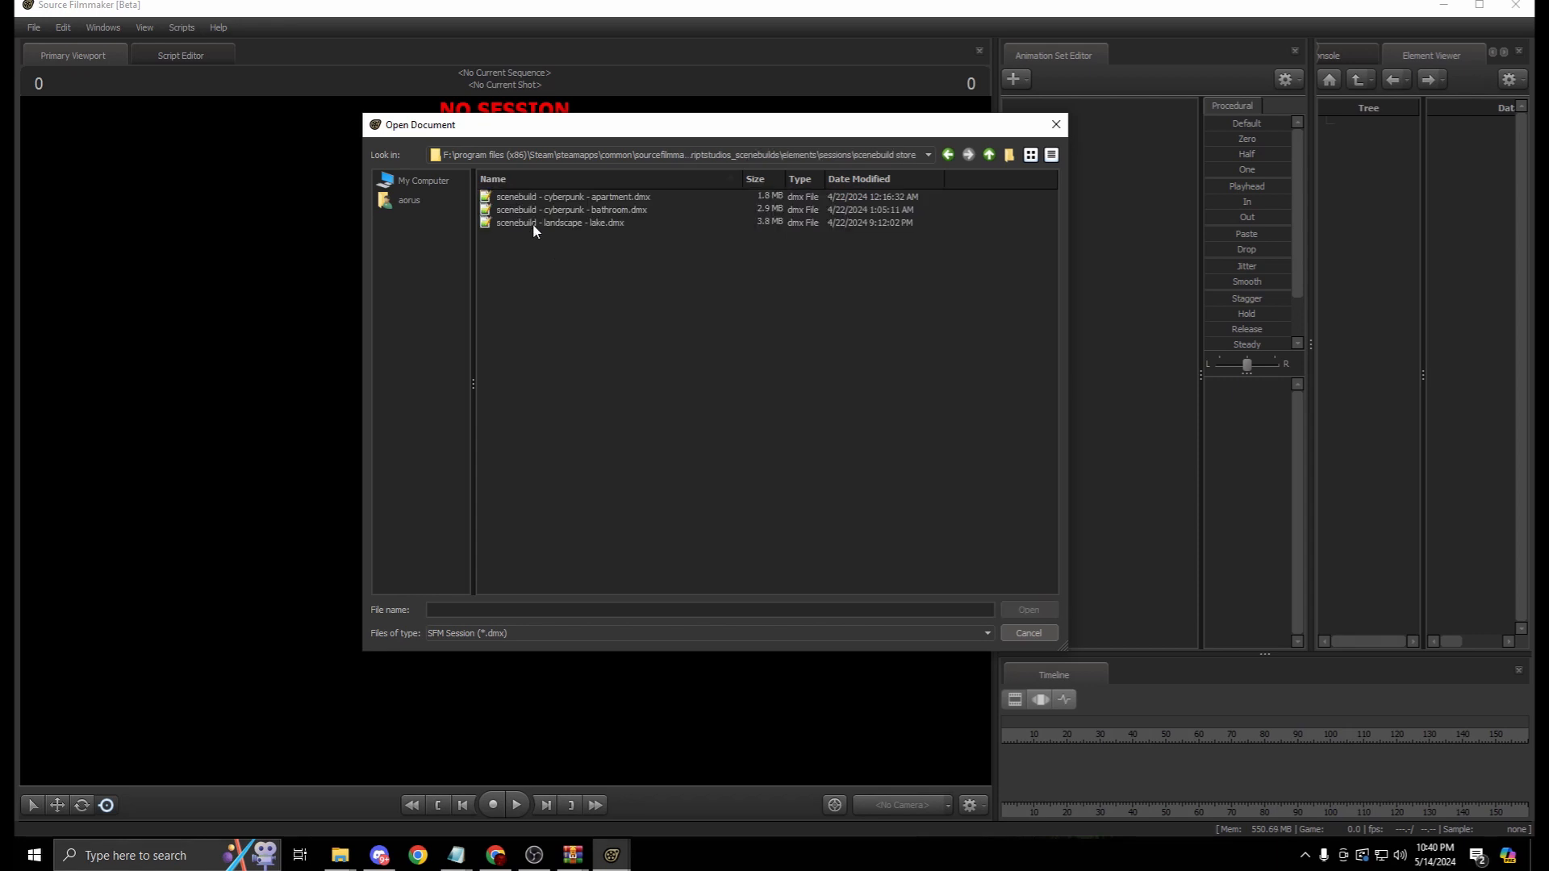
click(555, 226)
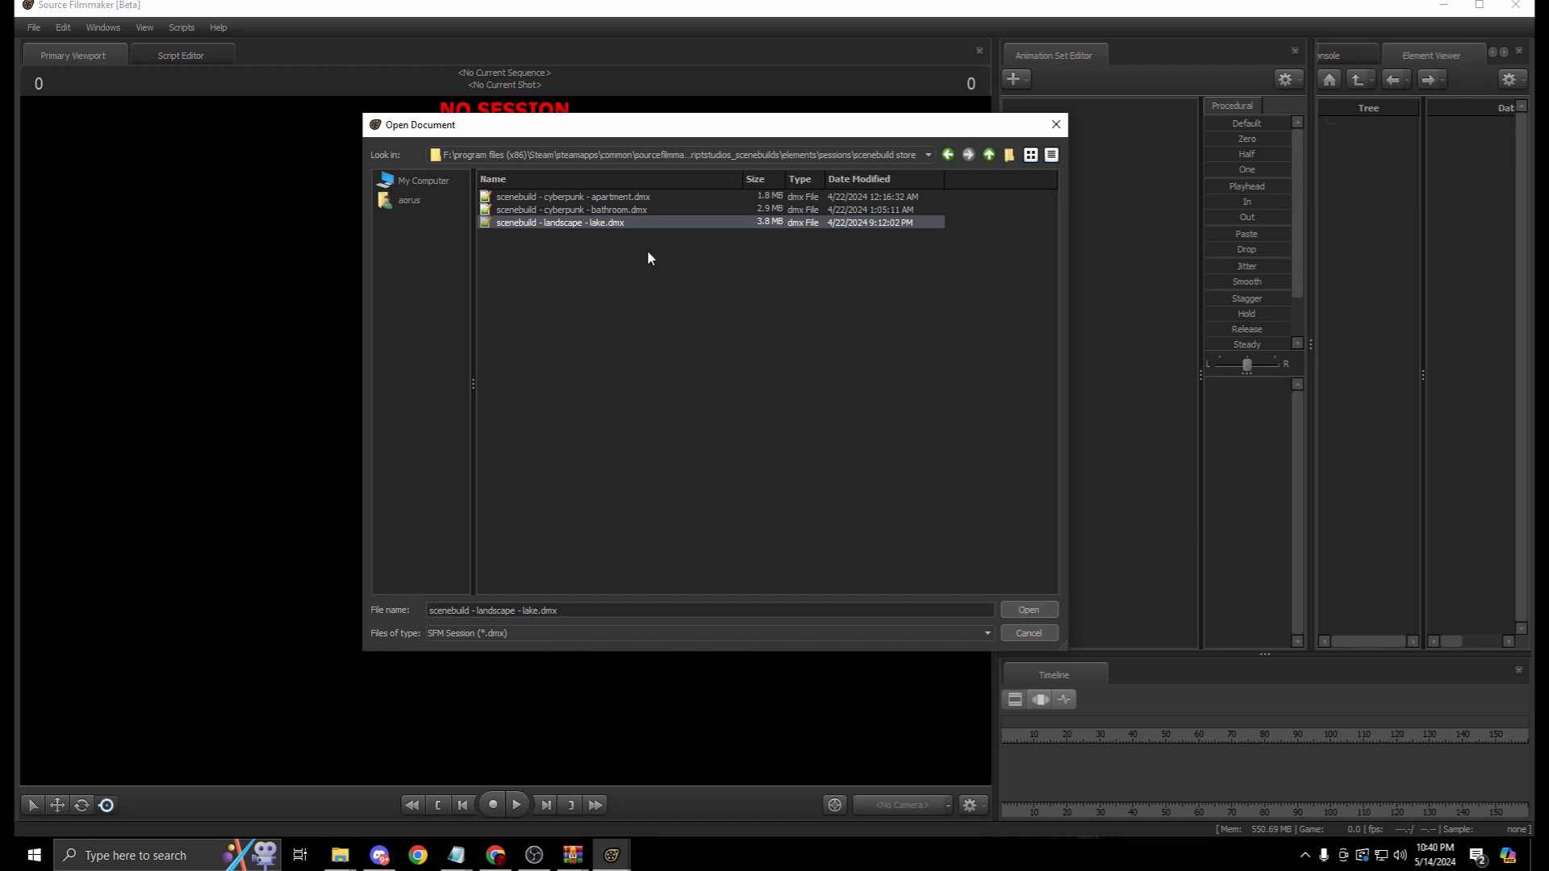
Open scenebuild - landscape - valley.dmx from scenebuild_landscape_valley/elements/sessions/scenebuild store and widen the primary viewport slightly
click(989, 155)
click(989, 155)
click(989, 155)
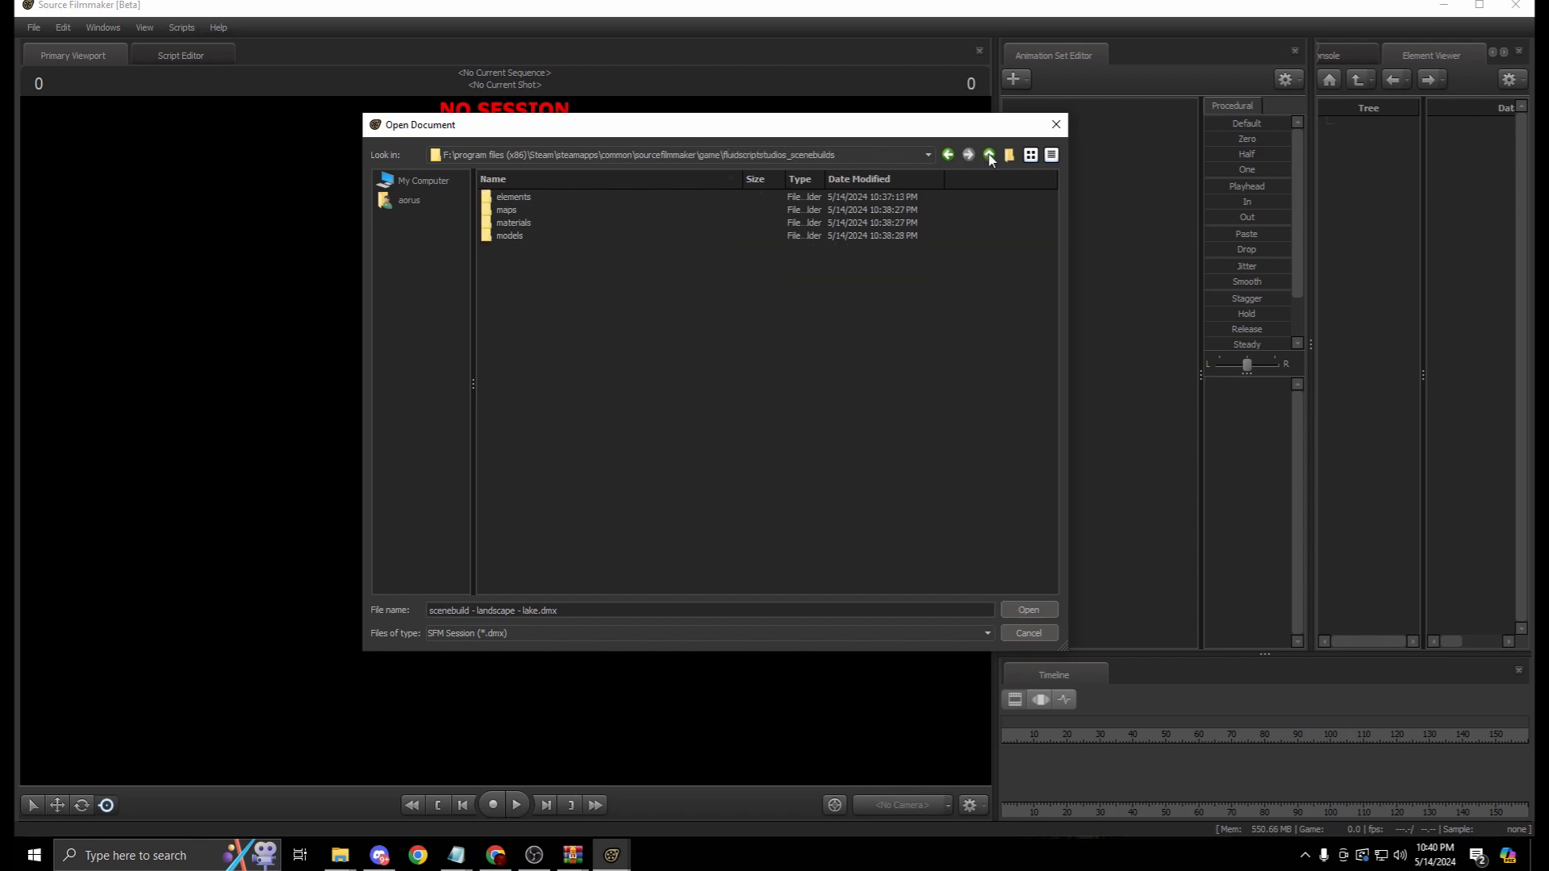
click(989, 155)
scroll(584, 413, down, 7)
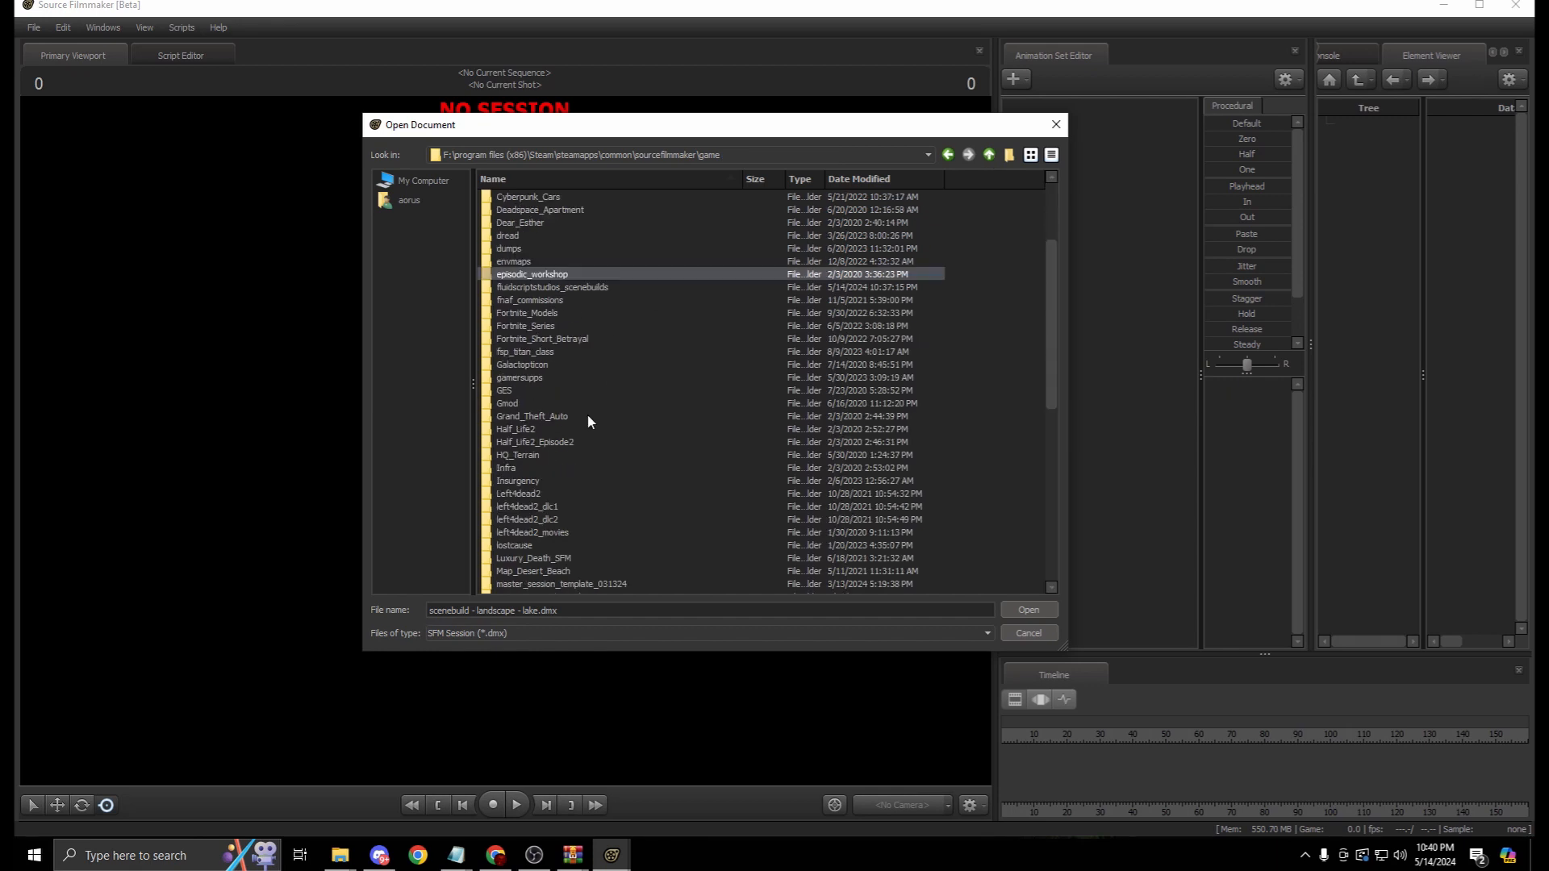
scroll(585, 468, down, 2)
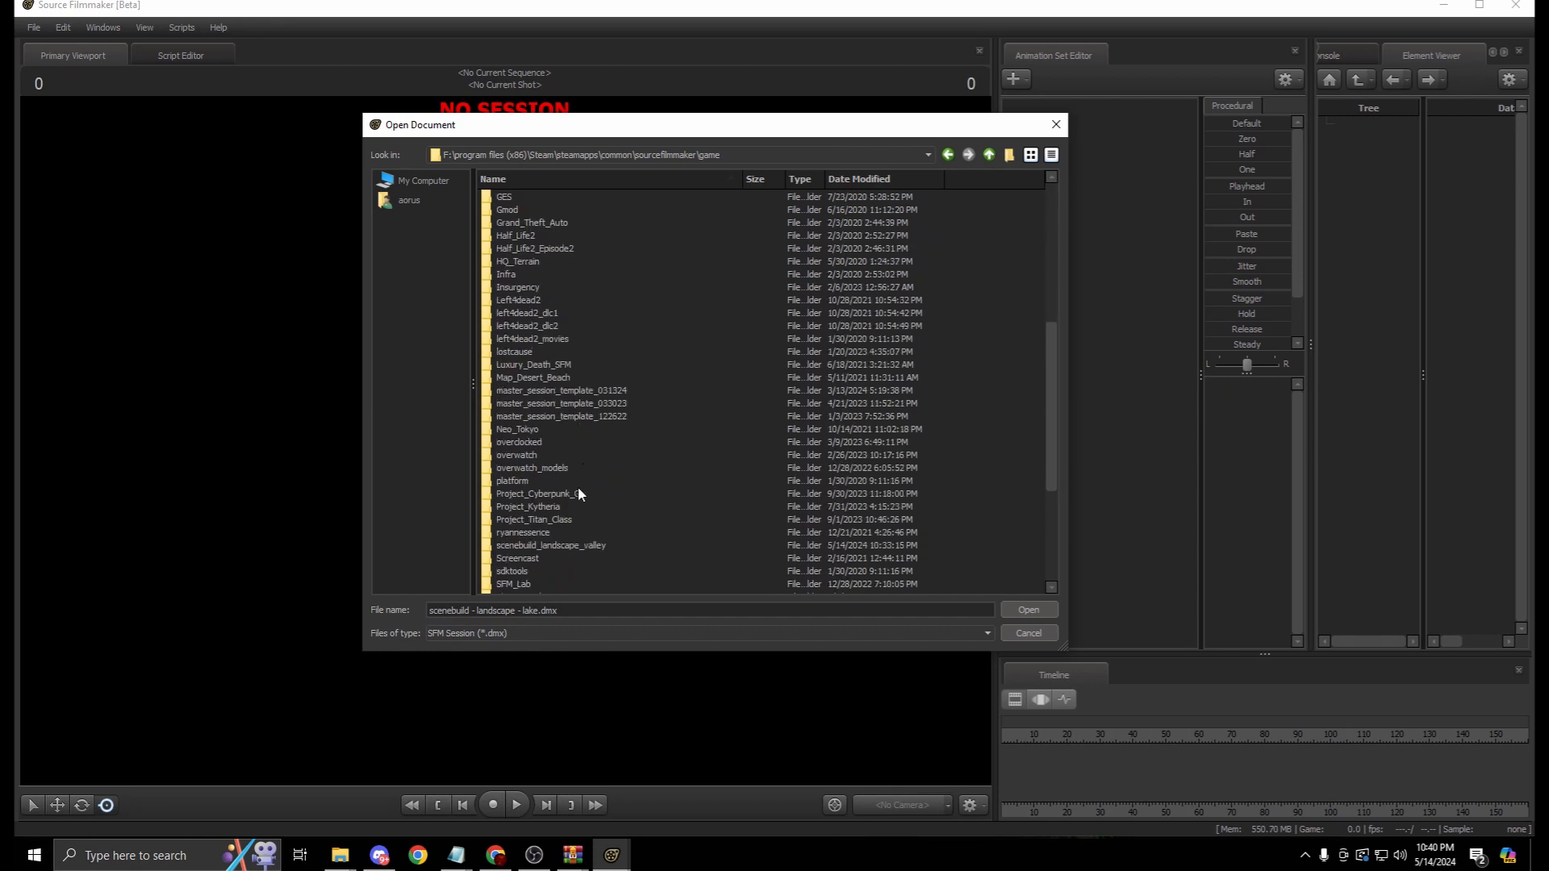
double_click(576, 547)
double_click(530, 194)
double_click(529, 194)
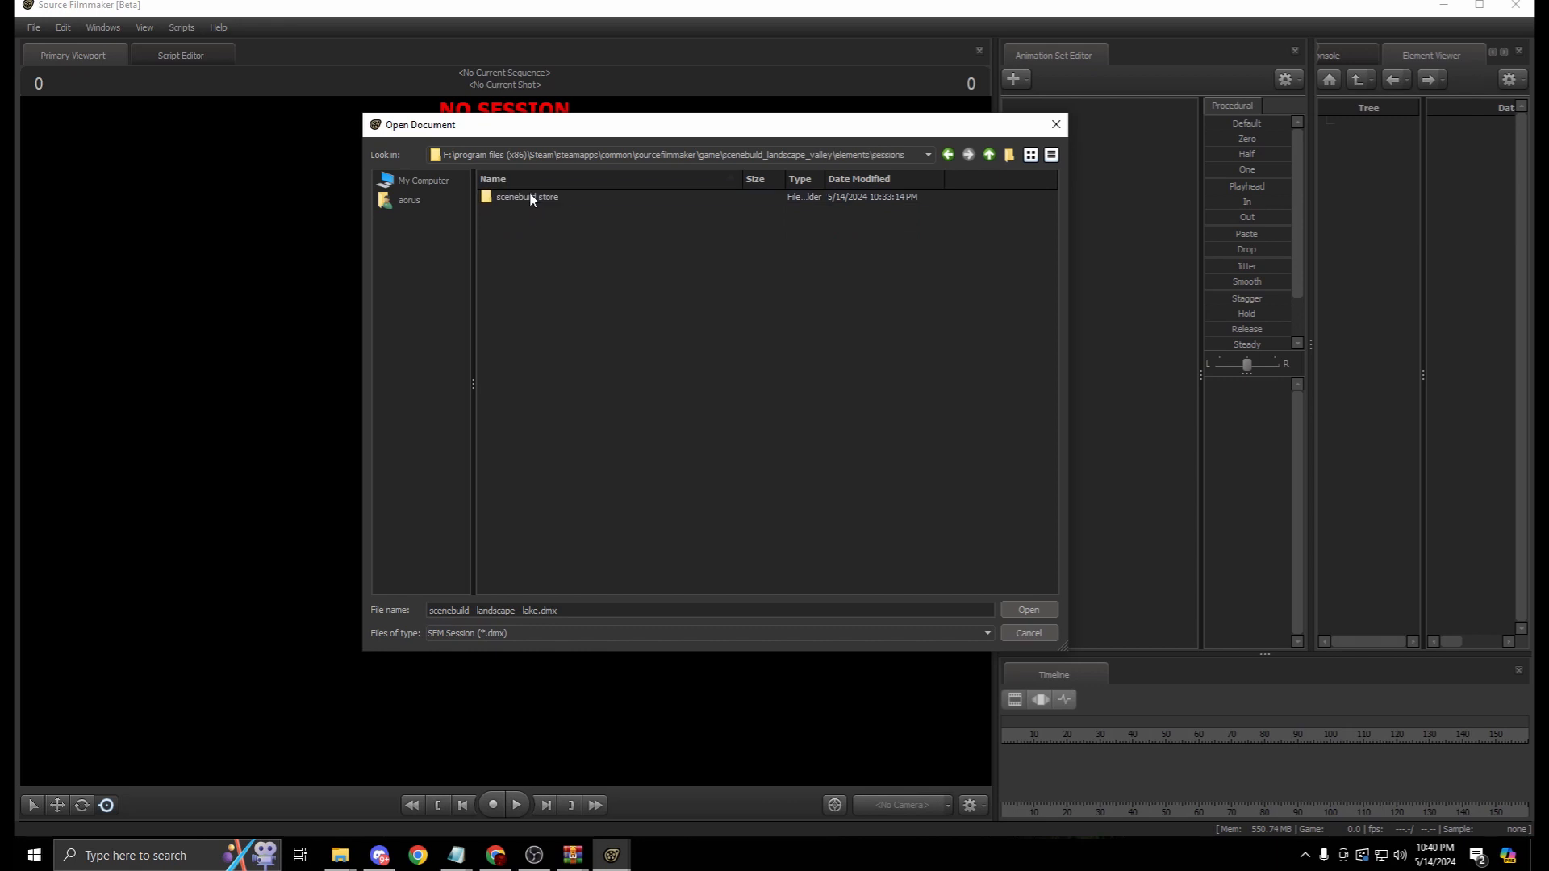
double_click(530, 197)
double_click(529, 197)
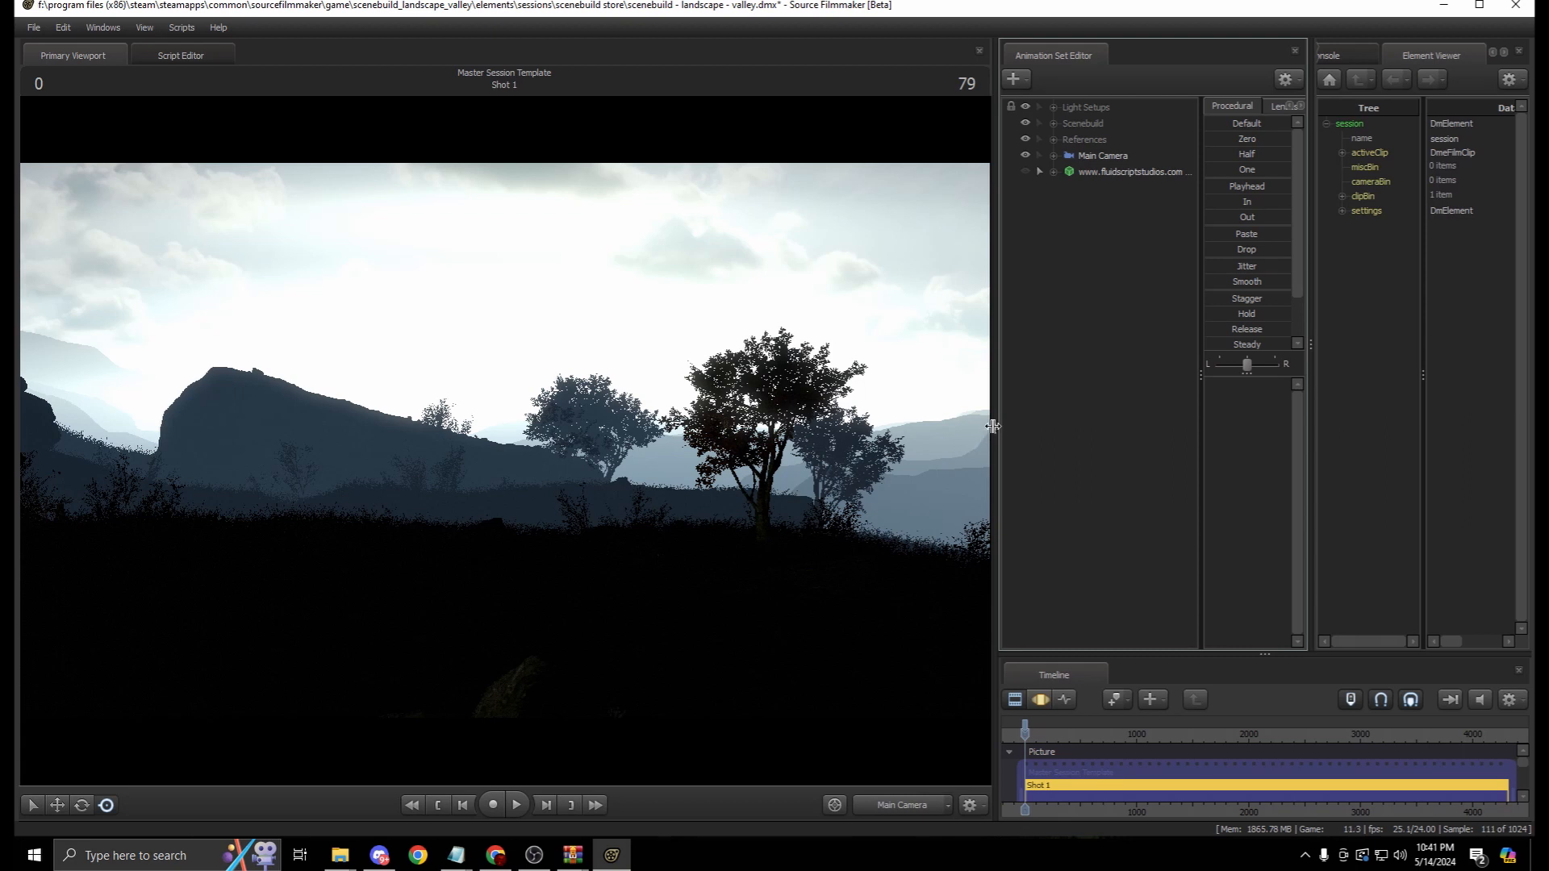
drag(994, 426, 1016, 403)
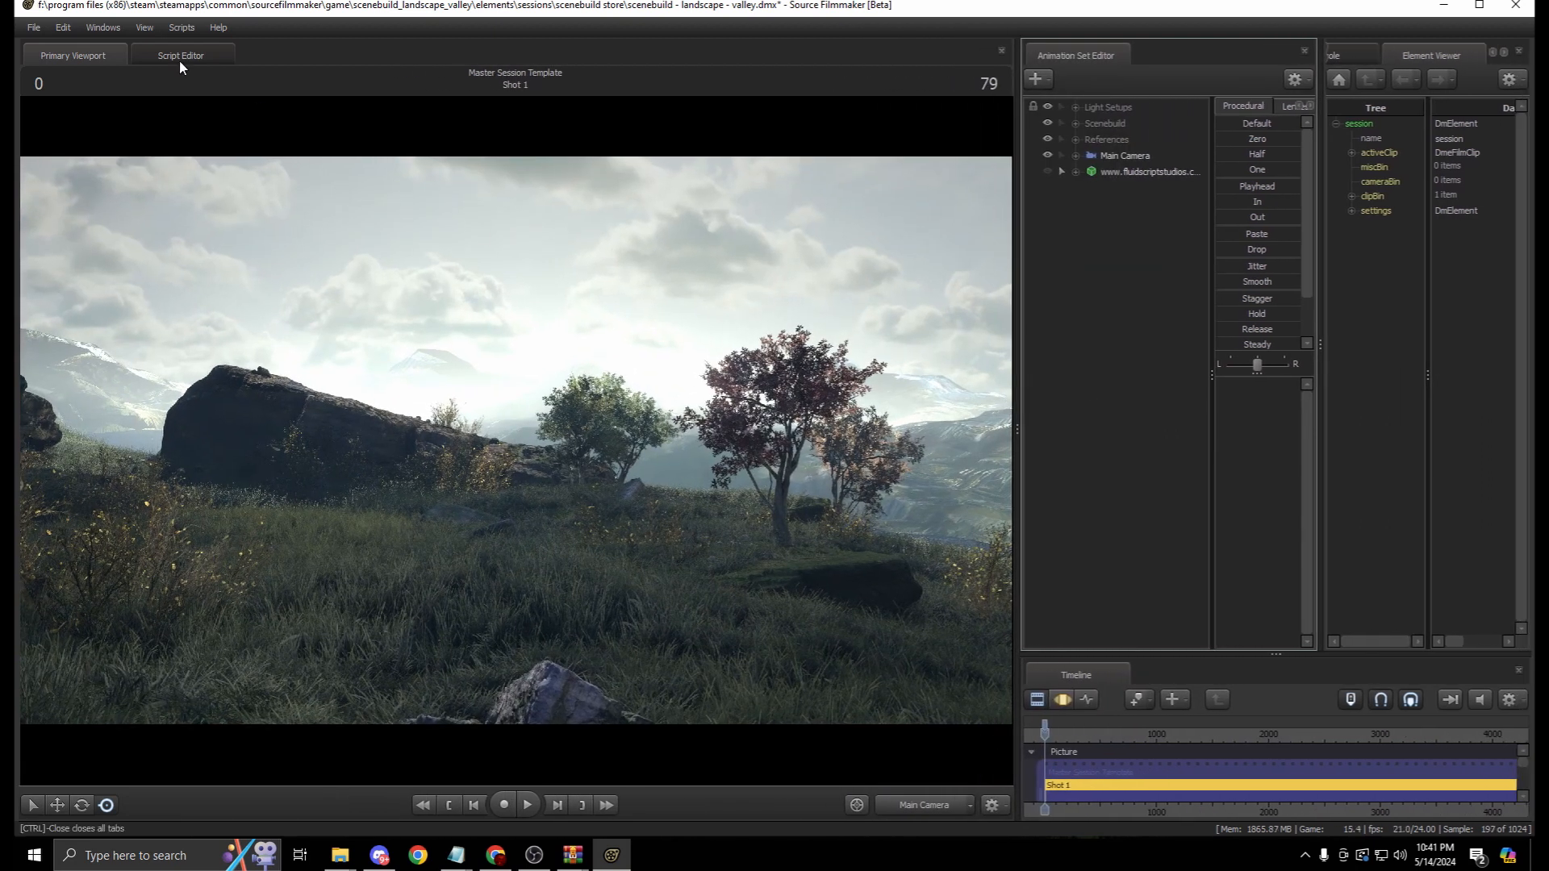
Dismiss the workshop download queue and the dialog for removing unsubscribed items without applying either
click(183, 28)
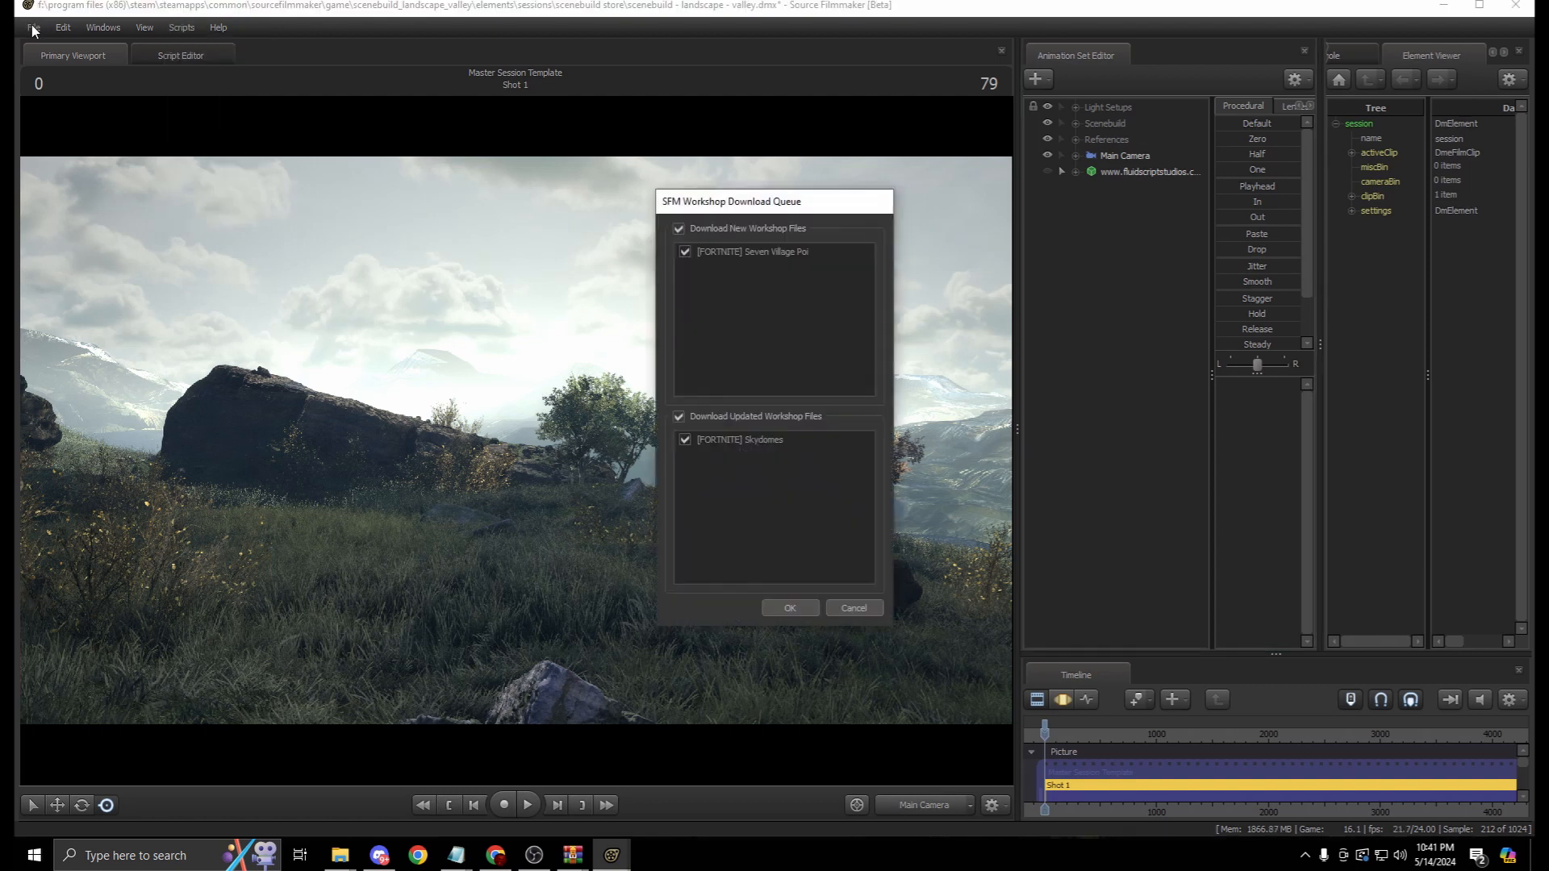
click(855, 607)
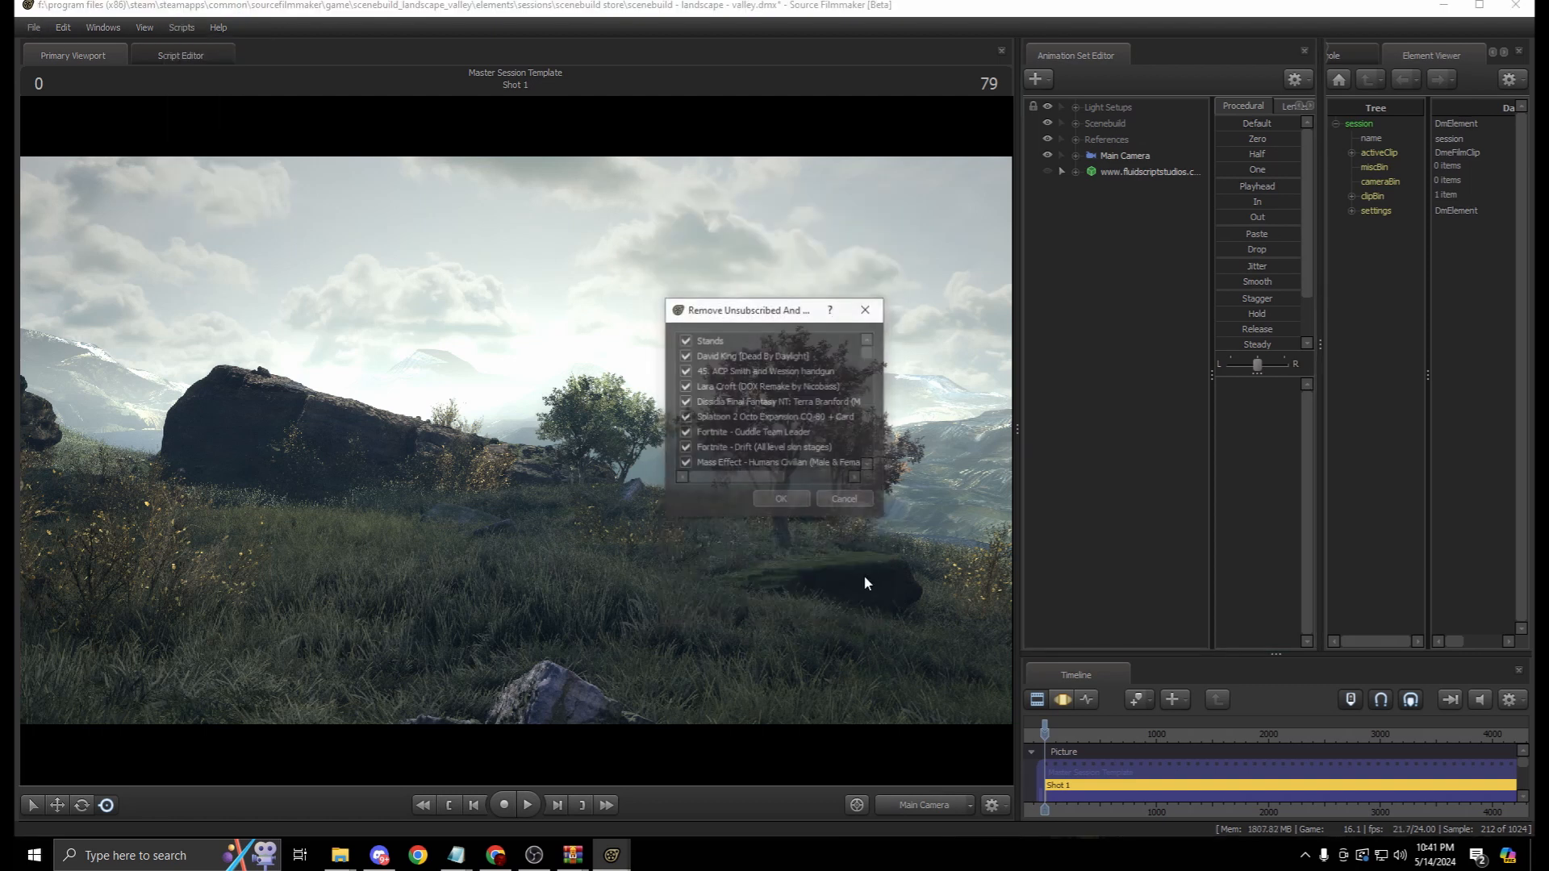
click(840, 501)
Start saving the session as a new file and browse to the usermod/elements/sessions folder in SourceFilmmaker's game directory
click(30, 27)
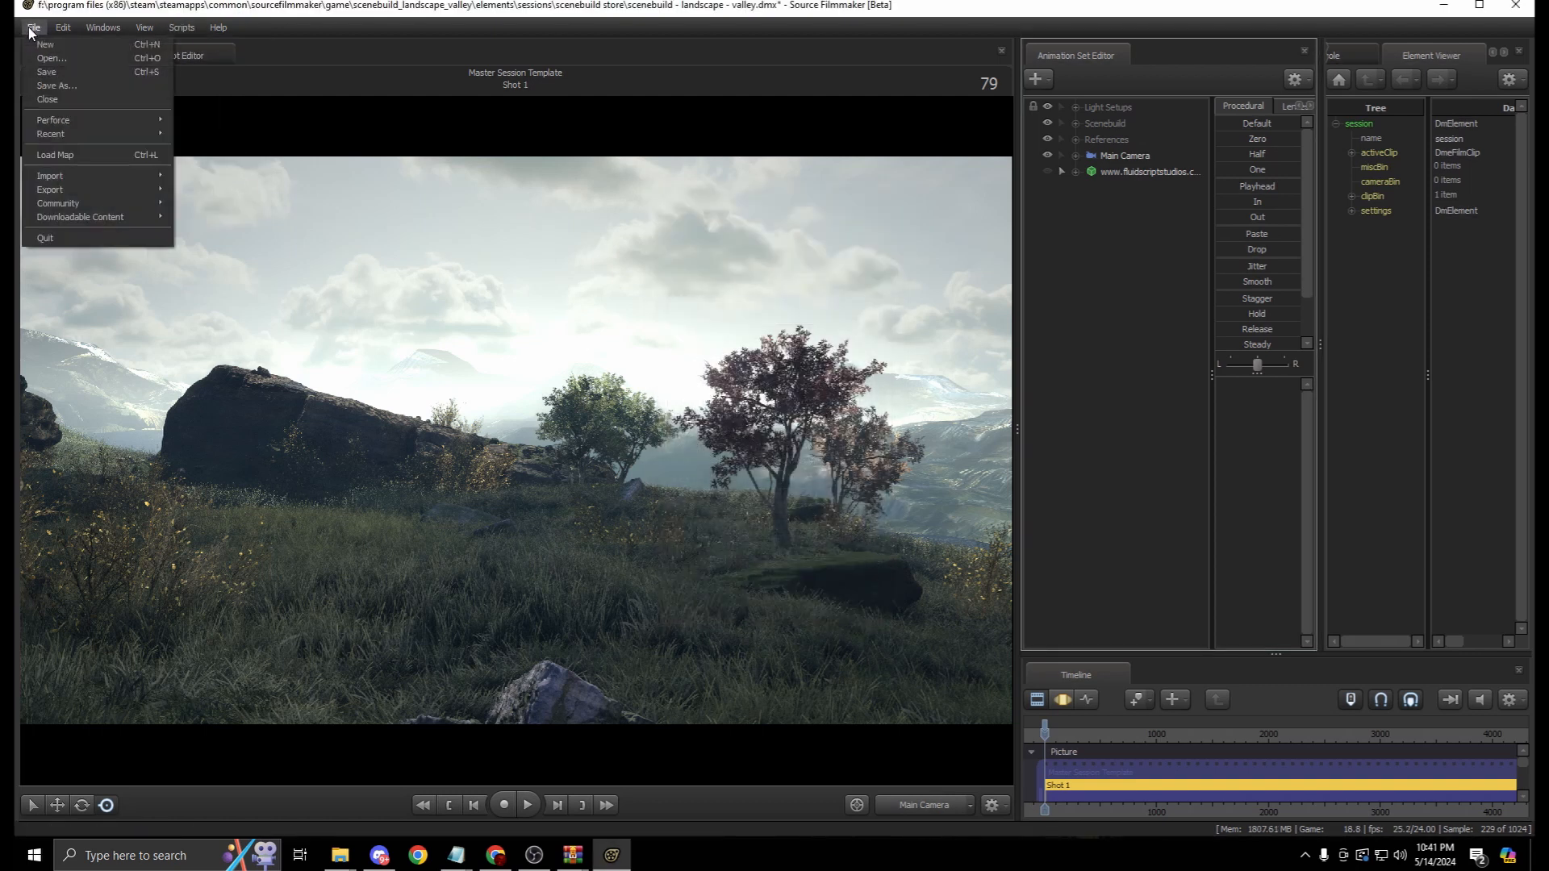
click(89, 85)
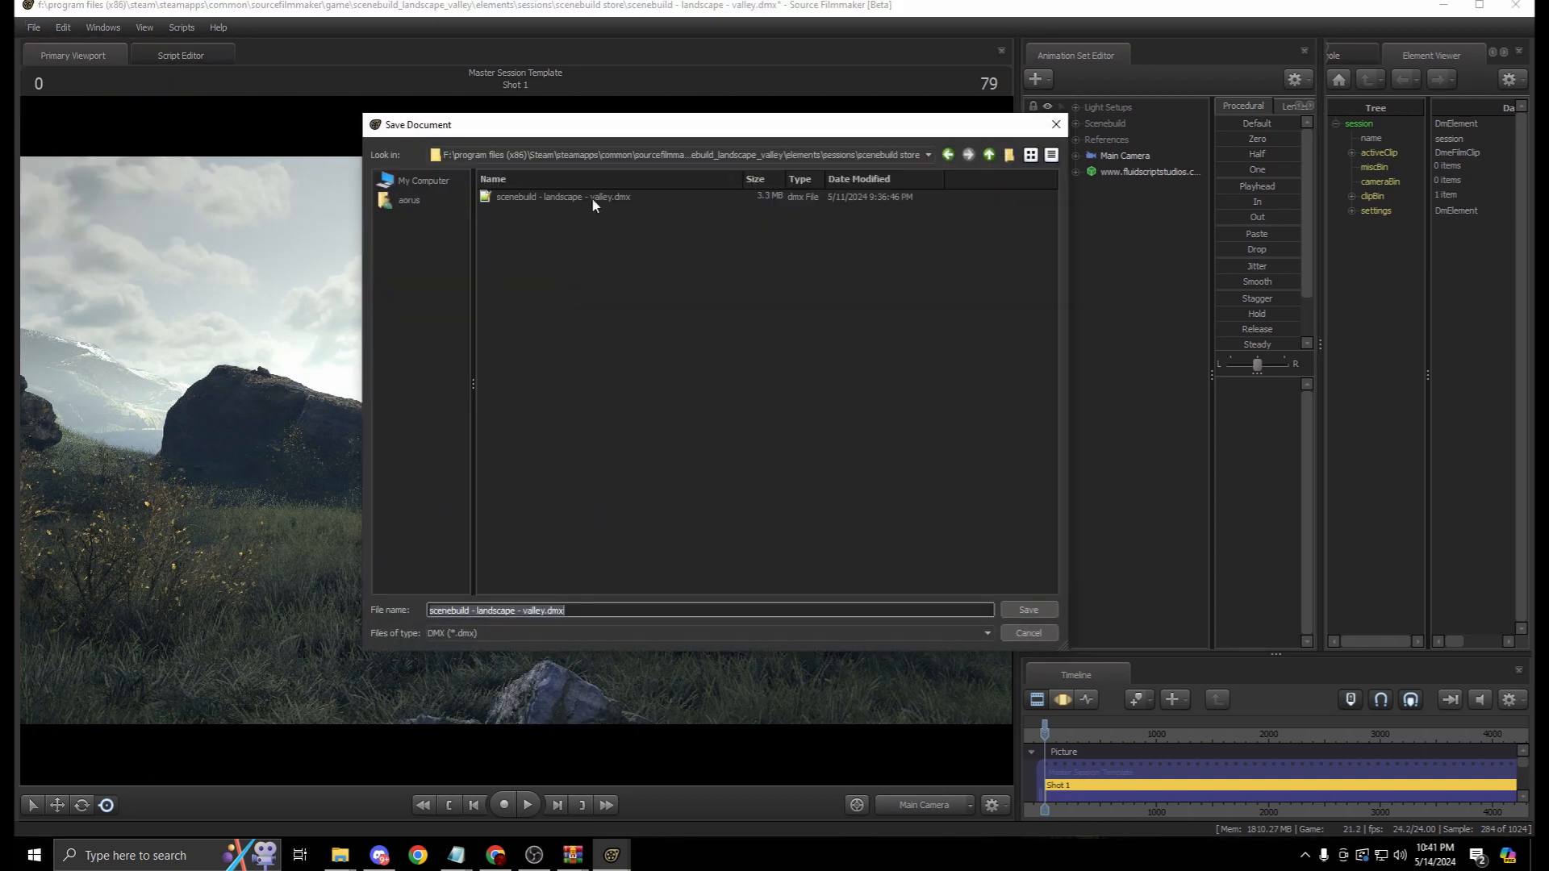
click(989, 155)
click(990, 155)
click(990, 156)
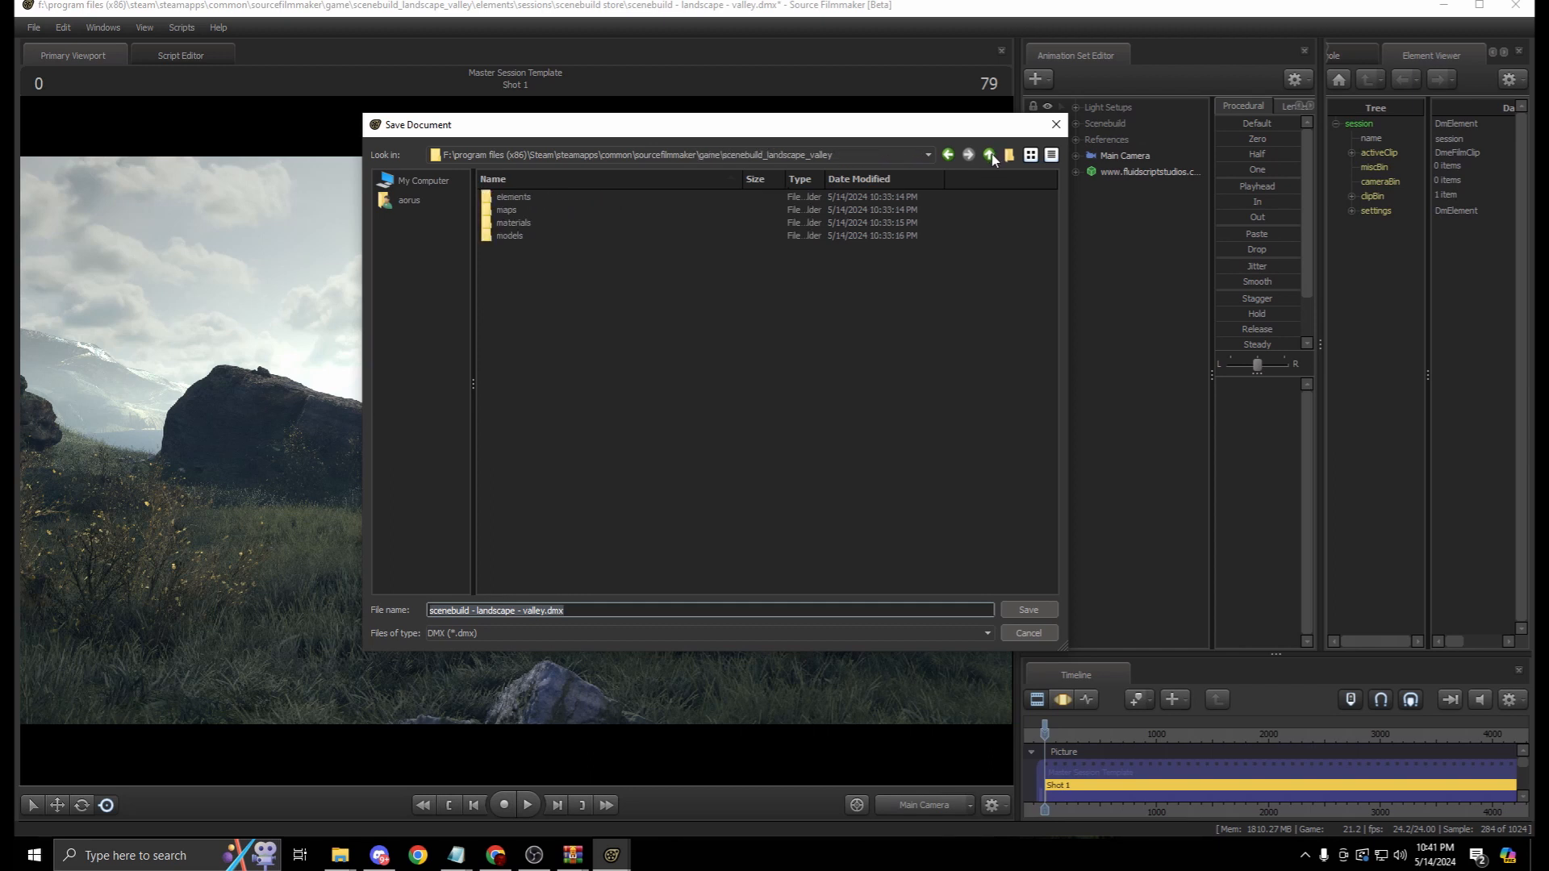
click(989, 156)
scroll(594, 345, down, 5)
scroll(594, 350, down, 7)
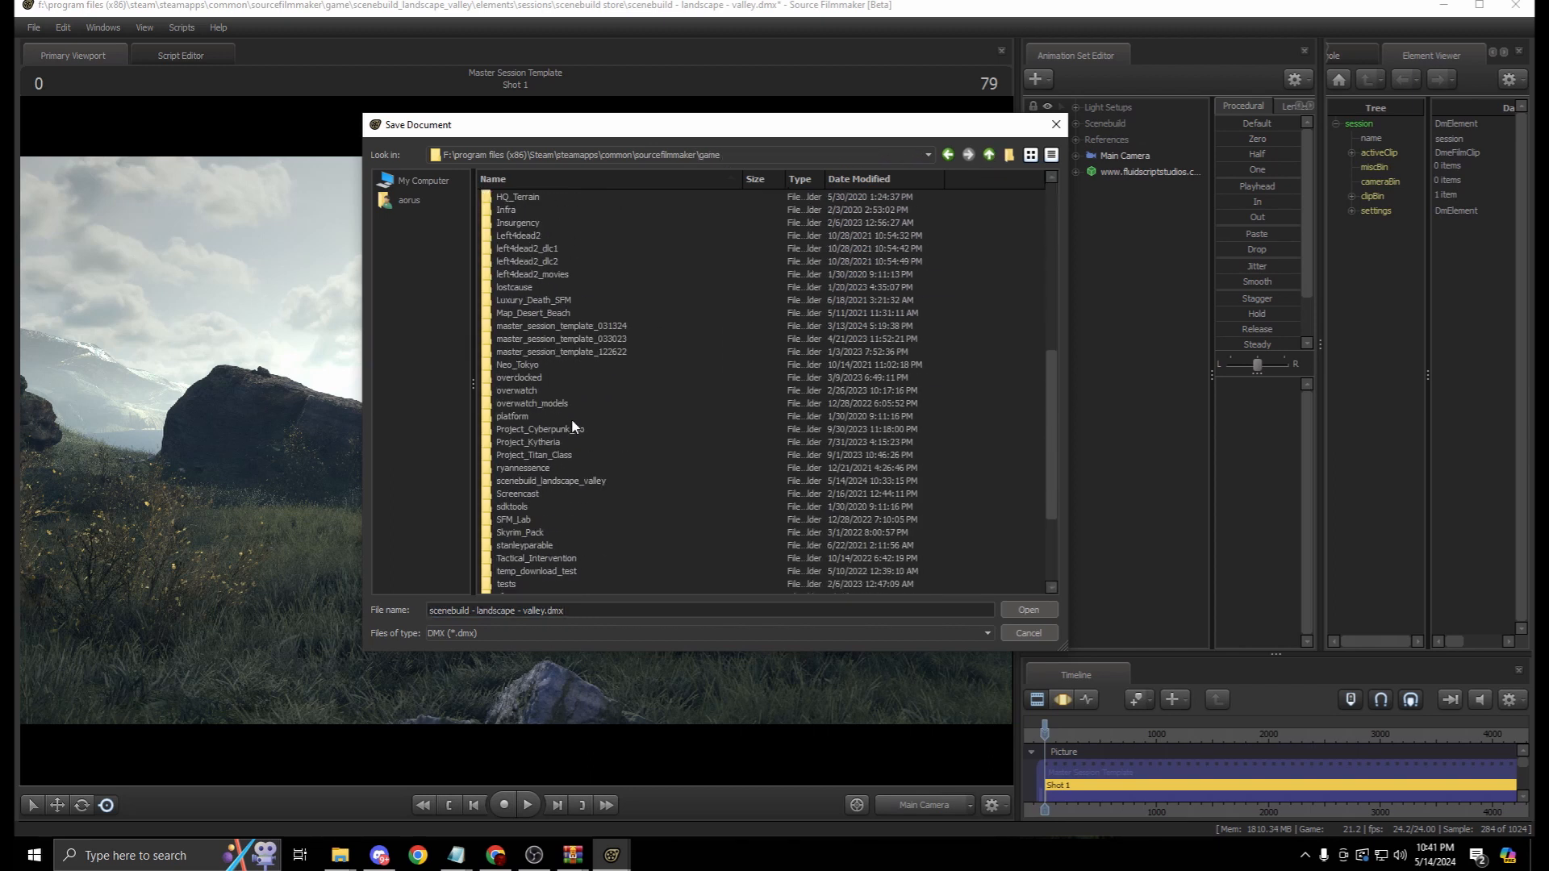
double_click(534, 558)
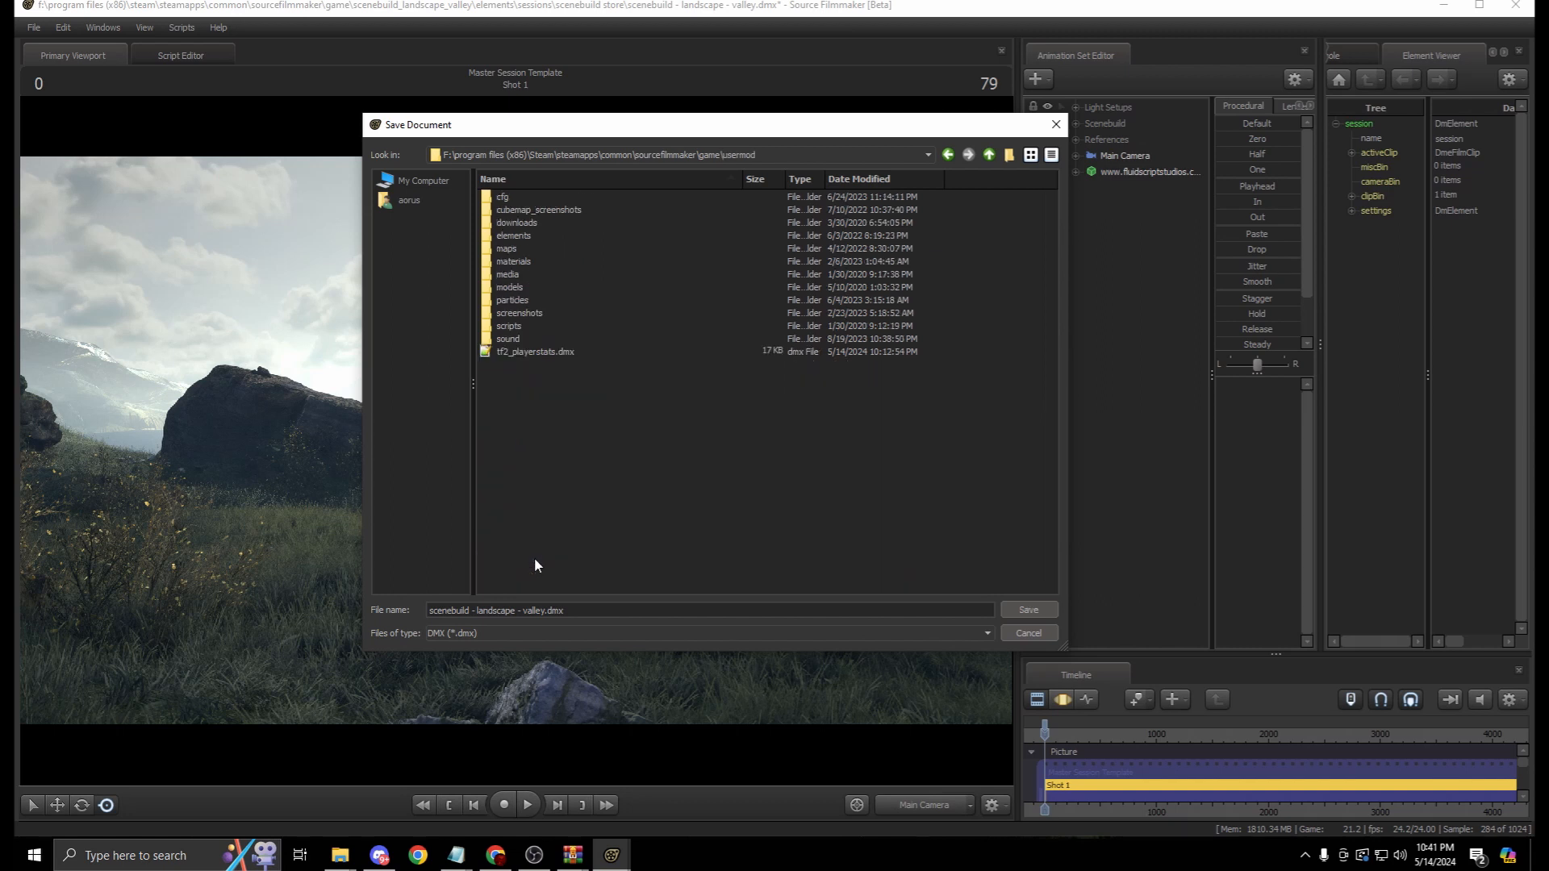
click(524, 236)
double_click(524, 235)
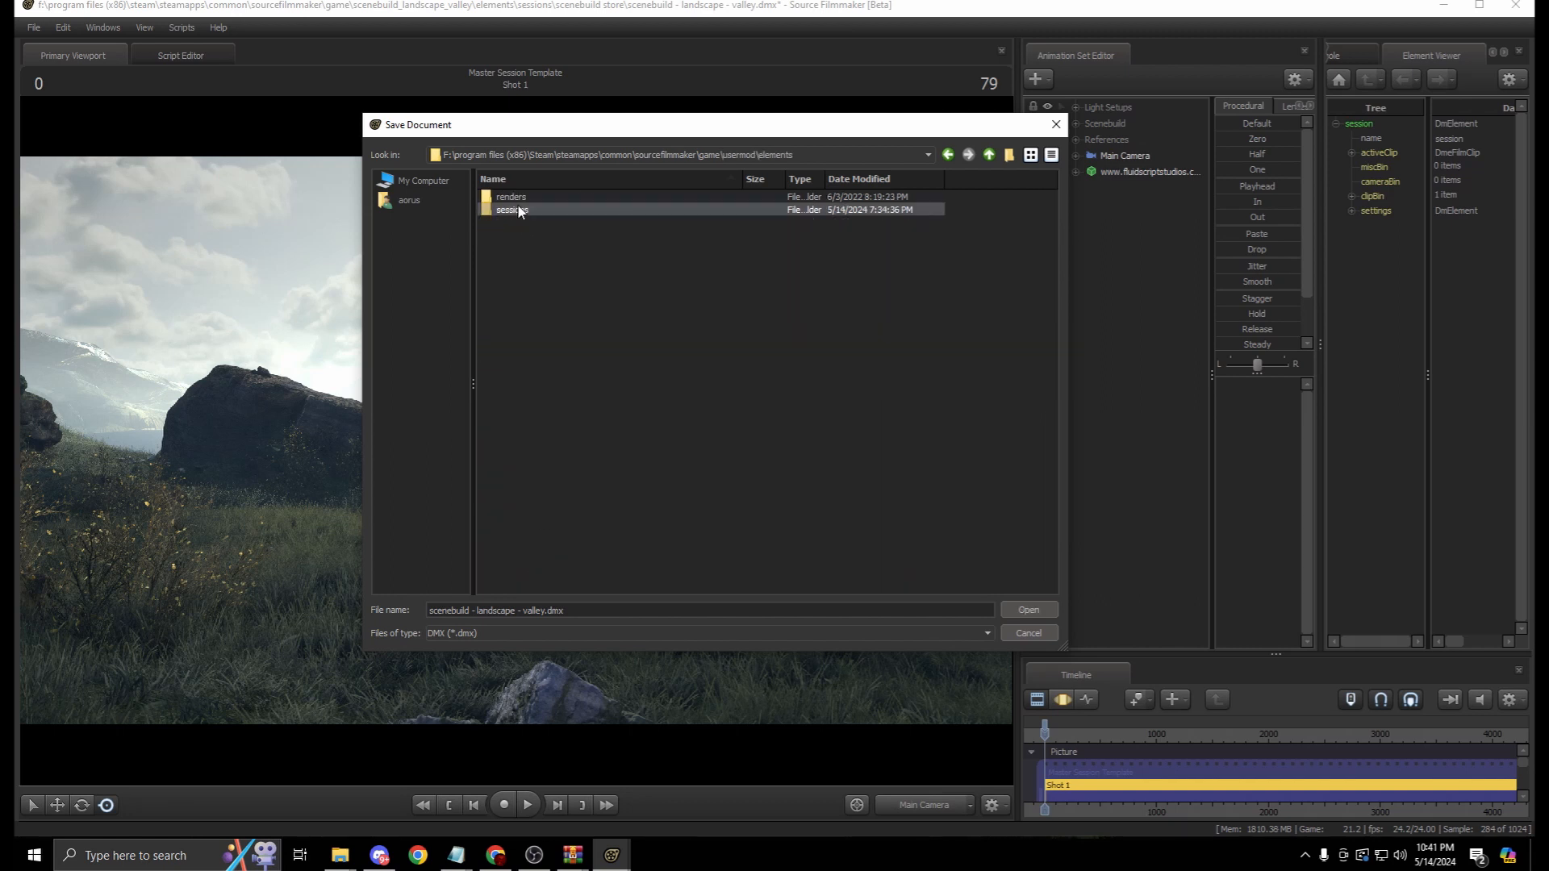
double_click(518, 208)
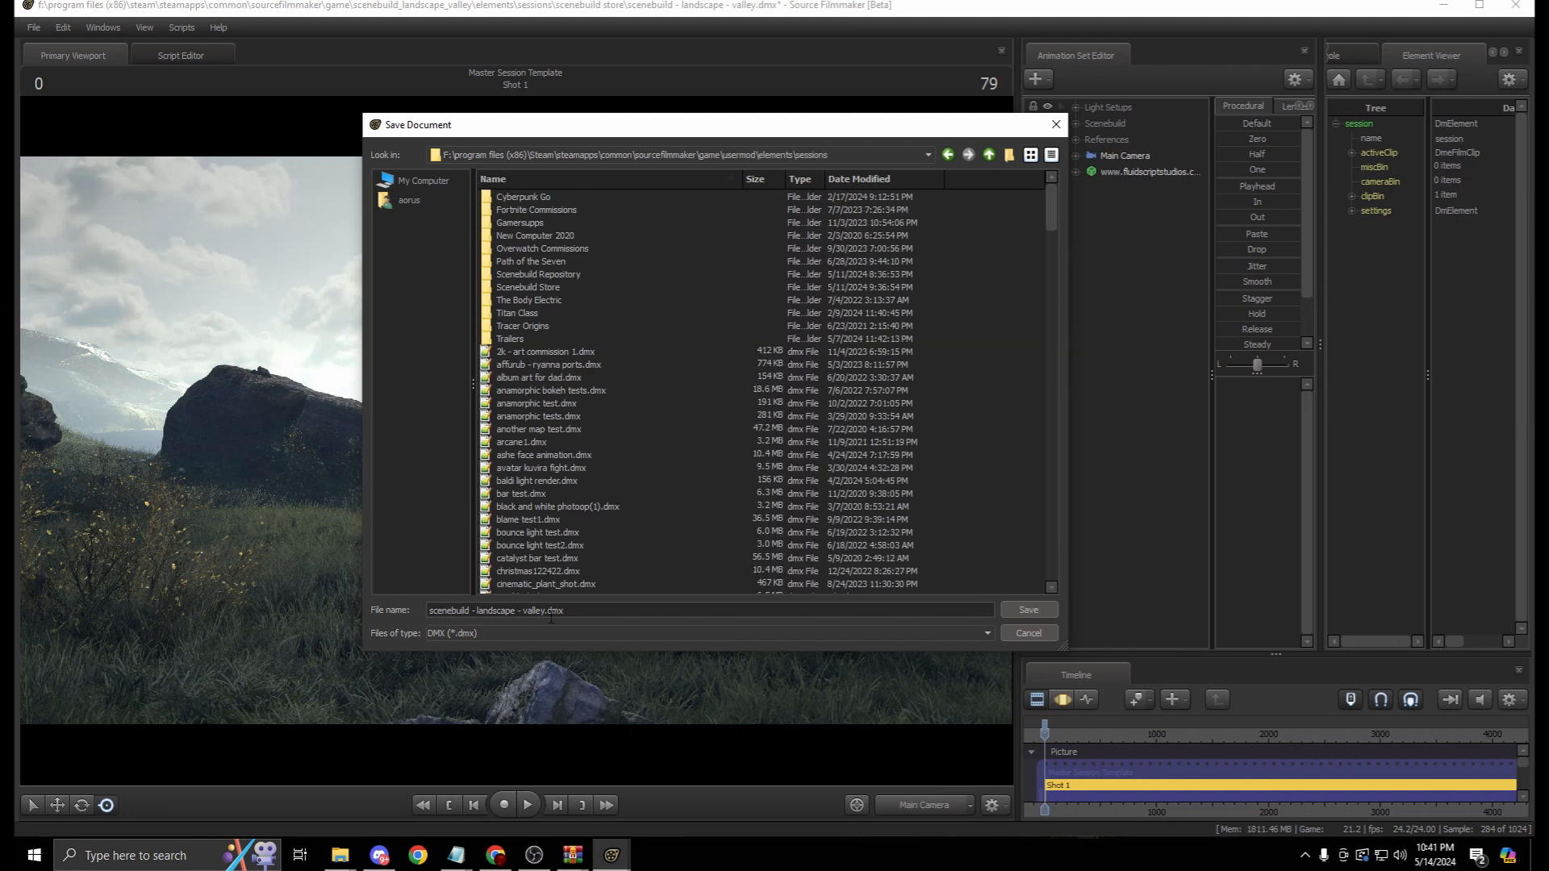
Name the session copy Valley Movie, keeping the .dmx extension, and save it
drag(545, 611, 385, 597)
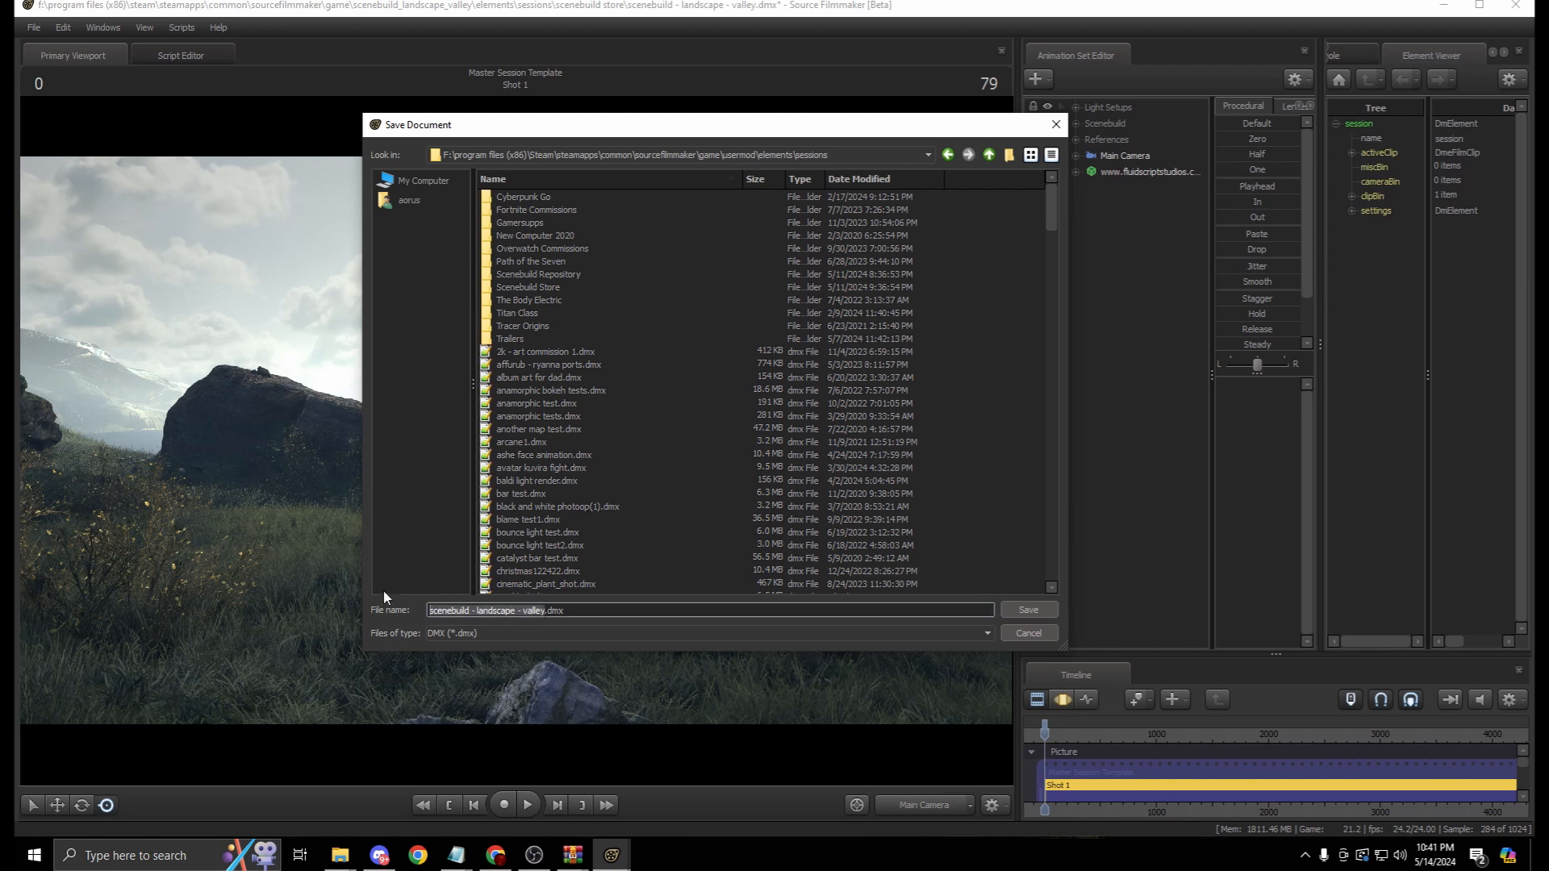
text(my sce)
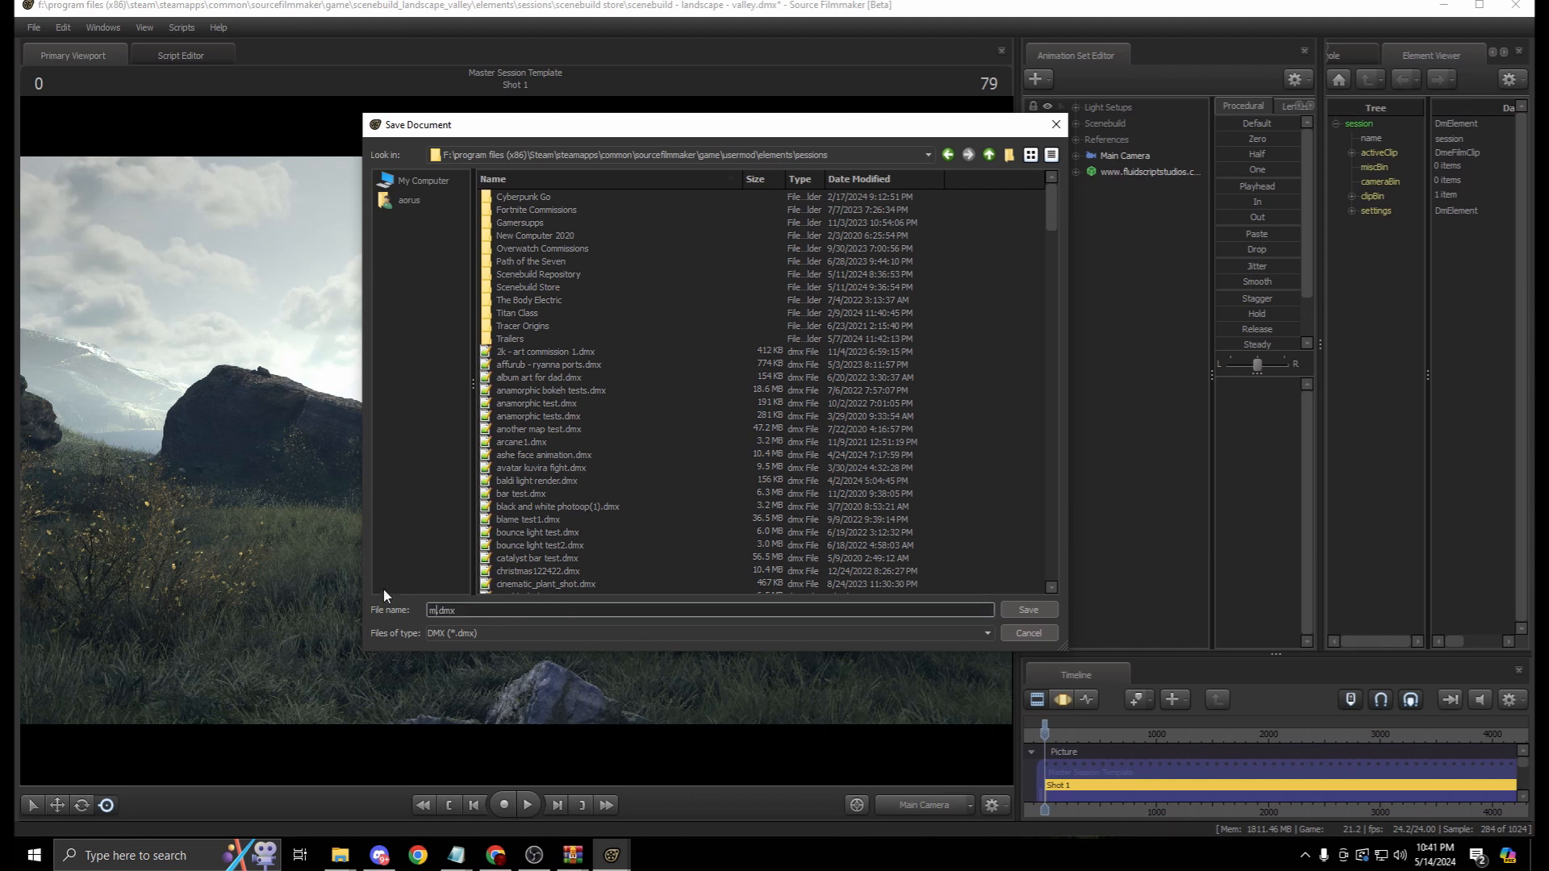
key(BackSpace)
key(BackSpace)
key(BackSpace)
key(BackSpace)
key(BackSpace)
key(BackSpace)
text(Valley Movie)
key(Return)
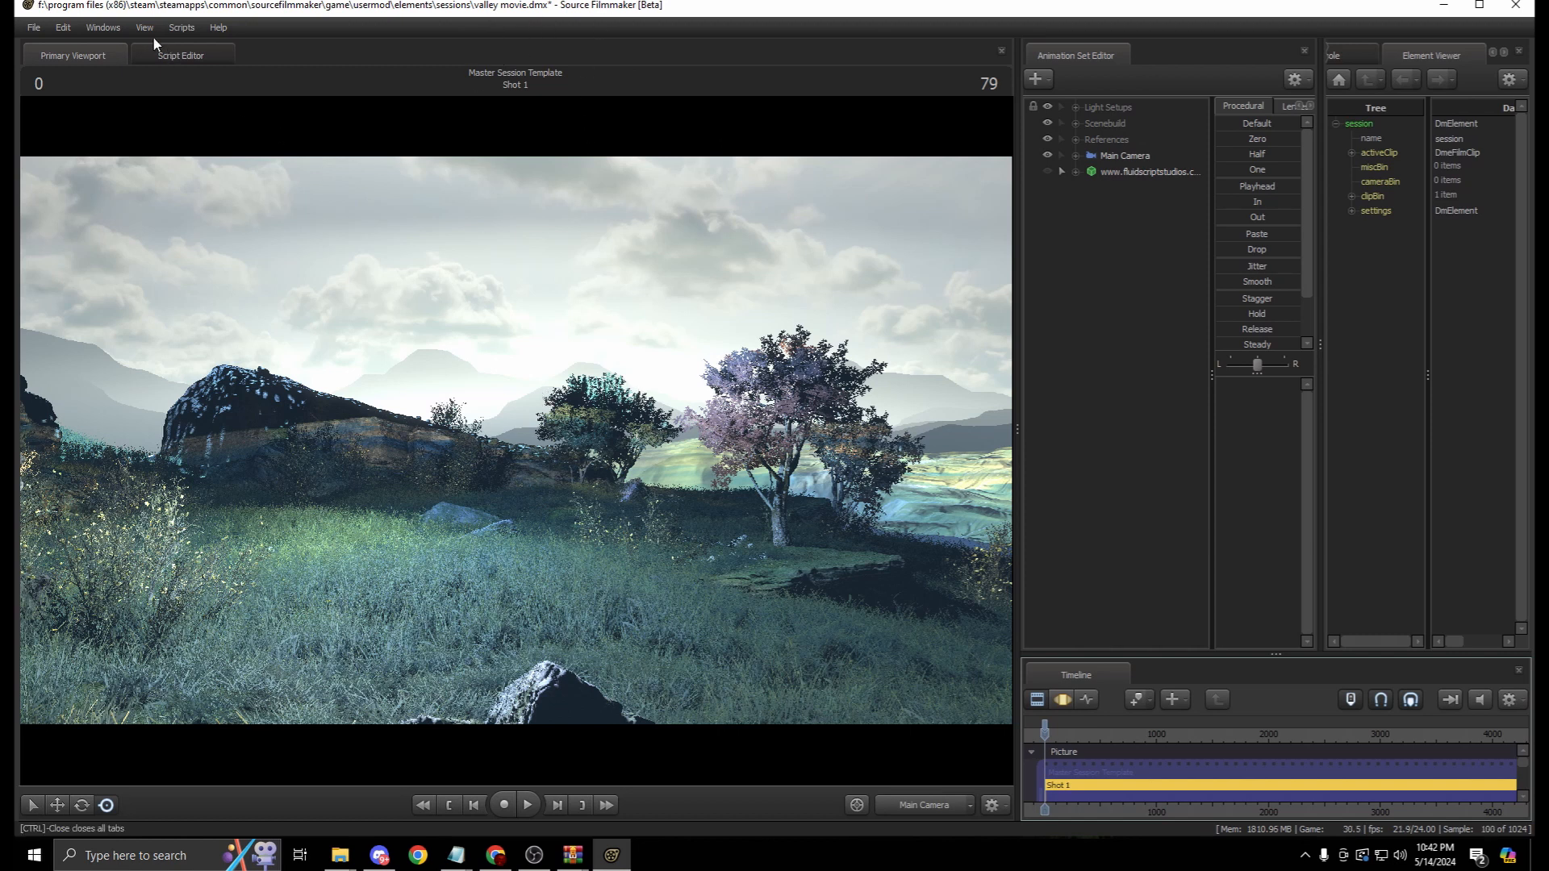
Sort the usermod sessions by newest modification date and open valley movie.dmx
click(34, 27)
click(61, 58)
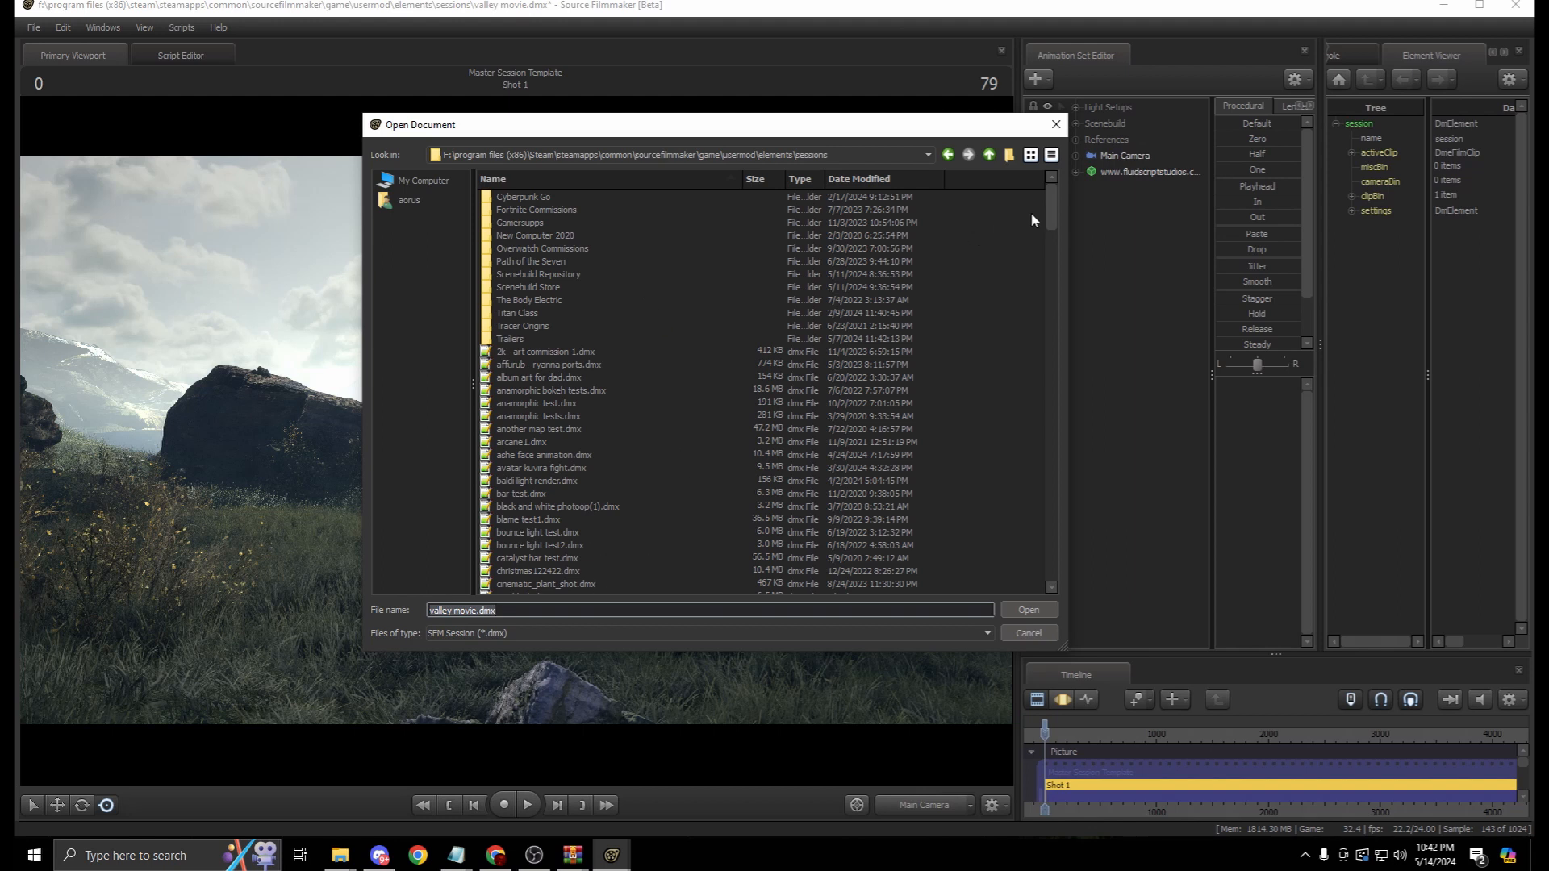
click(900, 181)
click(866, 185)
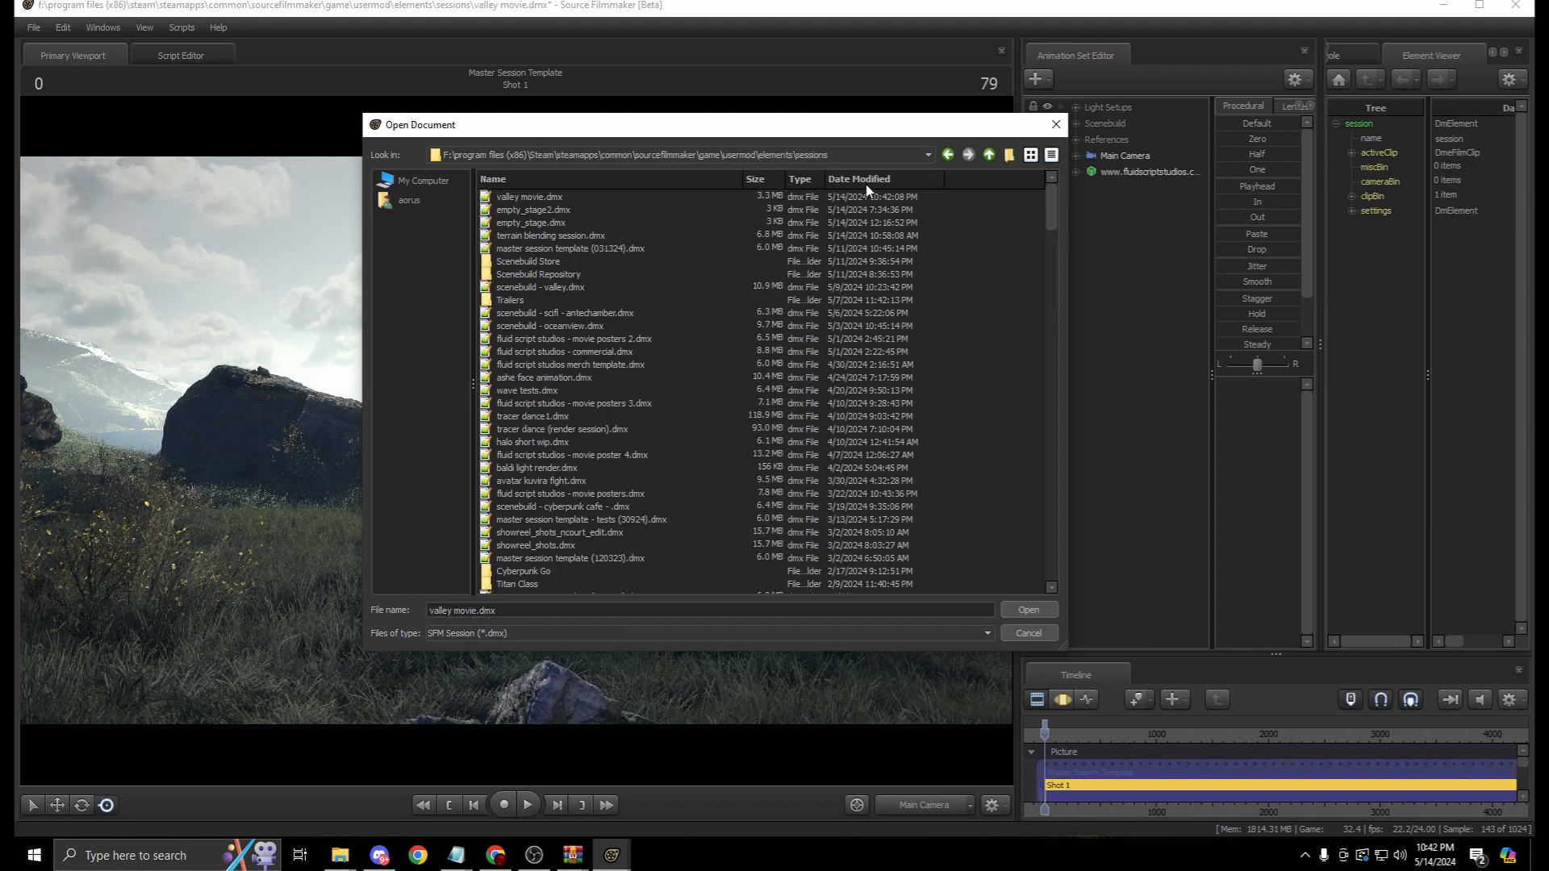
click(516, 196)
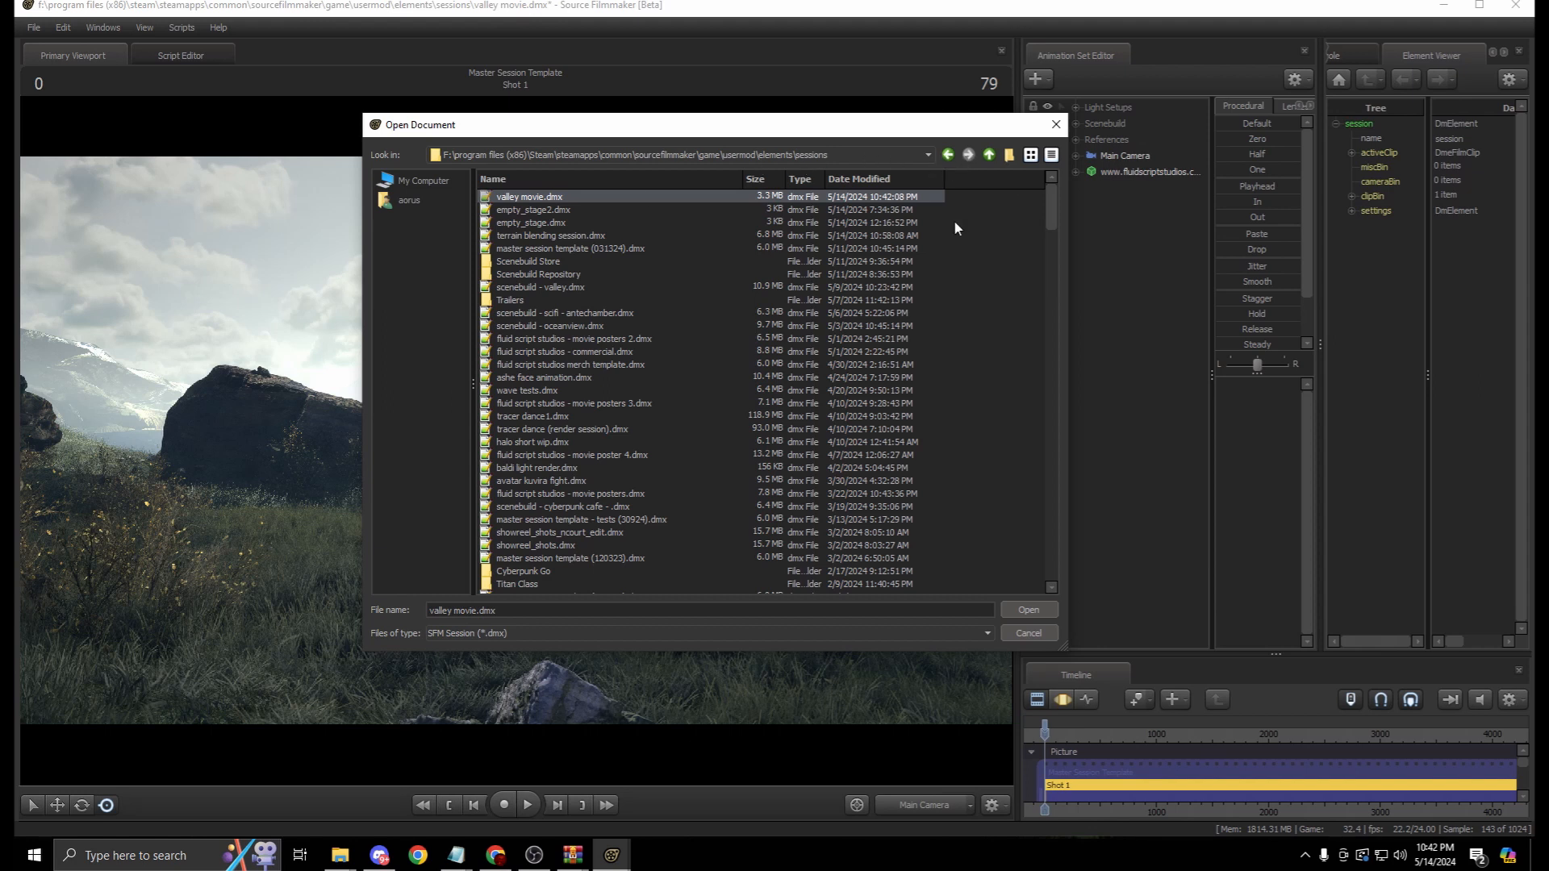
click(1029, 610)
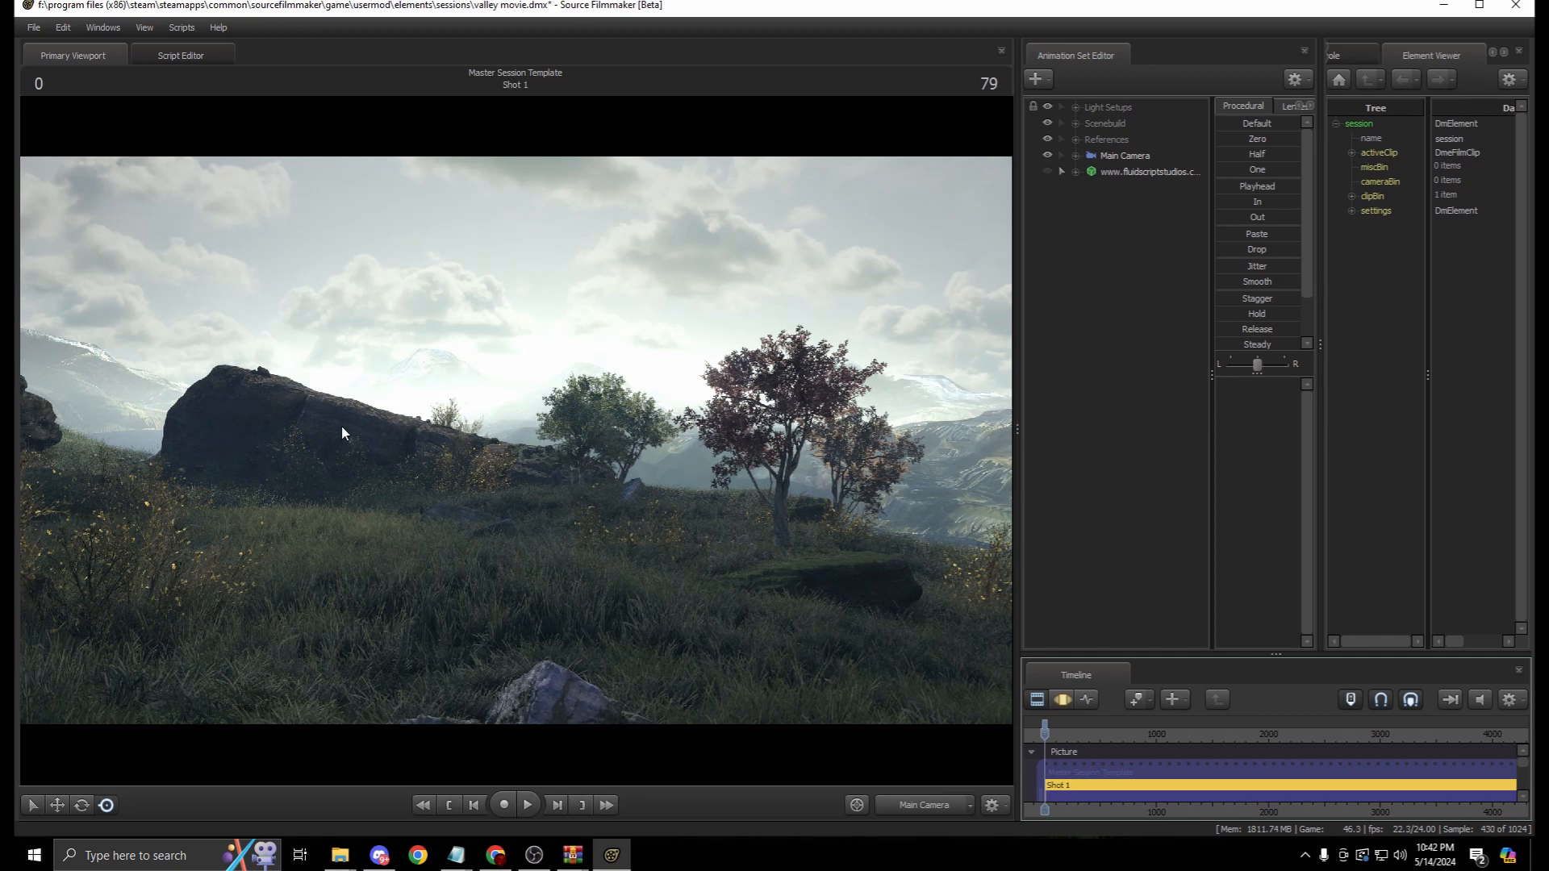
Run the umfc directional scale patch script and close its information dialog
click(179, 29)
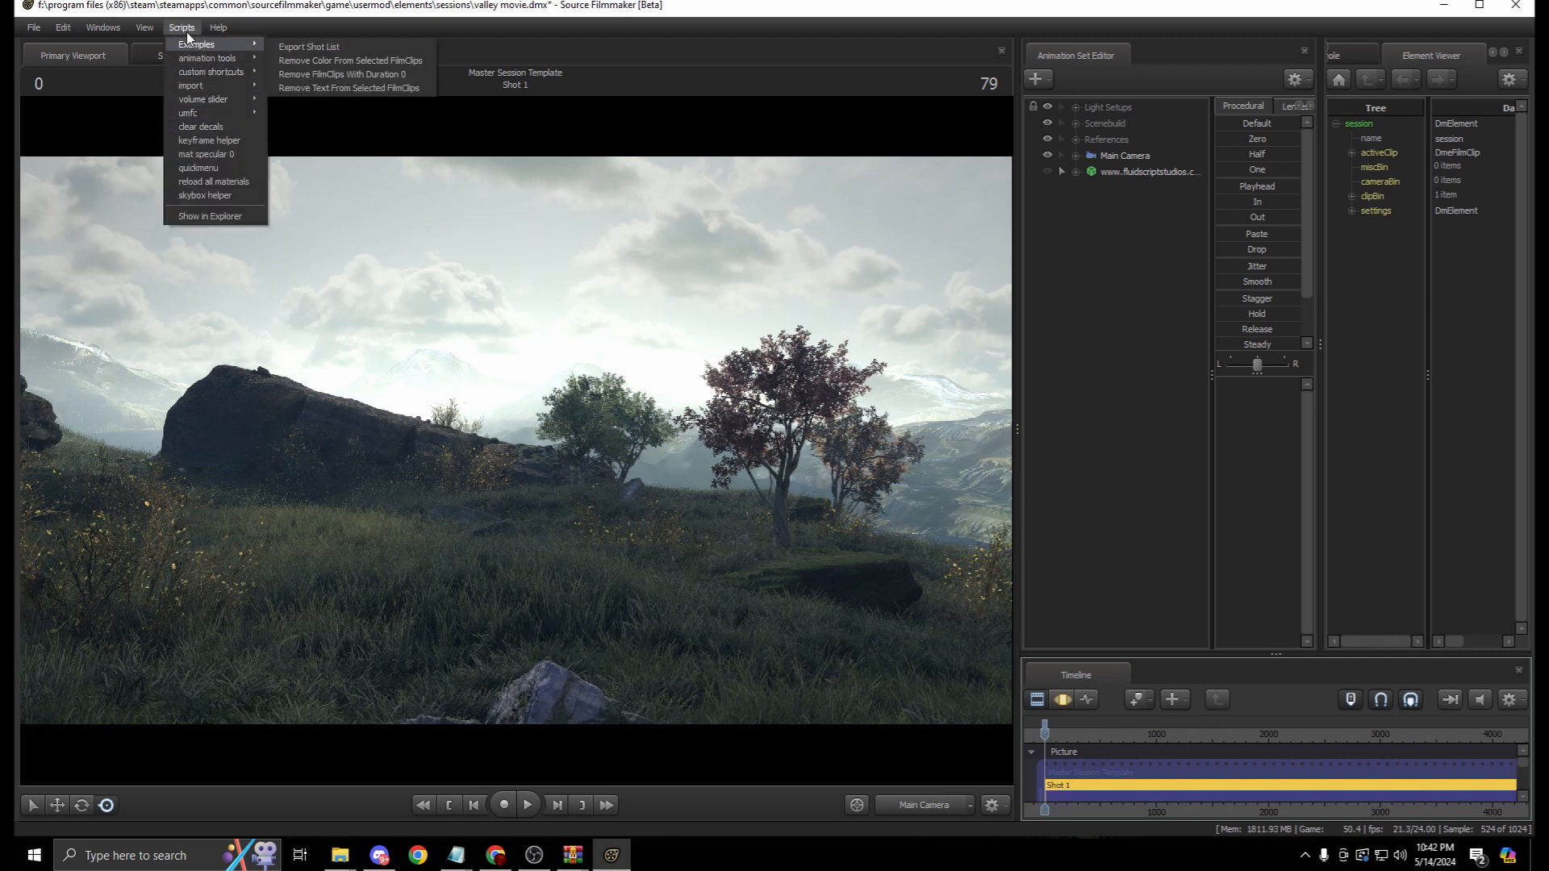
click(183, 29)
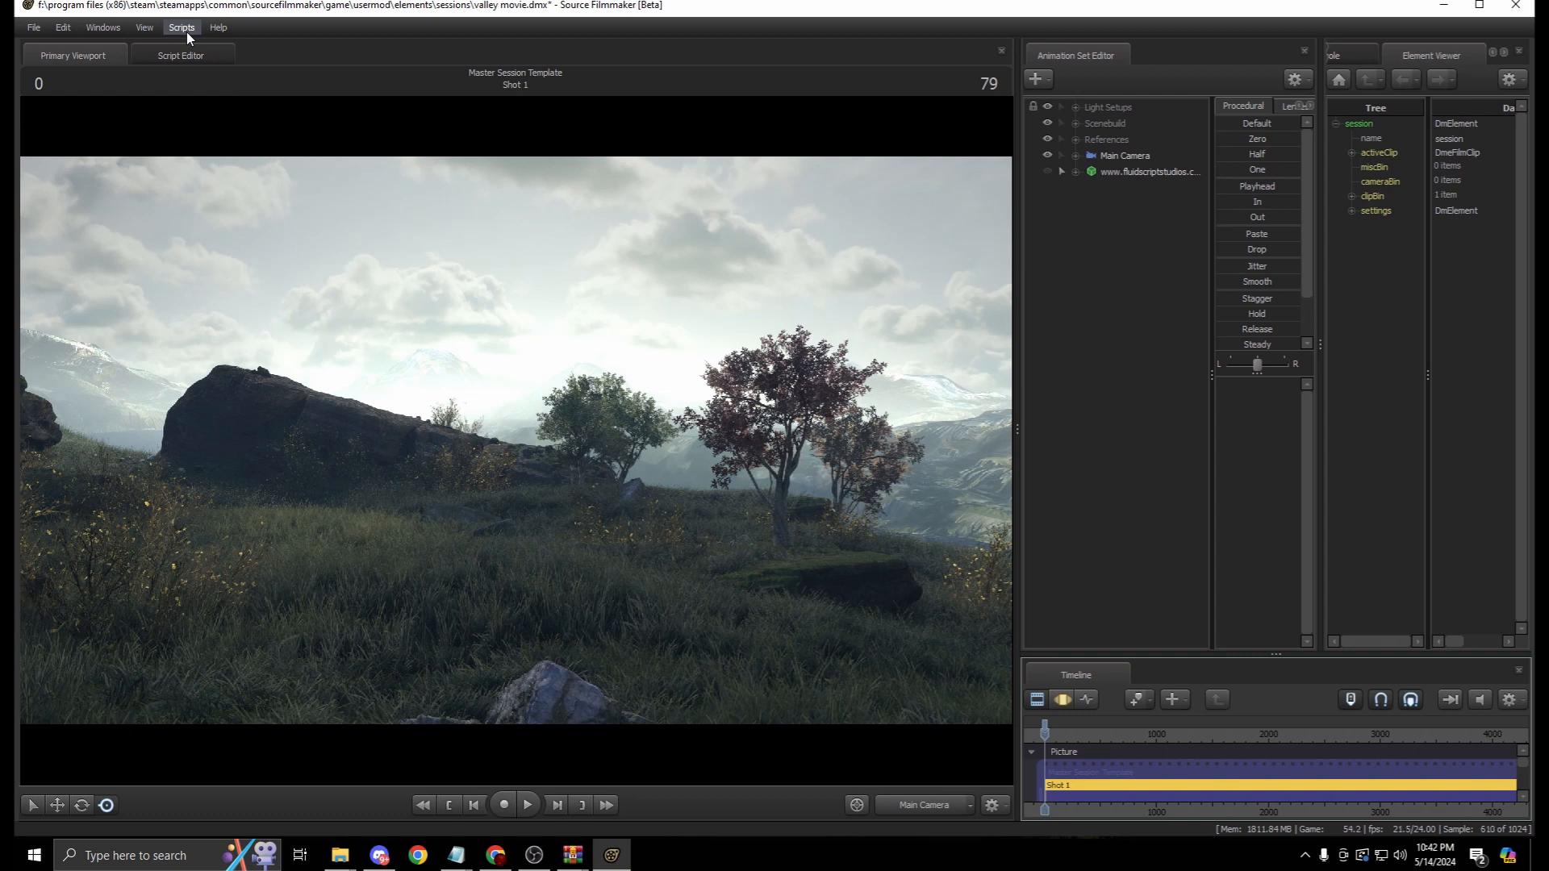
click(182, 30)
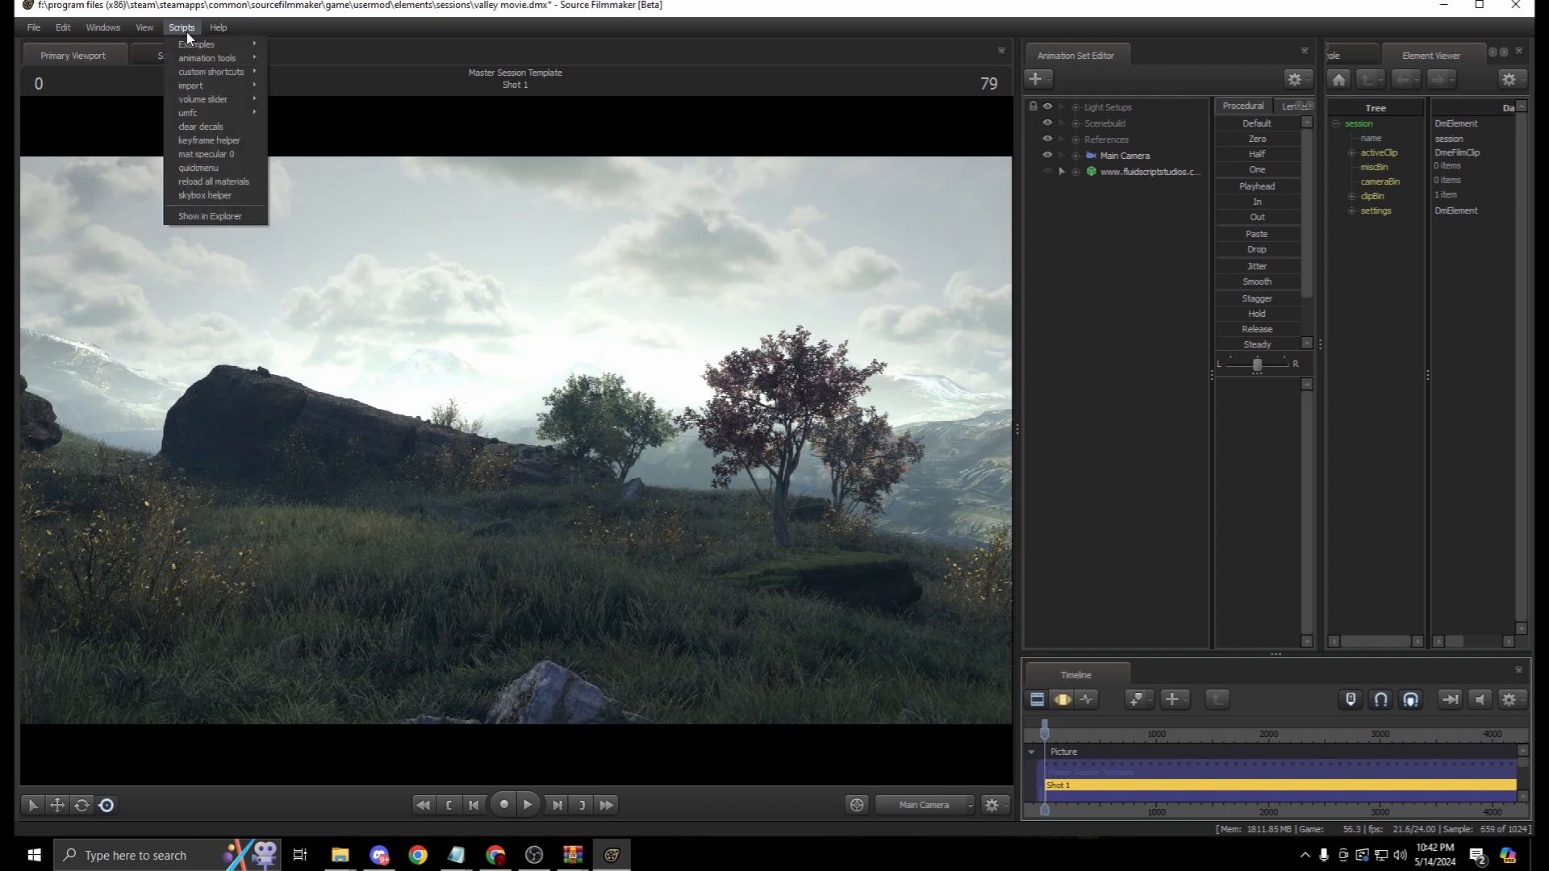
click(184, 29)
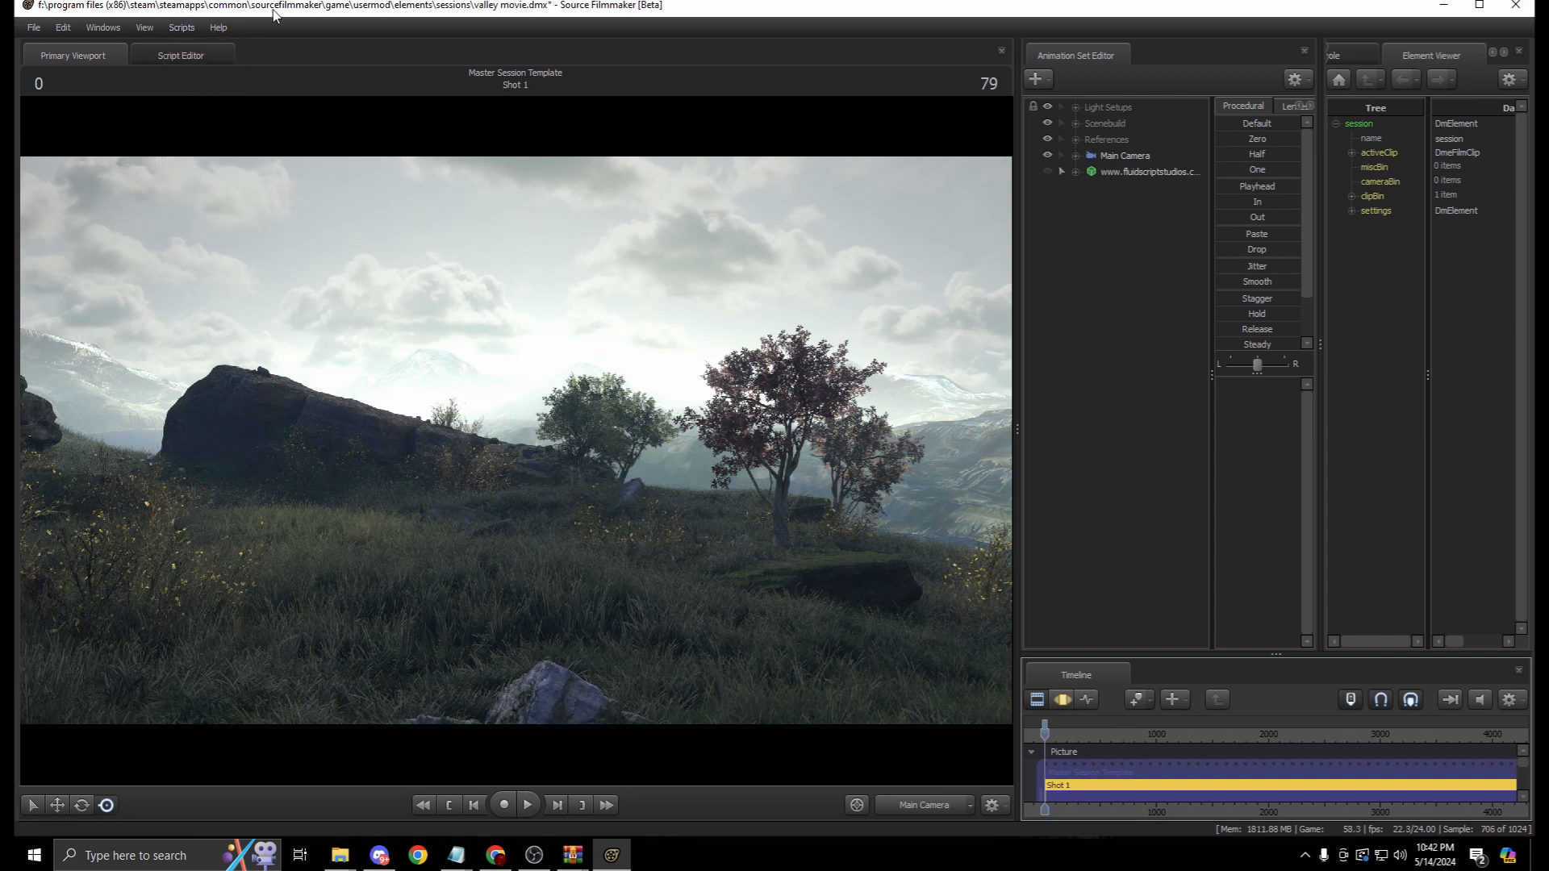
click(182, 29)
mouse_move(224, 114)
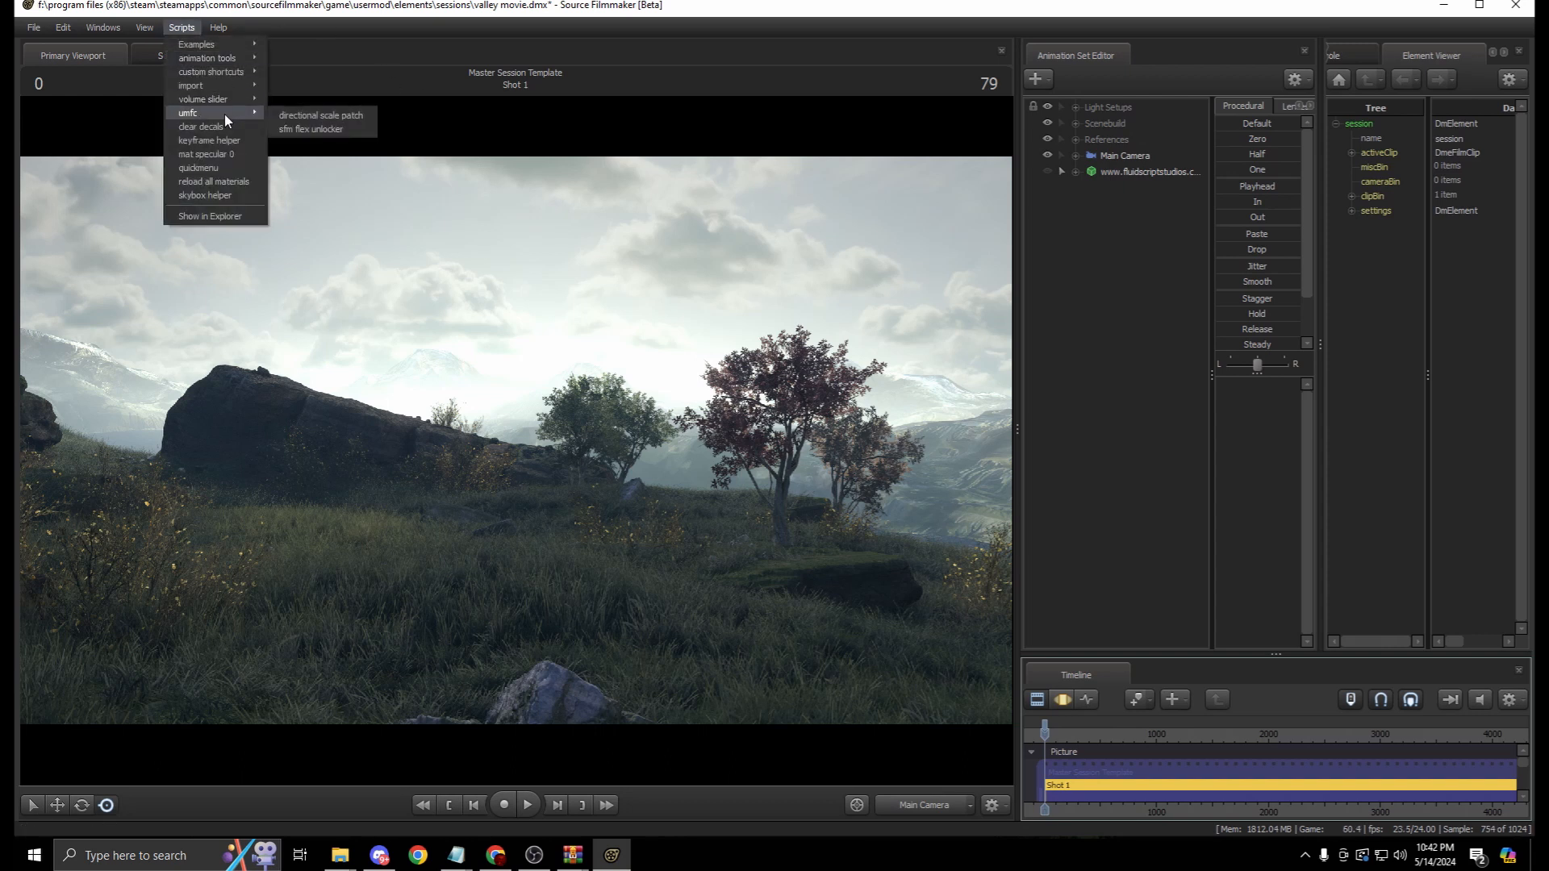
click(289, 118)
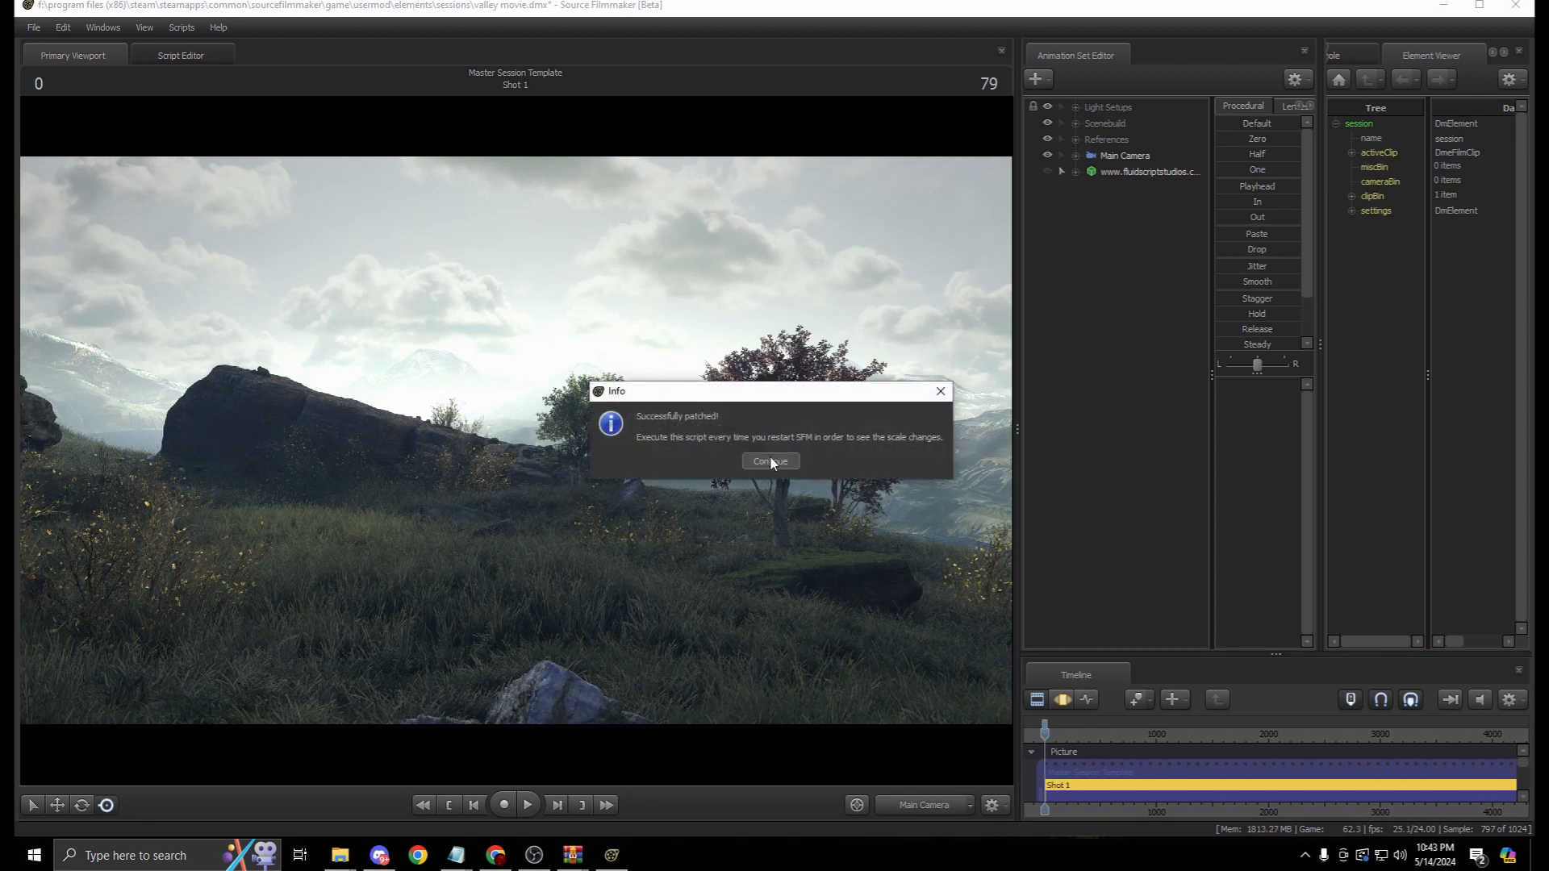
click(770, 462)
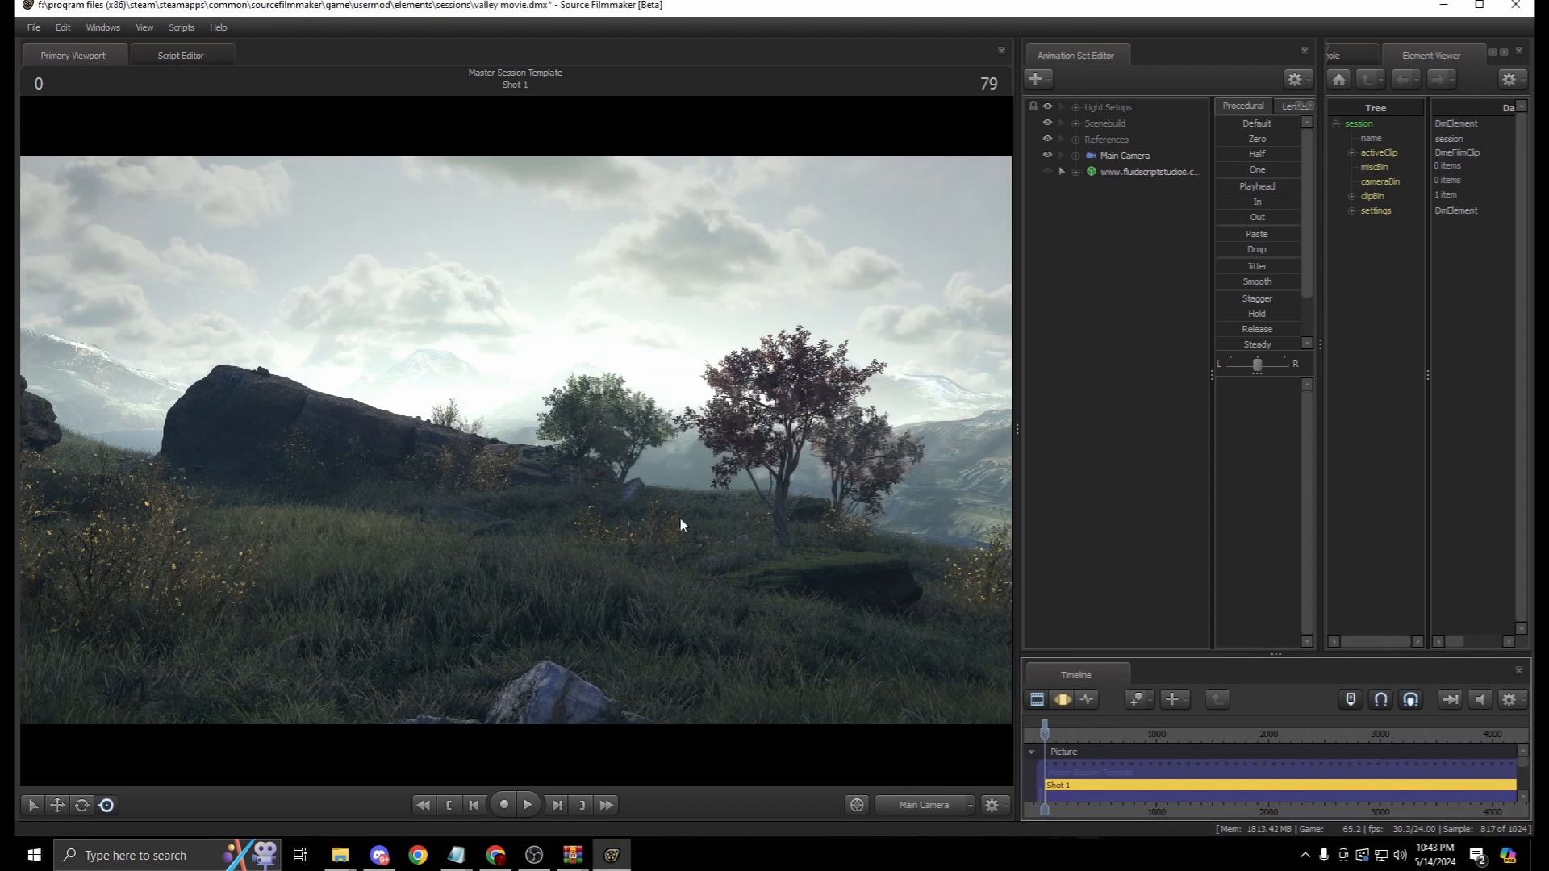
click(1062, 694)
click(1039, 696)
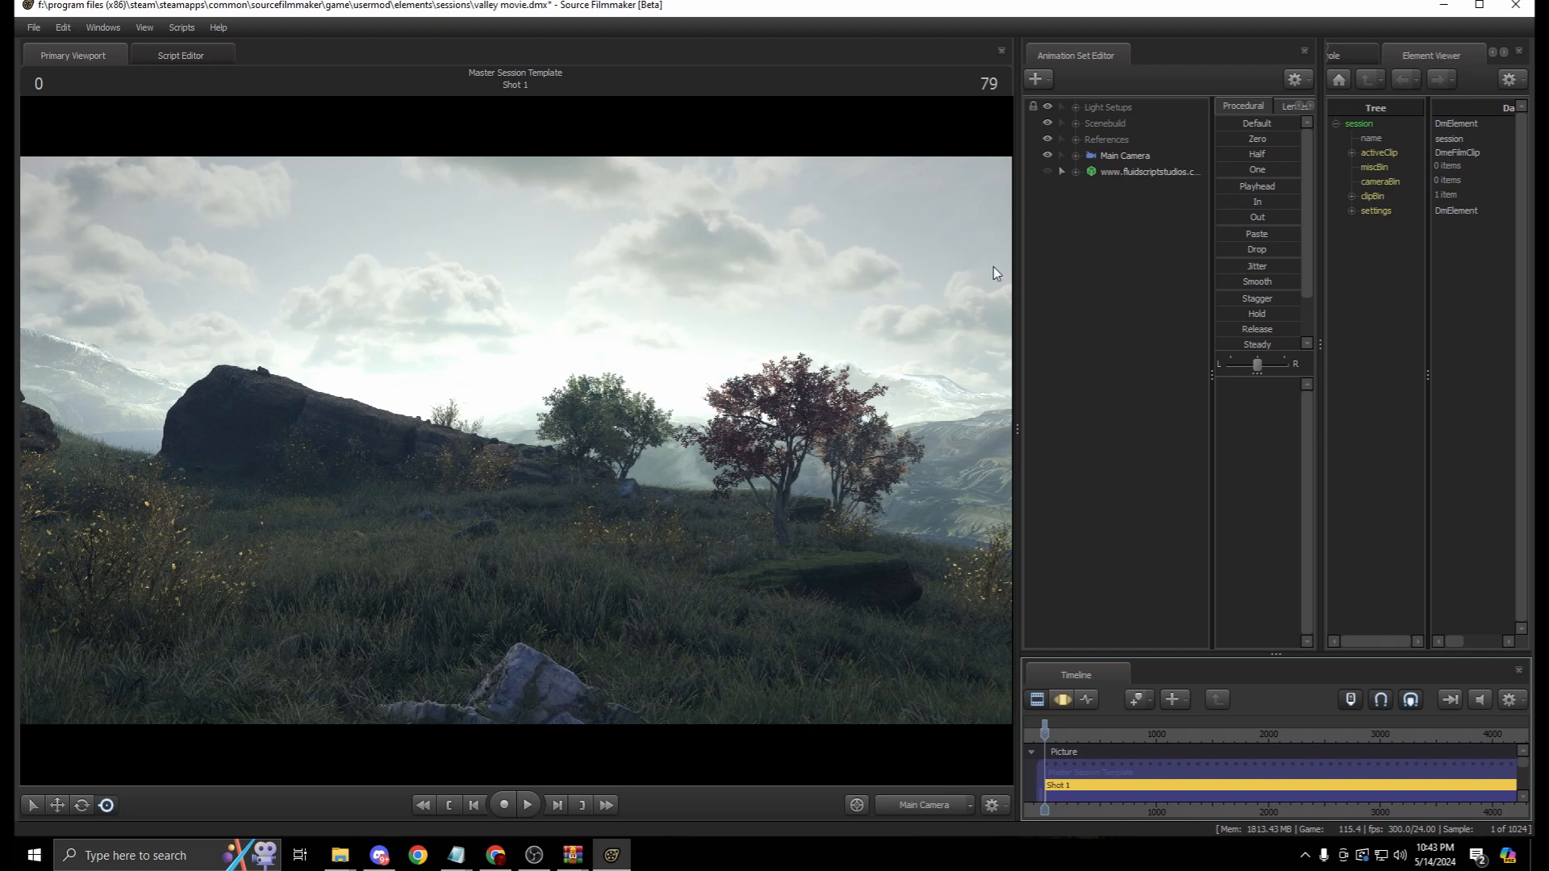
Create an animation set for a new camera and look through camera1 in the primary viewport
right_click(1082, 205)
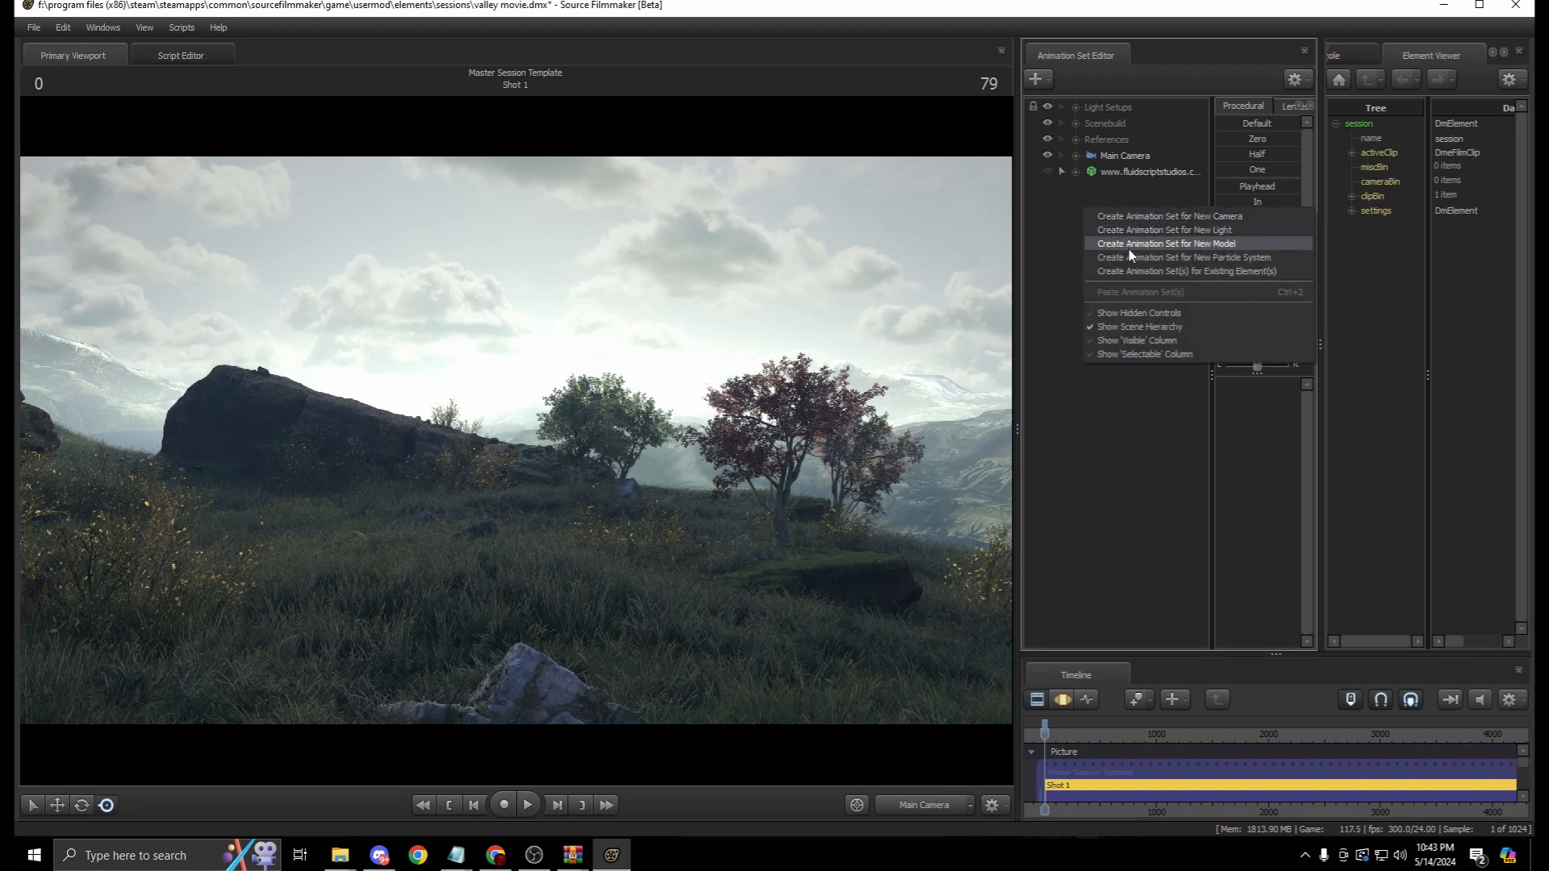
click(1159, 215)
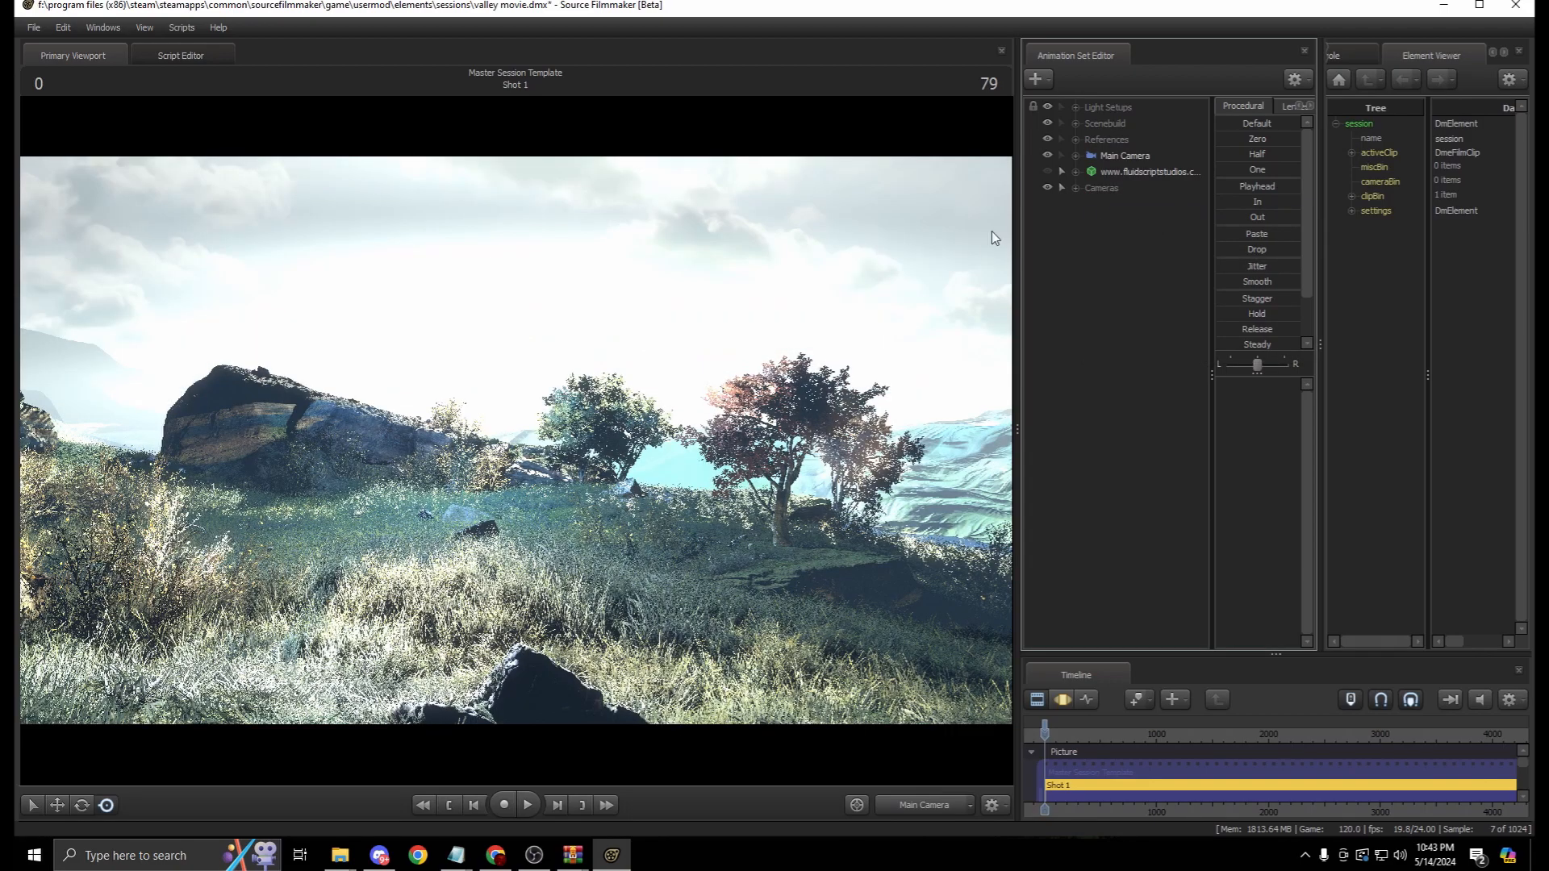
click(1075, 188)
click(1131, 205)
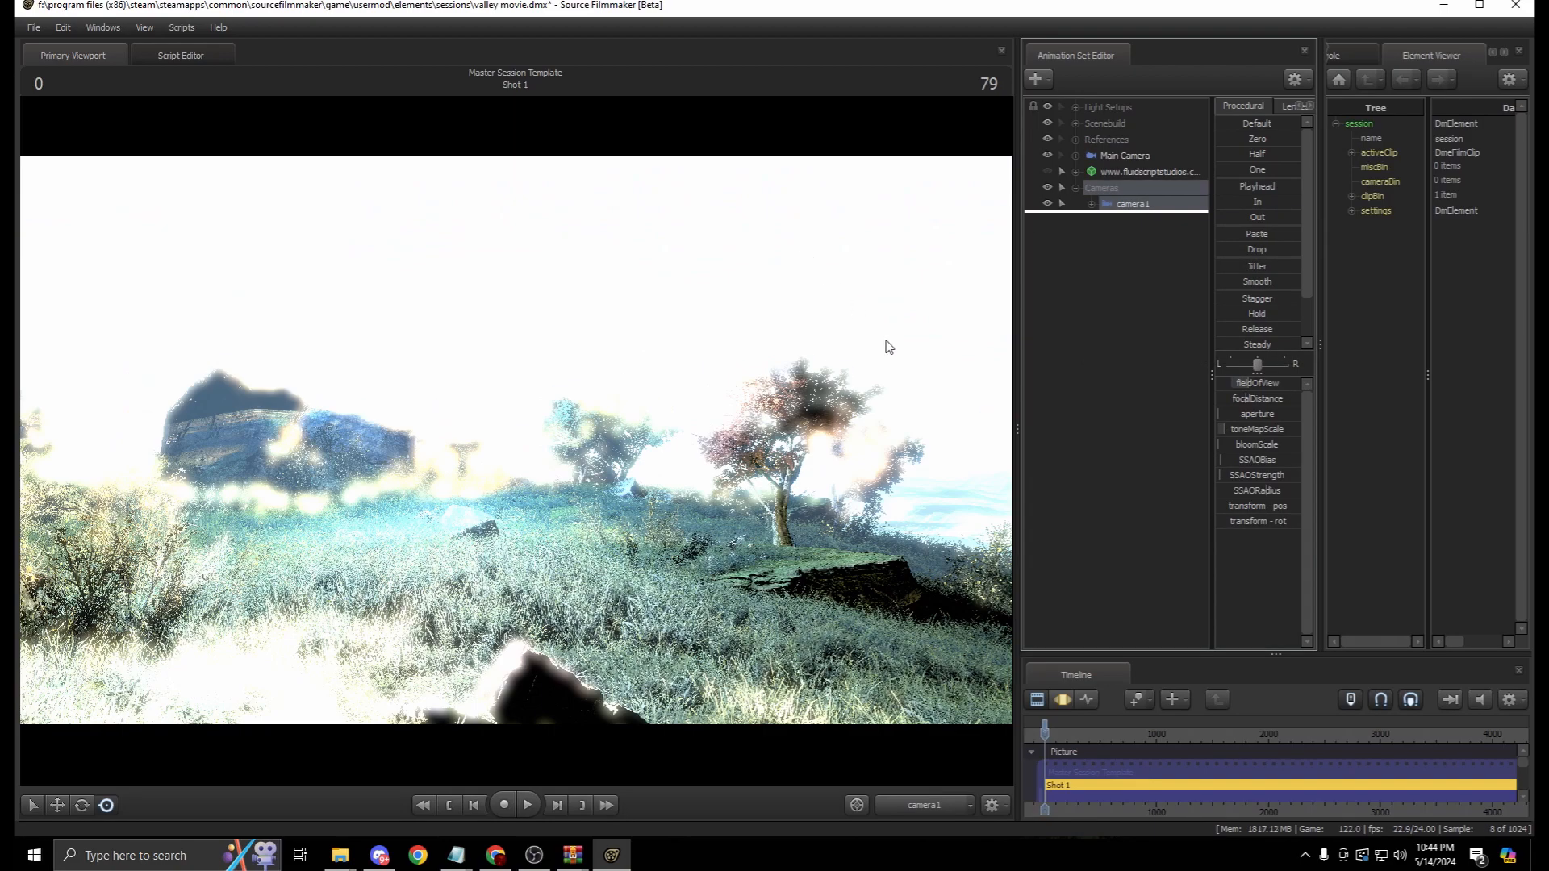
Fly camera1 away from the valley set until the whole set and the large sphere behind it are in view
mouse_move(516, 440)
mouse_down()
mouse_move(504, 444)
mouse_move(533, 463)
mouse_move(855, 452)
mouse_move(520, 448)
mouse_move(557, 484)
mouse_move(565, 428)
mouse_move(831, 411)
mouse_move(525, 441)
mouse_move(510, 413)
mouse_up()
key(w)
key(w)
key(s)
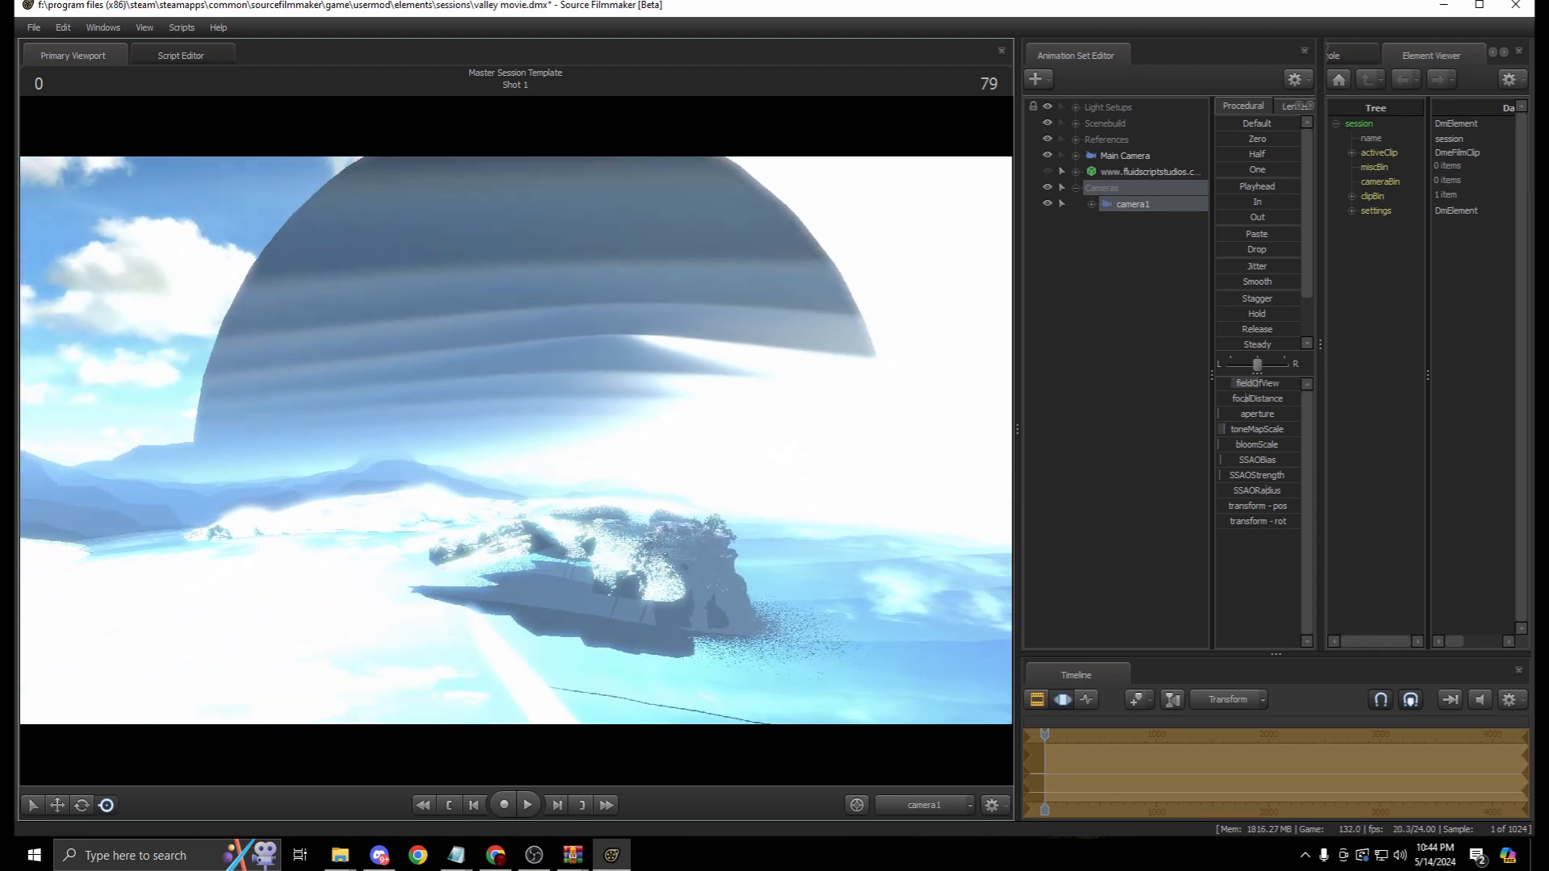
key(w)
key(s)
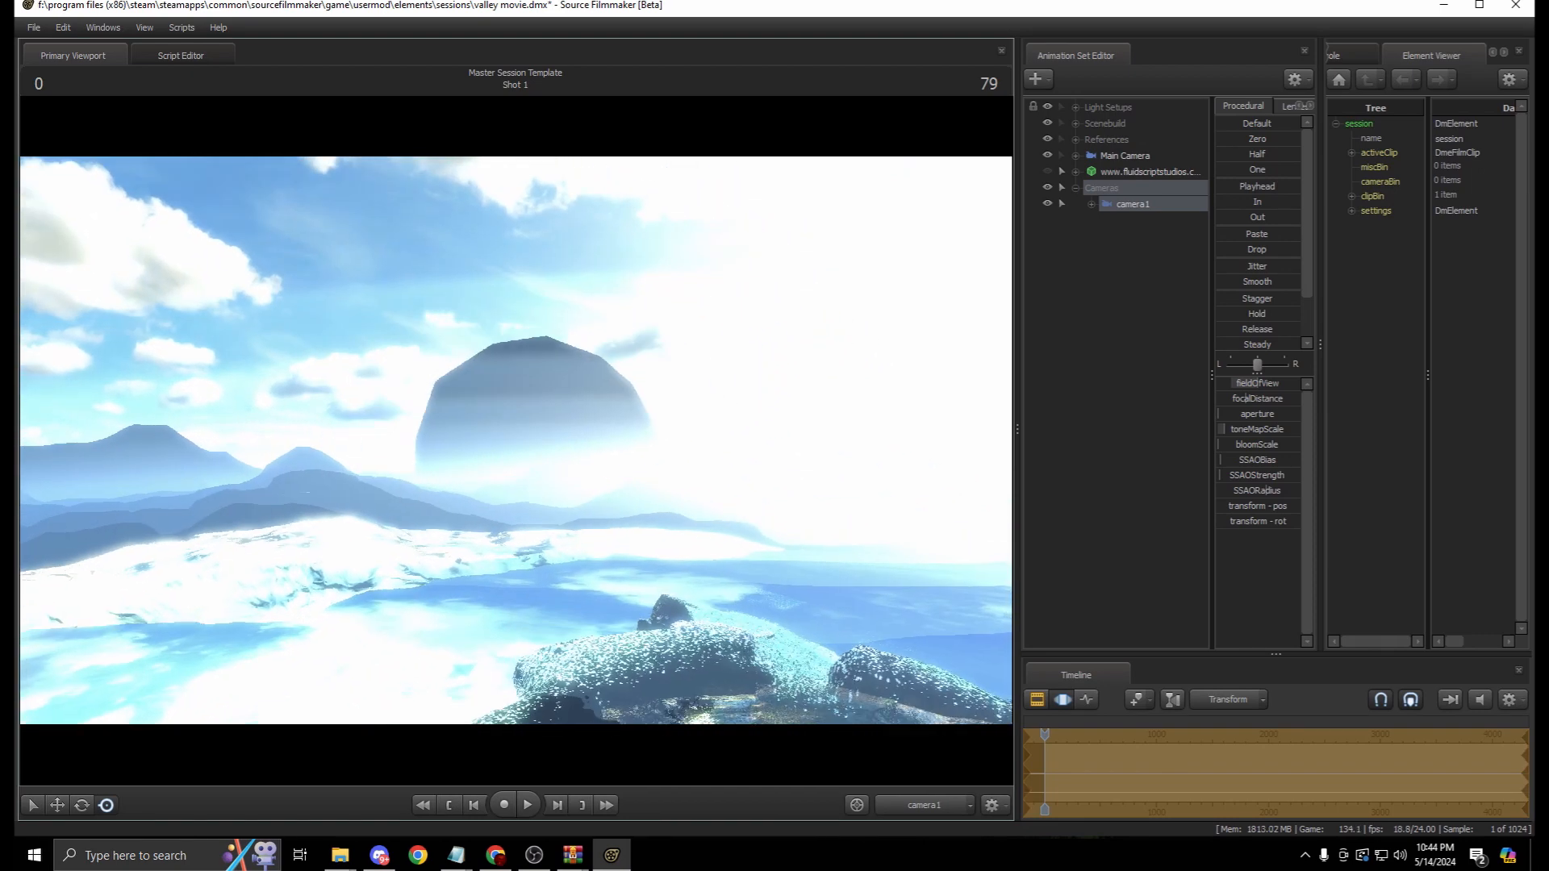
key(w)
key(w)
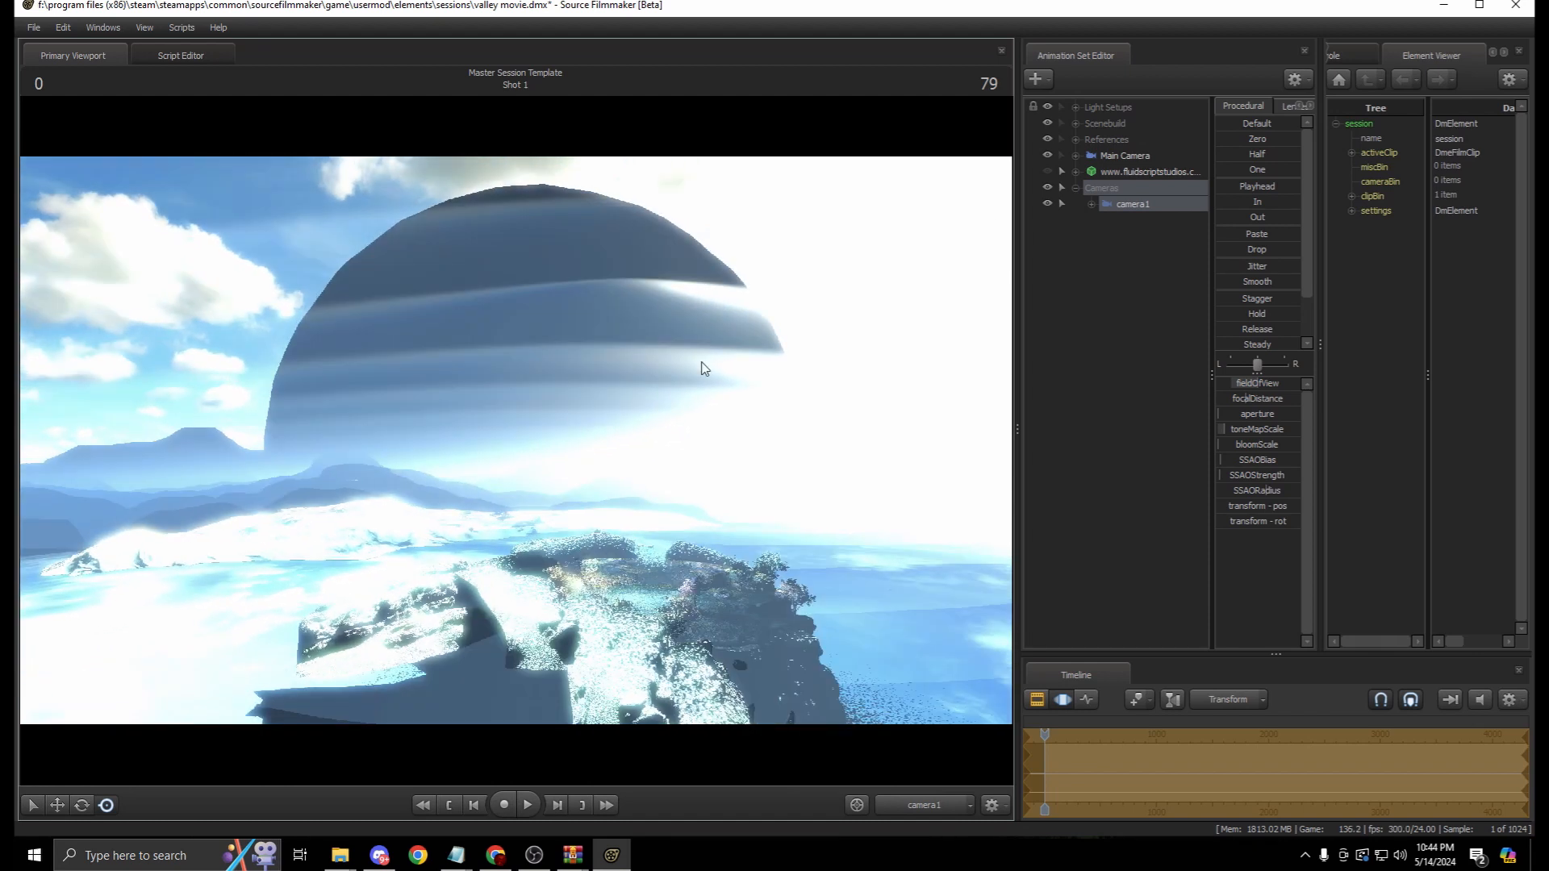
Show camera1's camera element in the Element Viewer and select its zfar value
right_click(1134, 205)
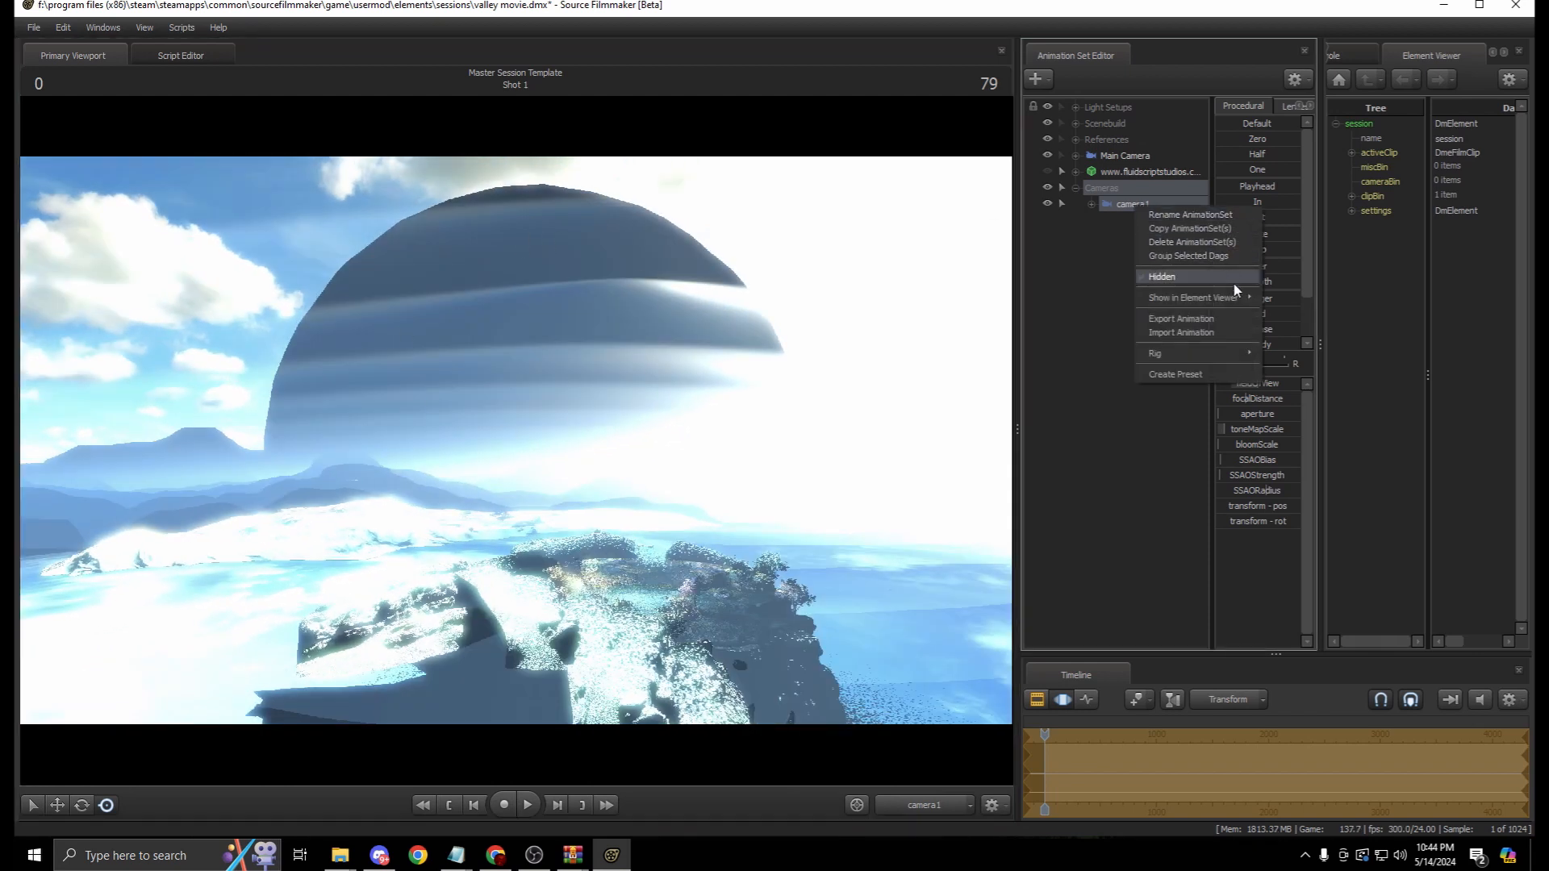
mouse_move(1247, 297)
click(1289, 315)
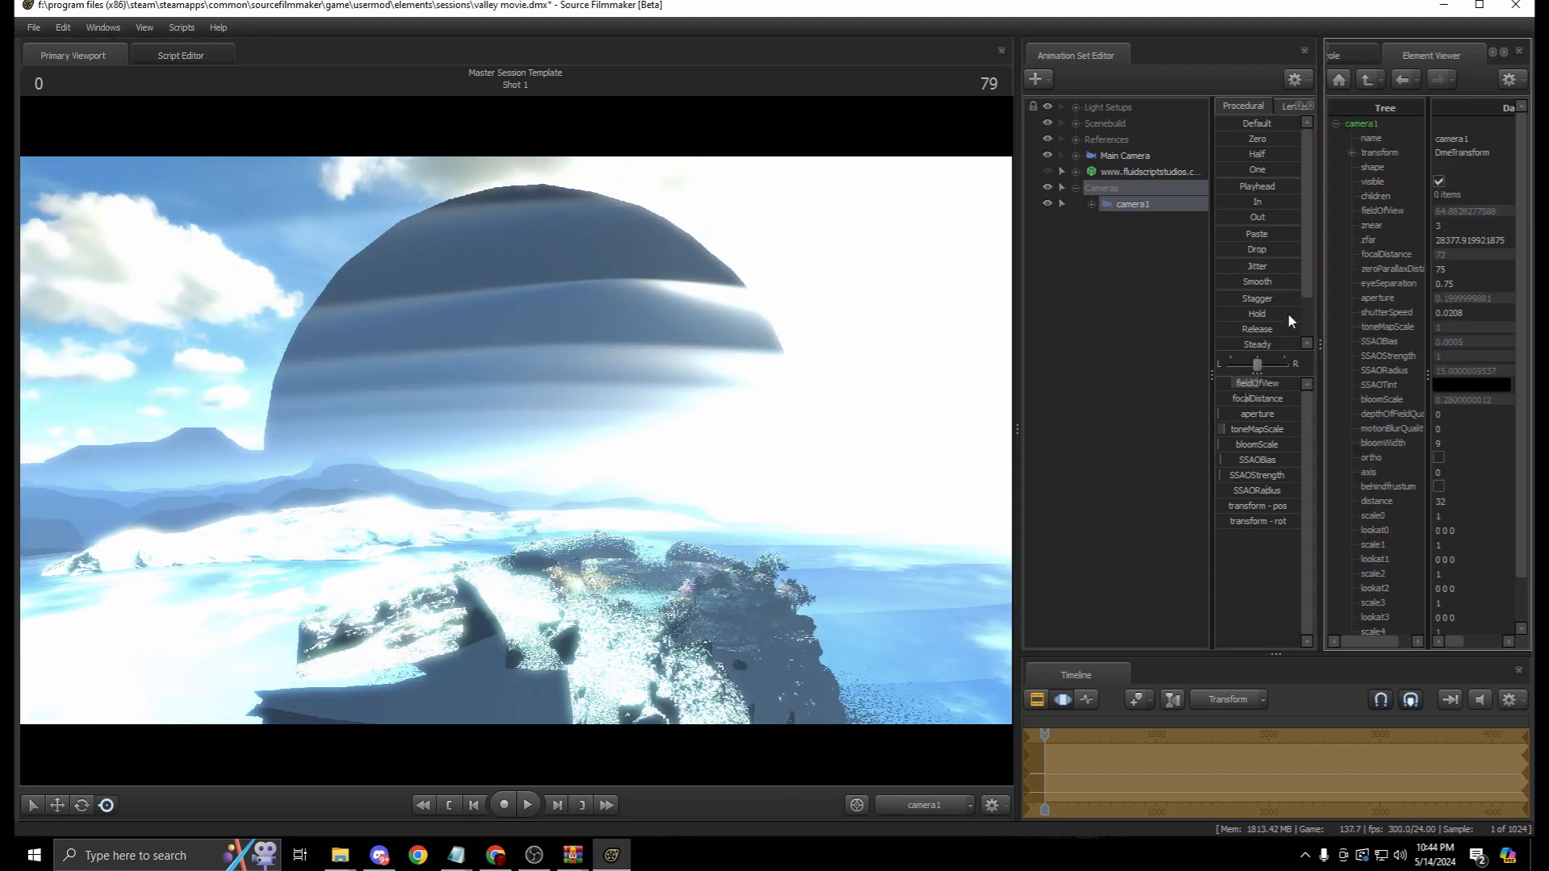
drag(1320, 222, 1220, 226)
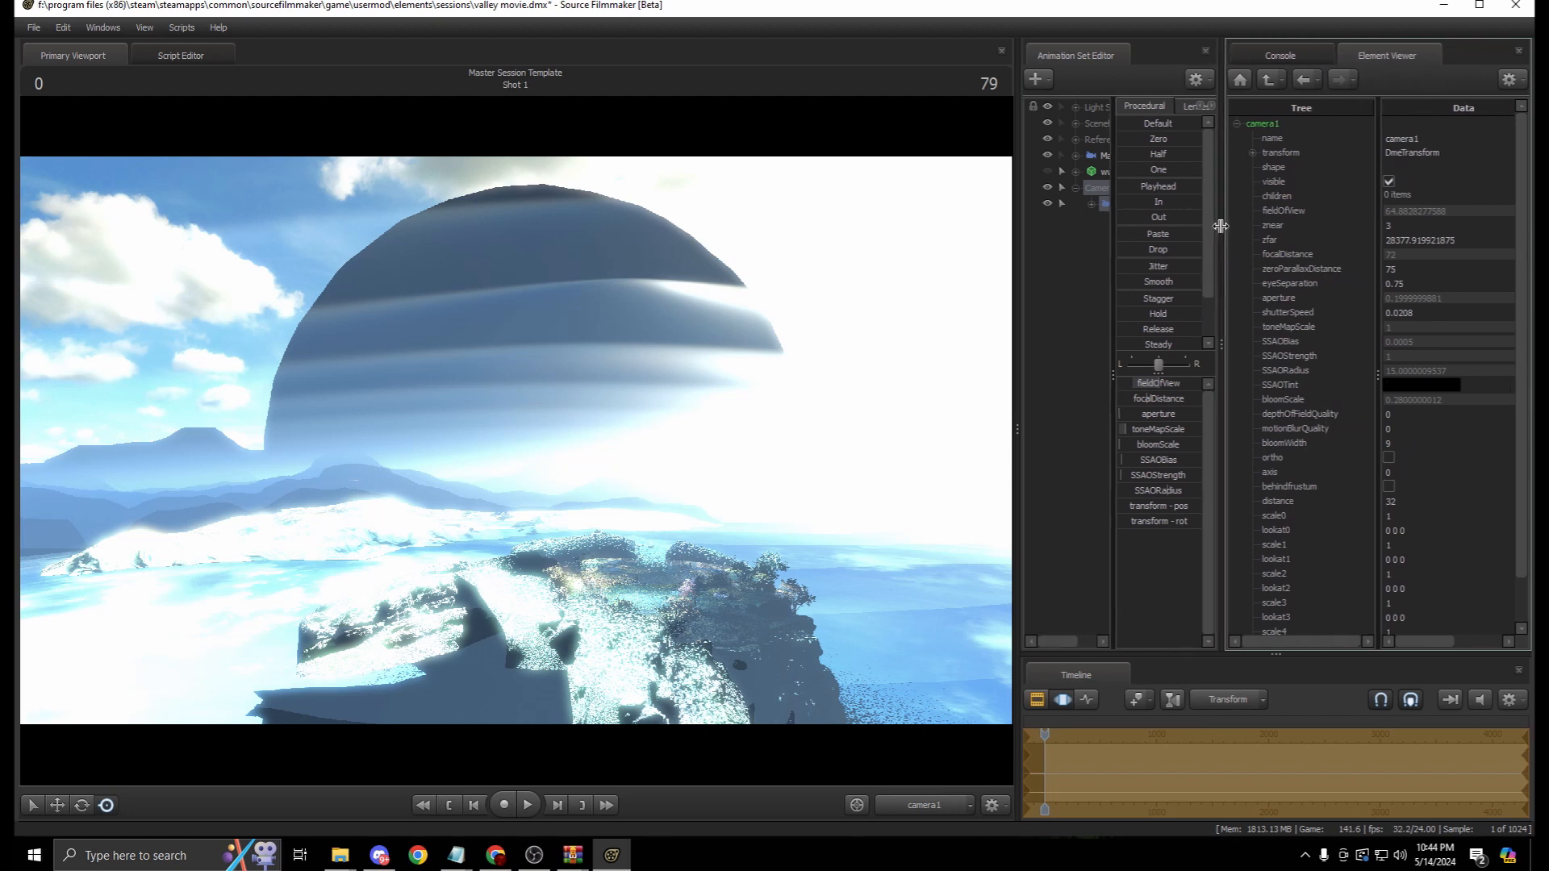
click(1405, 240)
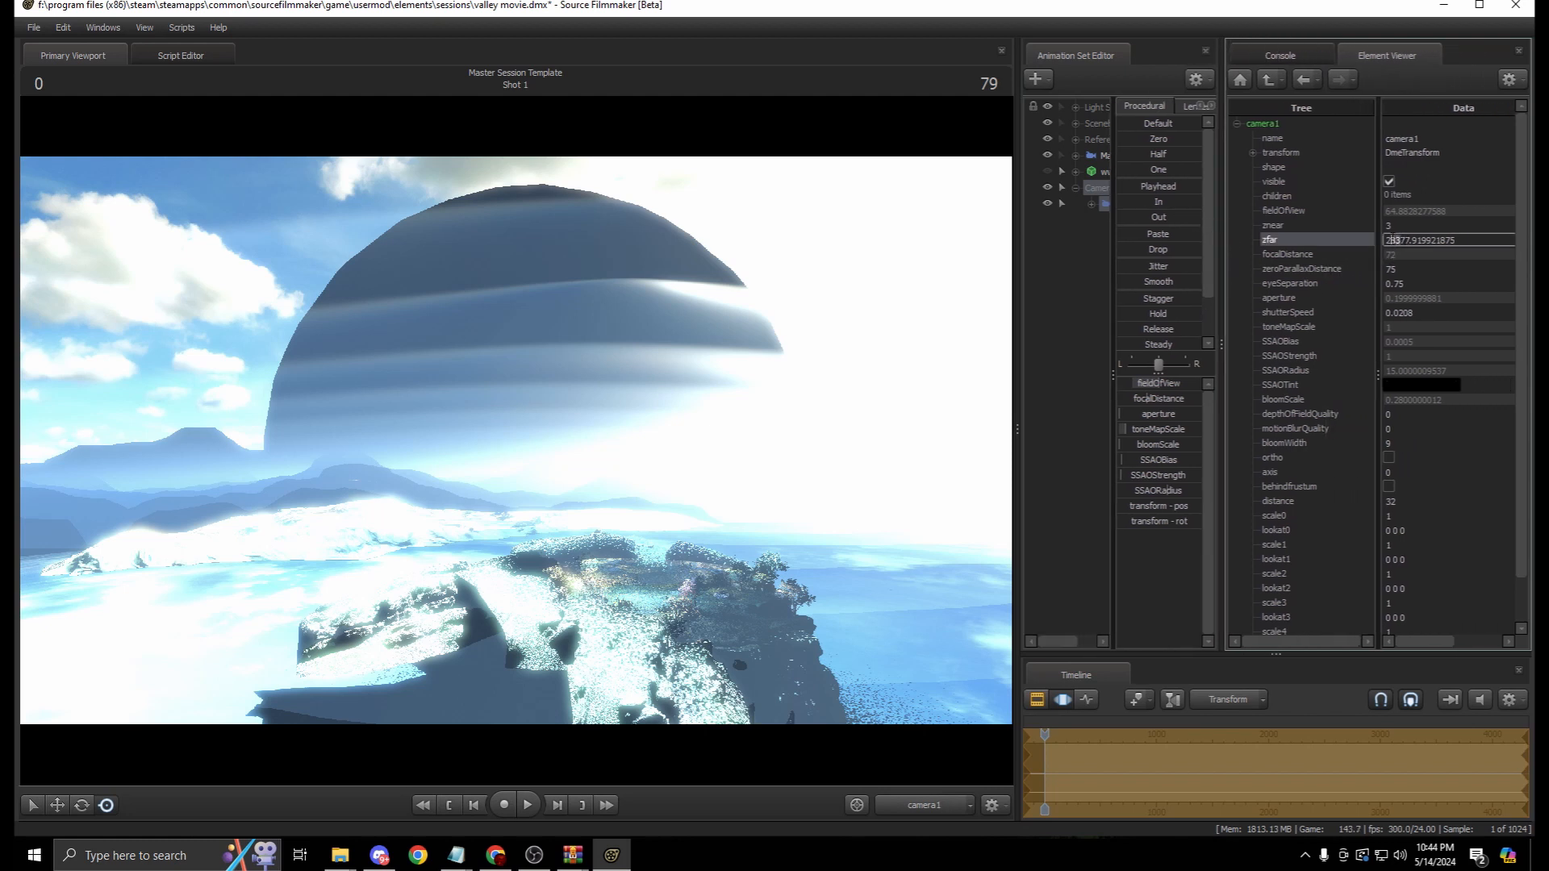
click(1406, 239)
drag(1222, 298, 1320, 297)
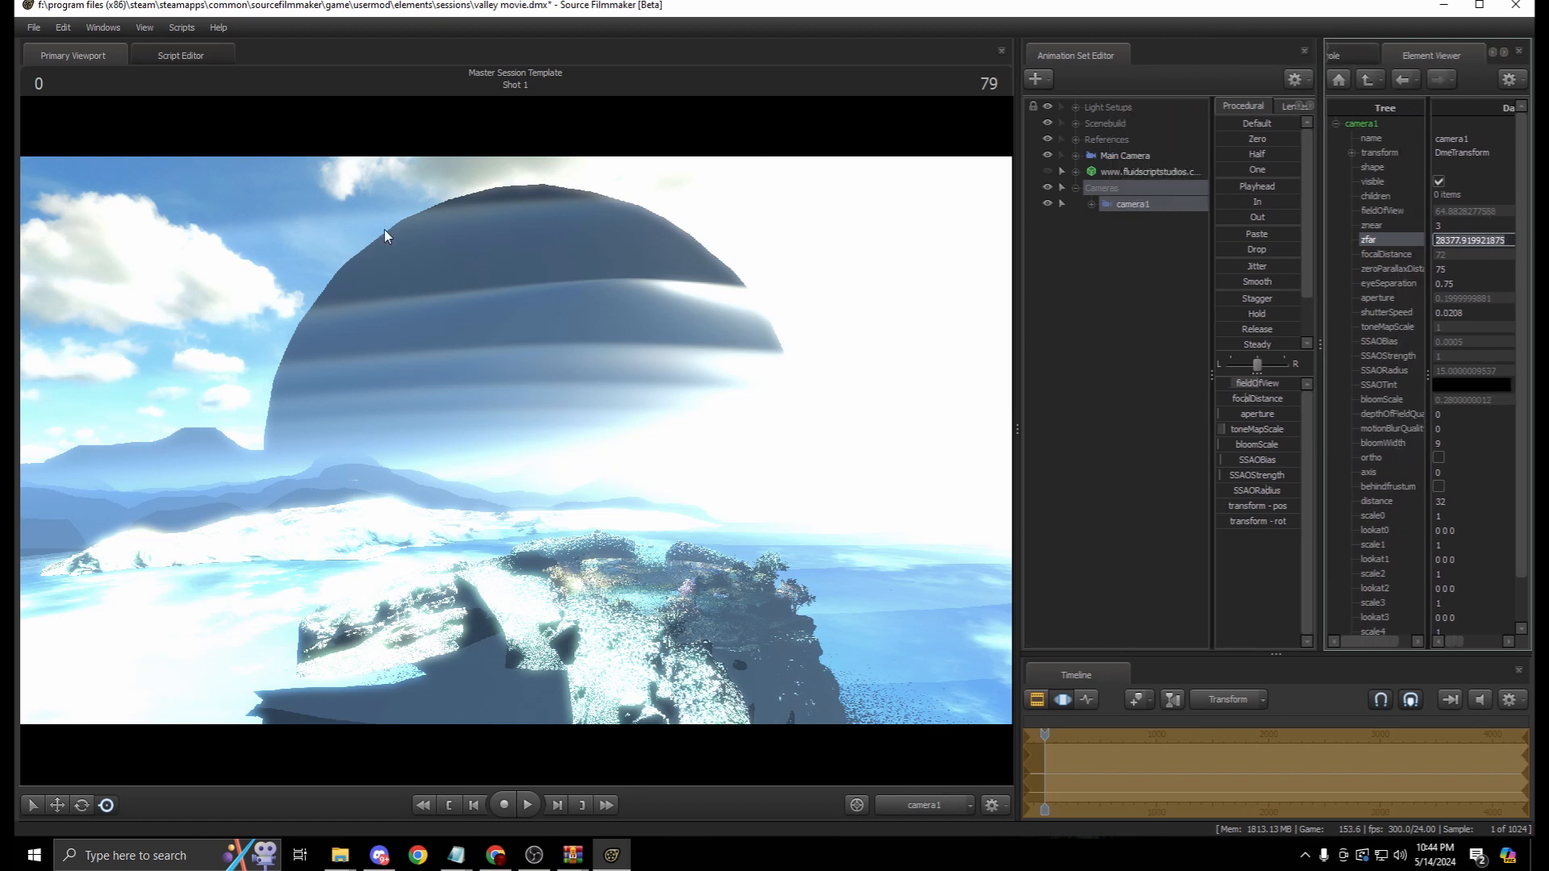
Return to Main Camera's view in the Clip Editor and remove the camera1 animation set
click(1111, 258)
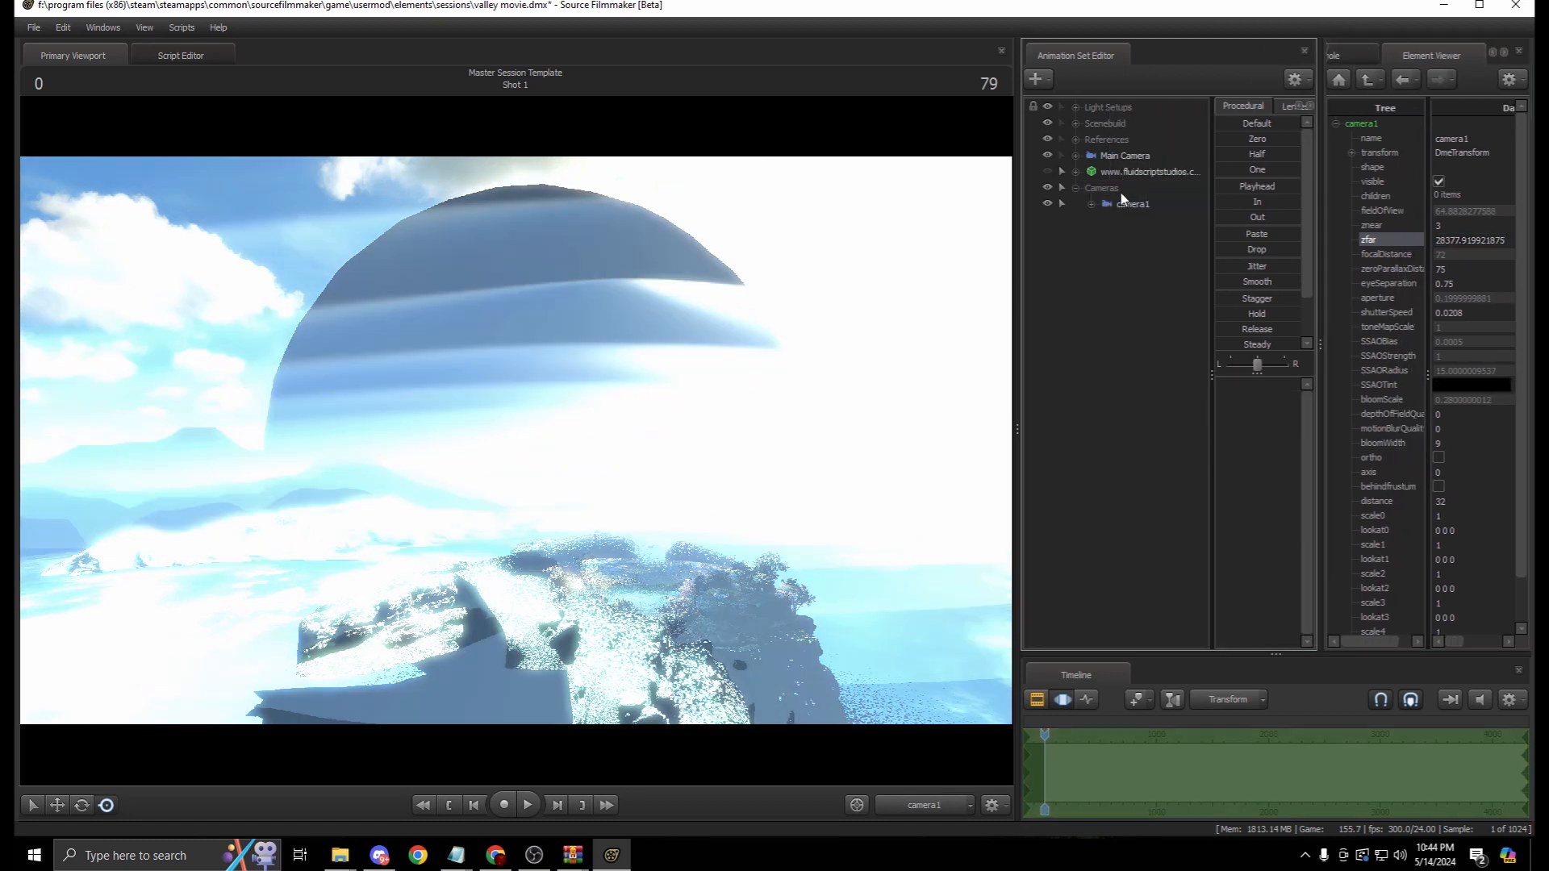
key(F2)
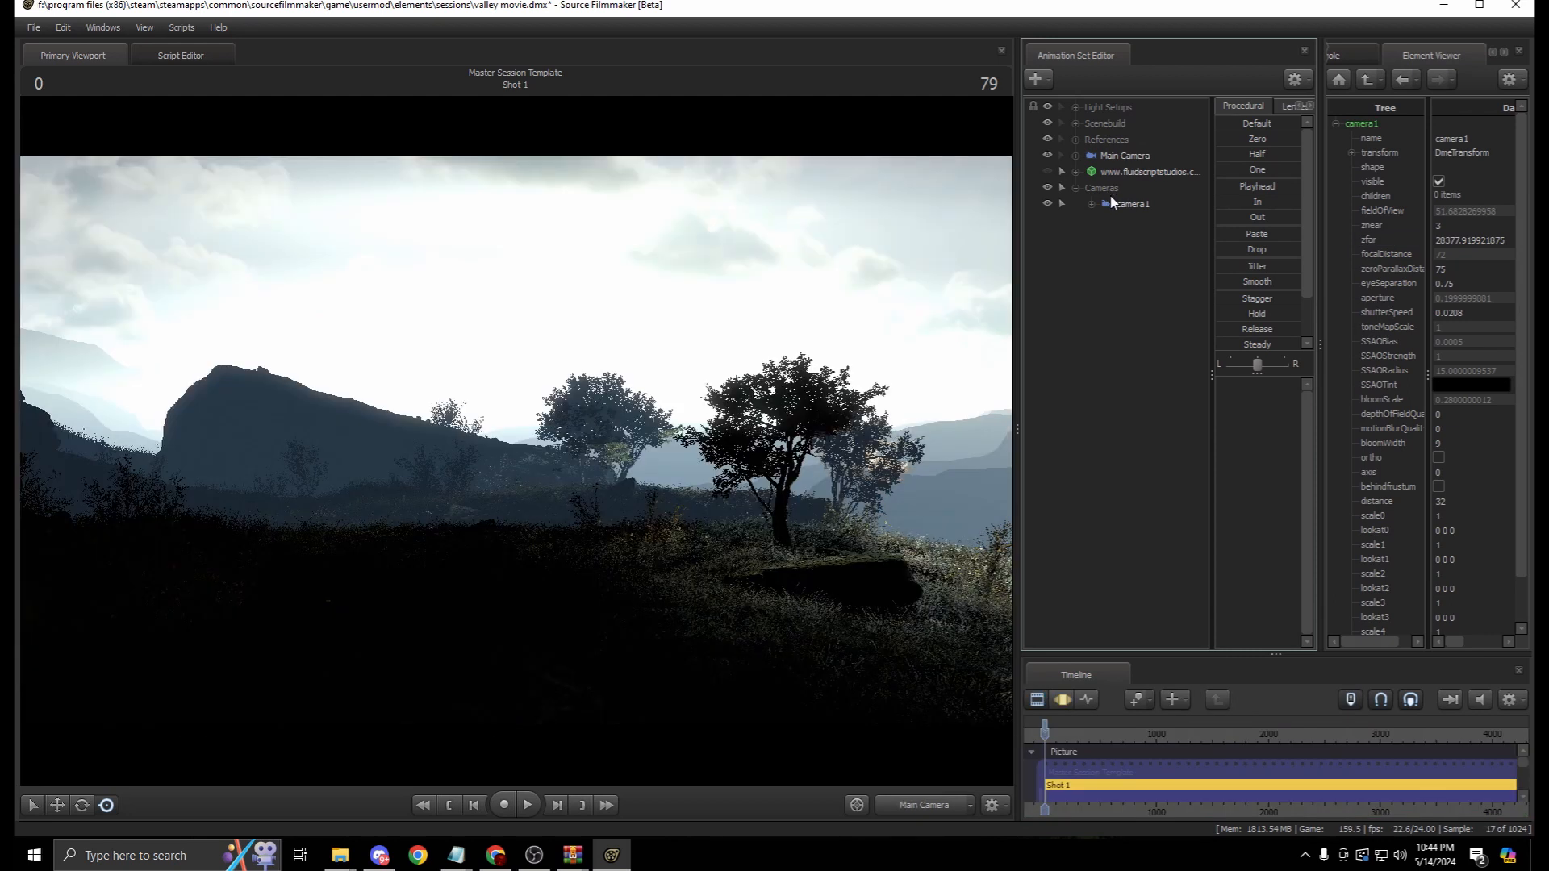
click(1125, 158)
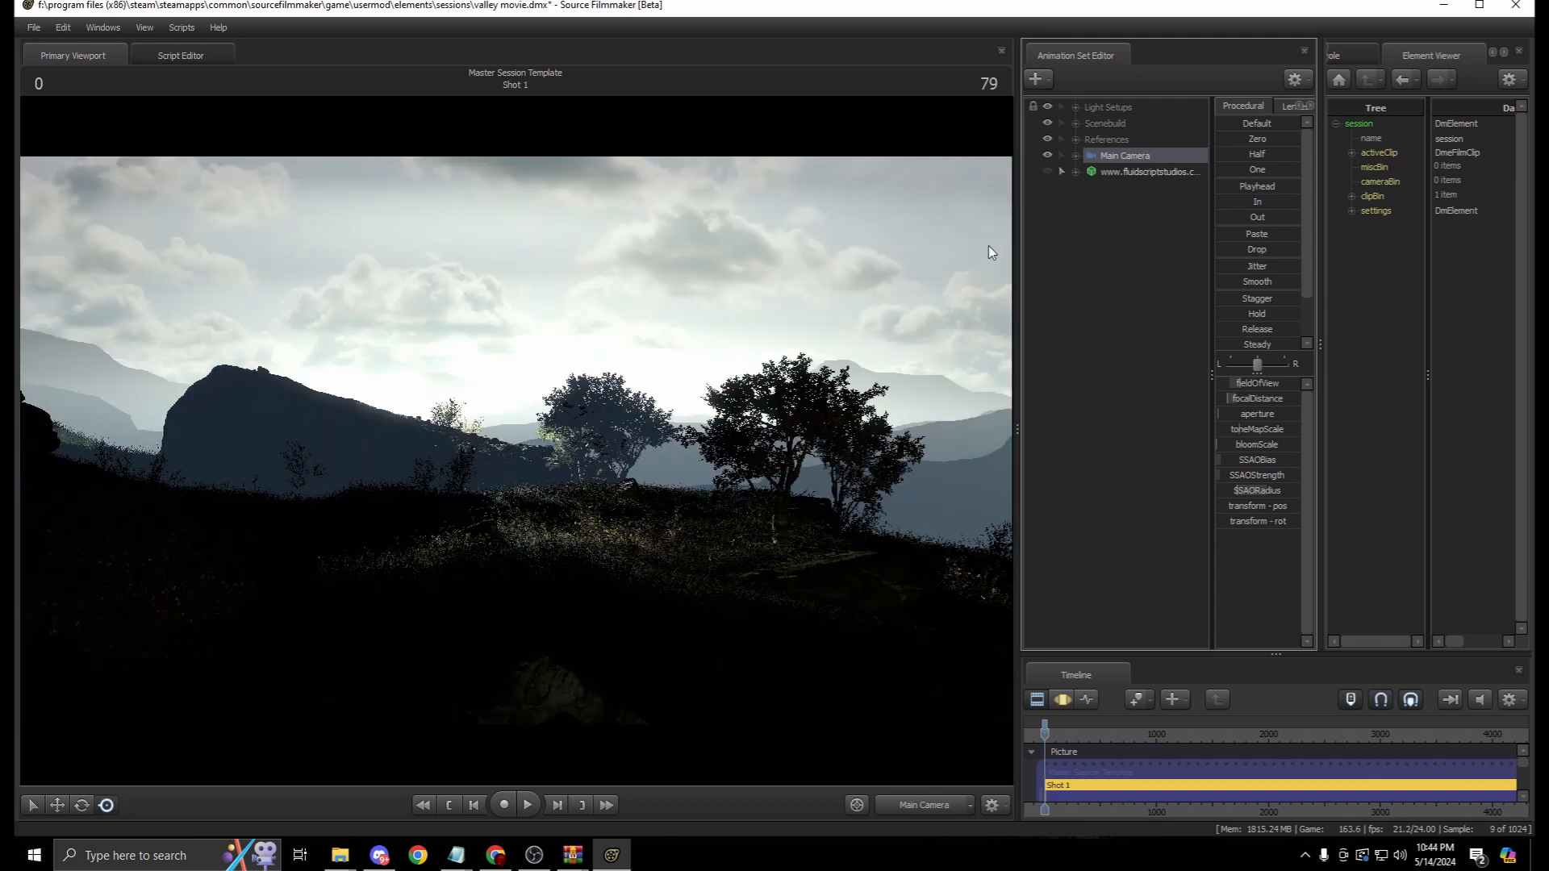
Show Main Camera's camera element in the Element Viewer
right_click(1146, 167)
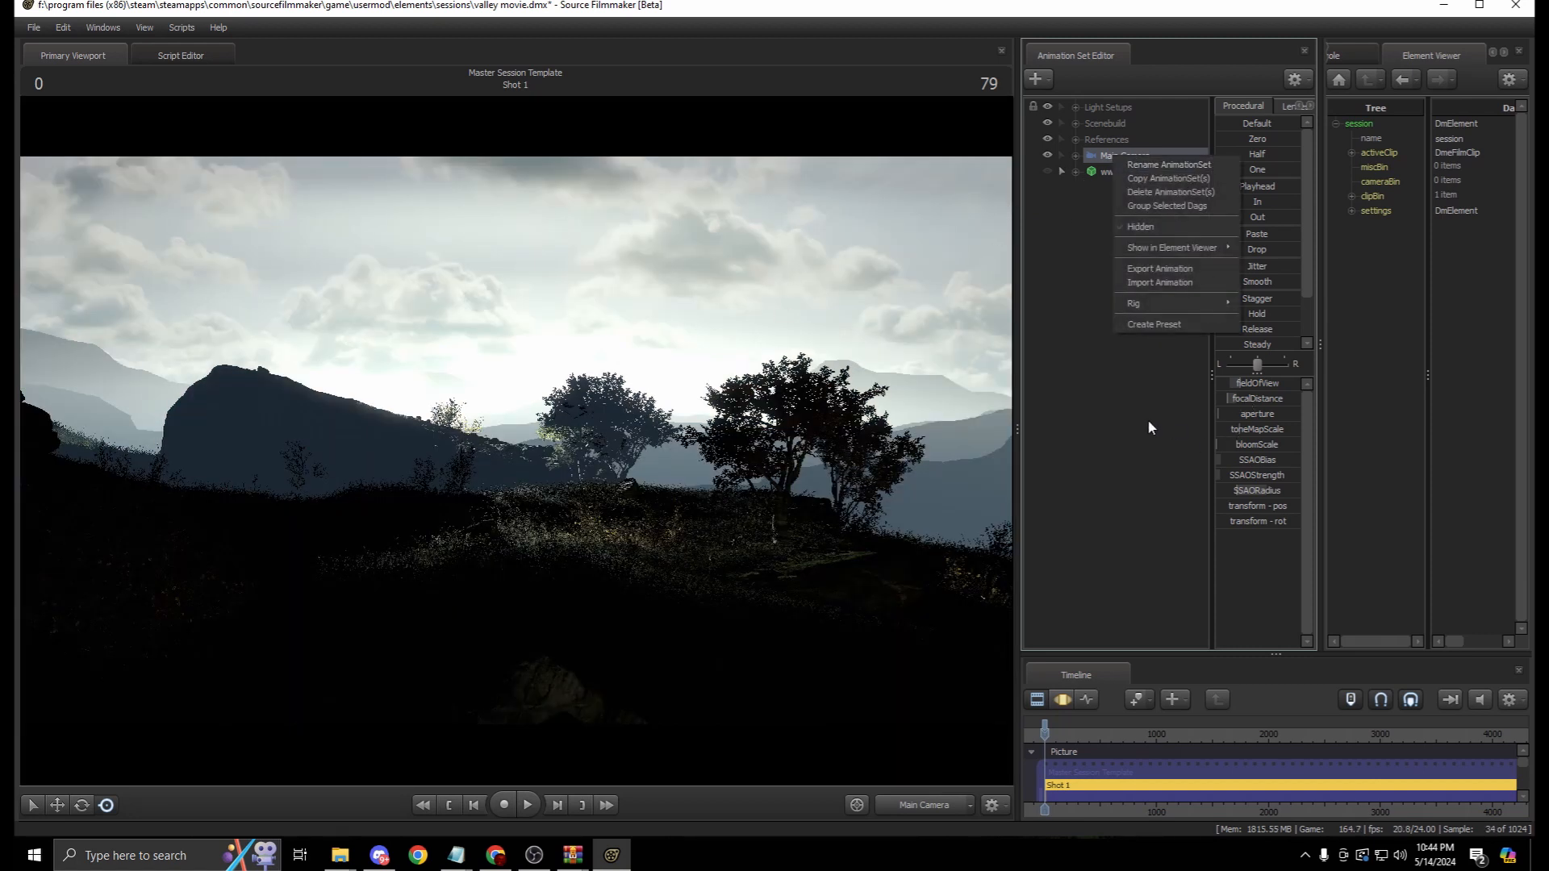
click(1140, 418)
click(1134, 174)
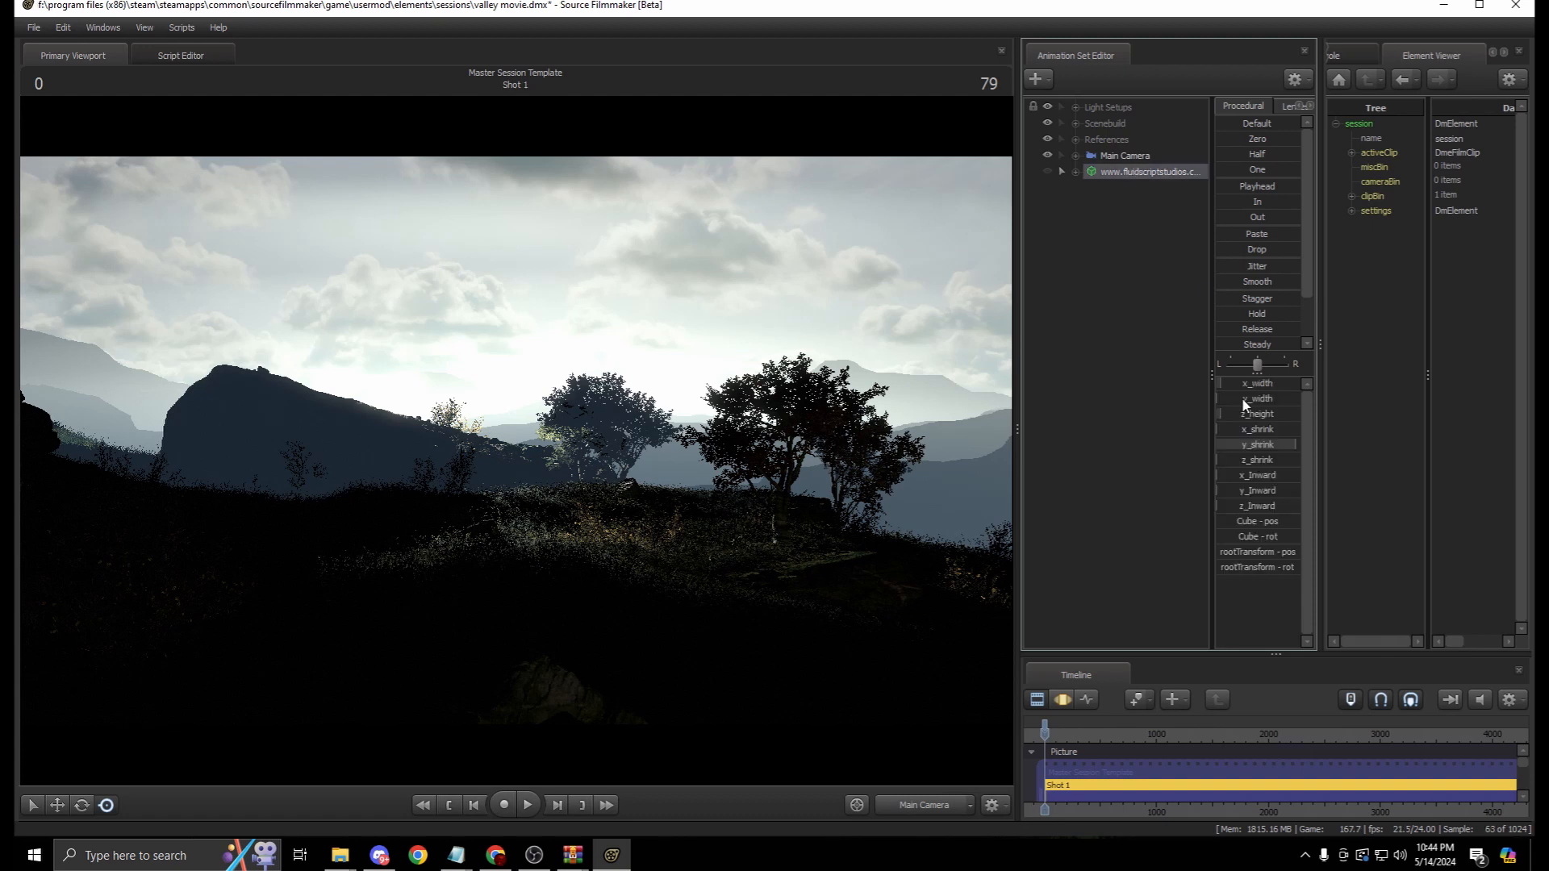
click(1123, 155)
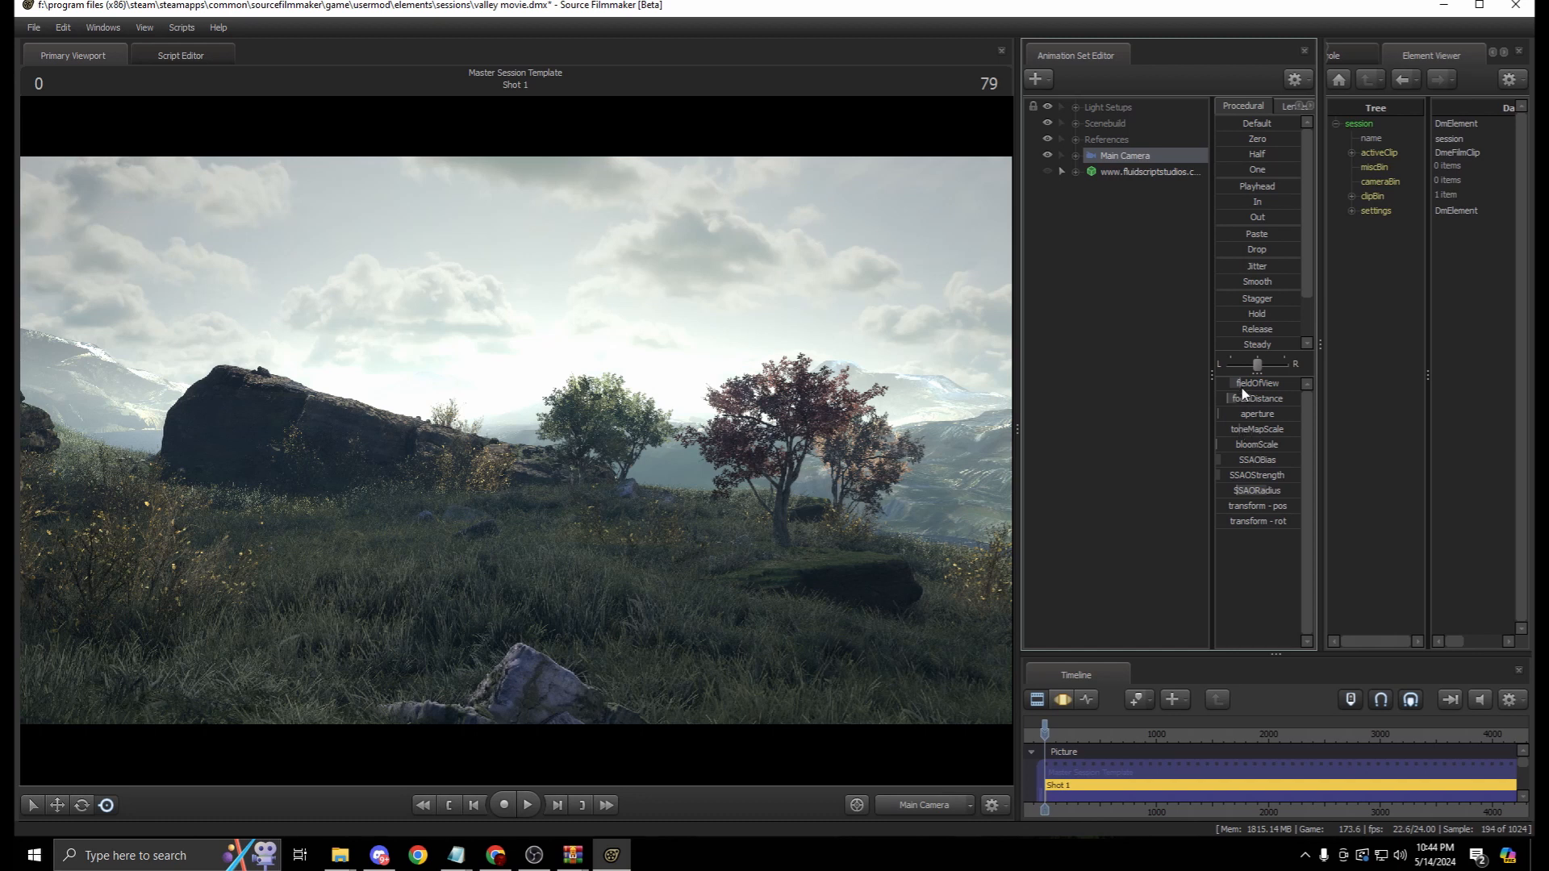
right_click(1134, 159)
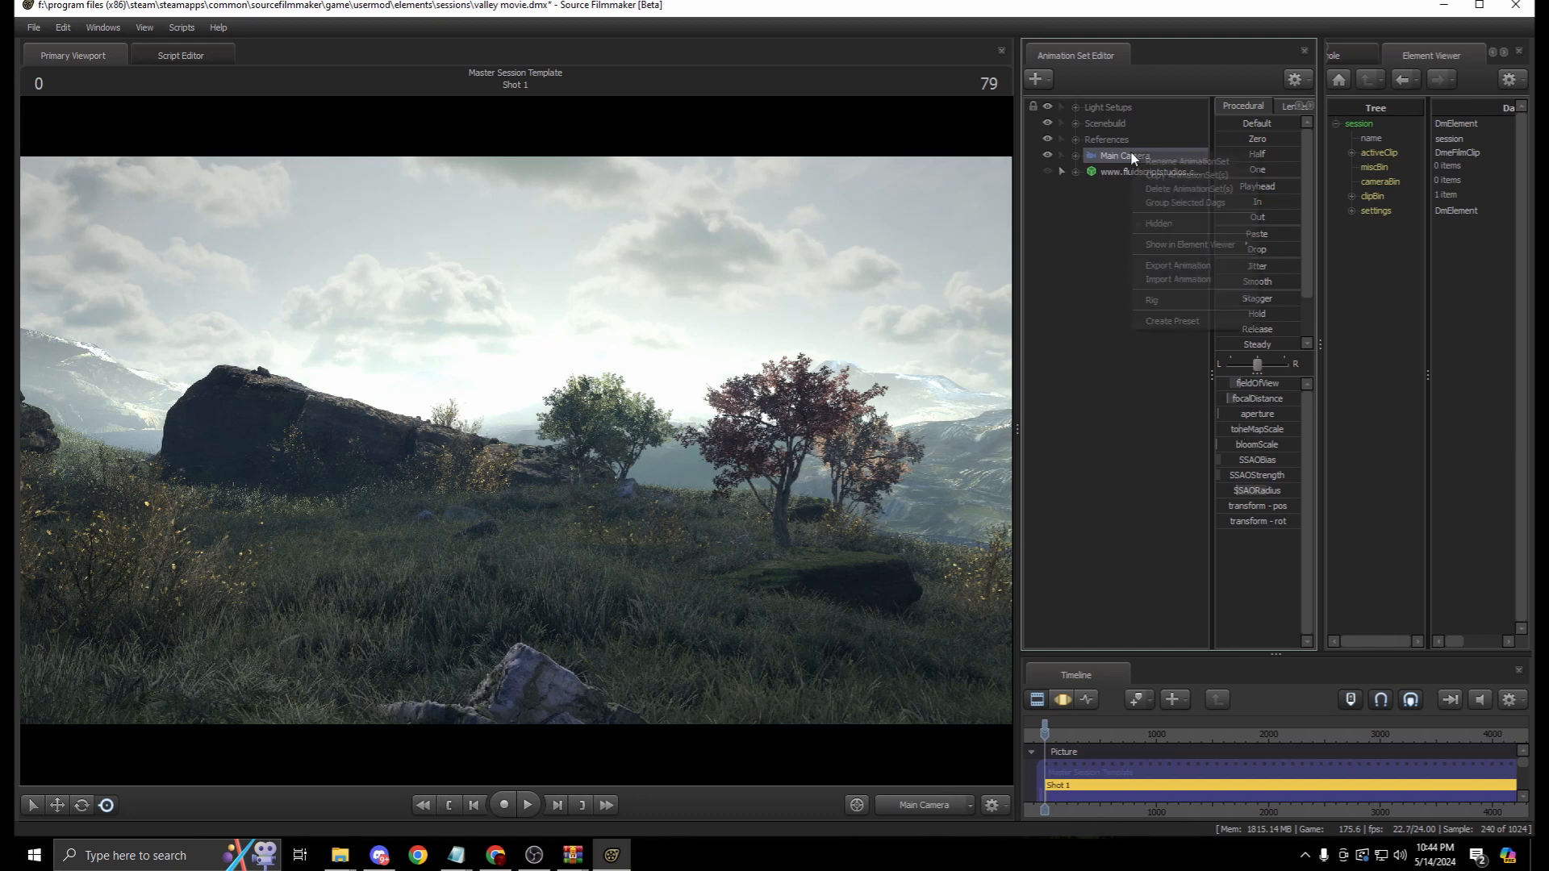
mouse_move(1214, 244)
click(1289, 256)
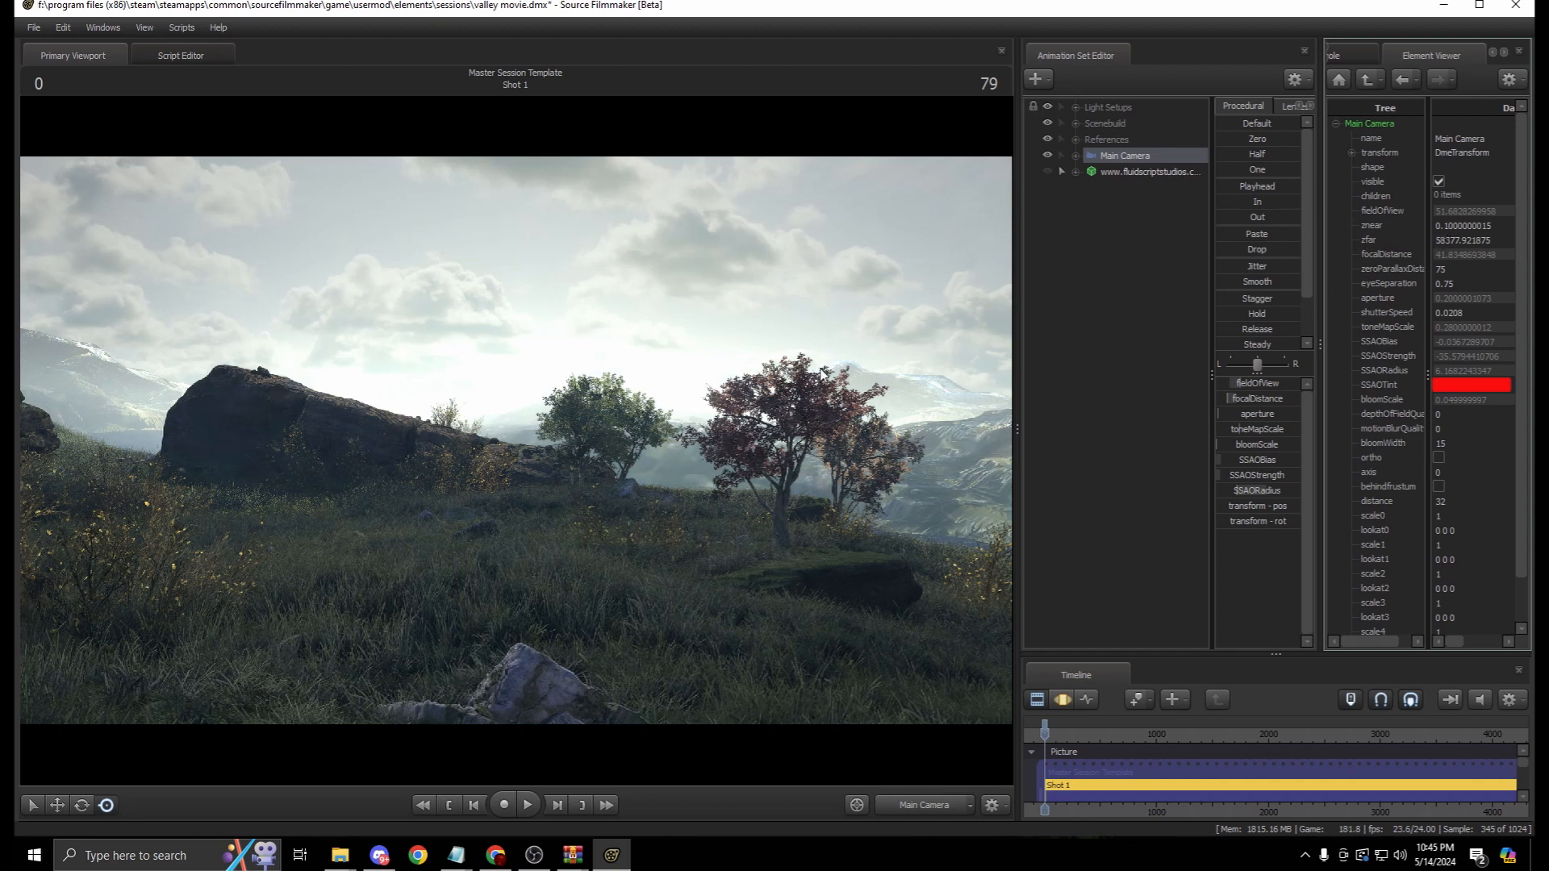
Look through Main Camera in the Motion Editor and fly it towards the pink-leaved tree
click(1117, 199)
drag(1118, 157, 705, 238)
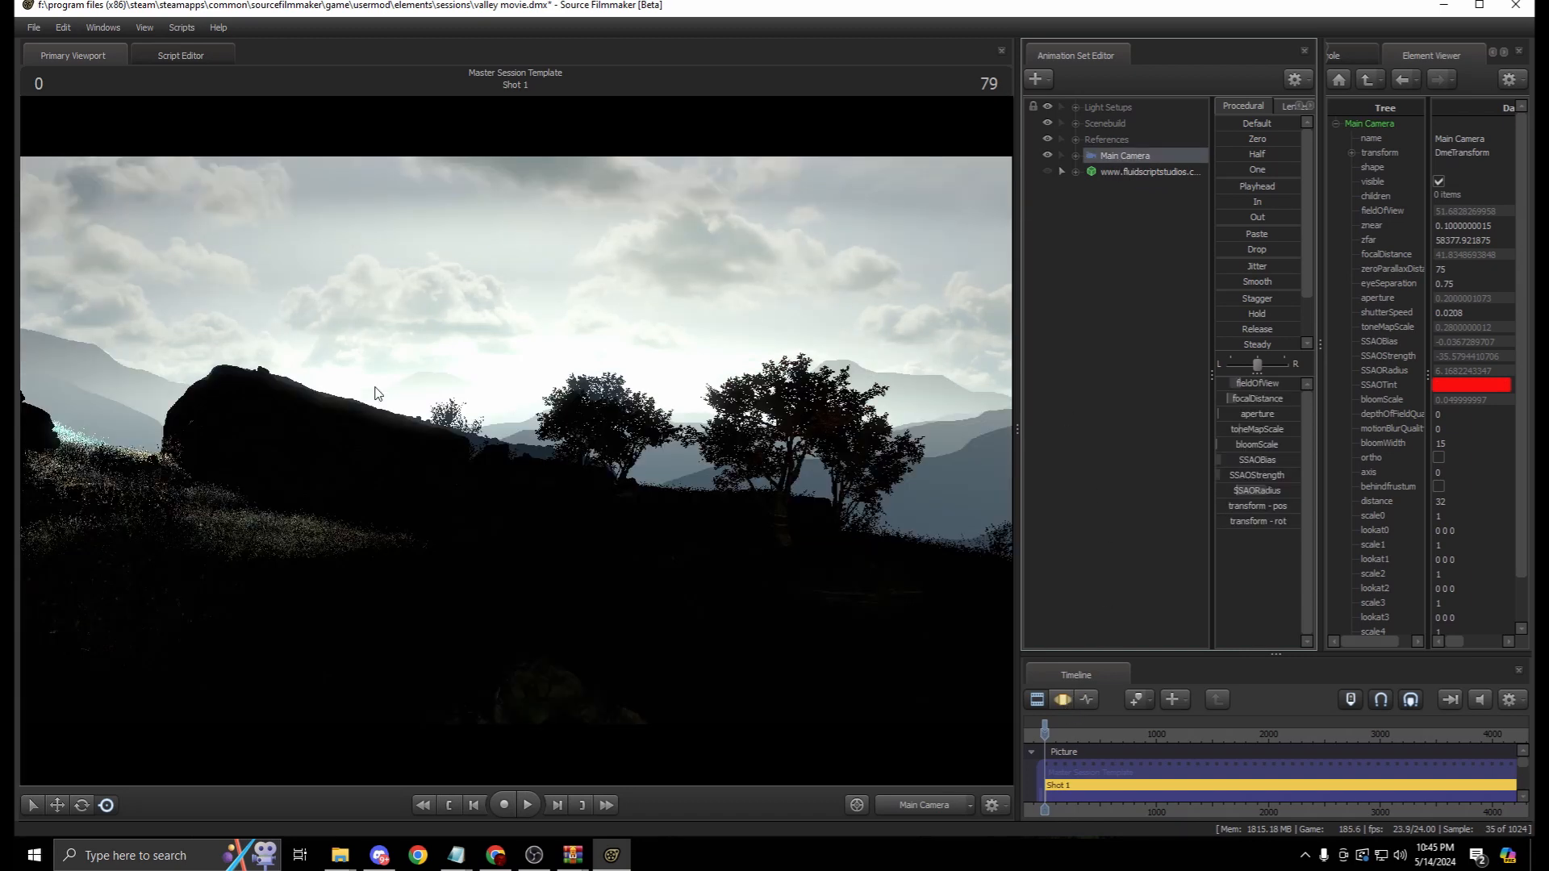
click(1062, 699)
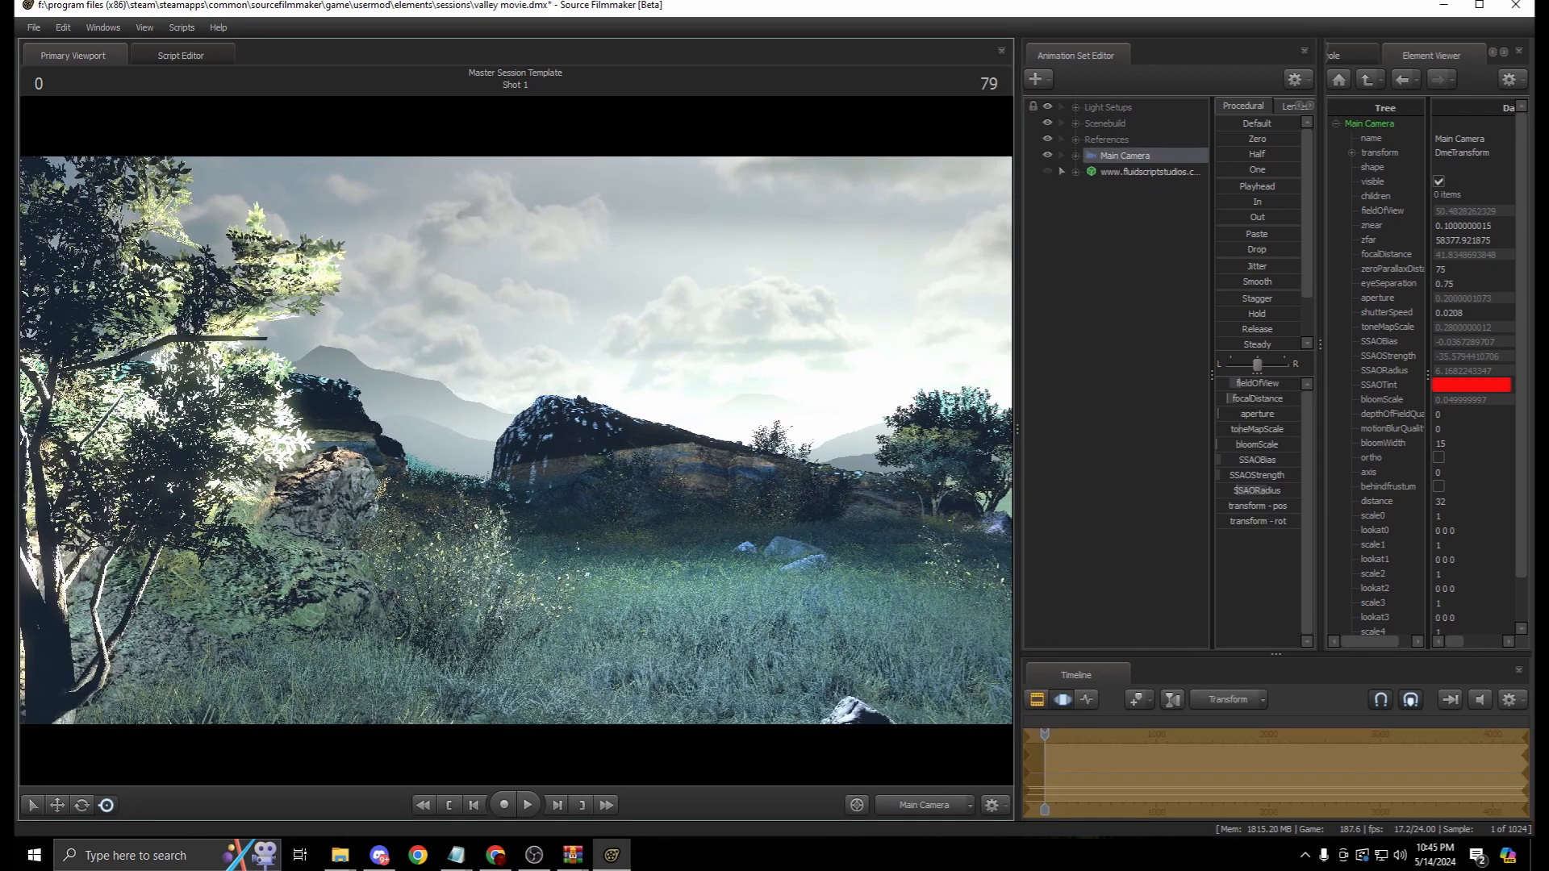
key(w)
mouse_move(515, 440)
mouse_down()
mouse_move(694, 452)
mouse_move(513, 441)
mouse_up()
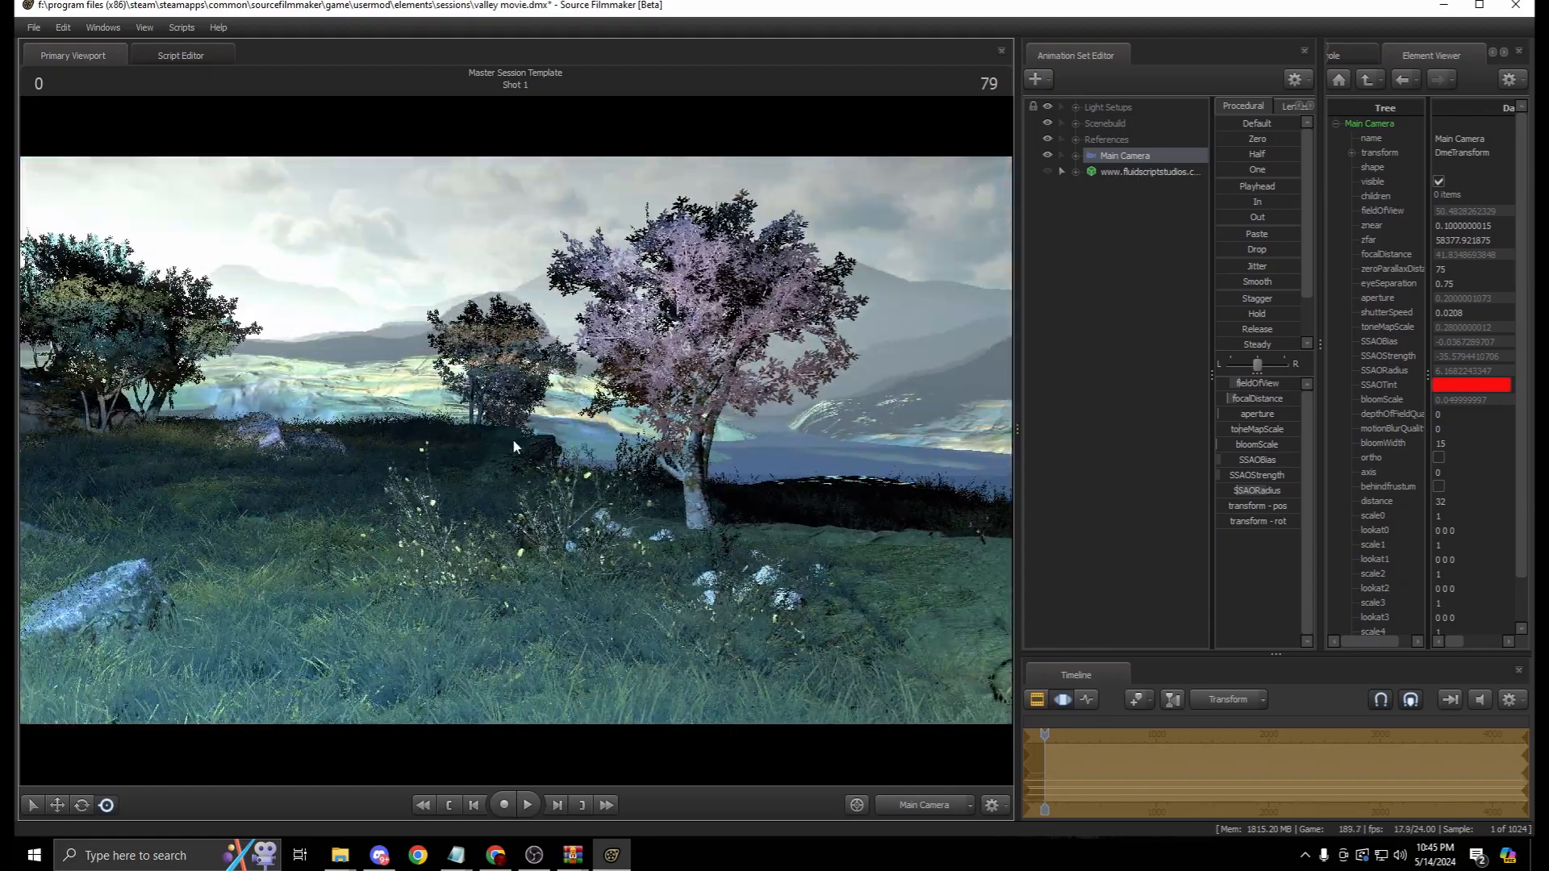
Duplicate Main Camera by copying and pasting its animation set
right_click(1120, 156)
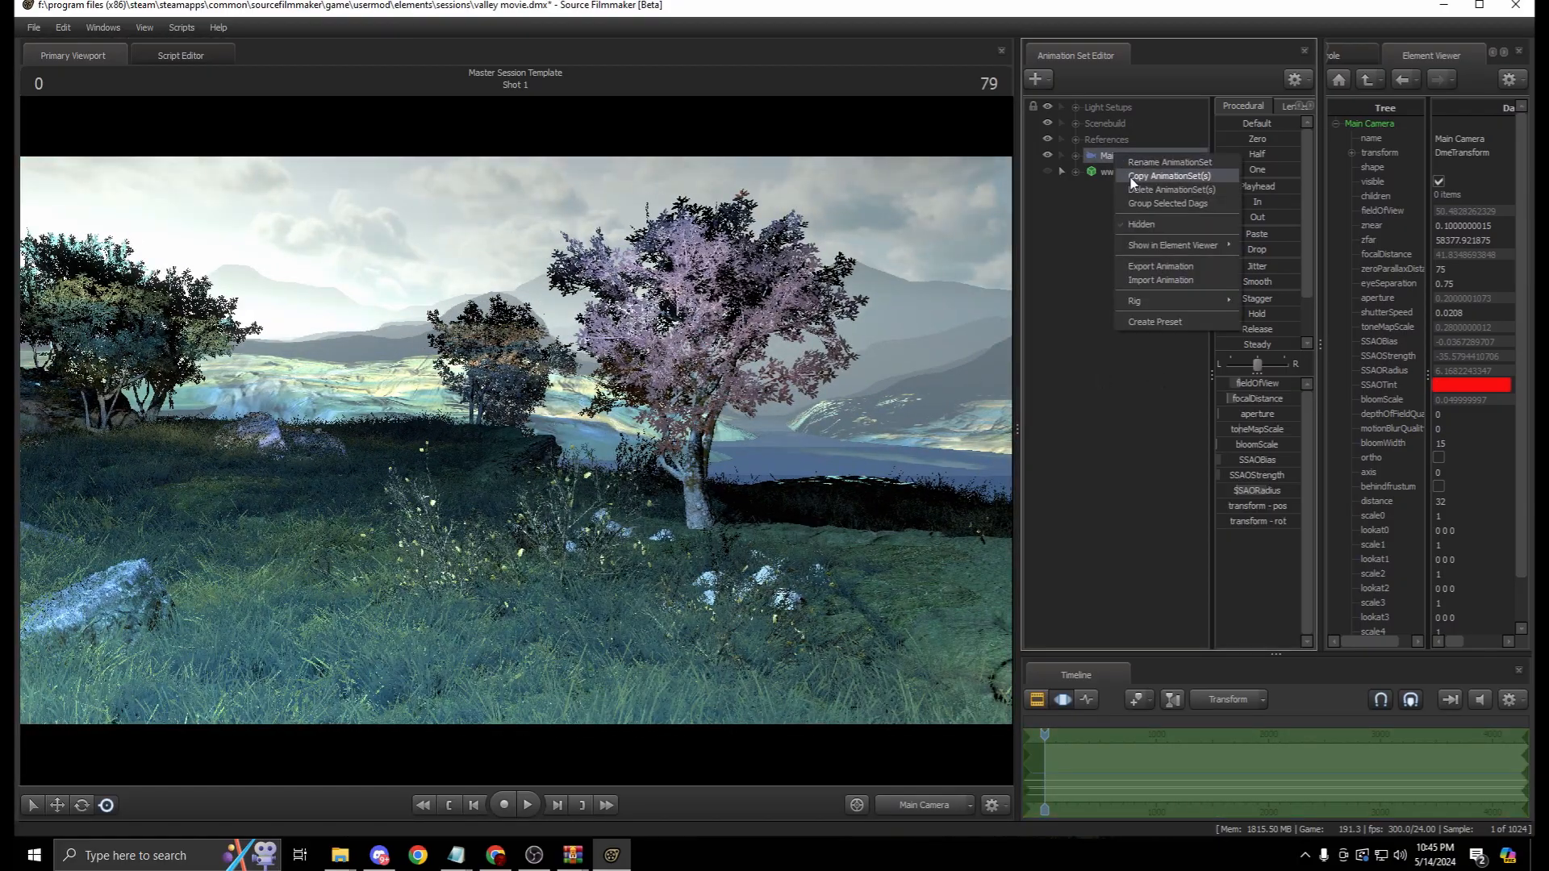
click(1131, 176)
right_click(1110, 211)
click(1156, 299)
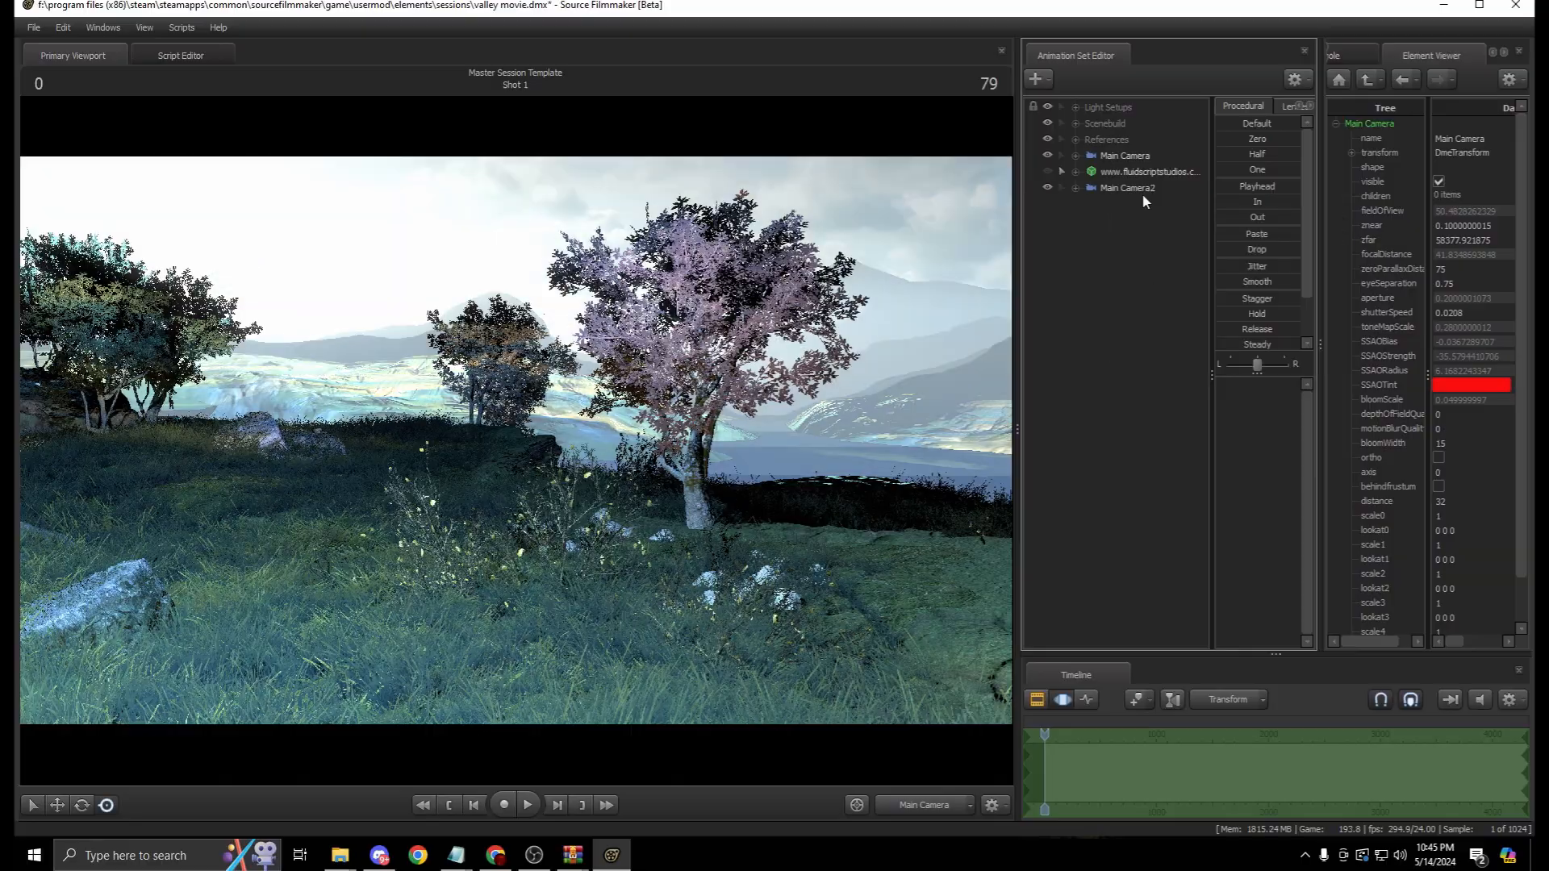
Look through the duplicated camera, try moving it to a different view, and undo the move
drag(1141, 192, 790, 225)
key(s)
drag(694, 371, 678, 473)
key(ctrl+z)
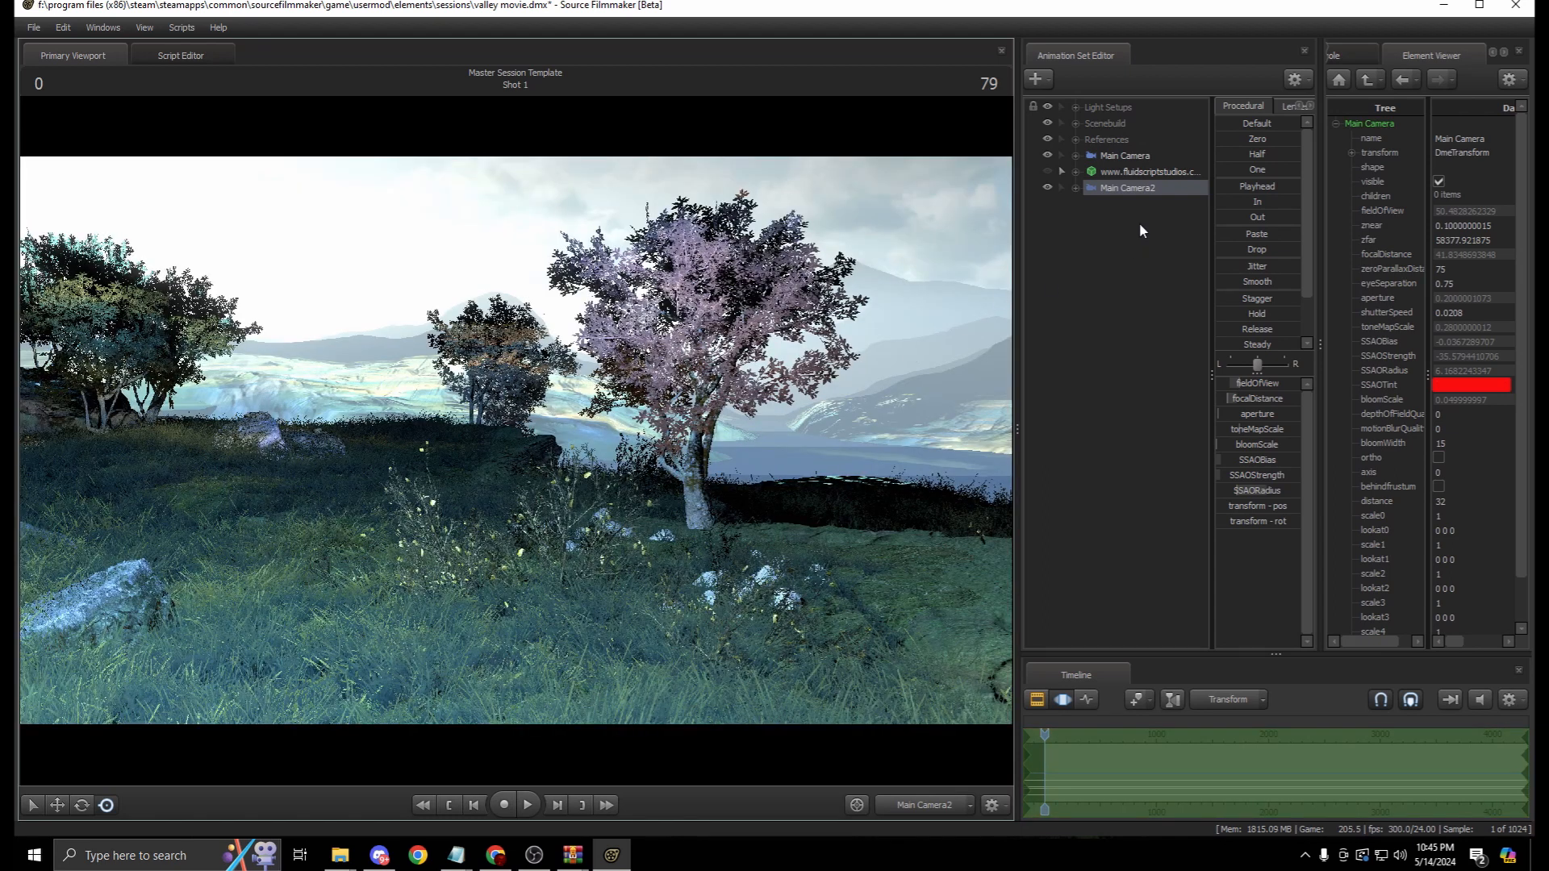
Undo the camera duplication and the earlier repositioning of Main Camera
click(1131, 155)
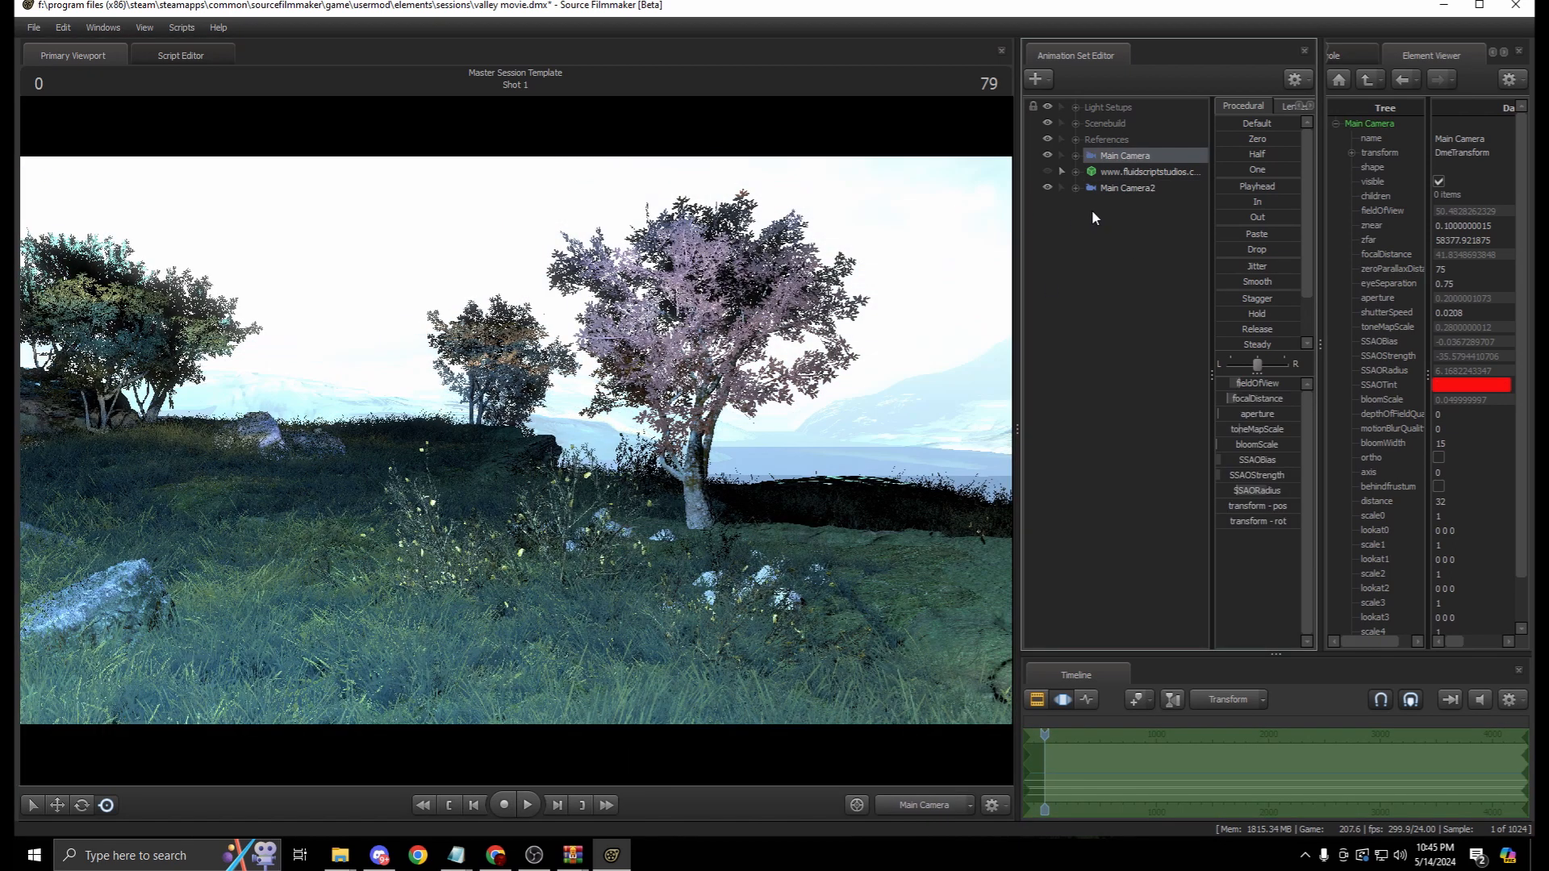
key(ctrl+z)
key(ctrl+z)
key(ctrl+z)
key(ctrl+z)
key(ctrl+z)
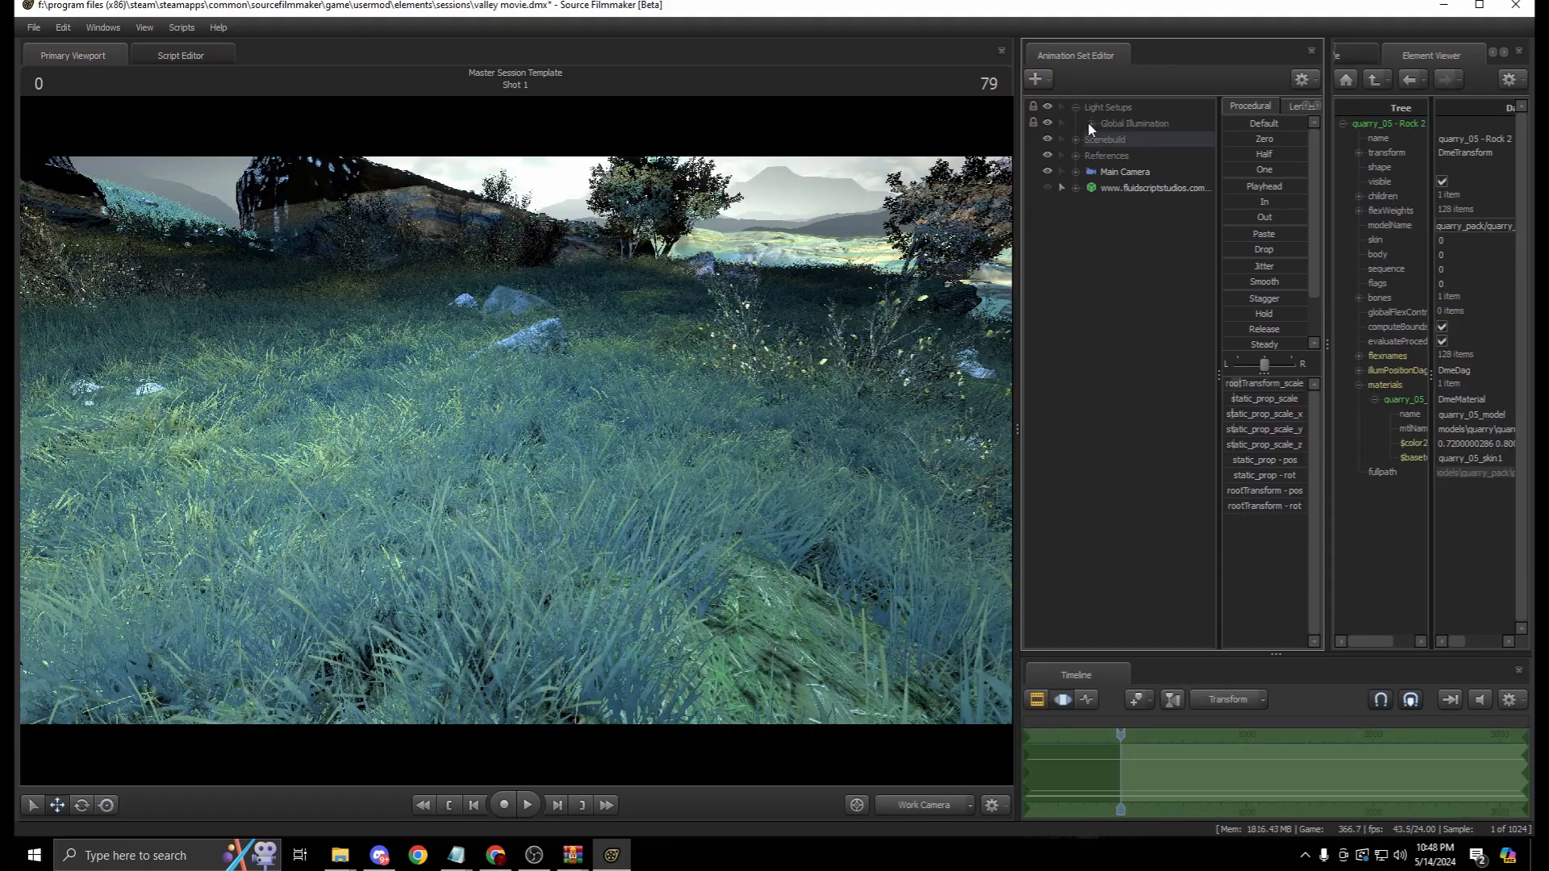
Select Global Illumination Origin in the Global Illumination group and make it visible in the work camera's view
drag(774, 387, 712, 322)
key(s)
click(1089, 122)
click(1148, 142)
key(w)
key(d)
key(s)
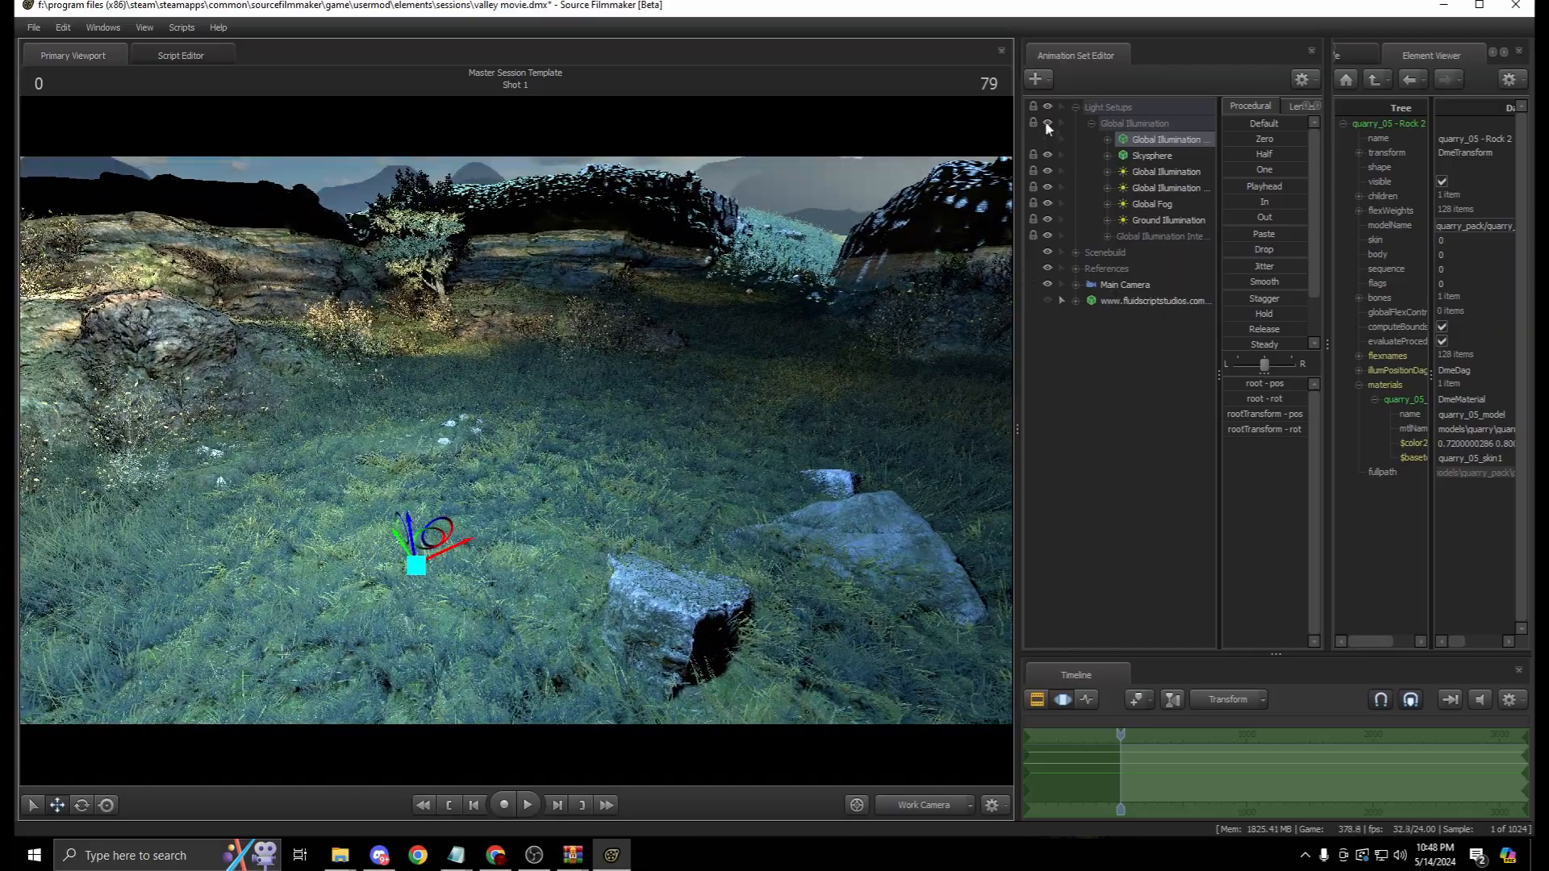
drag(1018, 165, 903, 190)
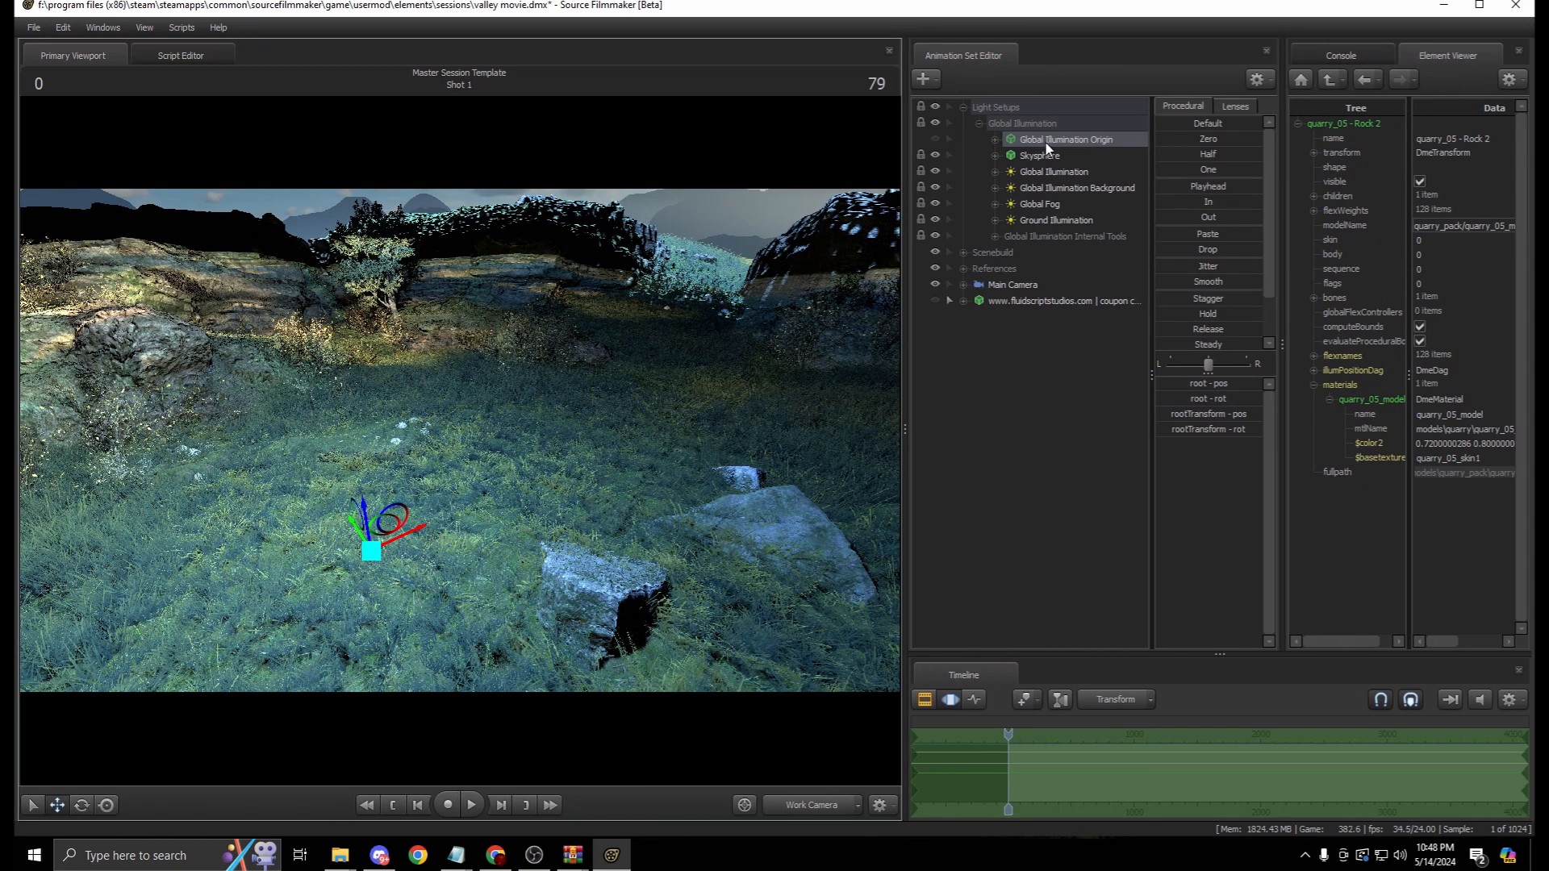
click(936, 141)
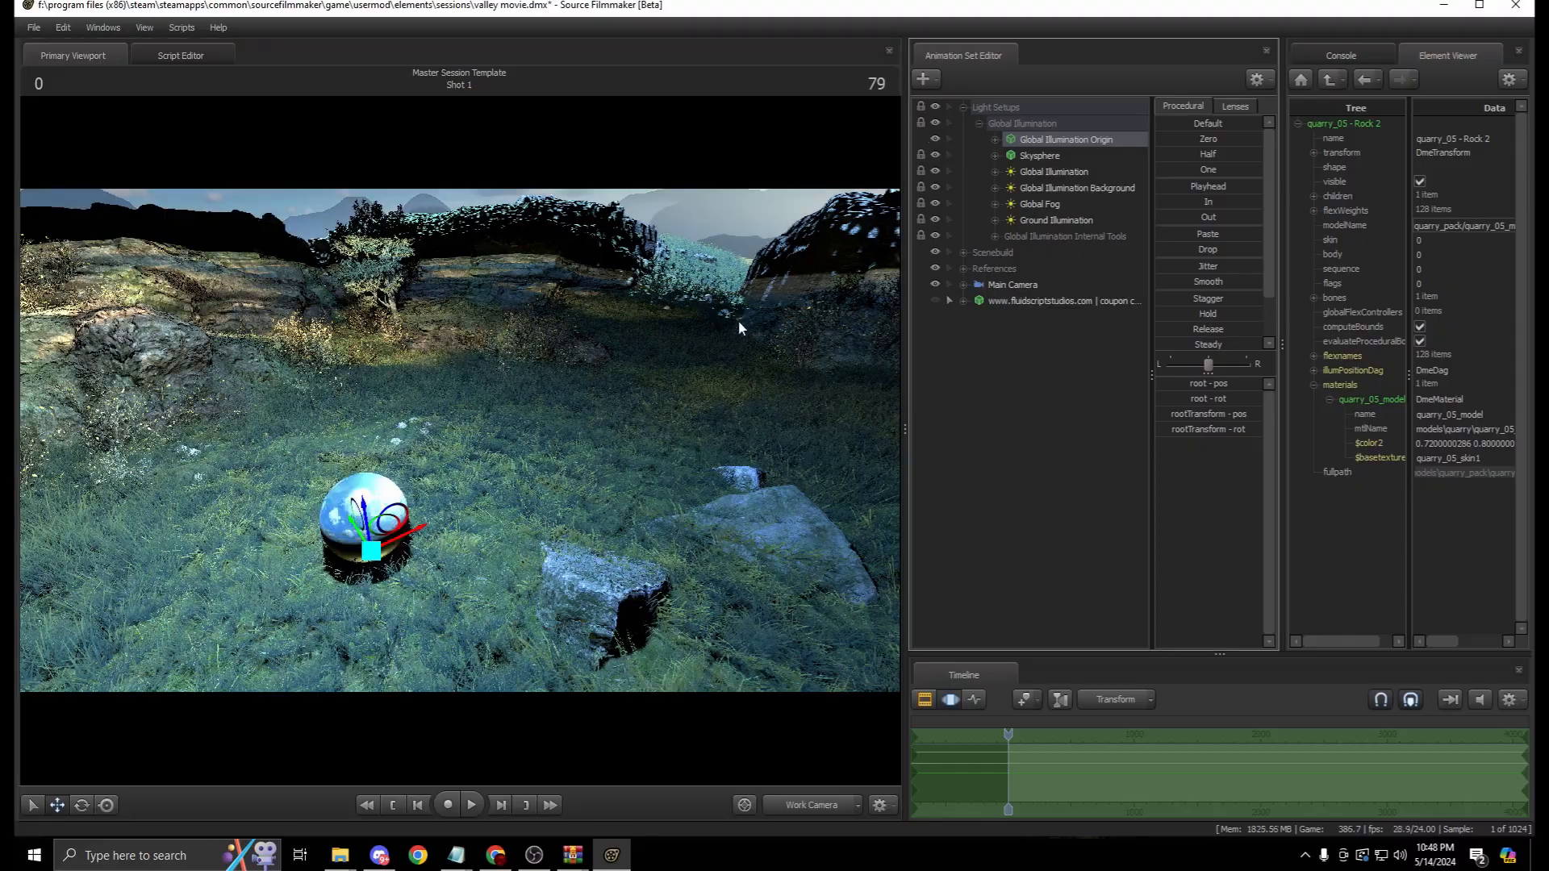
Fly the work camera up to the mirror sphere and activate the Rotate manipulator on it
drag(738, 321, 464, 454)
key(w)
key(w)
key(s)
key(d)
key(w)
key(s)
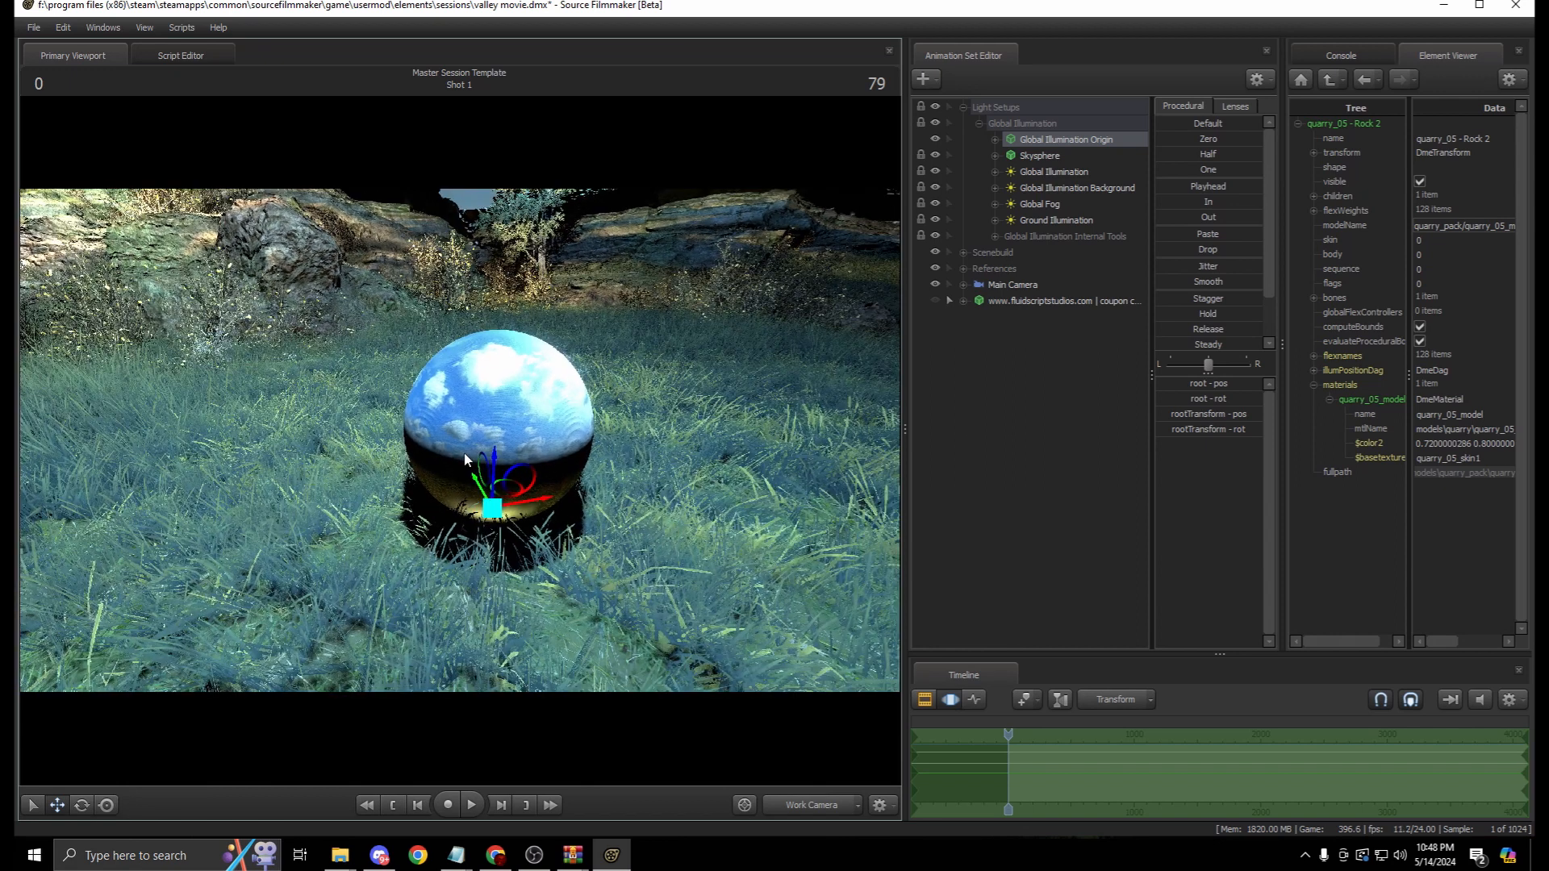
click(81, 804)
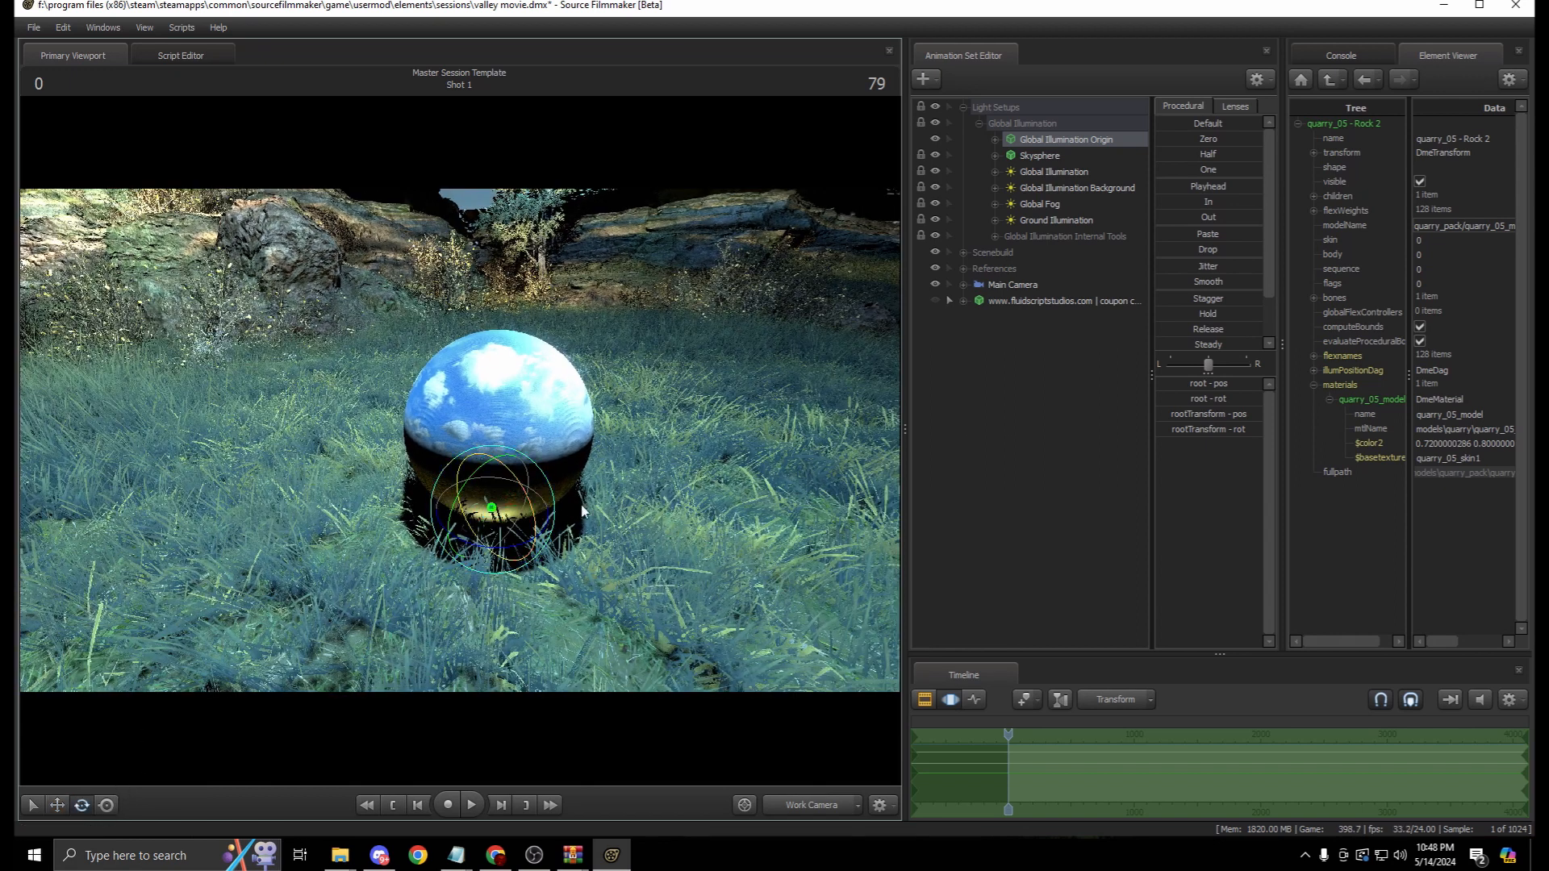
Show the Global Illumination Origin's model in the Element Viewer and expand its black material
right_click(1071, 140)
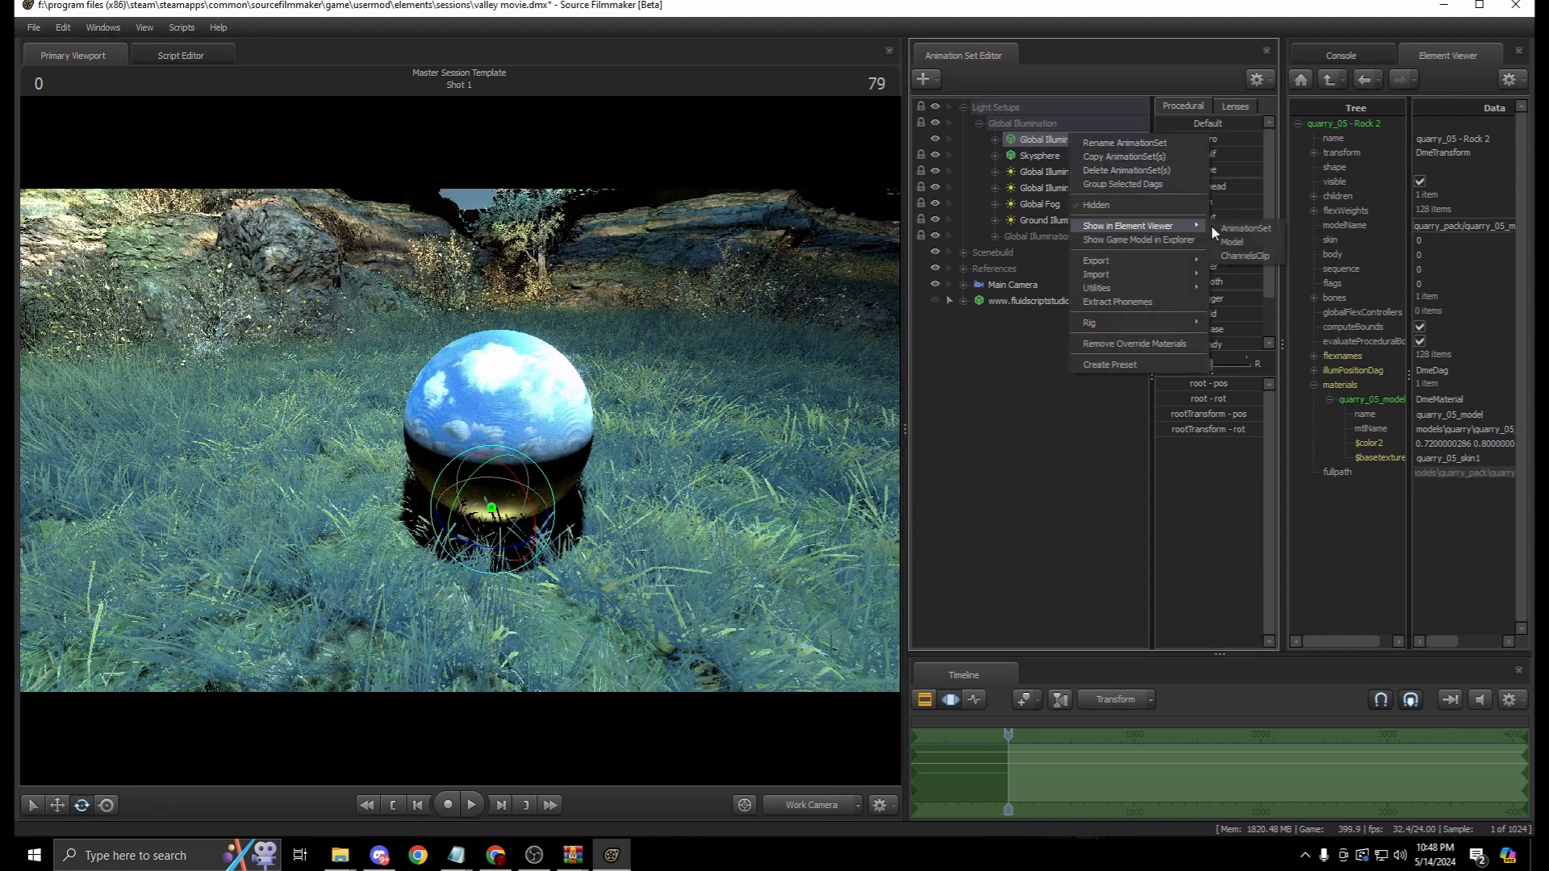
click(1227, 239)
click(1315, 384)
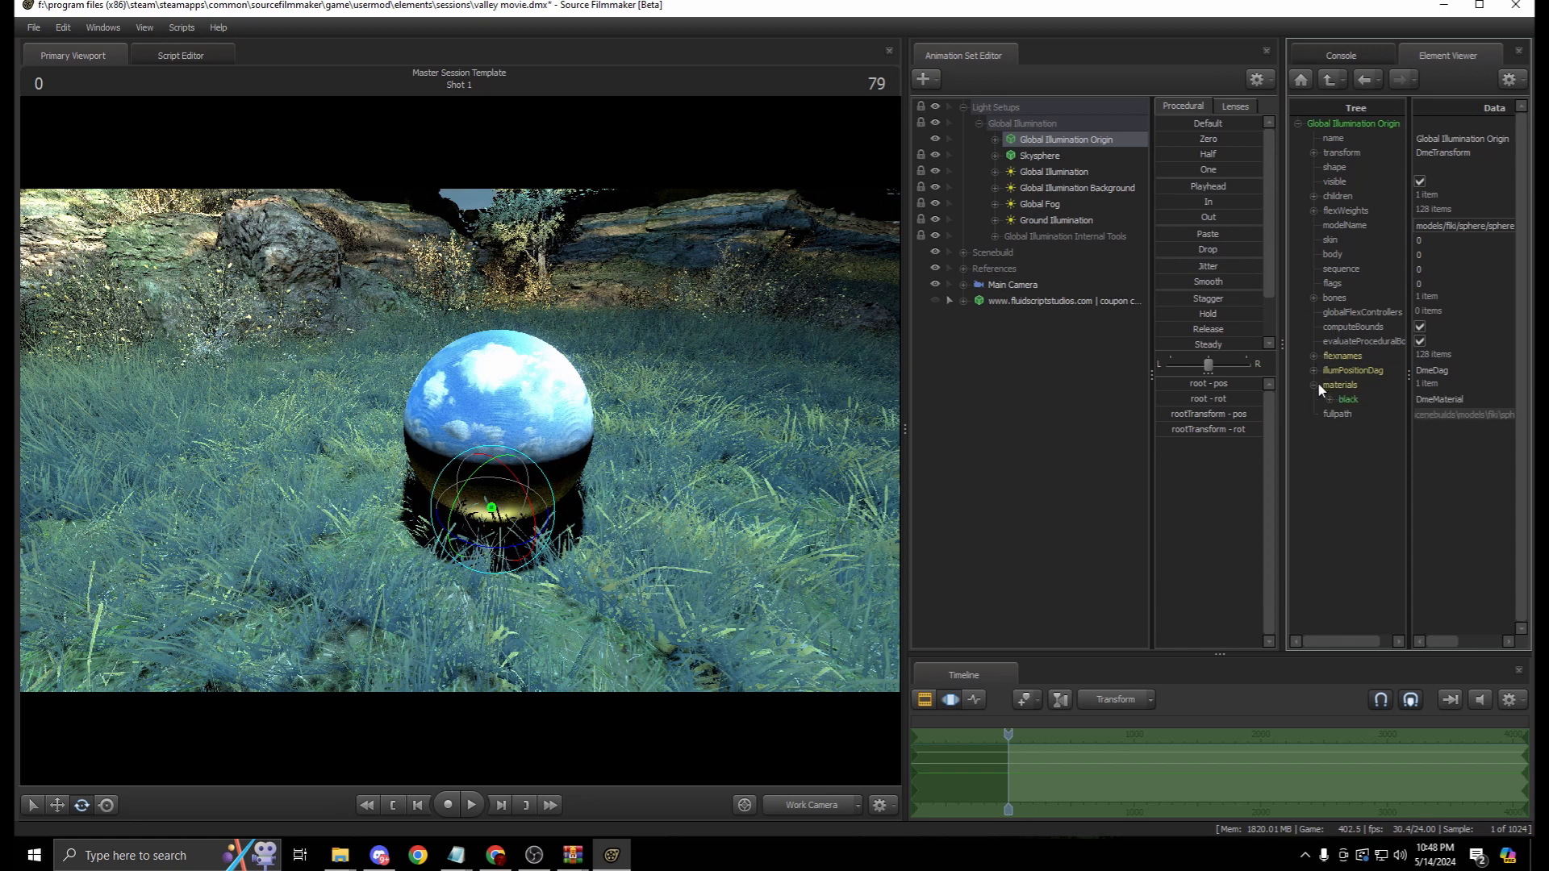
click(1330, 400)
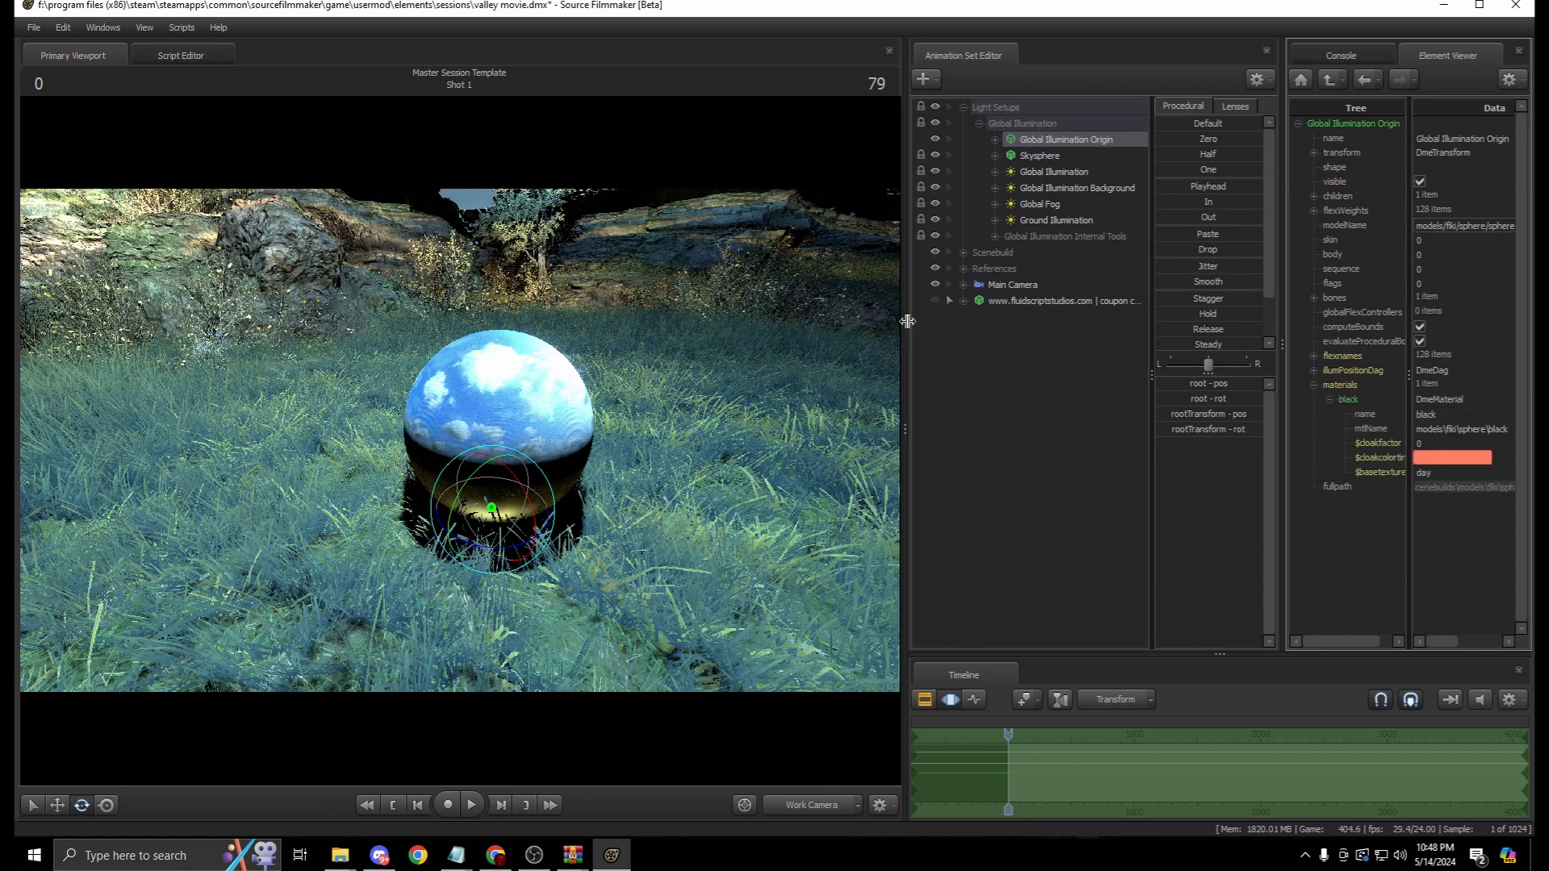
Fly the work camera around the mirror sphere to examine its sky reflection and the surrounding lighting from several angles
key(w)
drag(539, 403, 484, 403)
key(d)
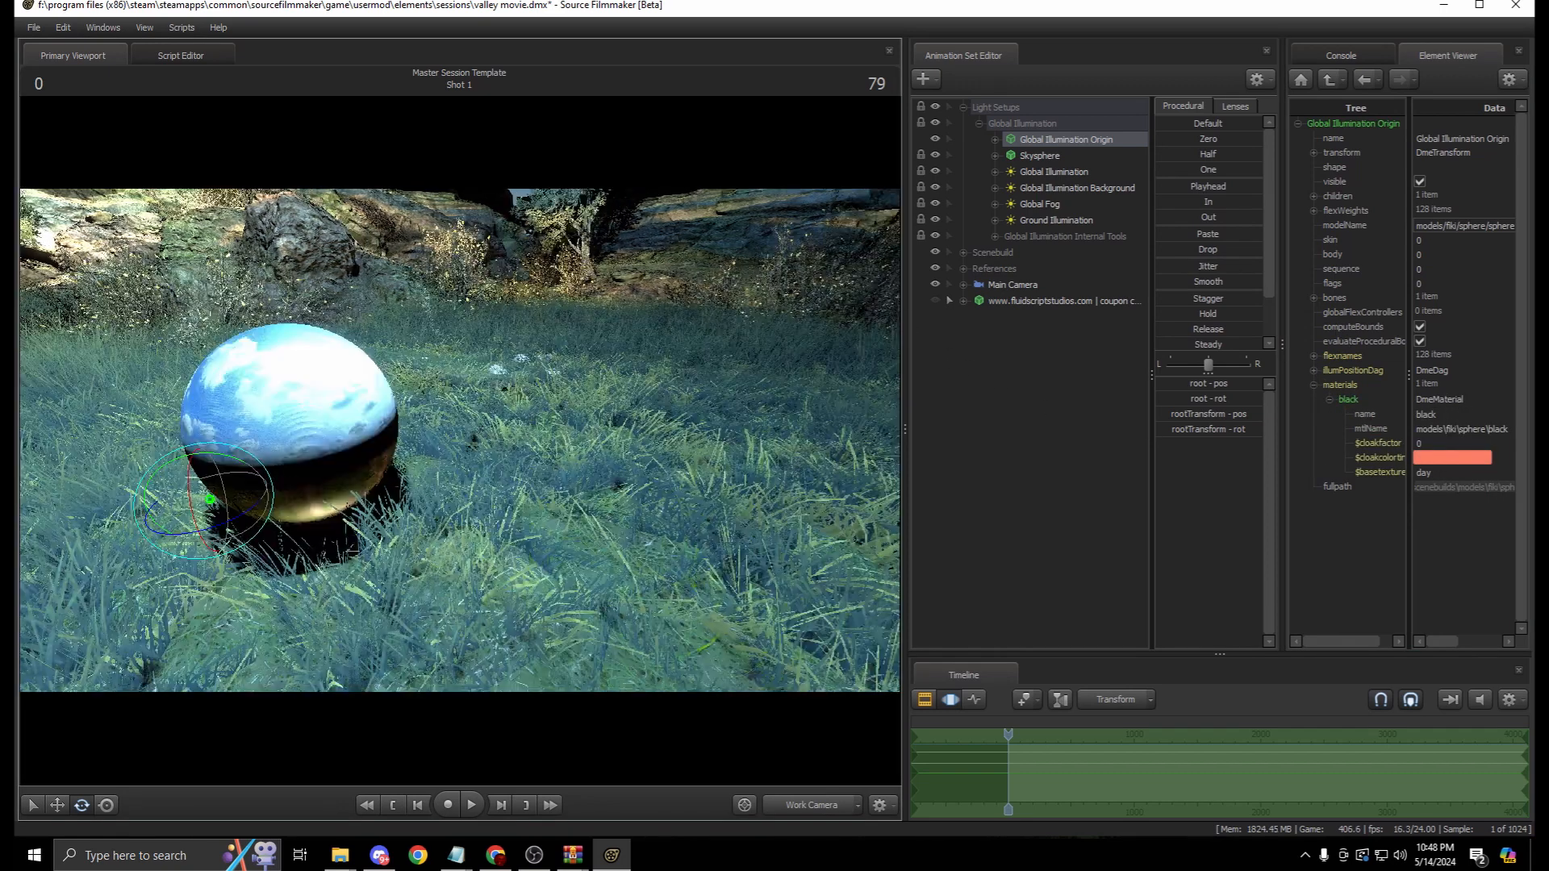
key(s)
drag(563, 439, 315, 480)
key(w)
key(s)
right_click(563, 440)
click(619, 480)
key(d)
key(d)
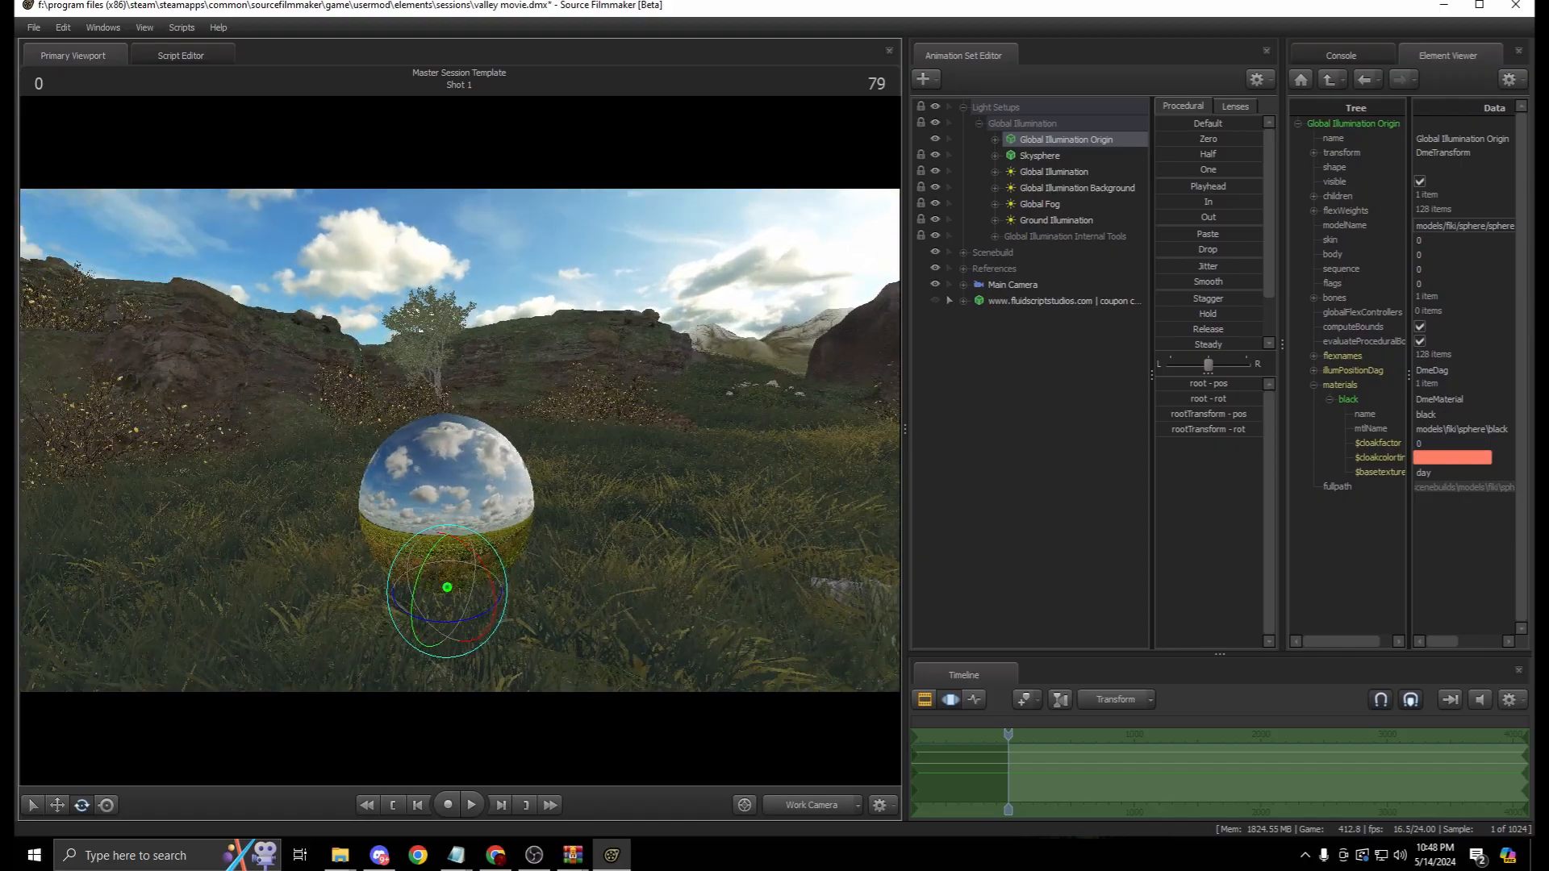
key(w)
drag(546, 494, 474, 438)
key(d)
key(d)
key(s)
right_click(475, 439)
click(521, 489)
drag(521, 489, 505, 413)
key(w)
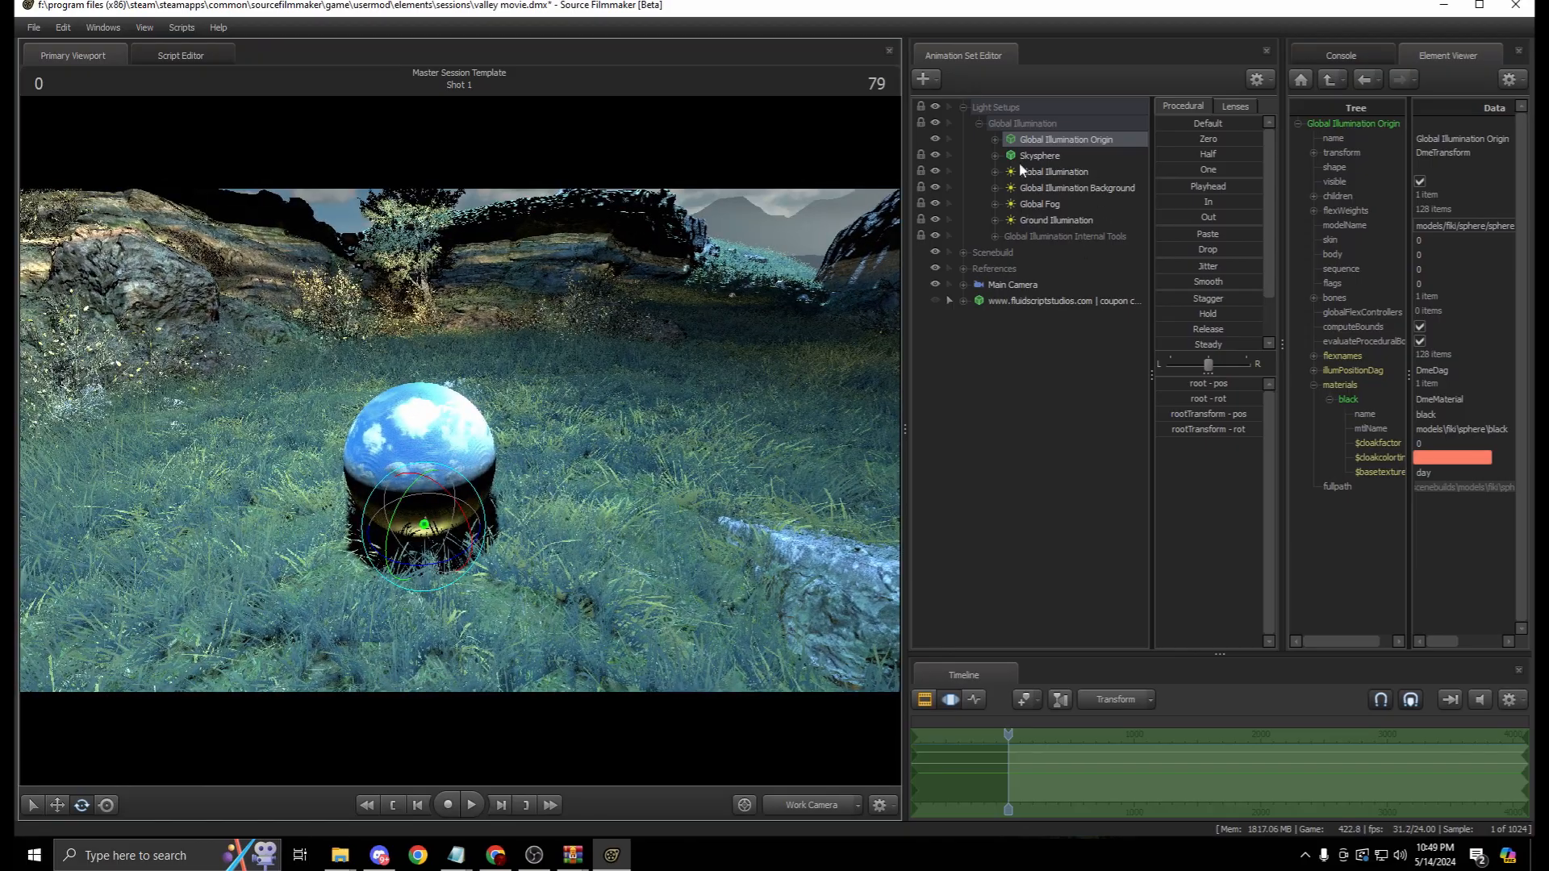
mouse_move(426, 564)
mouse_down()
mouse_move(463, 554)
mouse_move(486, 514)
mouse_move(336, 460)
mouse_move(312, 510)
mouse_move(361, 560)
mouse_move(485, 505)
mouse_move(491, 550)
mouse_move(410, 565)
mouse_move(403, 498)
mouse_move(394, 542)
mouse_move(414, 552)
mouse_up()
drag(460, 441, 510, 435)
drag(825, 613, 758, 600)
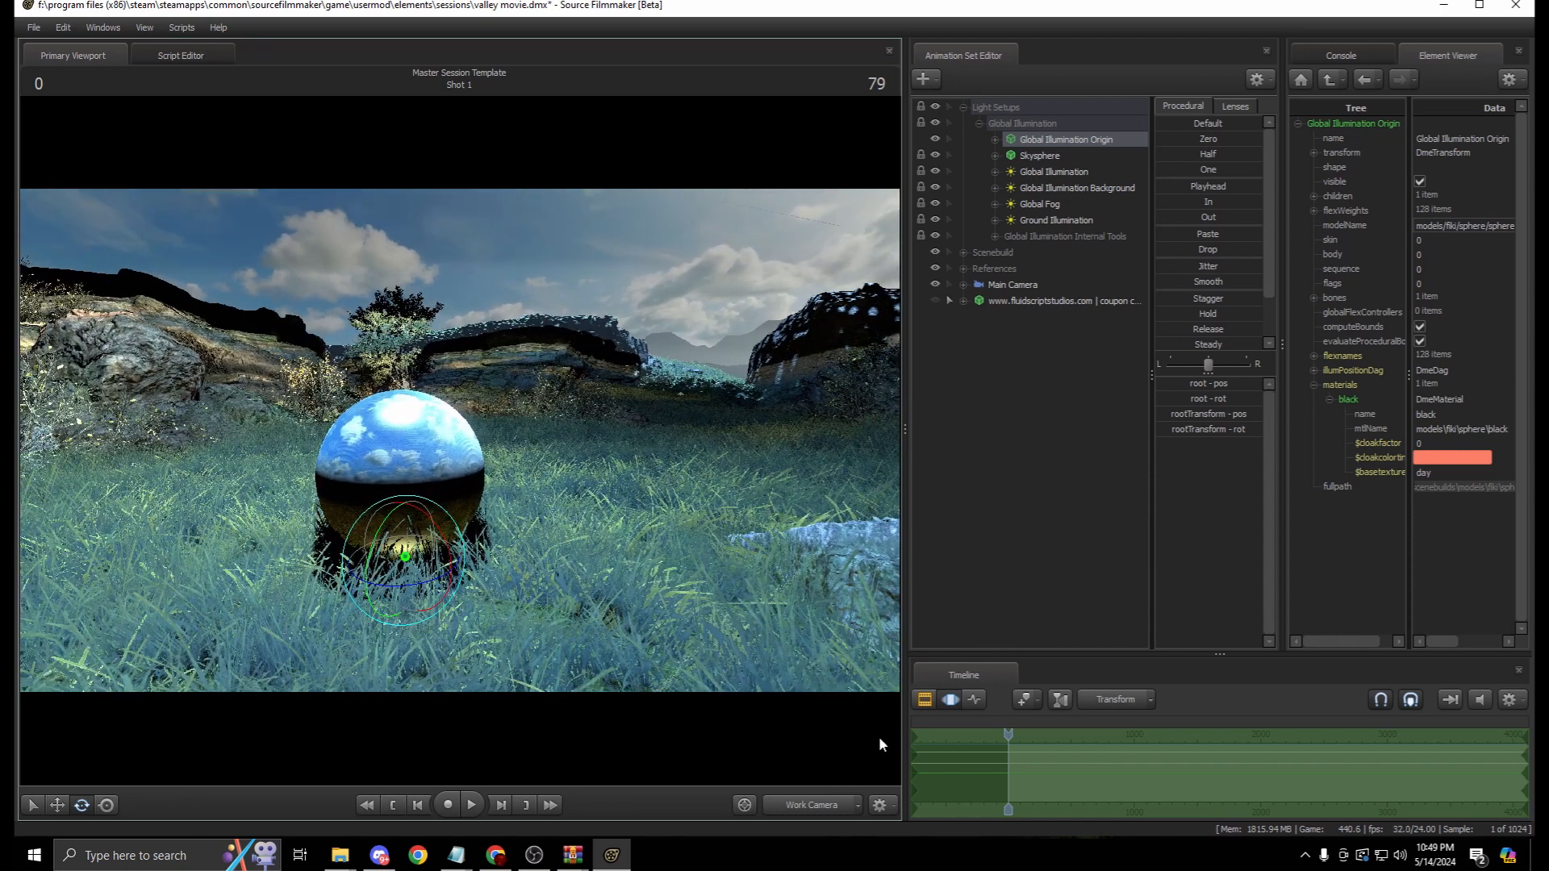
Look through Main Camera, reposition it to frame the mirror sphere and the rock beside it, and return to the Clip Editor
click(831, 806)
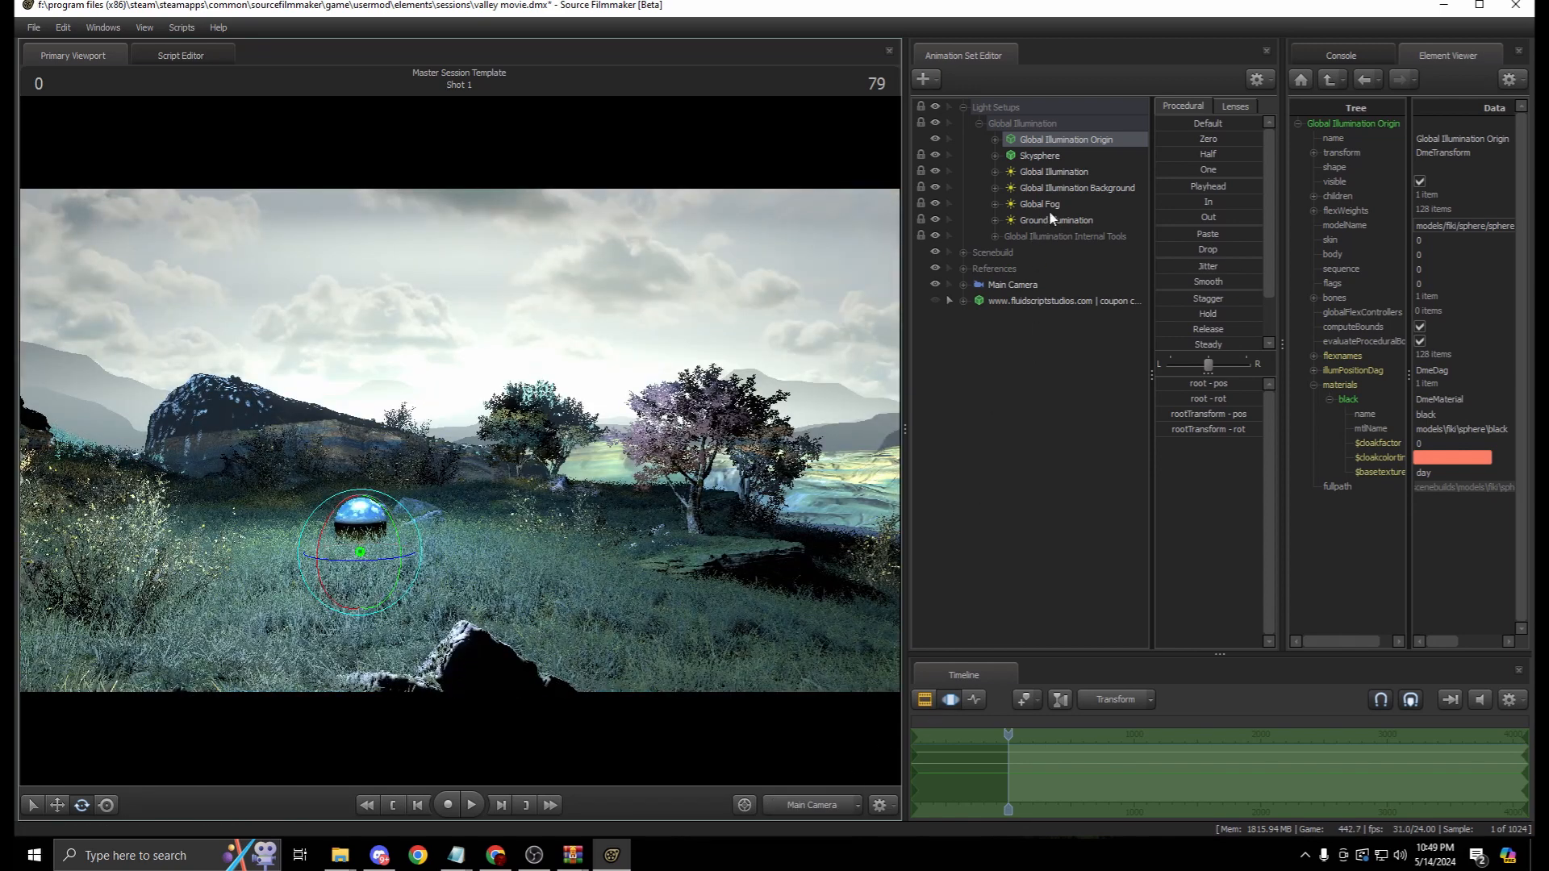
click(1009, 289)
drag(678, 373, 643, 399)
mouse_move(759, 536)
mouse_down()
mouse_move(731, 537)
mouse_move(744, 540)
mouse_up()
click(925, 700)
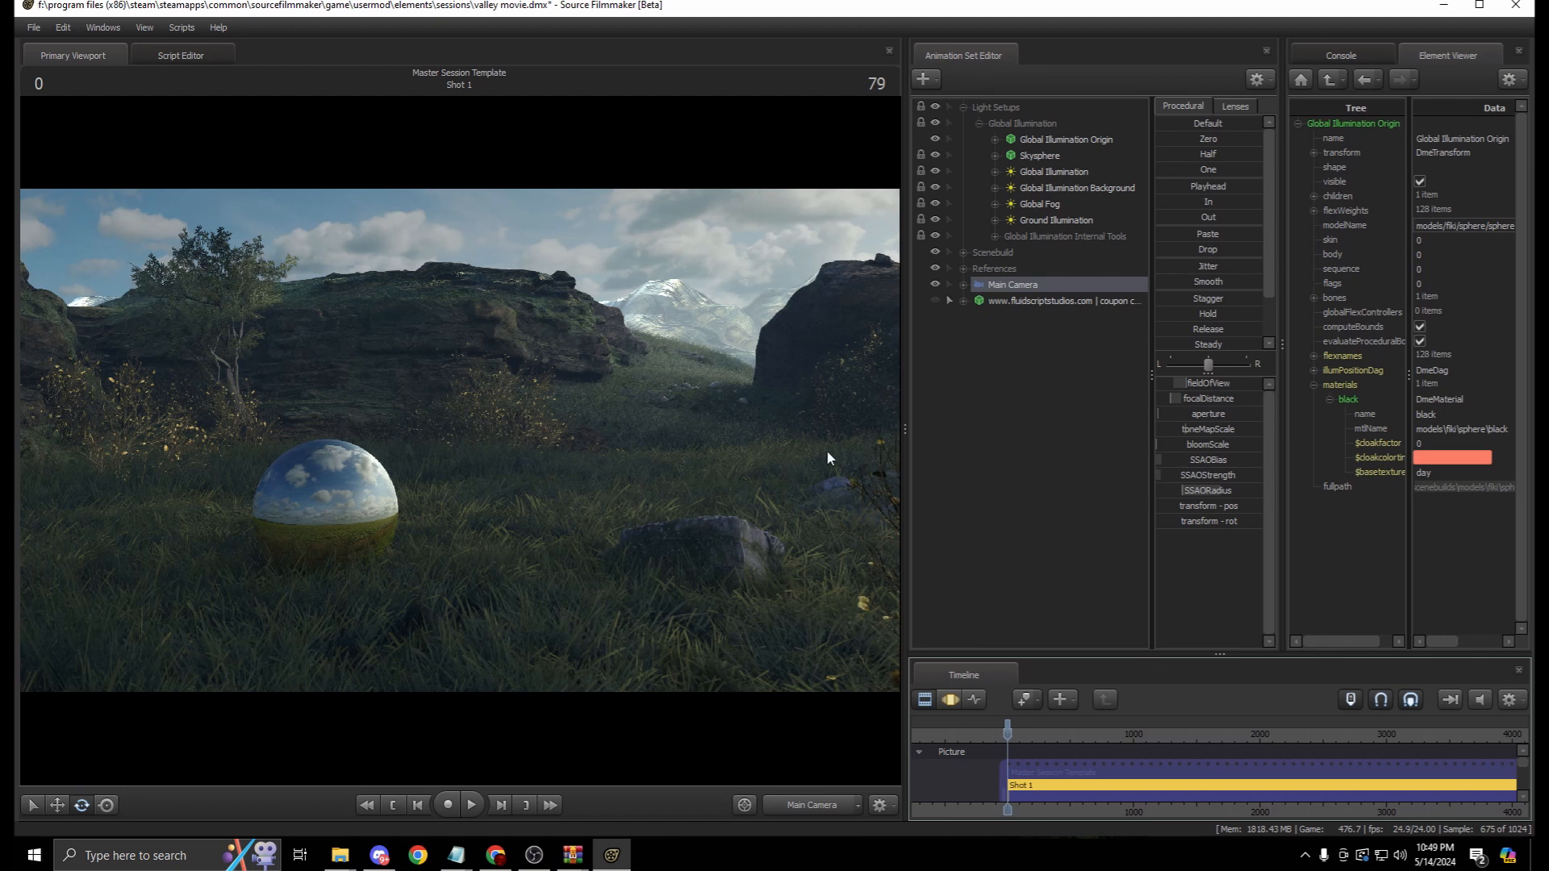
Rotate the Global Illumination Origin in the Motion Editor to change the light direction on the mirror sphere, and return to the Clip Editor
click(951, 699)
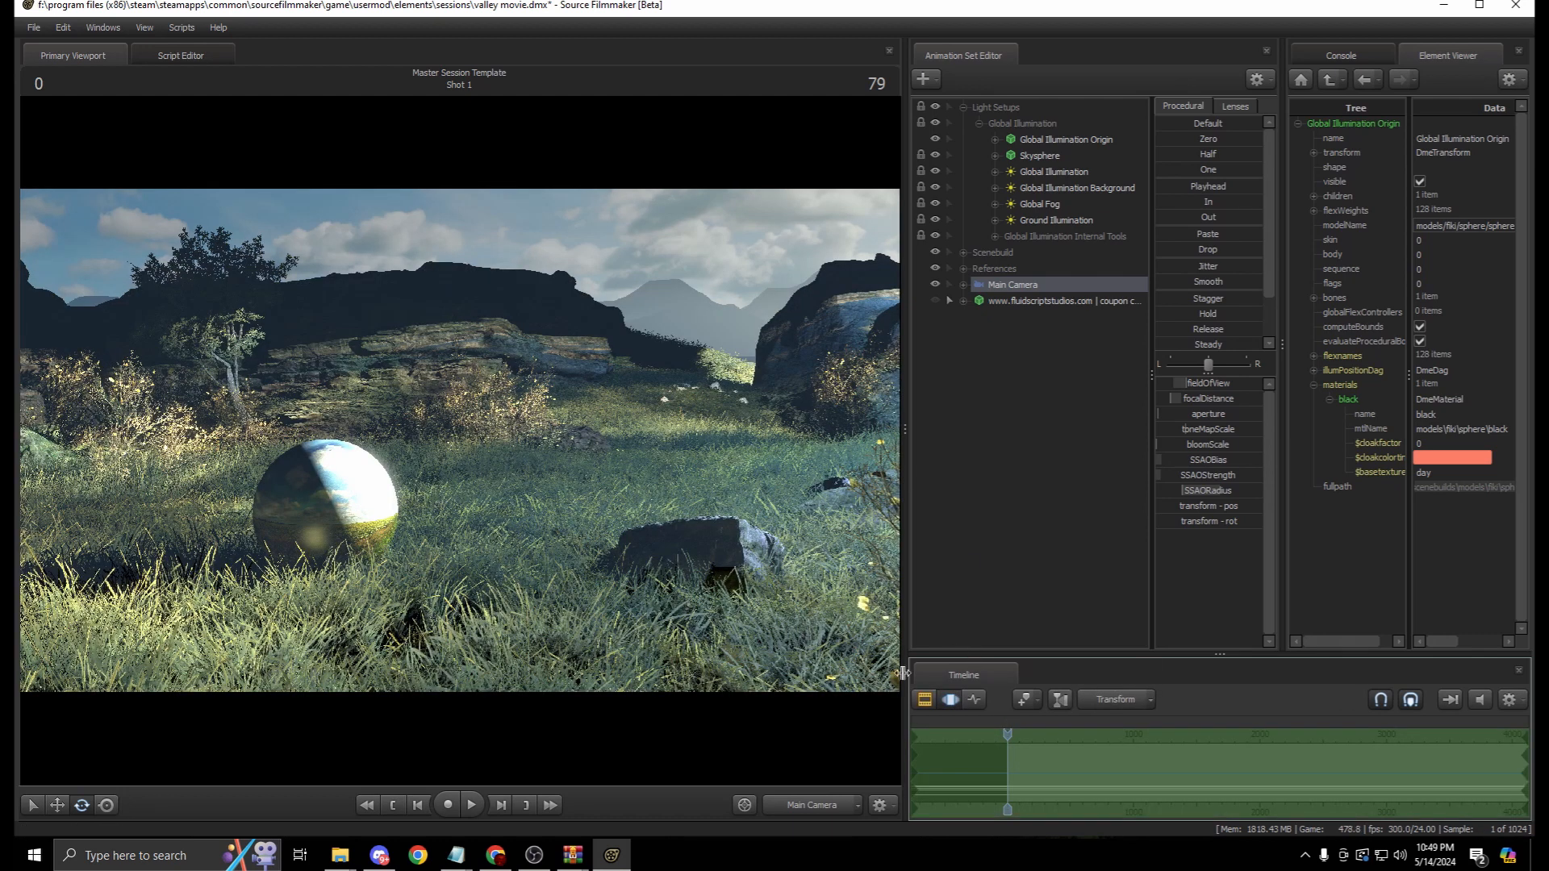
click(1043, 143)
drag(369, 573, 269, 513)
click(925, 700)
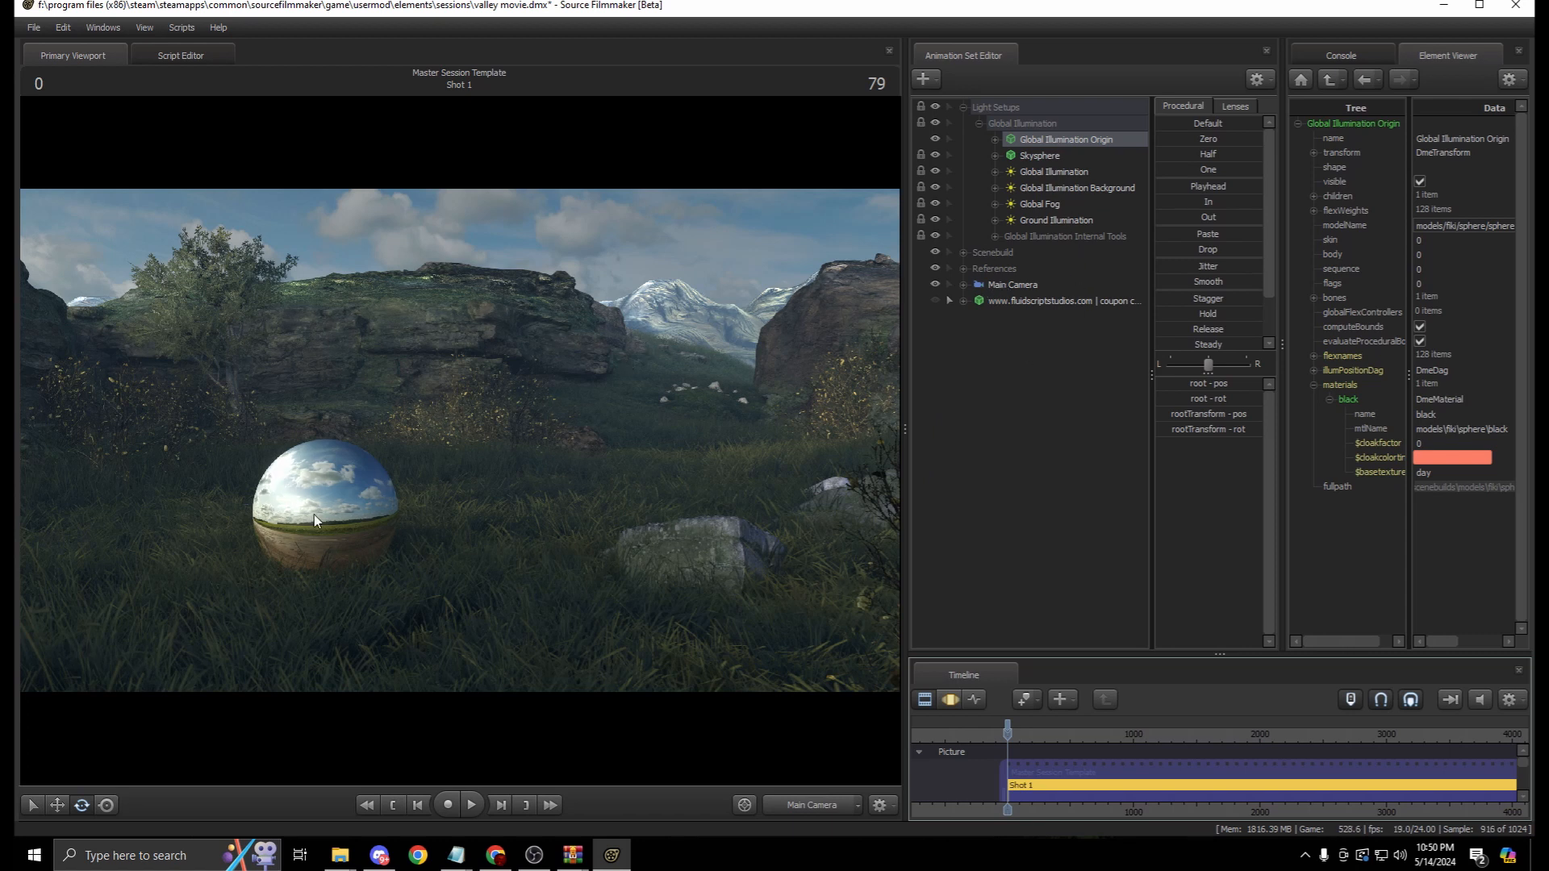
Rotate the Global Illumination Origin once more in the Motion Editor to relight the valley, and preview it in the Clip Editor
click(951, 698)
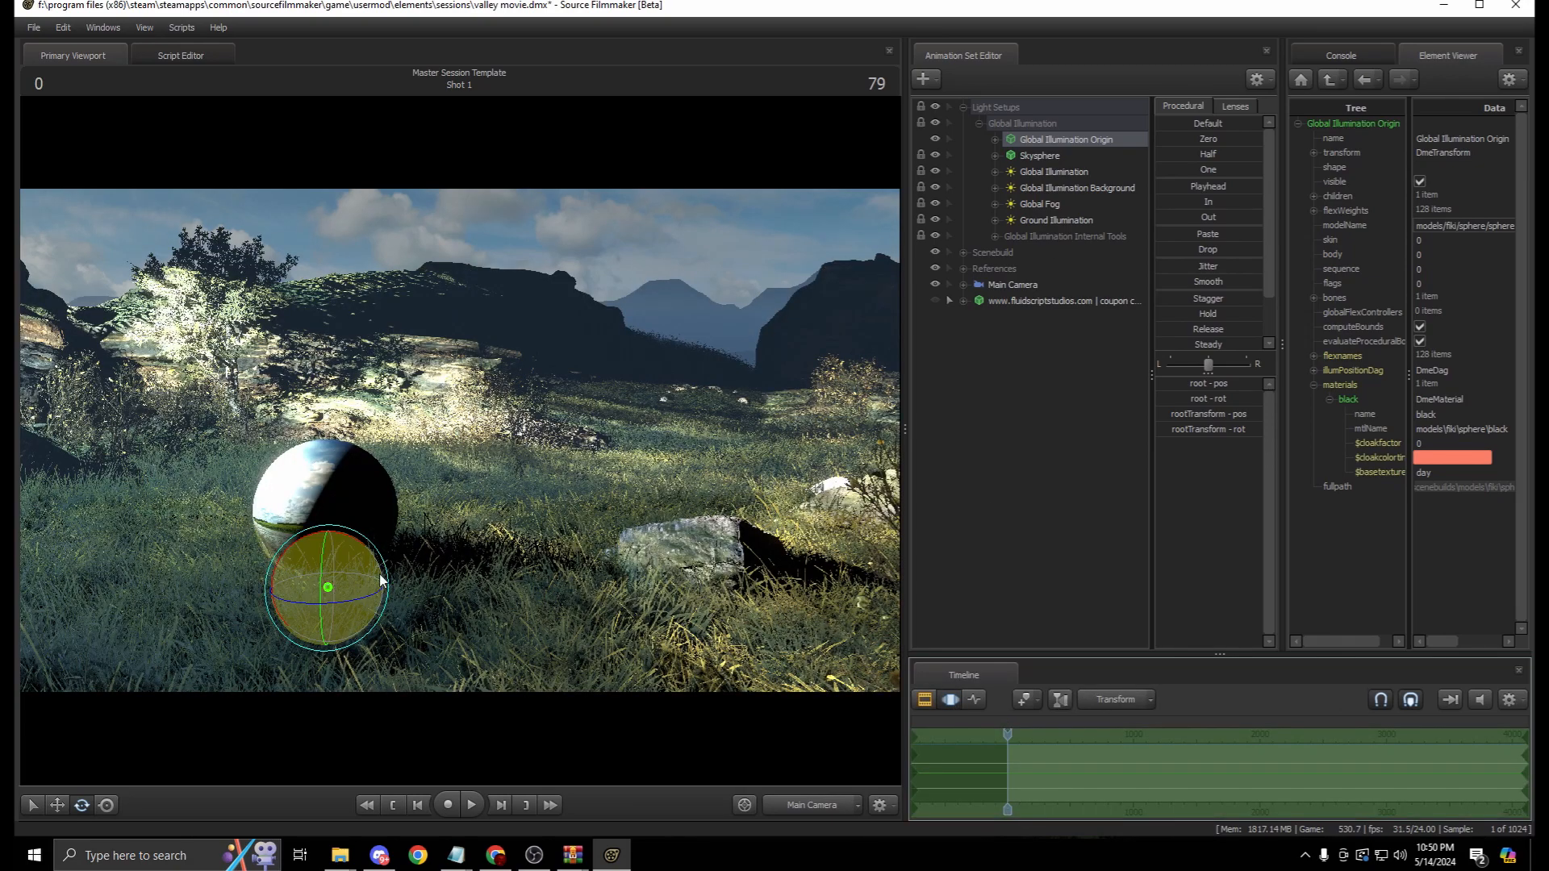
mouse_move(366, 598)
mouse_down()
mouse_move(336, 607)
mouse_move(310, 533)
mouse_move(342, 606)
mouse_move(284, 597)
mouse_move(321, 617)
mouse_move(404, 585)
mouse_move(649, 570)
mouse_up()
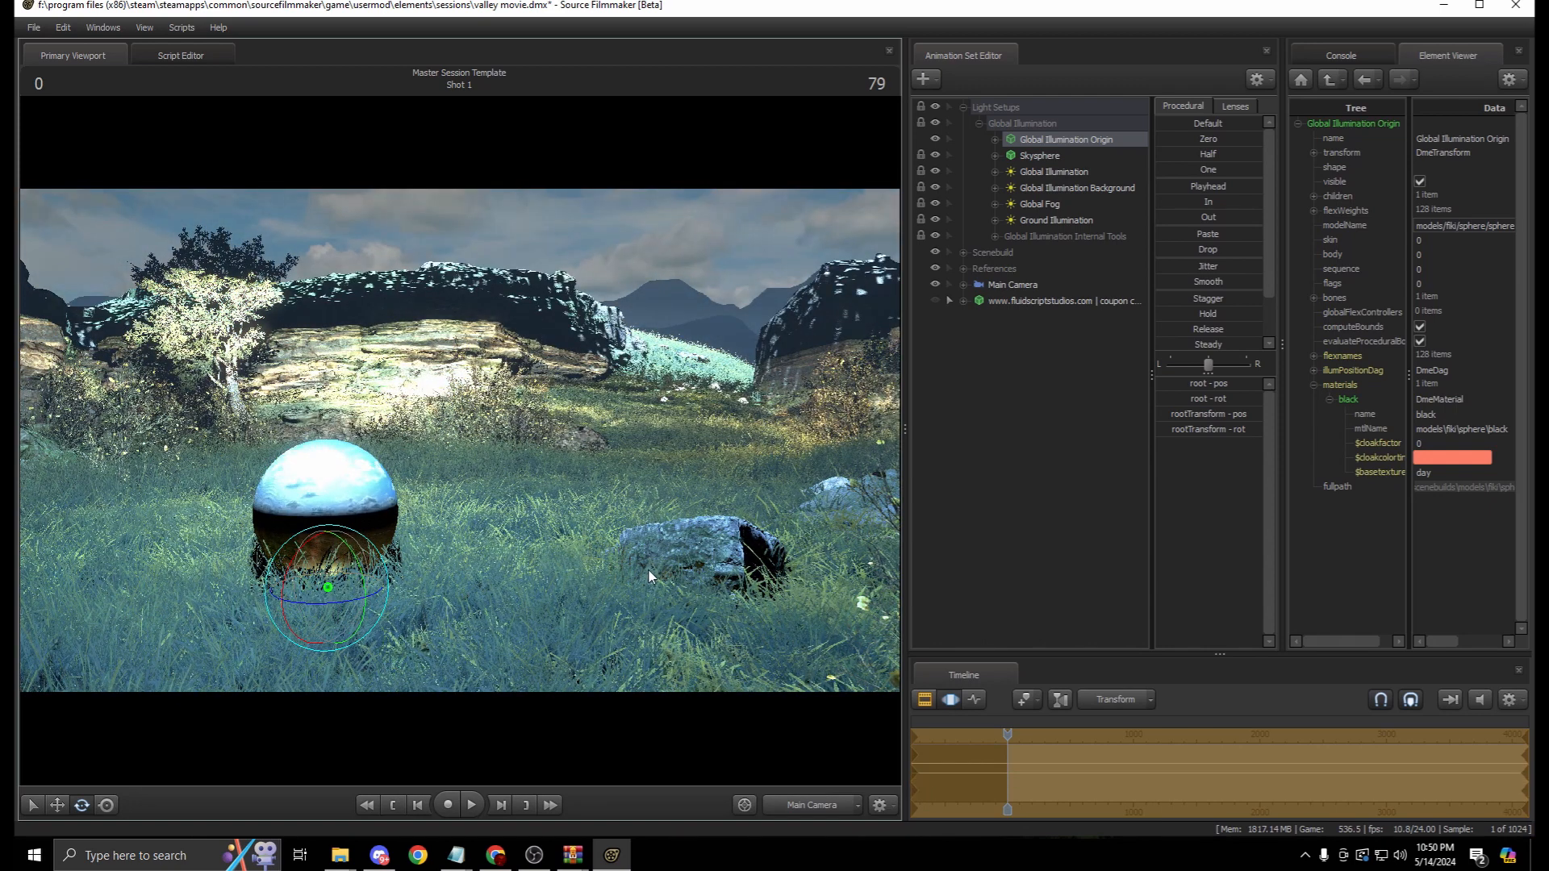
key(ctrl+z)
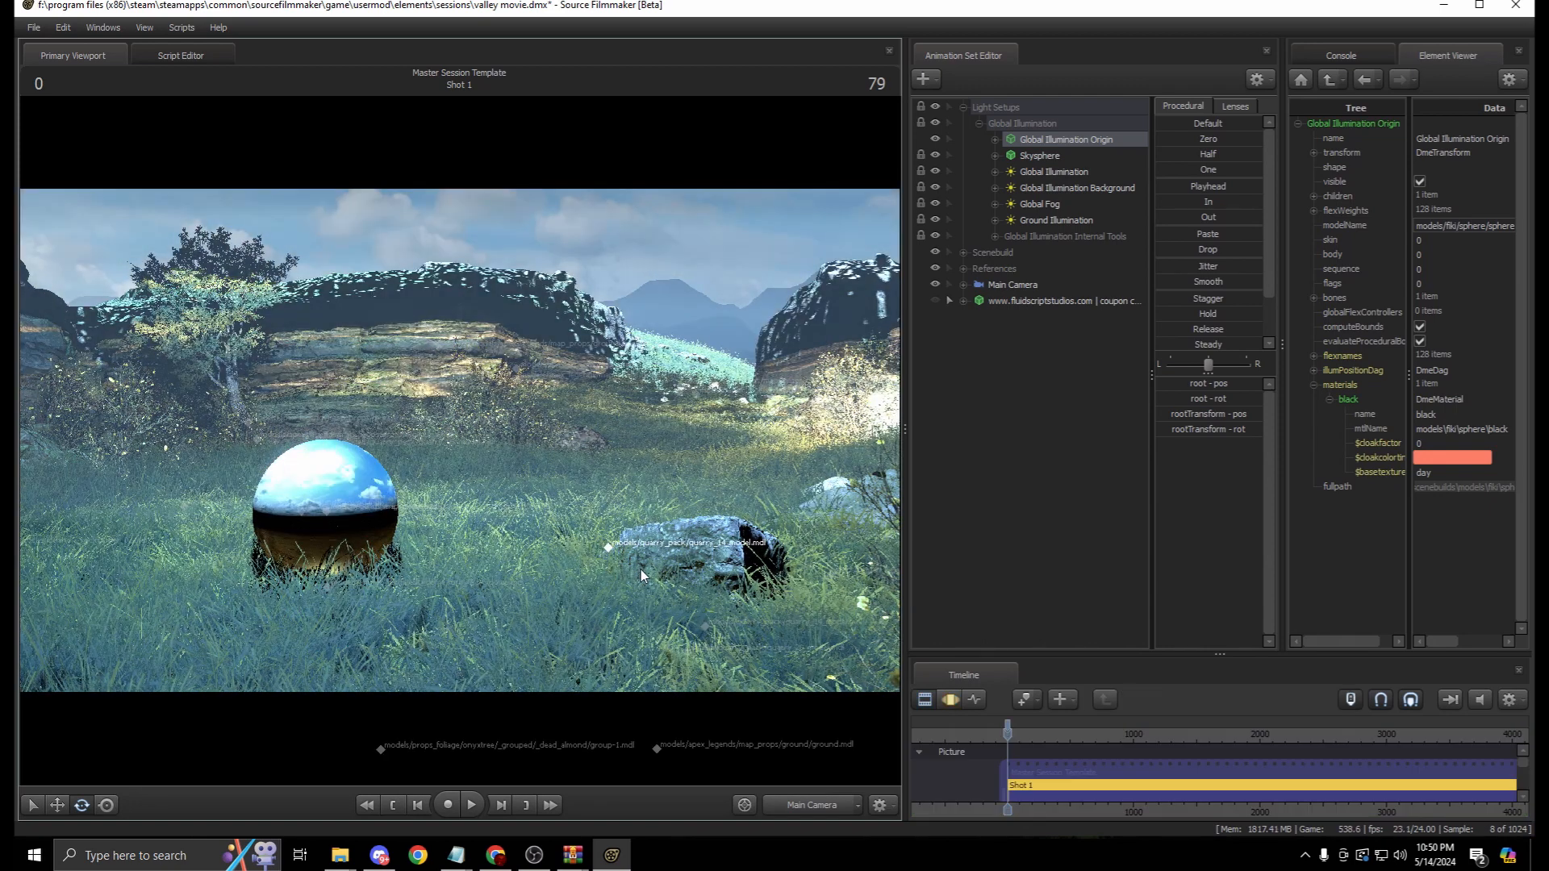
key(ctrl+y)
key(ctrl+z)
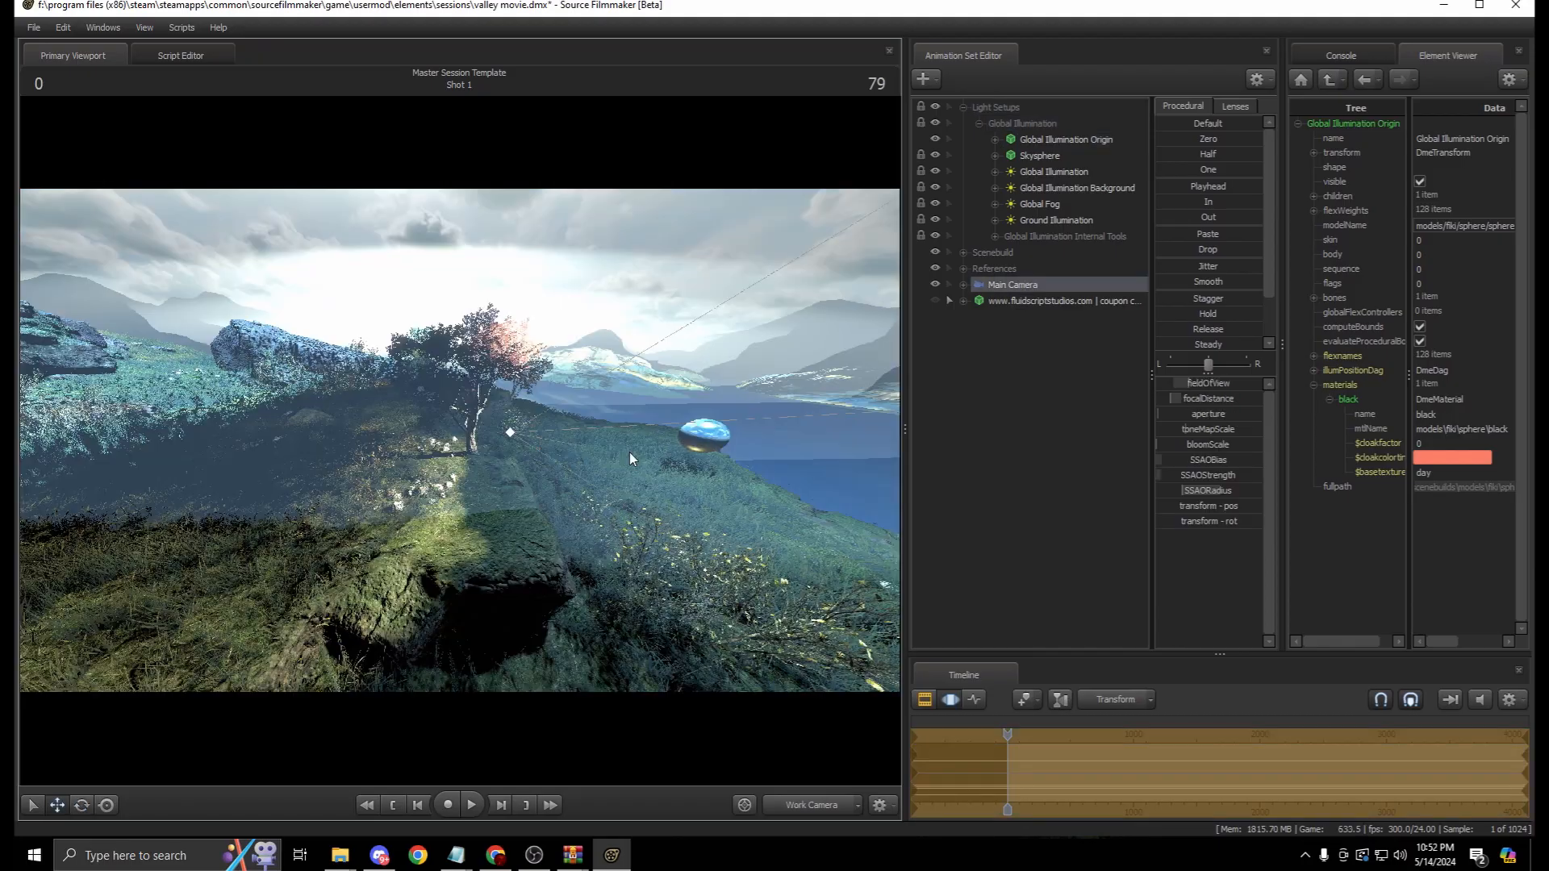
Bring the work camera to the mirror sphere and go through the Skysphere and the individual global illumination, fog and ground lights
key(ctrl+z)
drag(629, 452, 565, 440)
key(w)
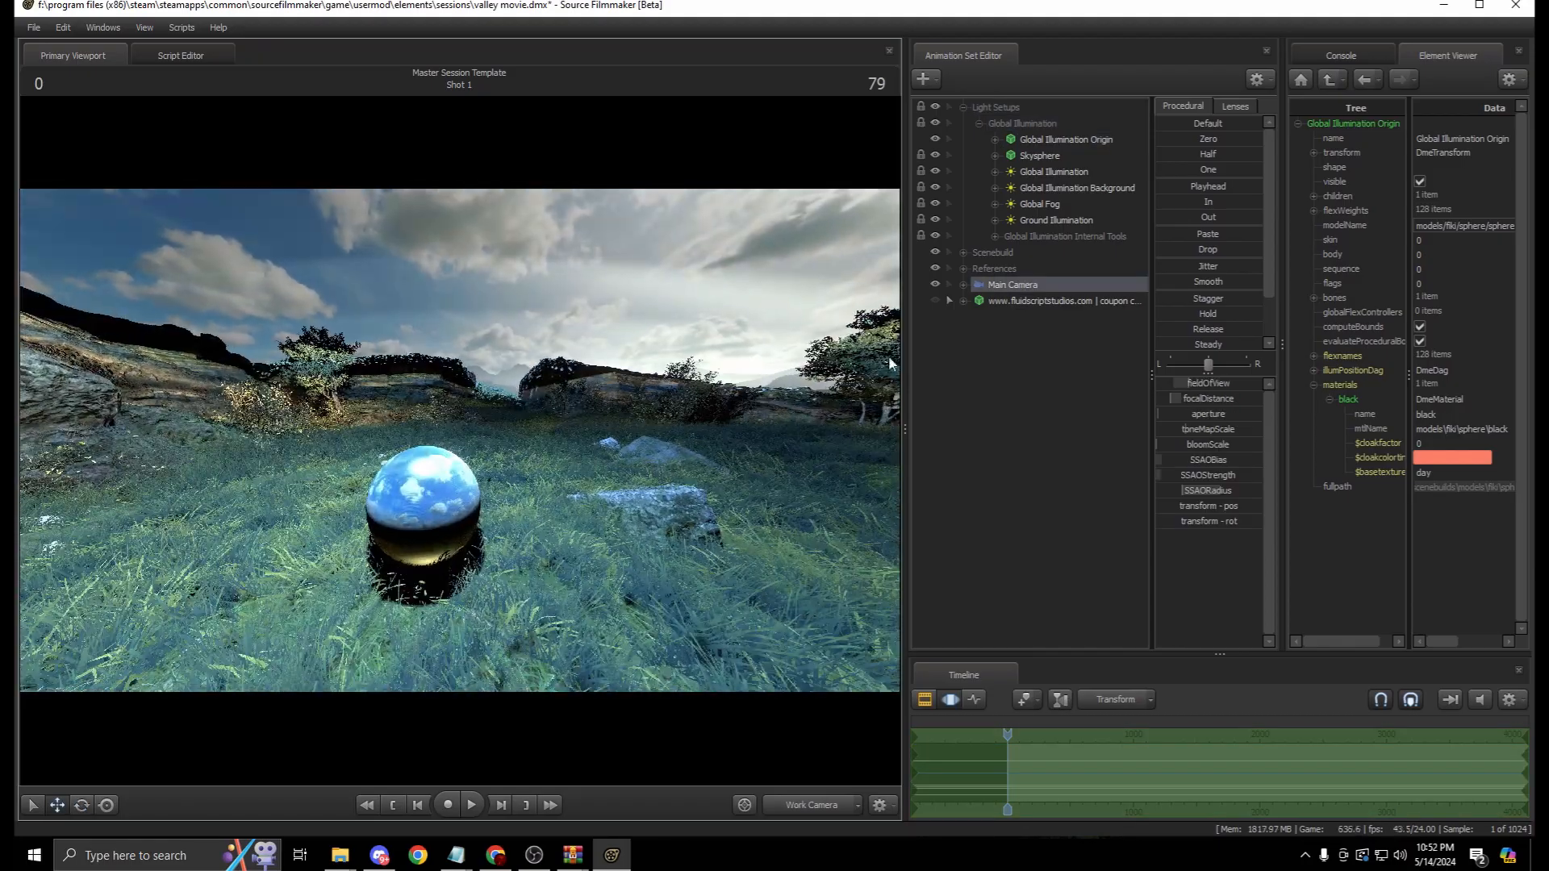
click(1072, 158)
click(1065, 171)
click(1053, 190)
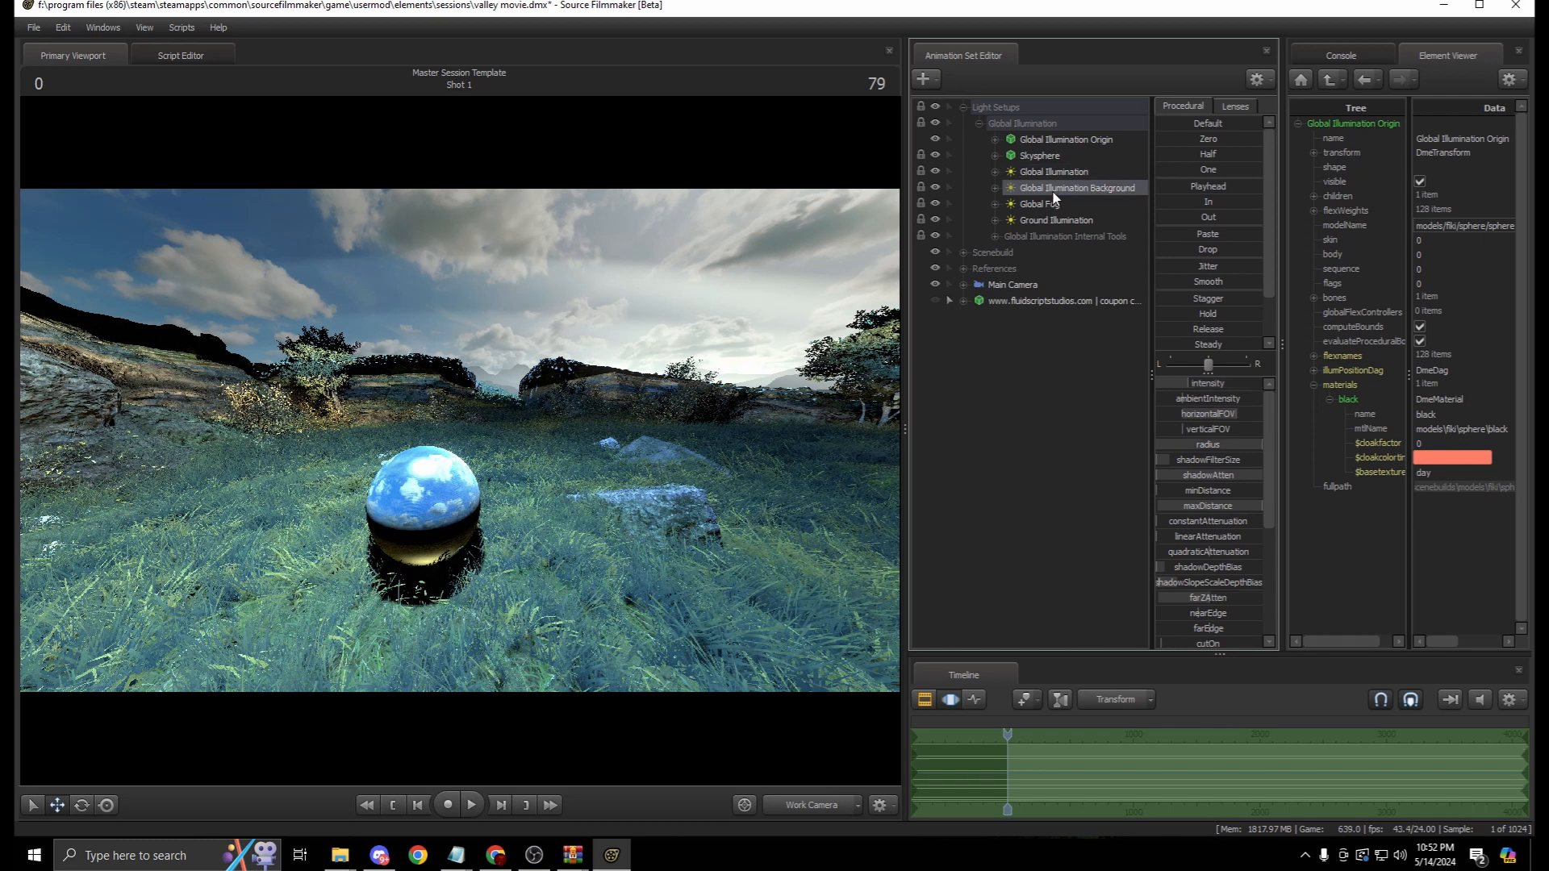
click(1053, 204)
click(1060, 221)
click(1060, 173)
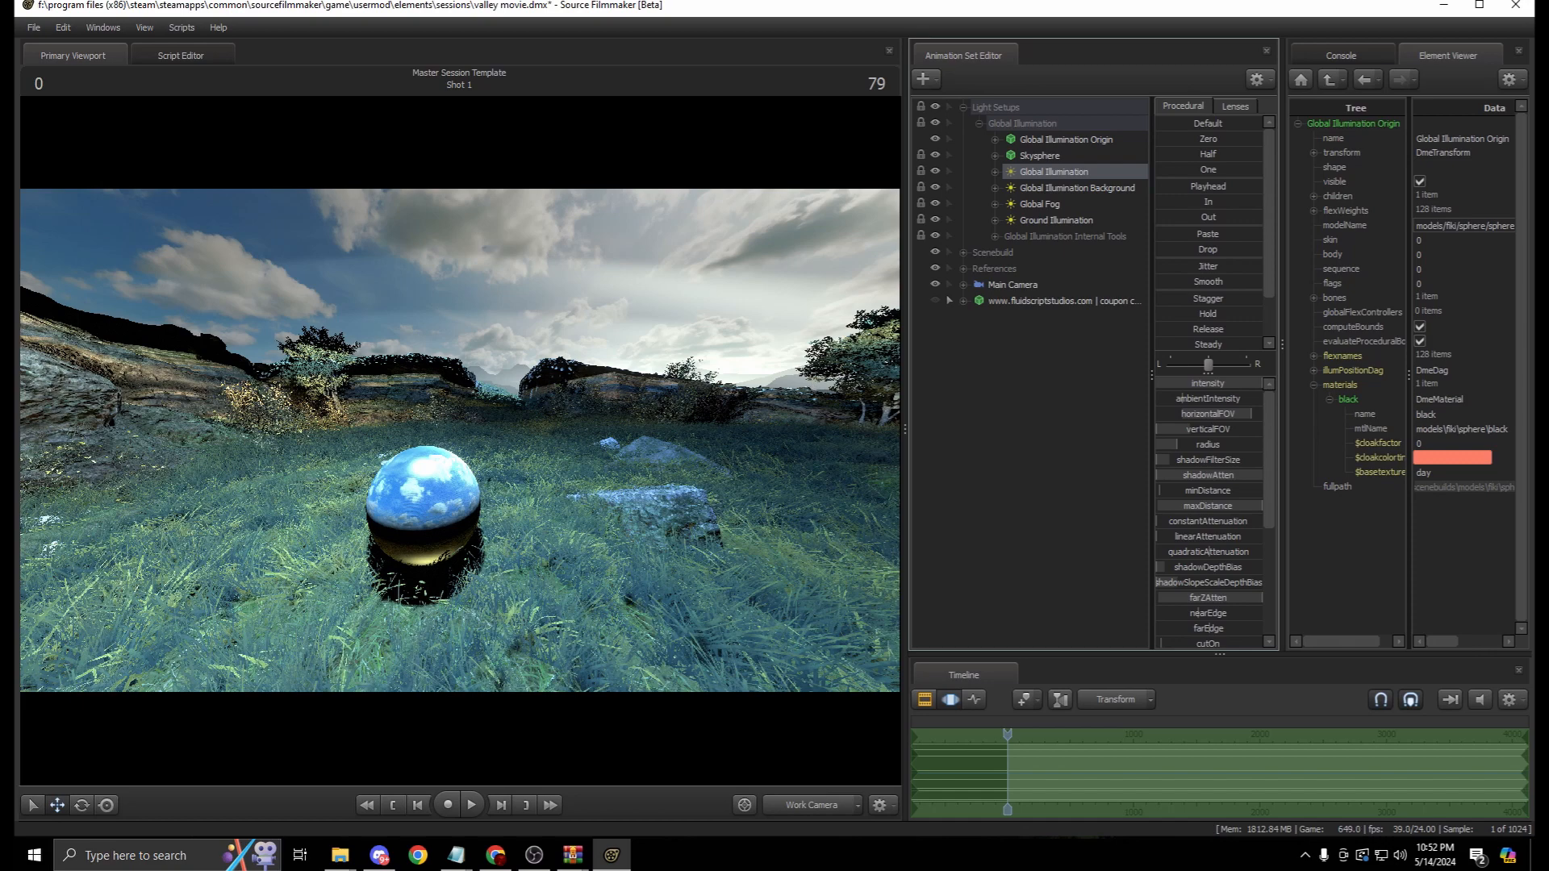
Adjust the intensity of the Global Illumination light while watching the area around the mirror sphere up close
key(w)
mouse_move(638, 442)
mouse_down()
mouse_move(617, 484)
mouse_move(643, 421)
mouse_up()
key(d)
key(a)
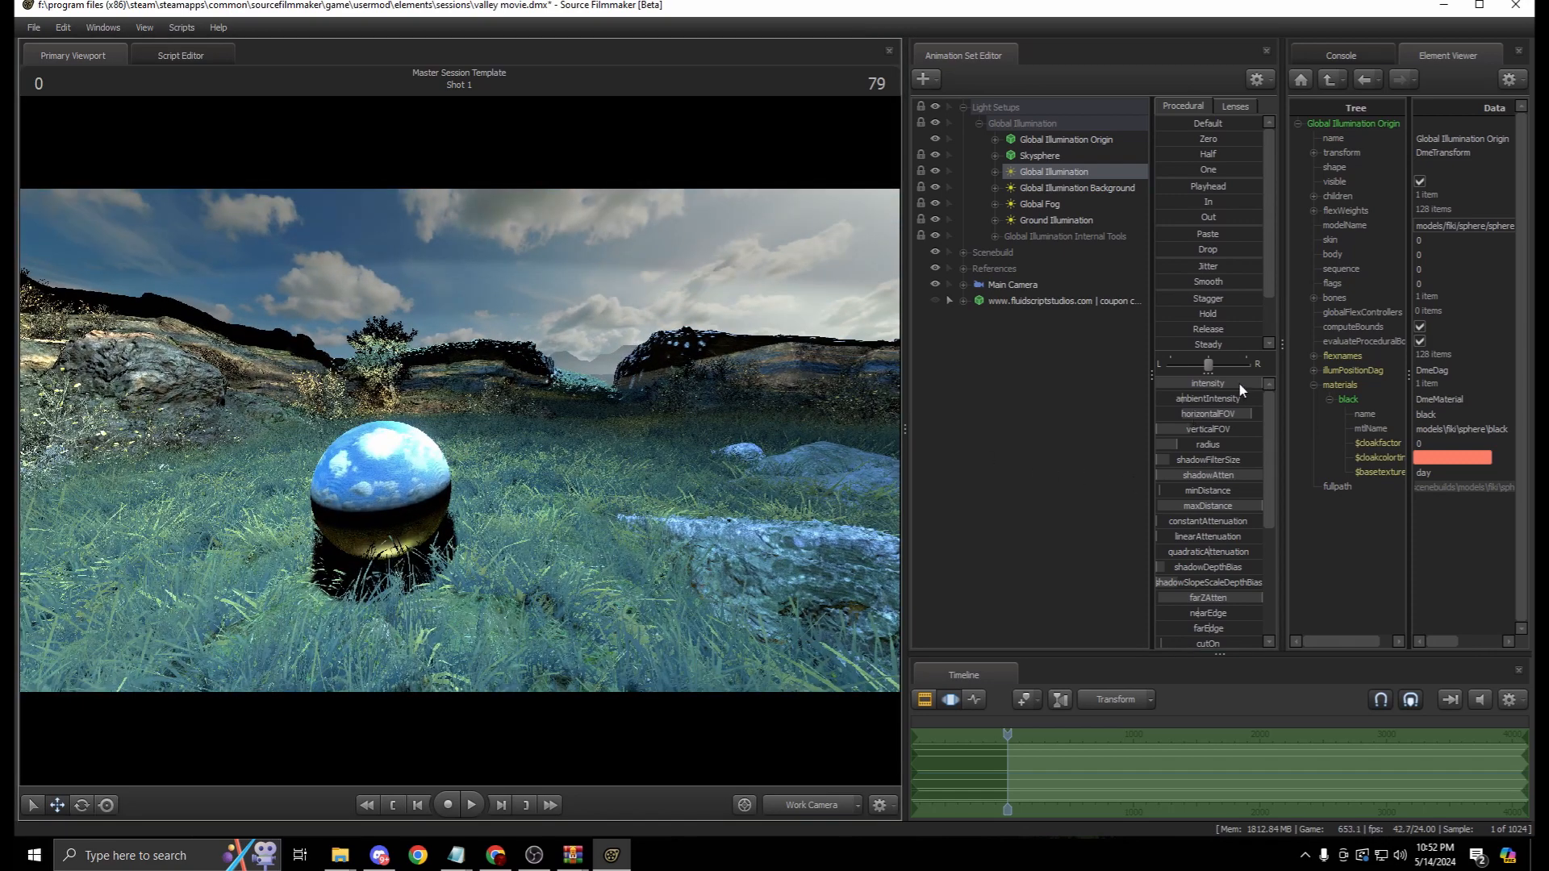
drag(1240, 384, 1350, 400)
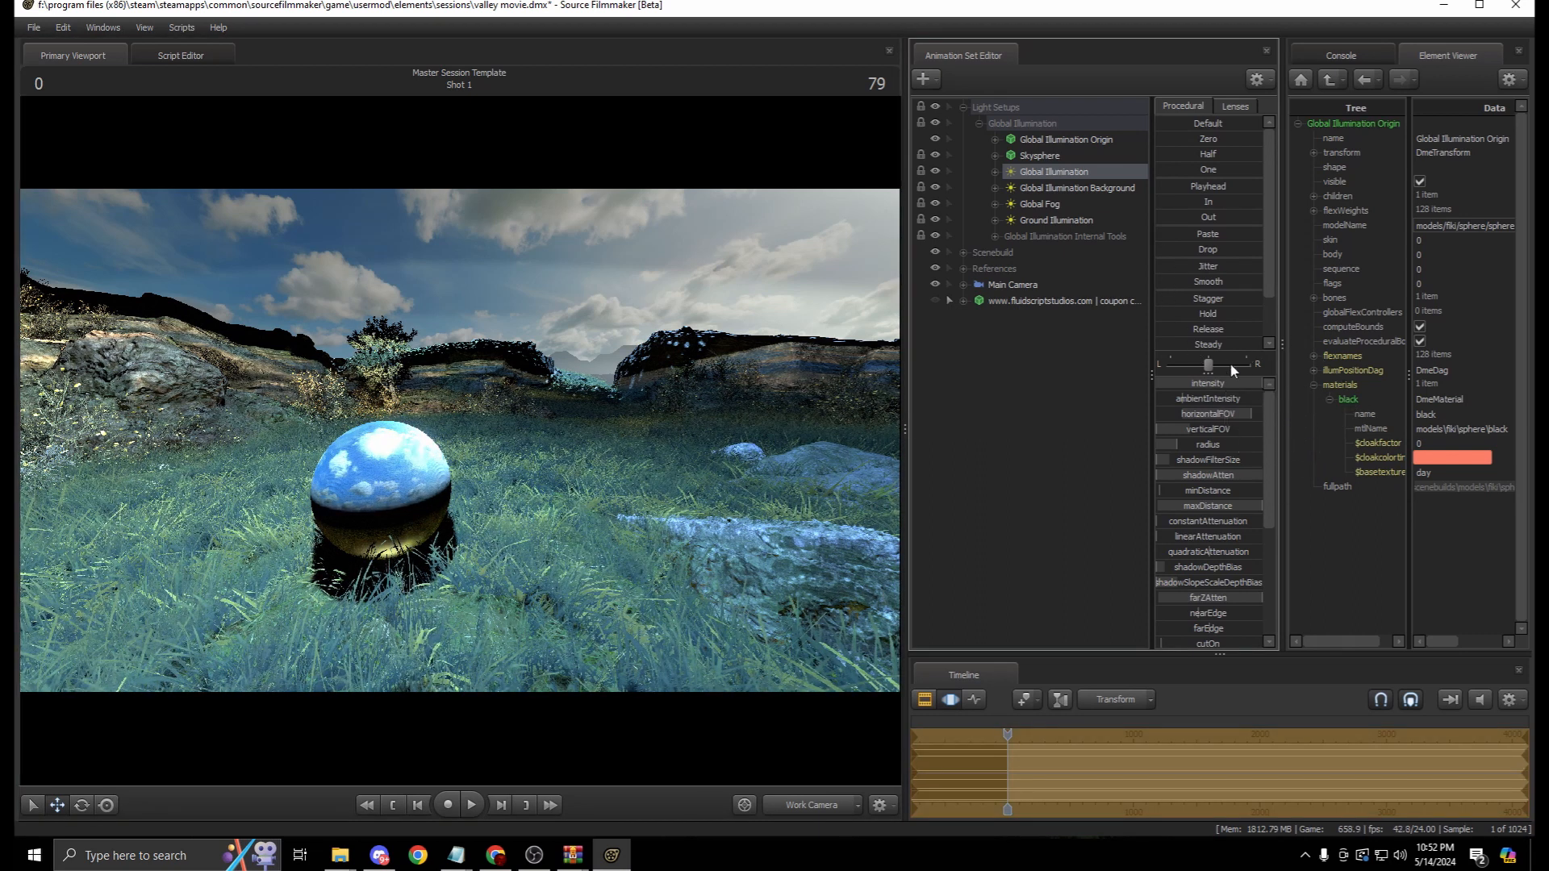
Adjust the intensity of the Global Illumination Background light and return to the Global Illumination light
click(1090, 187)
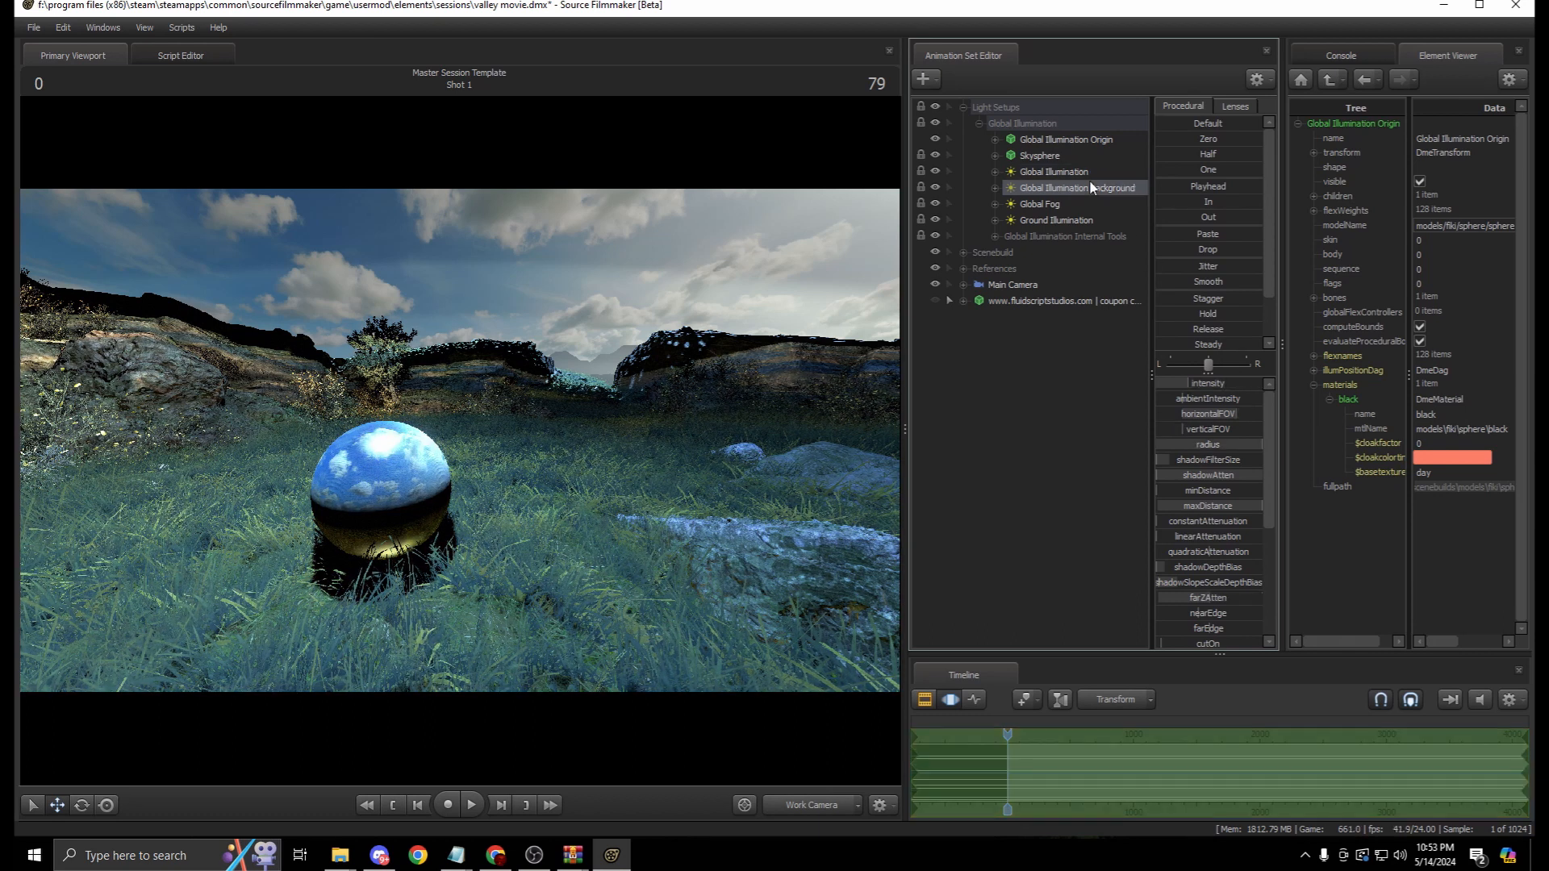
mouse_move(1195, 382)
mouse_down()
mouse_move(1176, 381)
mouse_move(1198, 382)
mouse_up()
key(ctrl+z)
key(ctrl+z)
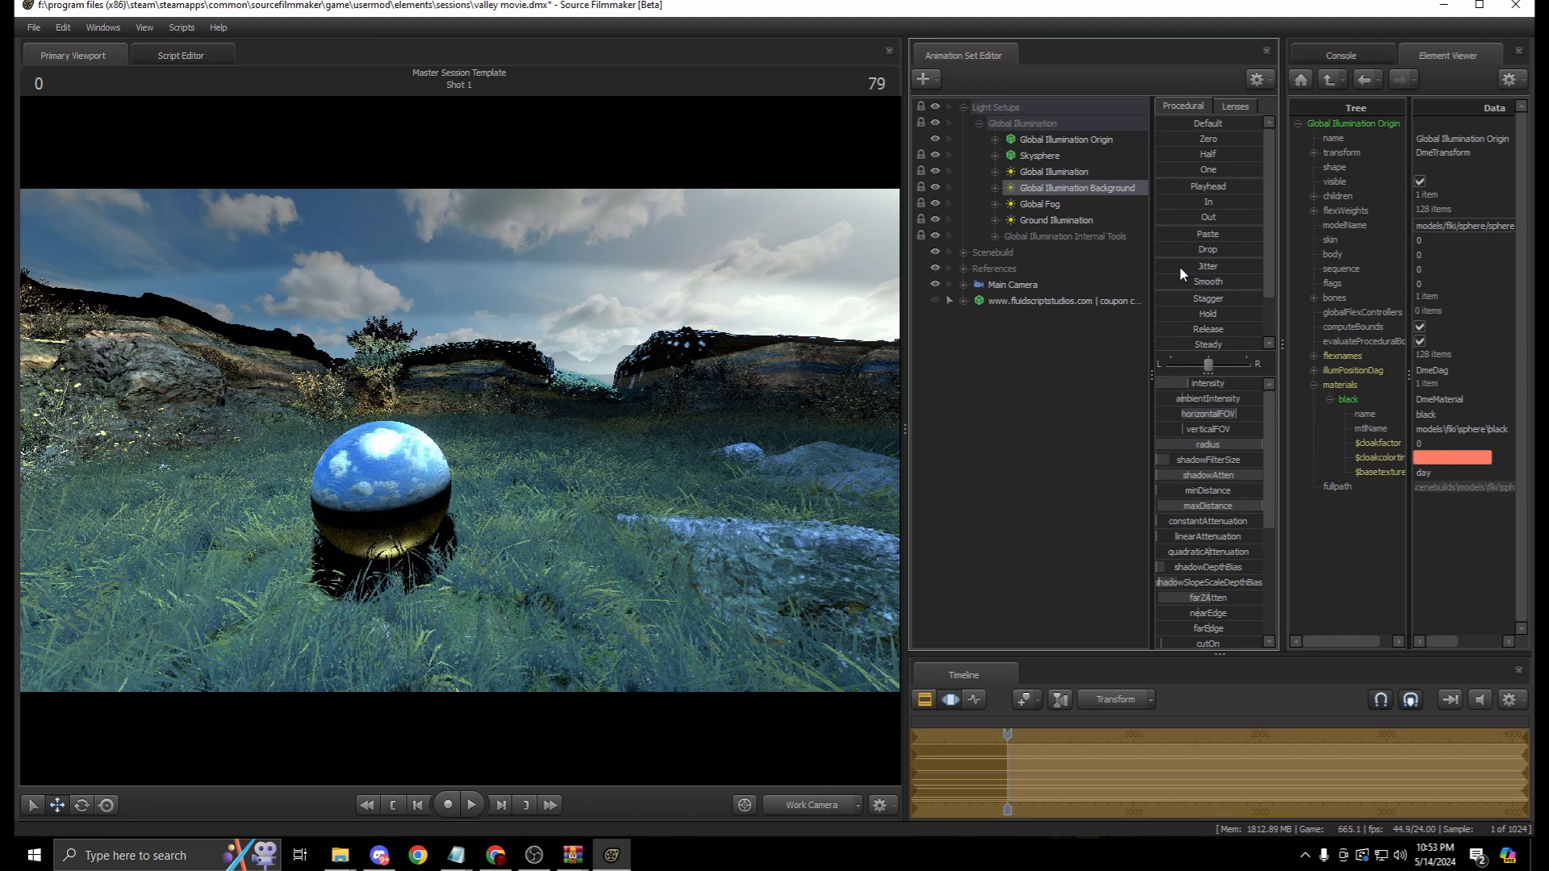
click(1066, 172)
key(ctrl+z)
key(ctrl+z)
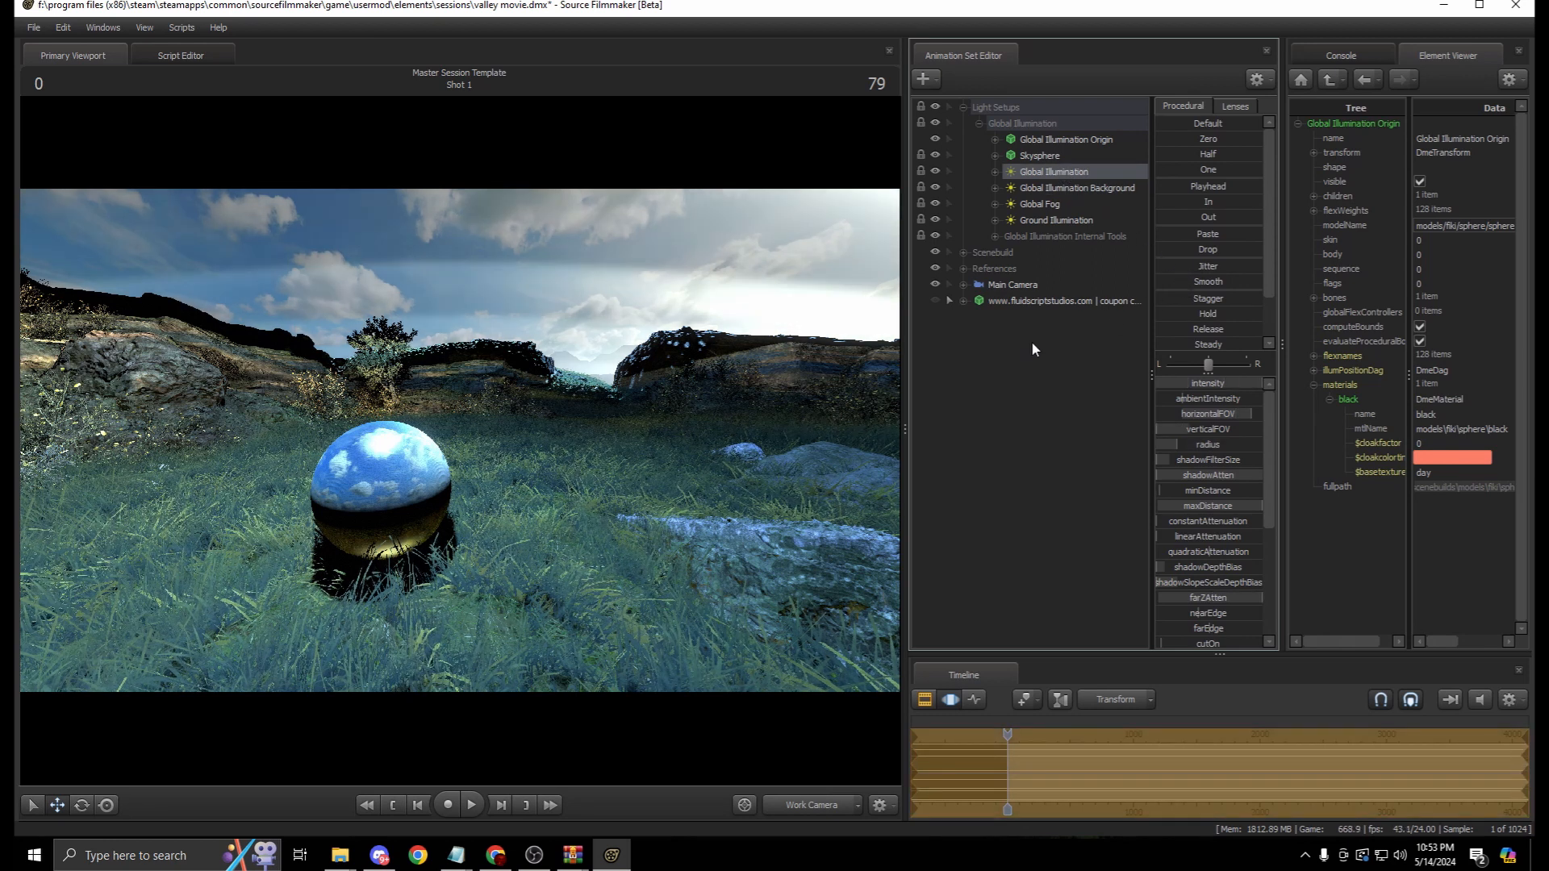
Expand the Global Illumination Internal Tools group and show the Illumination Disk's model in the Element Viewer
drag(581, 363, 557, 404)
key(s)
key(z)
drag(449, 319, 443, 335)
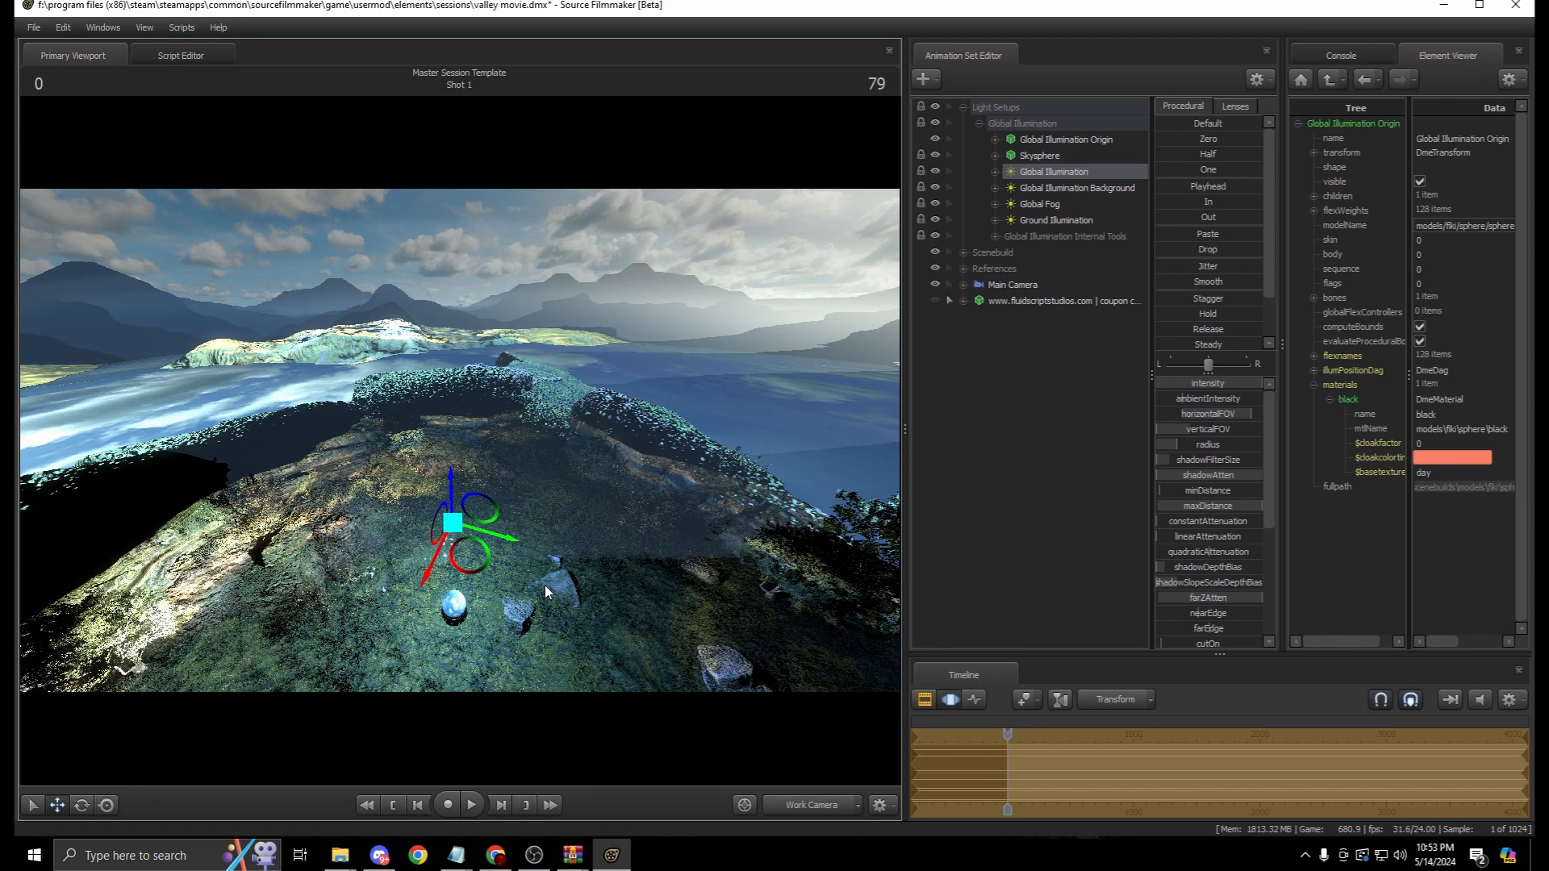
drag(544, 584, 588, 603)
key(w)
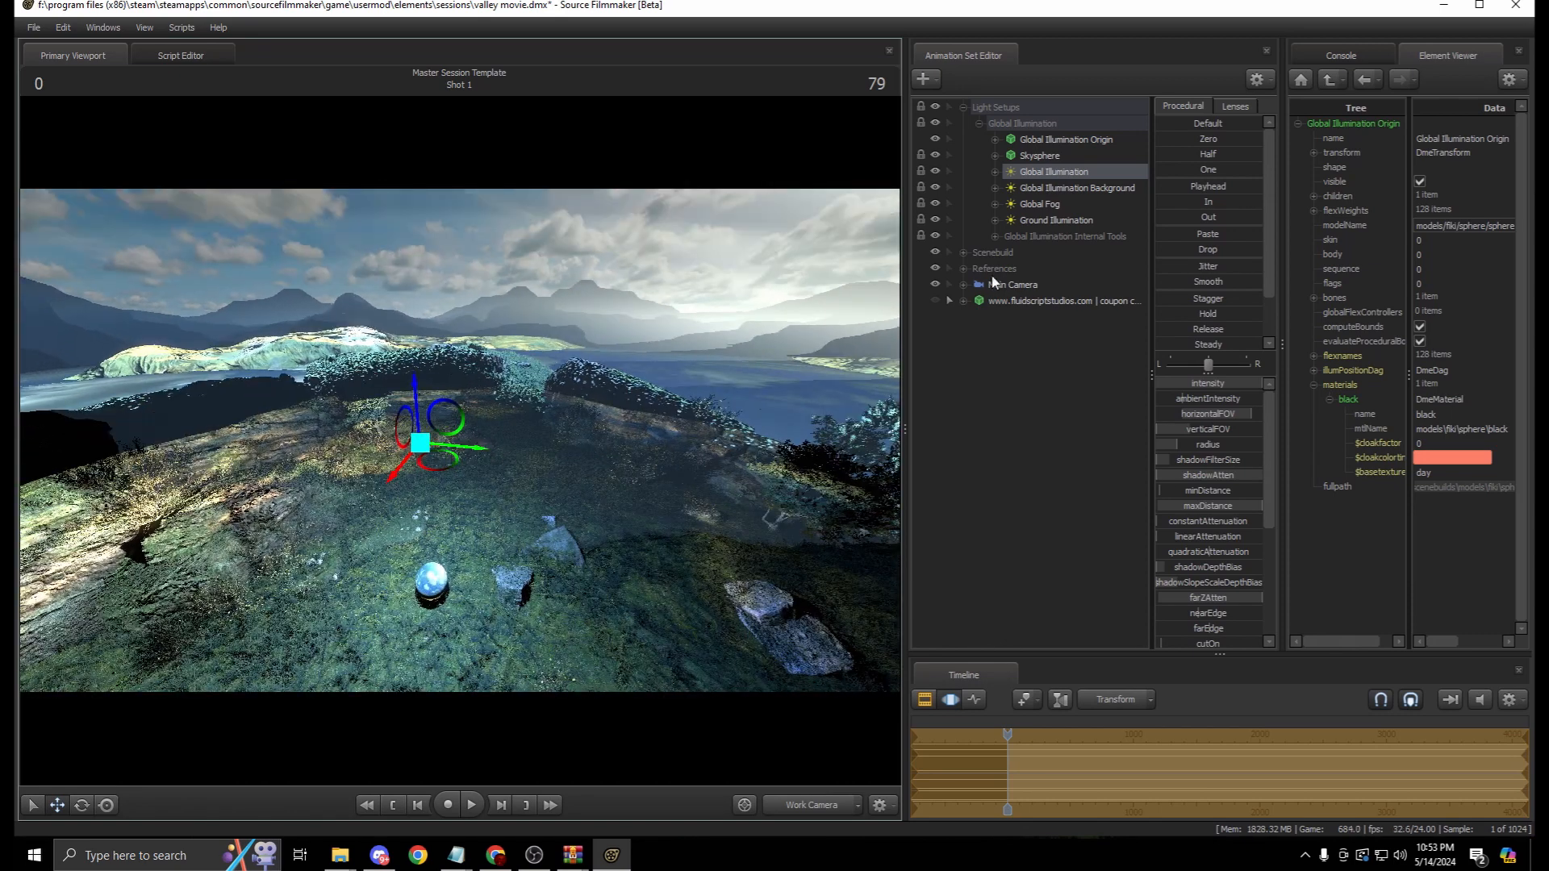
click(994, 237)
click(1049, 238)
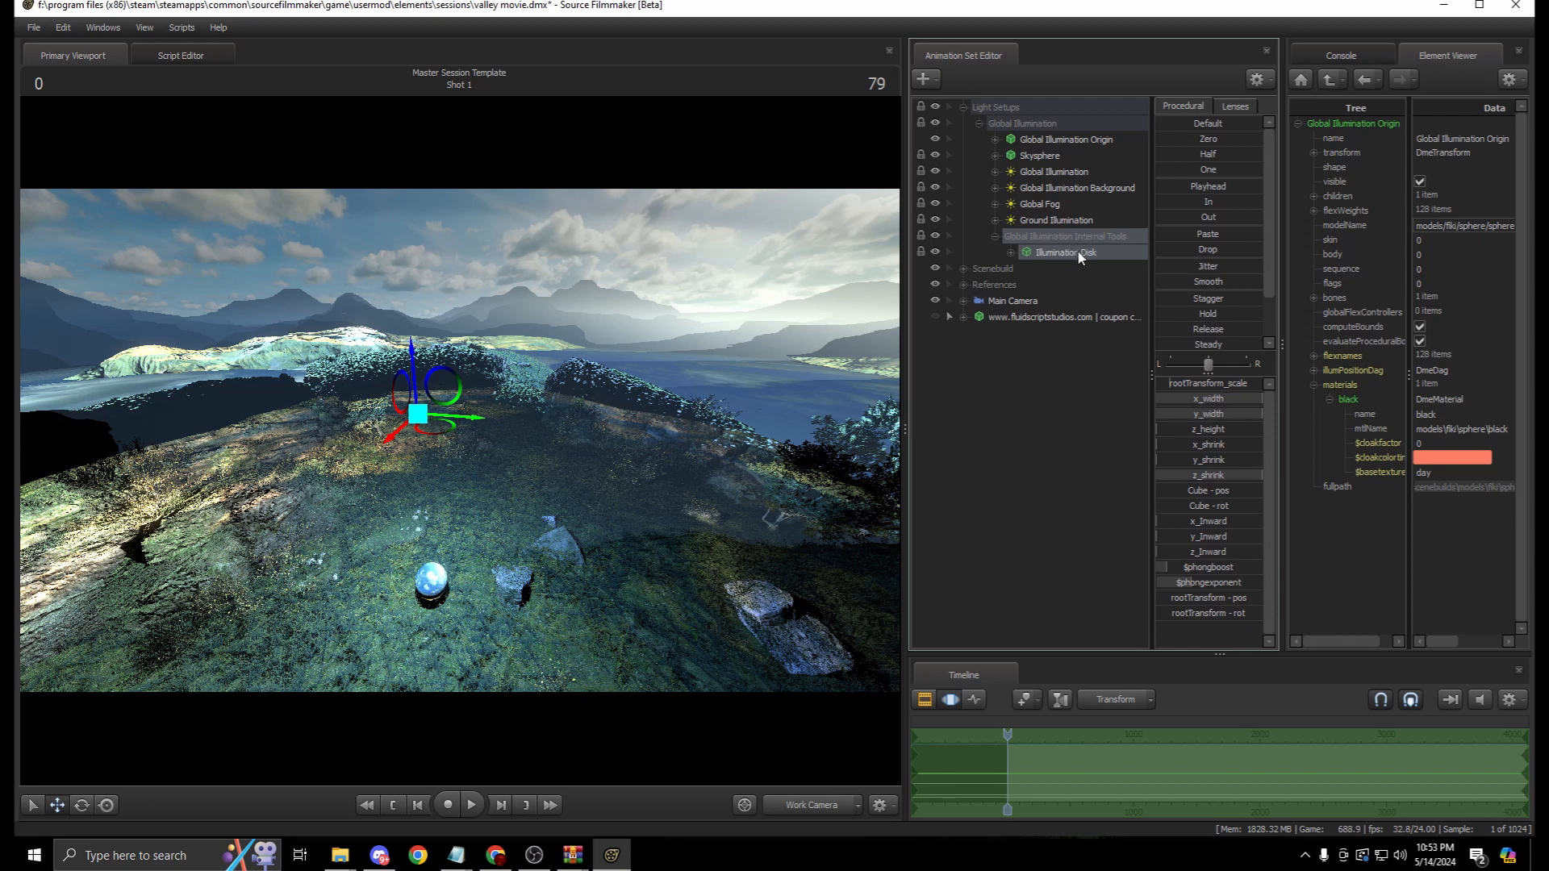
right_click(1080, 257)
mouse_move(1202, 344)
click(1253, 356)
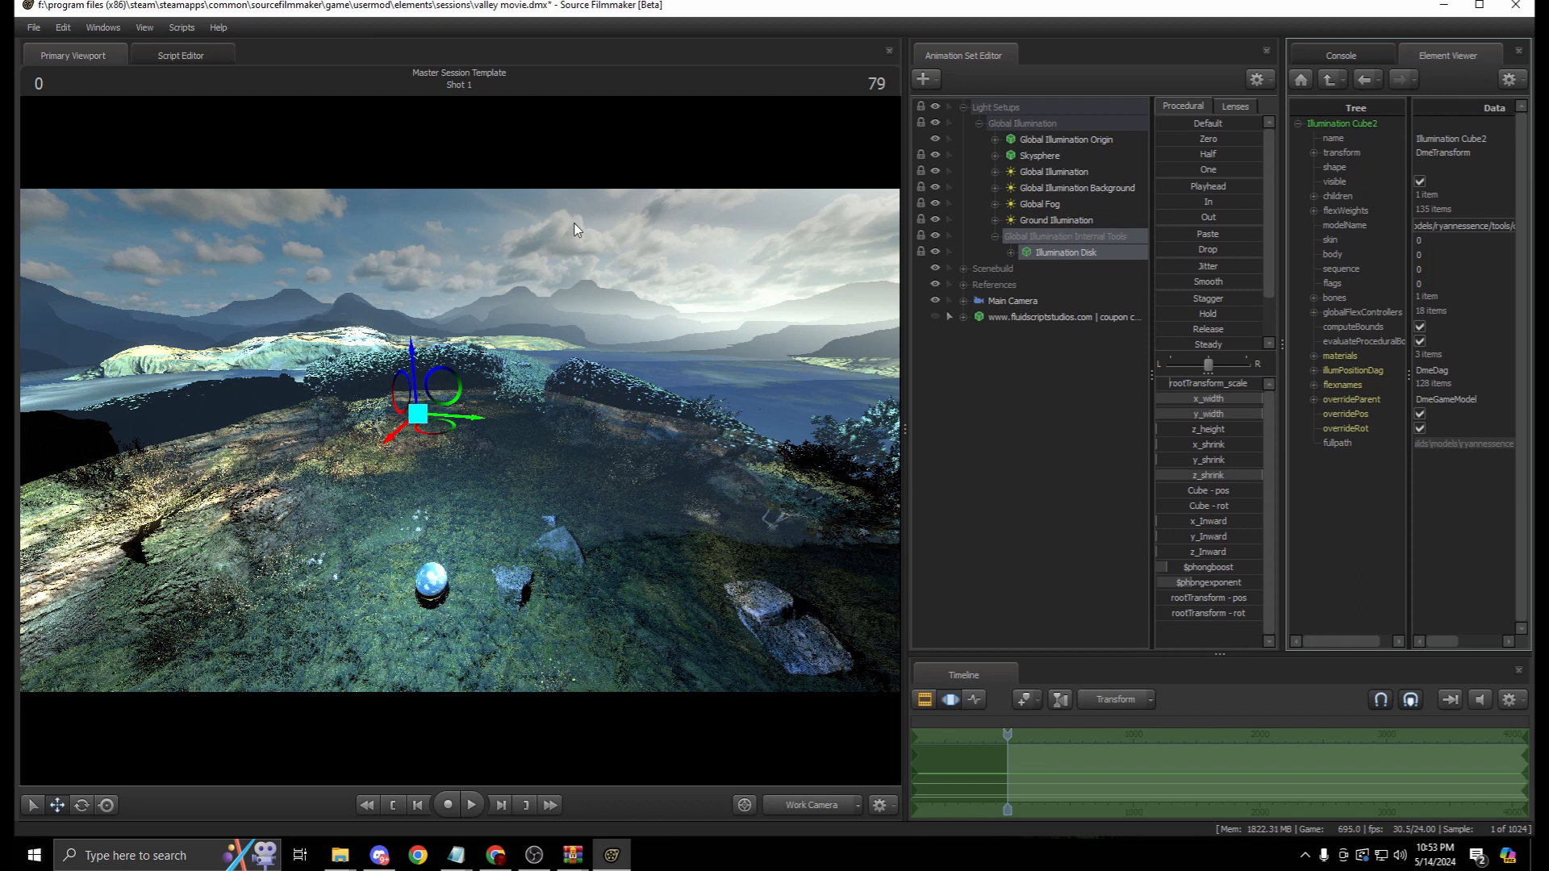
Select the Global Illumination Background light and the Illumination Disk in turn while examining the lighting around the mirror sphere
click(1060, 190)
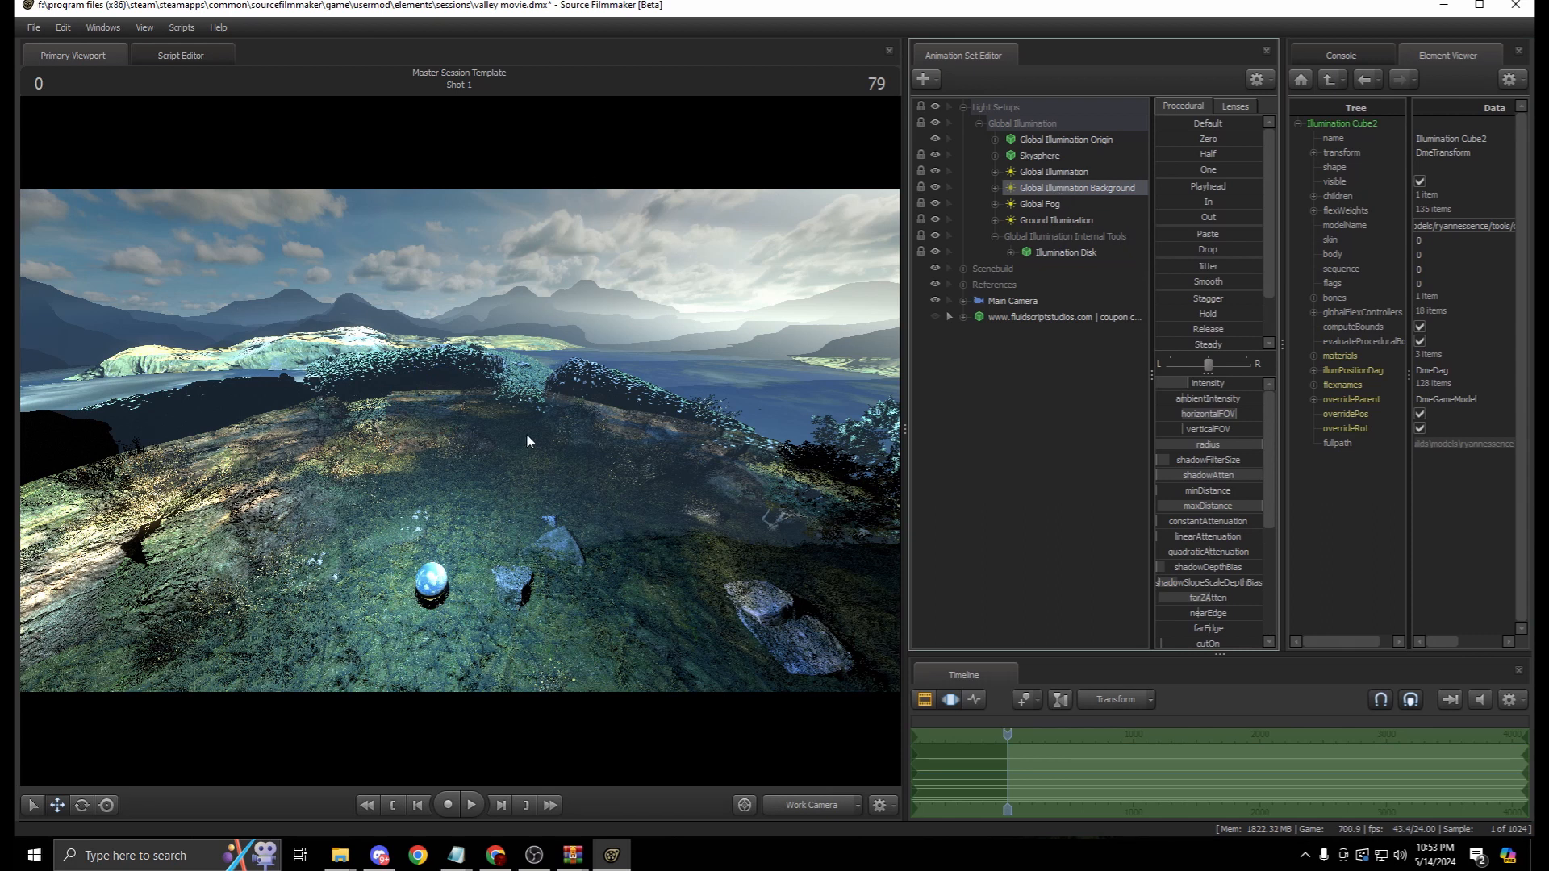
key(w)
drag(518, 394, 461, 439)
click(1074, 255)
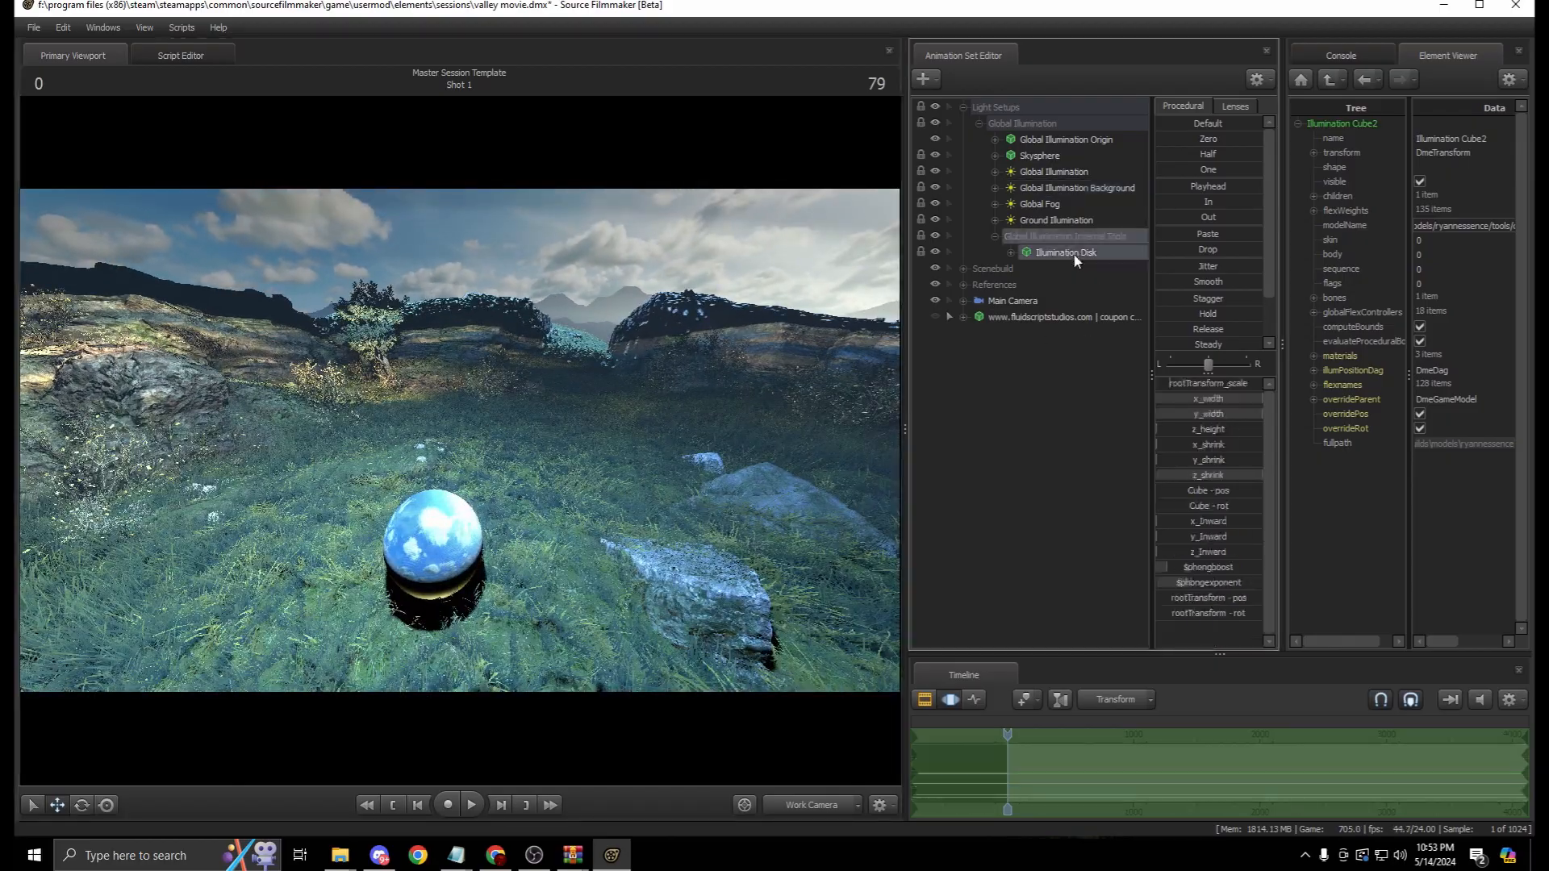
drag(566, 409, 566, 409)
key(a)
key(d)
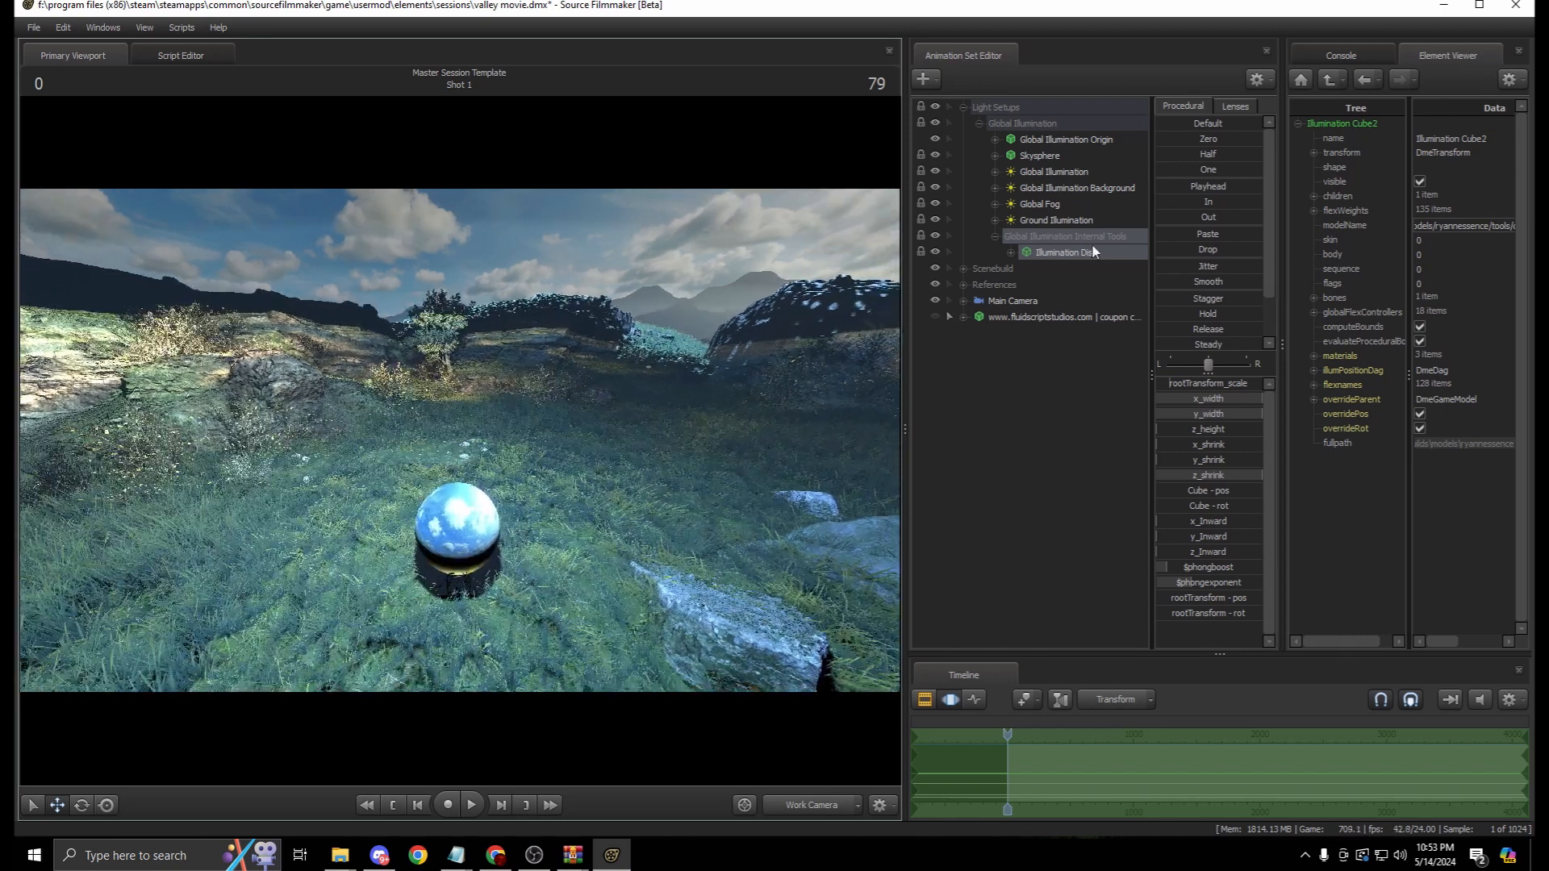
Collapse the Internal Tools group, review the Global Illumination, Background and Ground Illumination lights, and expand the group again
click(998, 235)
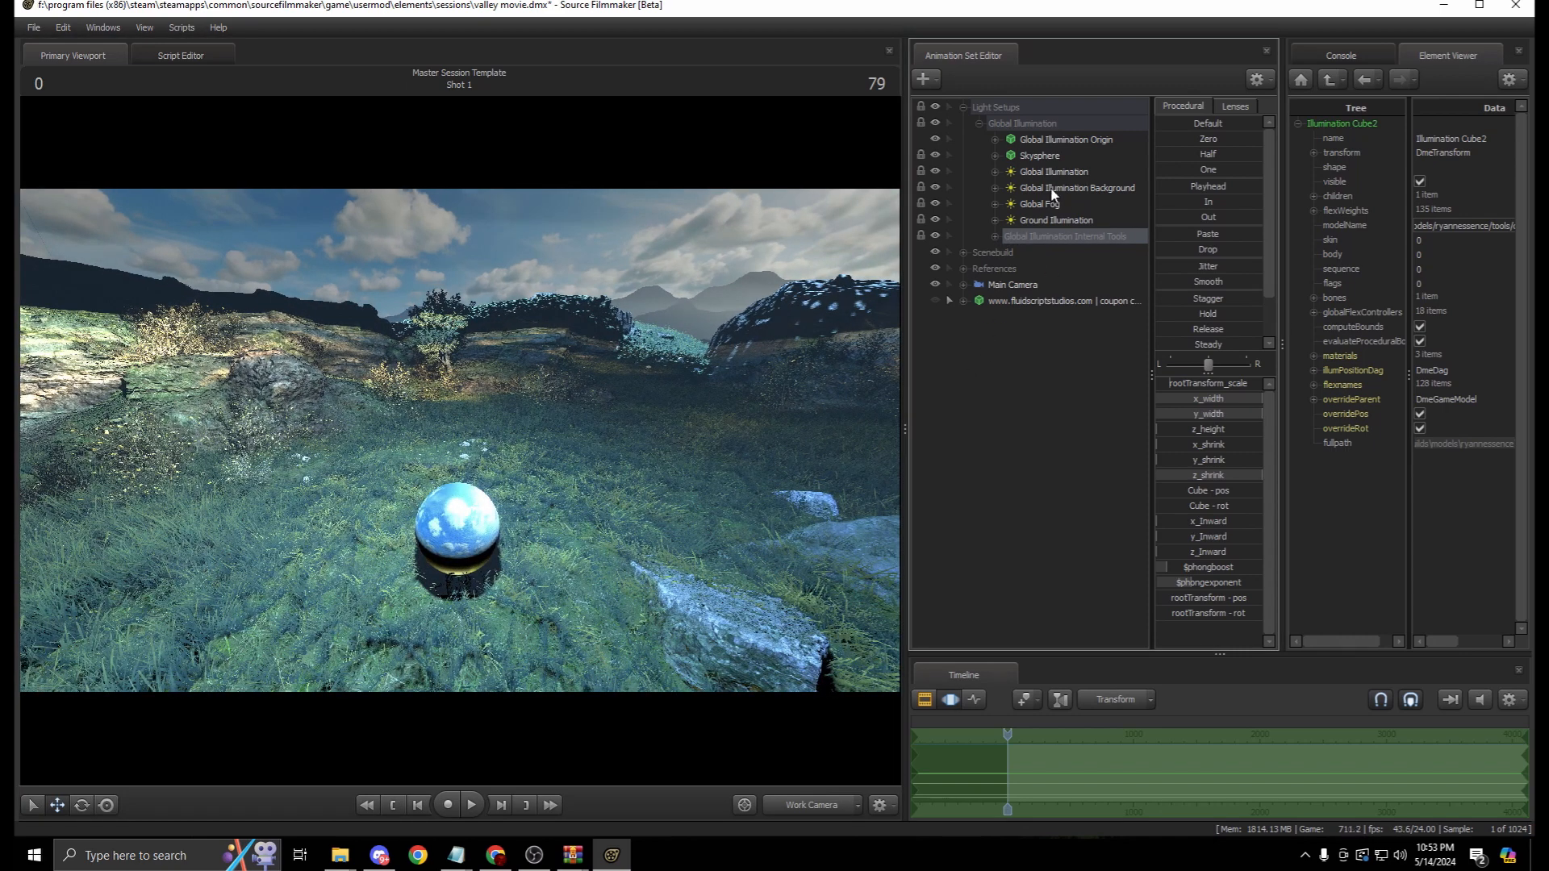
click(1049, 171)
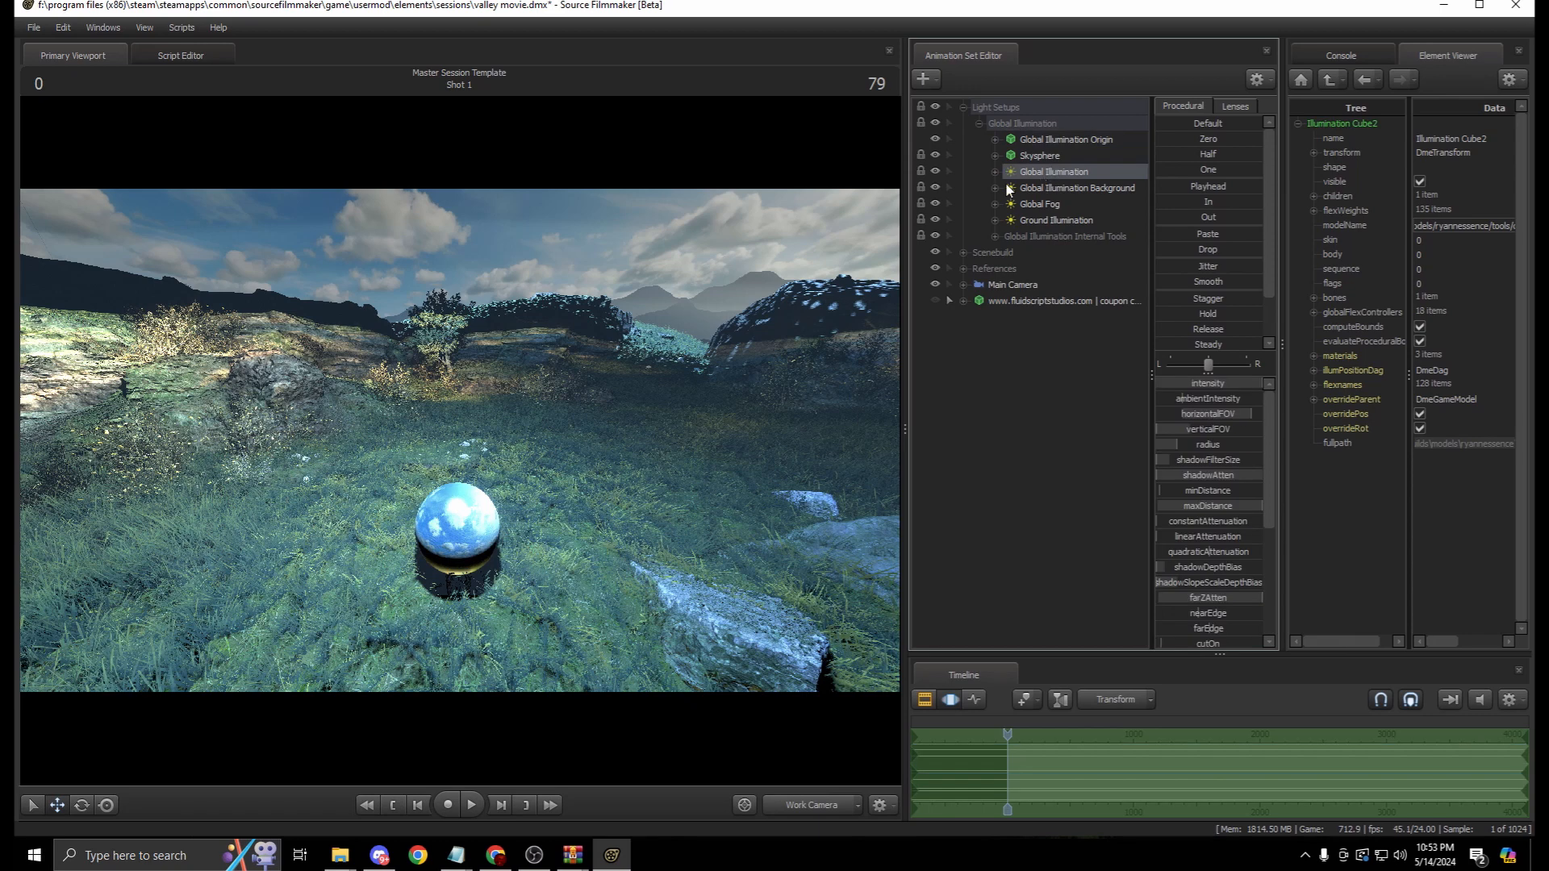
key(w)
drag(460, 450, 462, 450)
key(s)
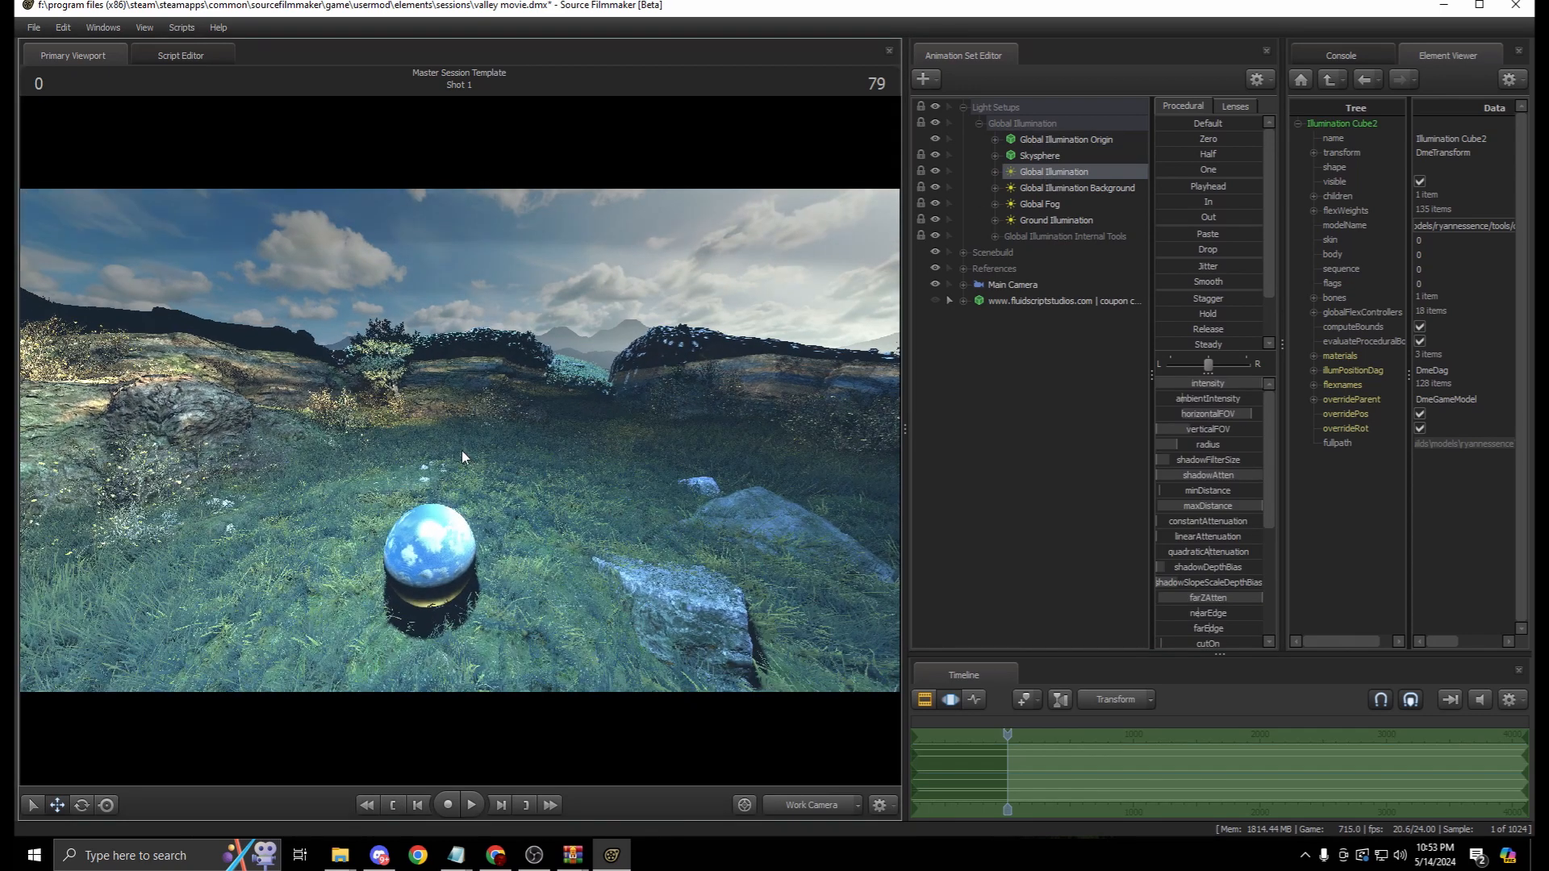
click(1049, 191)
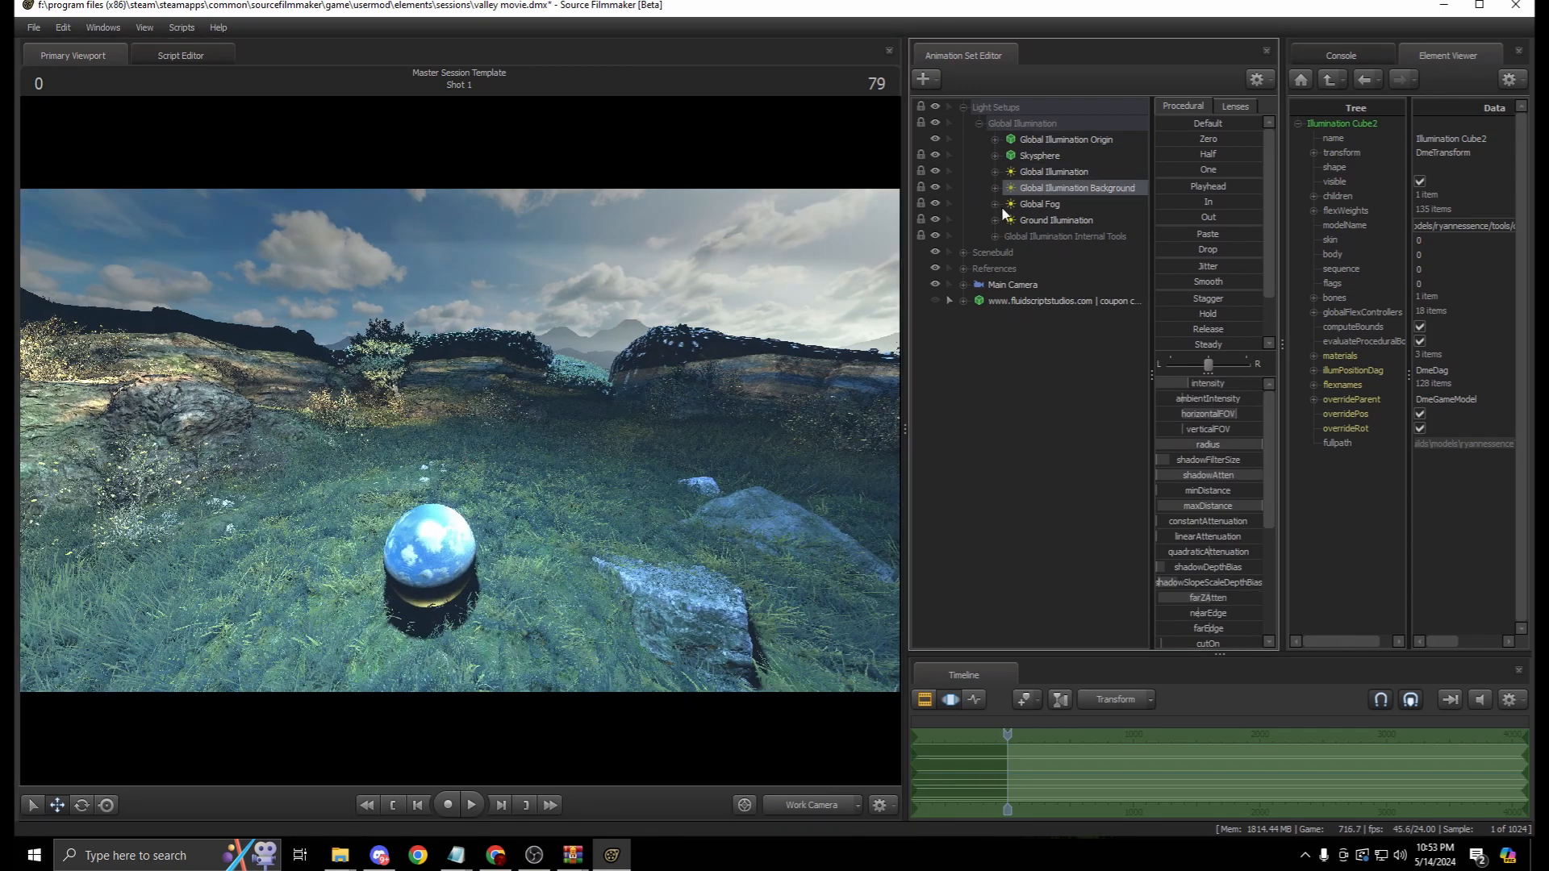
click(1057, 220)
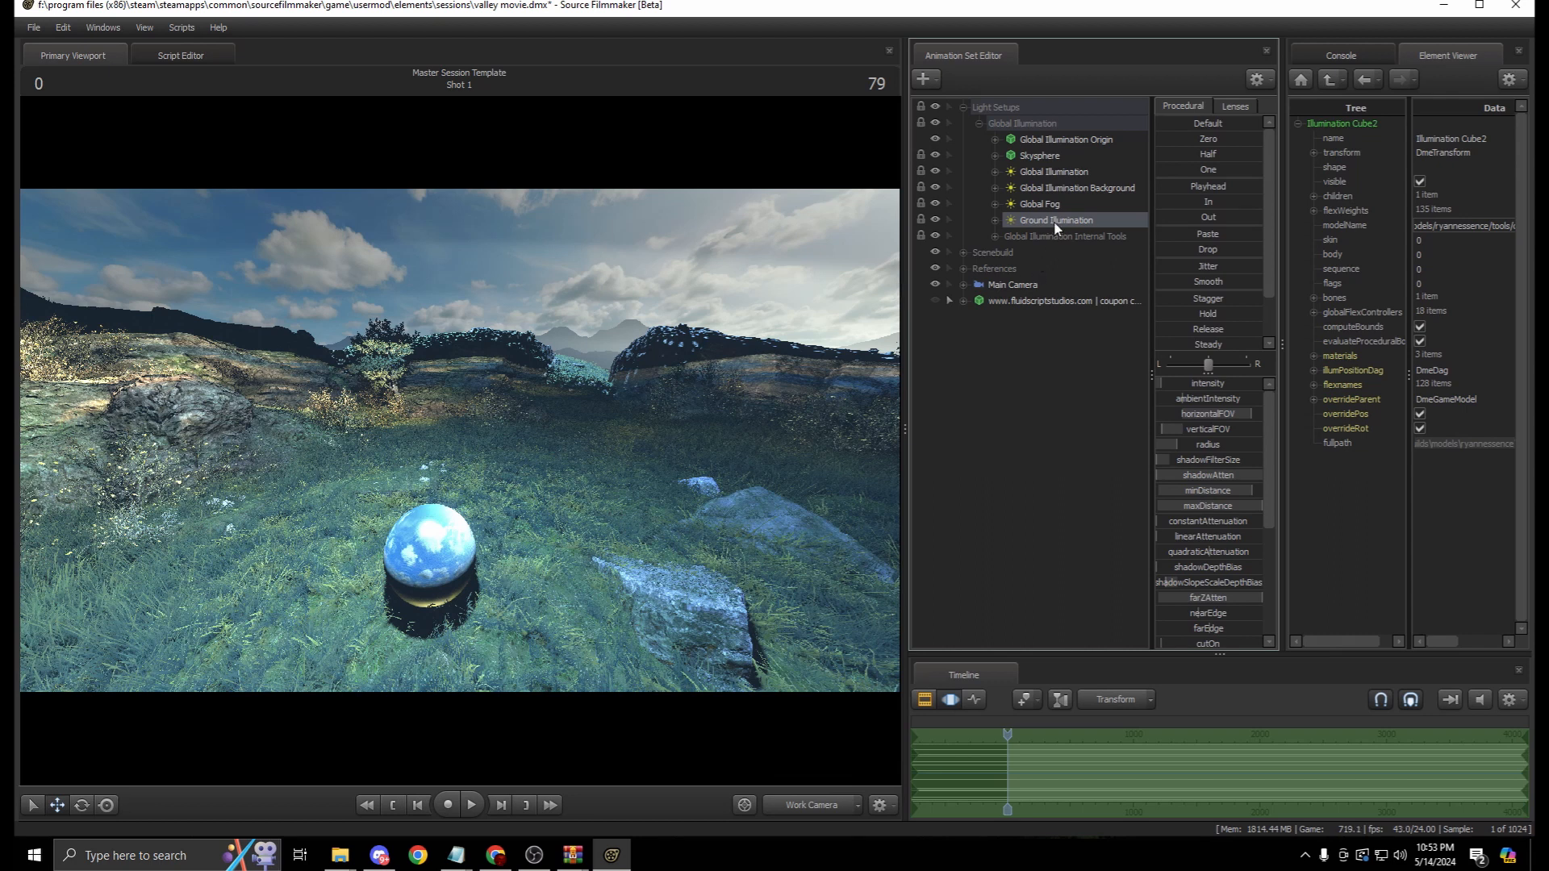
click(1000, 237)
click(995, 236)
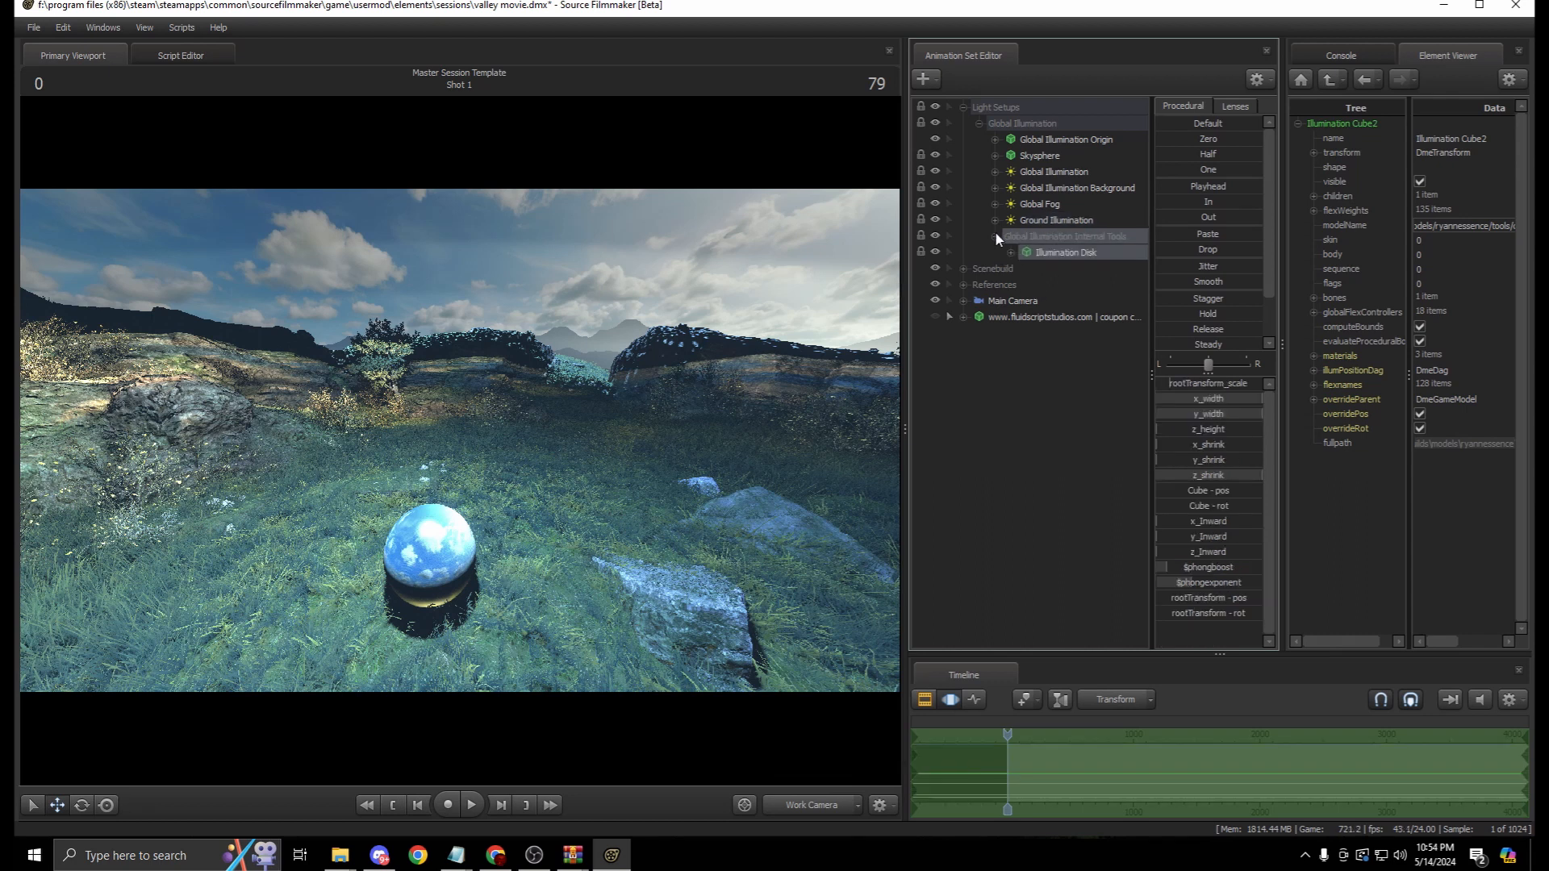
Frame the meadow around the mirror sphere with the work camera and create an animation set for a new light
drag(613, 403, 549, 363)
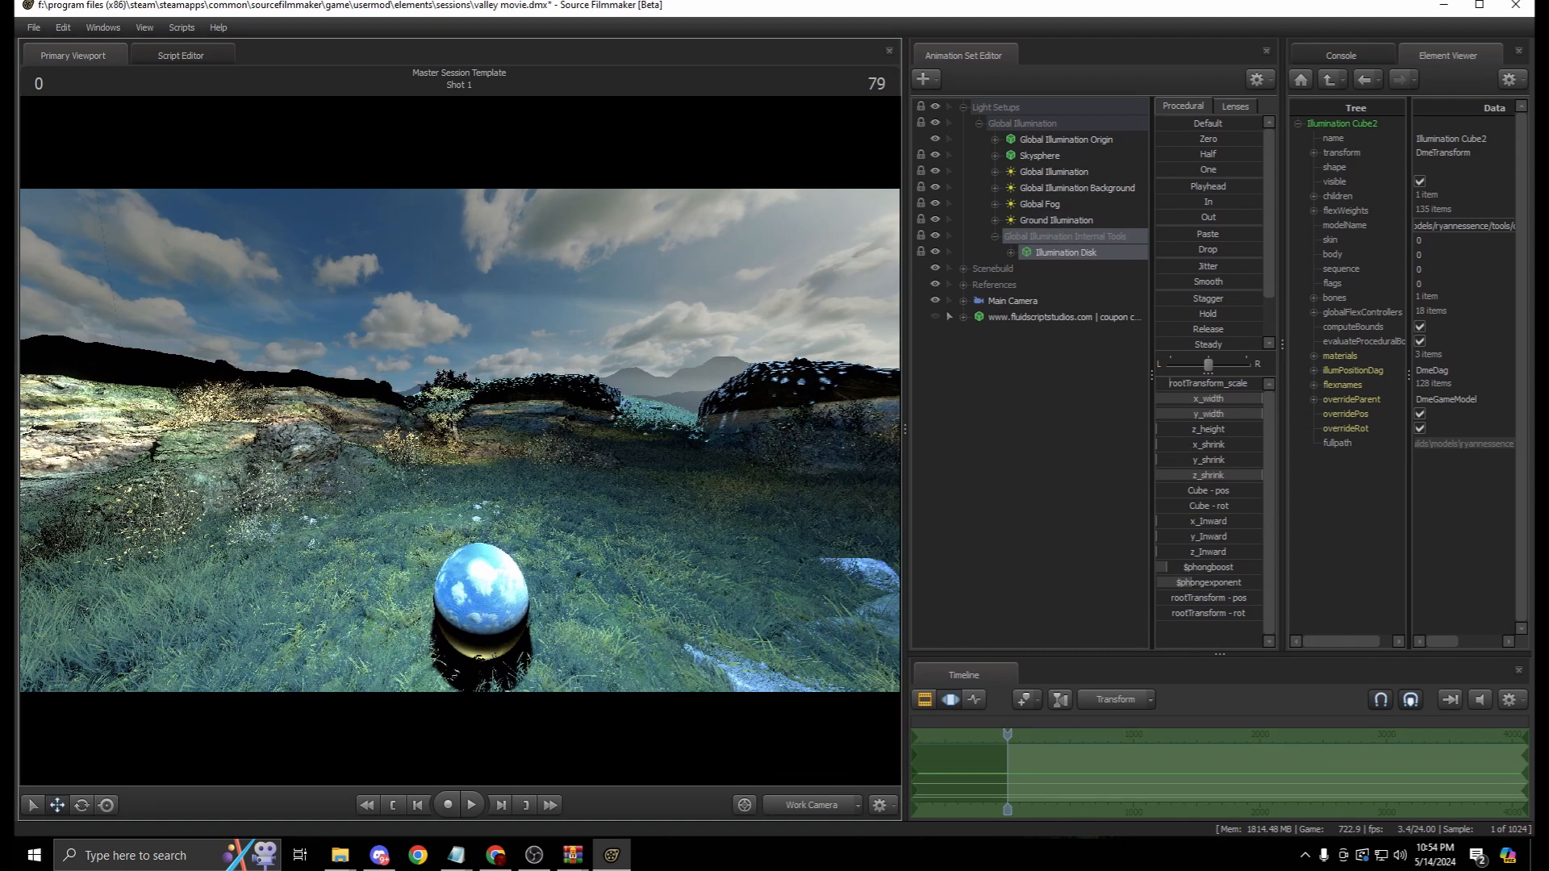
key(s)
mouse_move(460, 440)
mouse_down()
mouse_move(521, 468)
mouse_move(470, 449)
mouse_up()
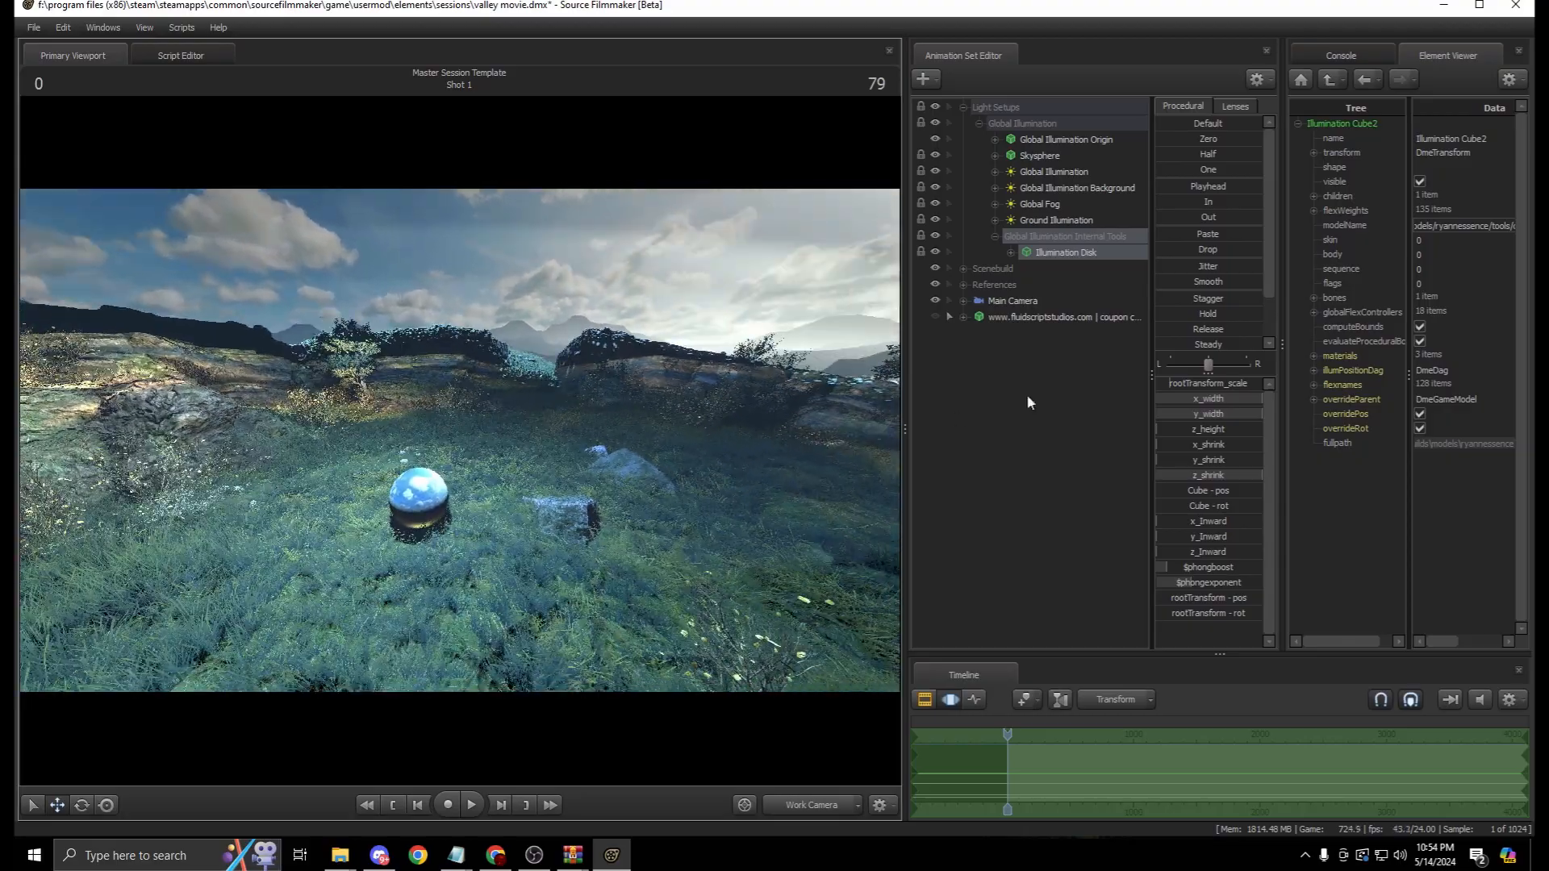
mouse_move(629, 417)
mouse_down()
mouse_move(658, 389)
mouse_move(630, 405)
mouse_move(634, 428)
mouse_up()
key(w)
key(s)
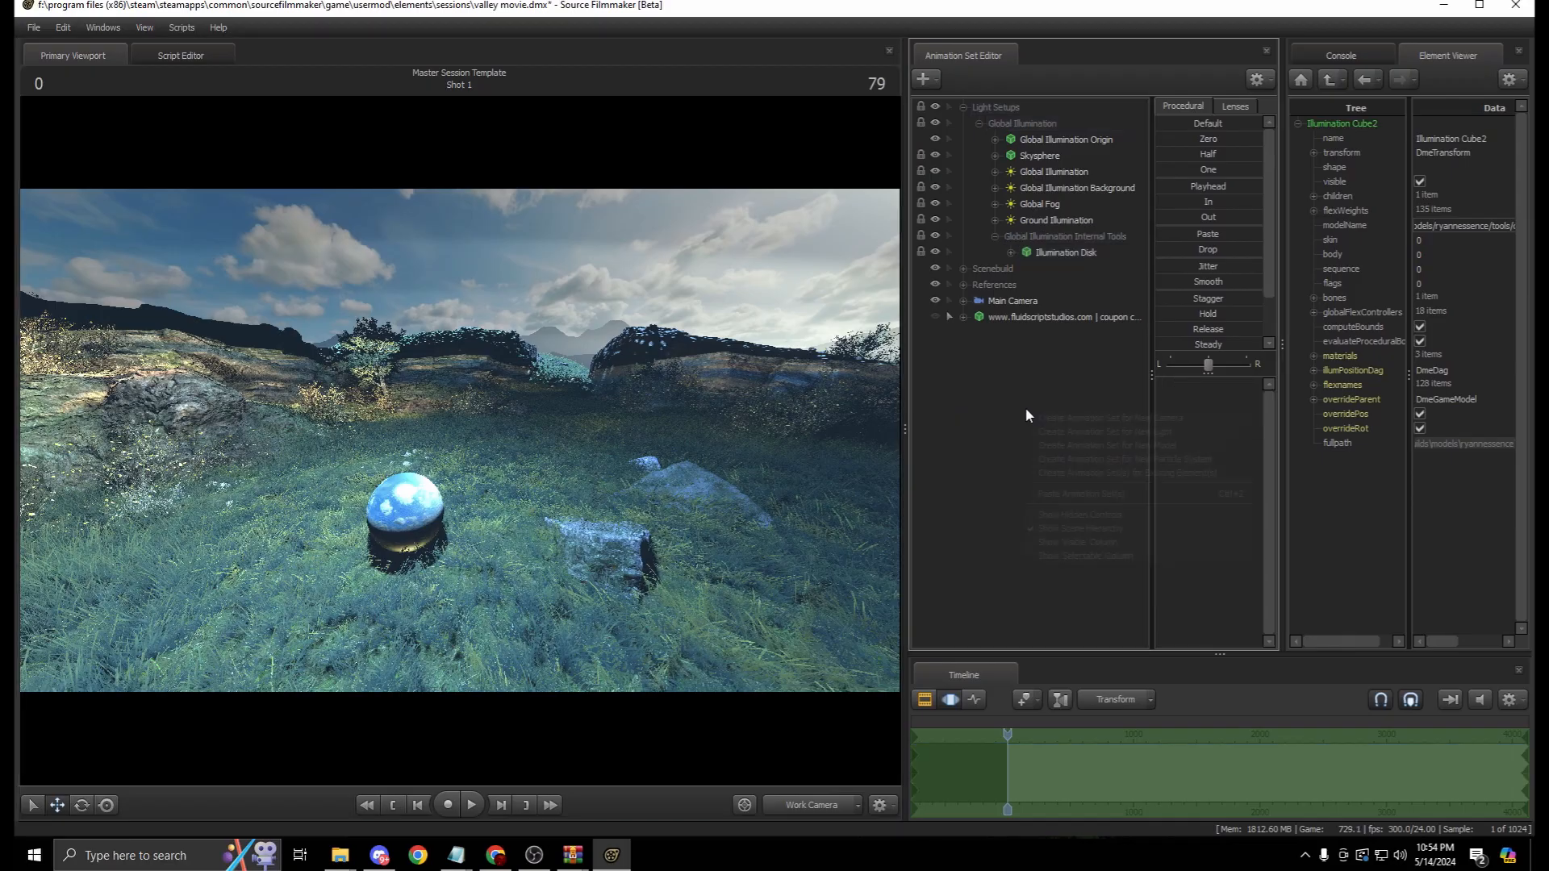
right_click(1025, 409)
click(1061, 433)
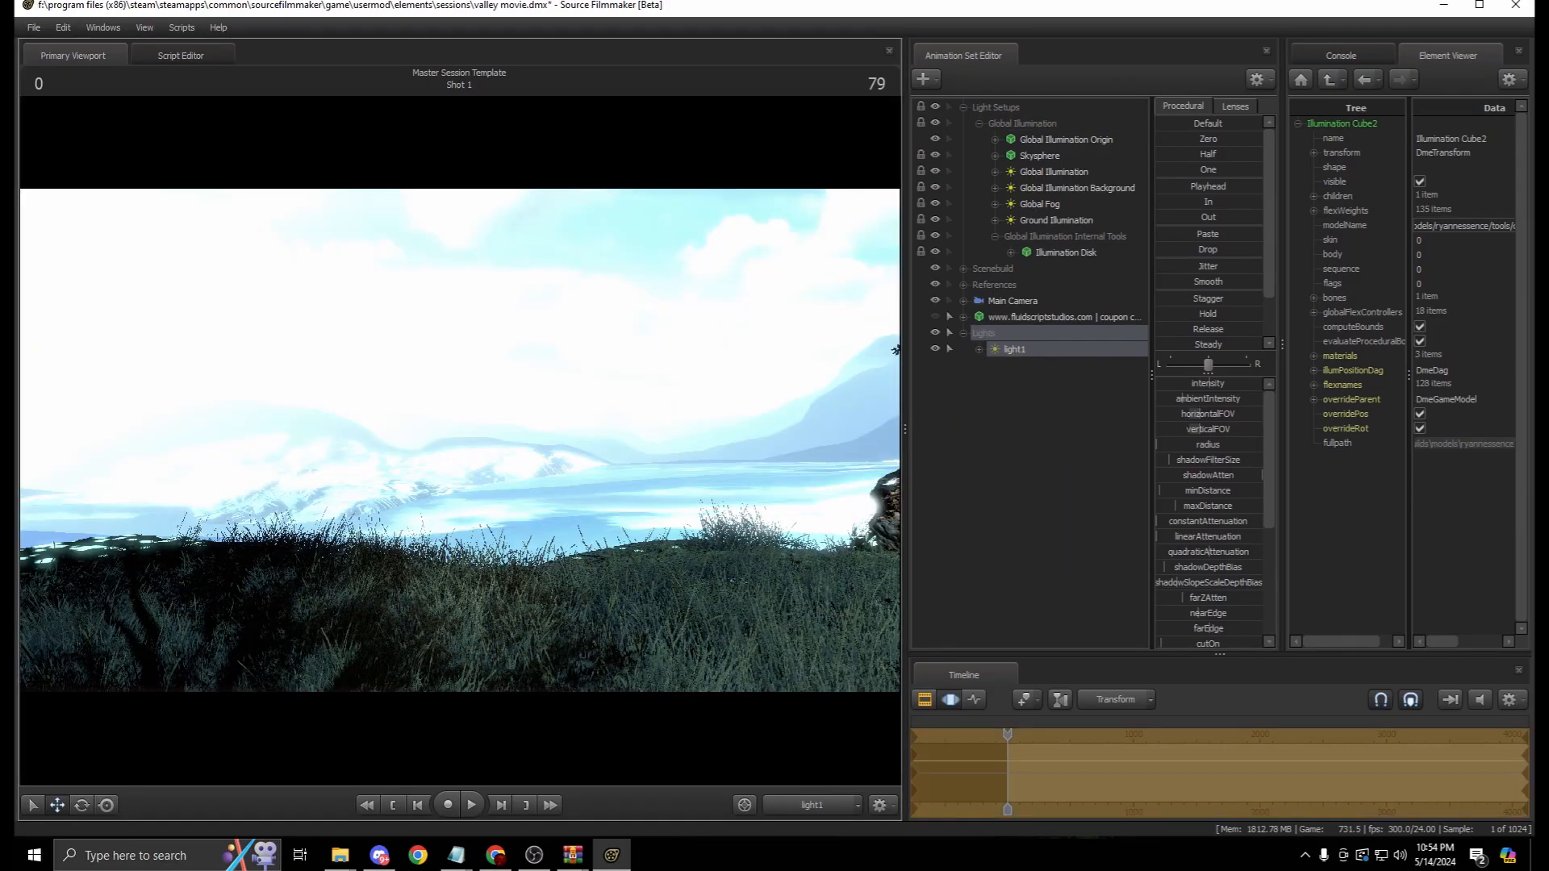
Position the new light high above the meadow and aim it down at the mirror sphere and rocks
drag(460, 440, 545, 539)
key(s)
key(w)
scroll(548, 537, up, 5)
mouse_move(748, 380)
mouse_down()
mouse_move(765, 382)
mouse_move(748, 381)
mouse_up()
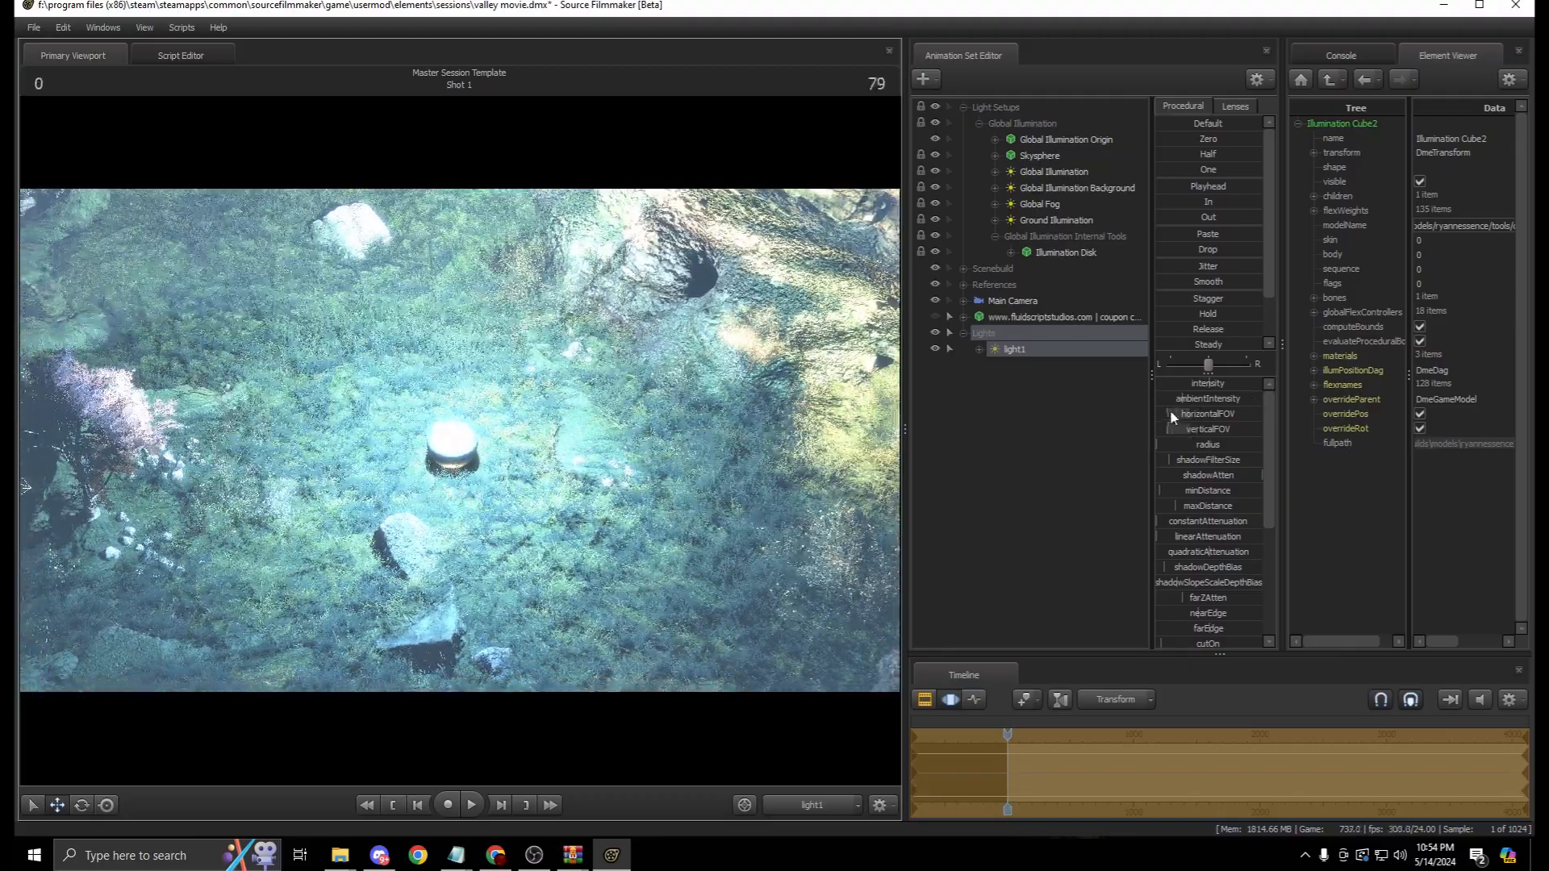
Widen the new light's field of view, raise its intensity and constant attenuation, and refine its position above the mirror sphere
drag(1168, 429, 1252, 385)
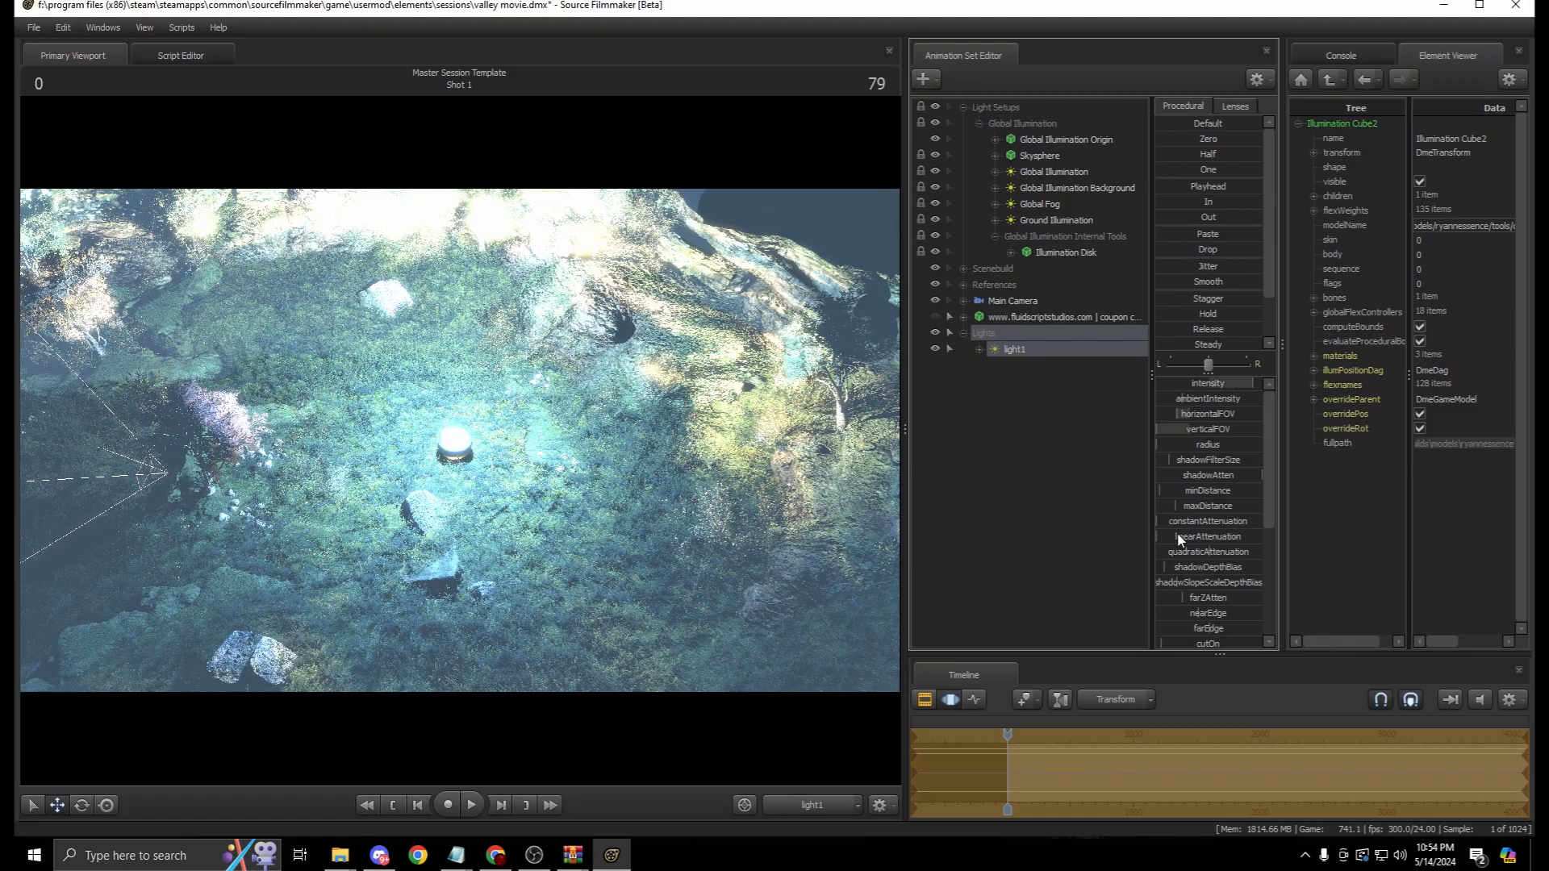
drag(1173, 522, 1196, 523)
drag(705, 444, 705, 470)
key(w)
key(s)
key(s)
Switch the viewport to the work camera and pull back to examine the new light's effect on the meadow
click(815, 805)
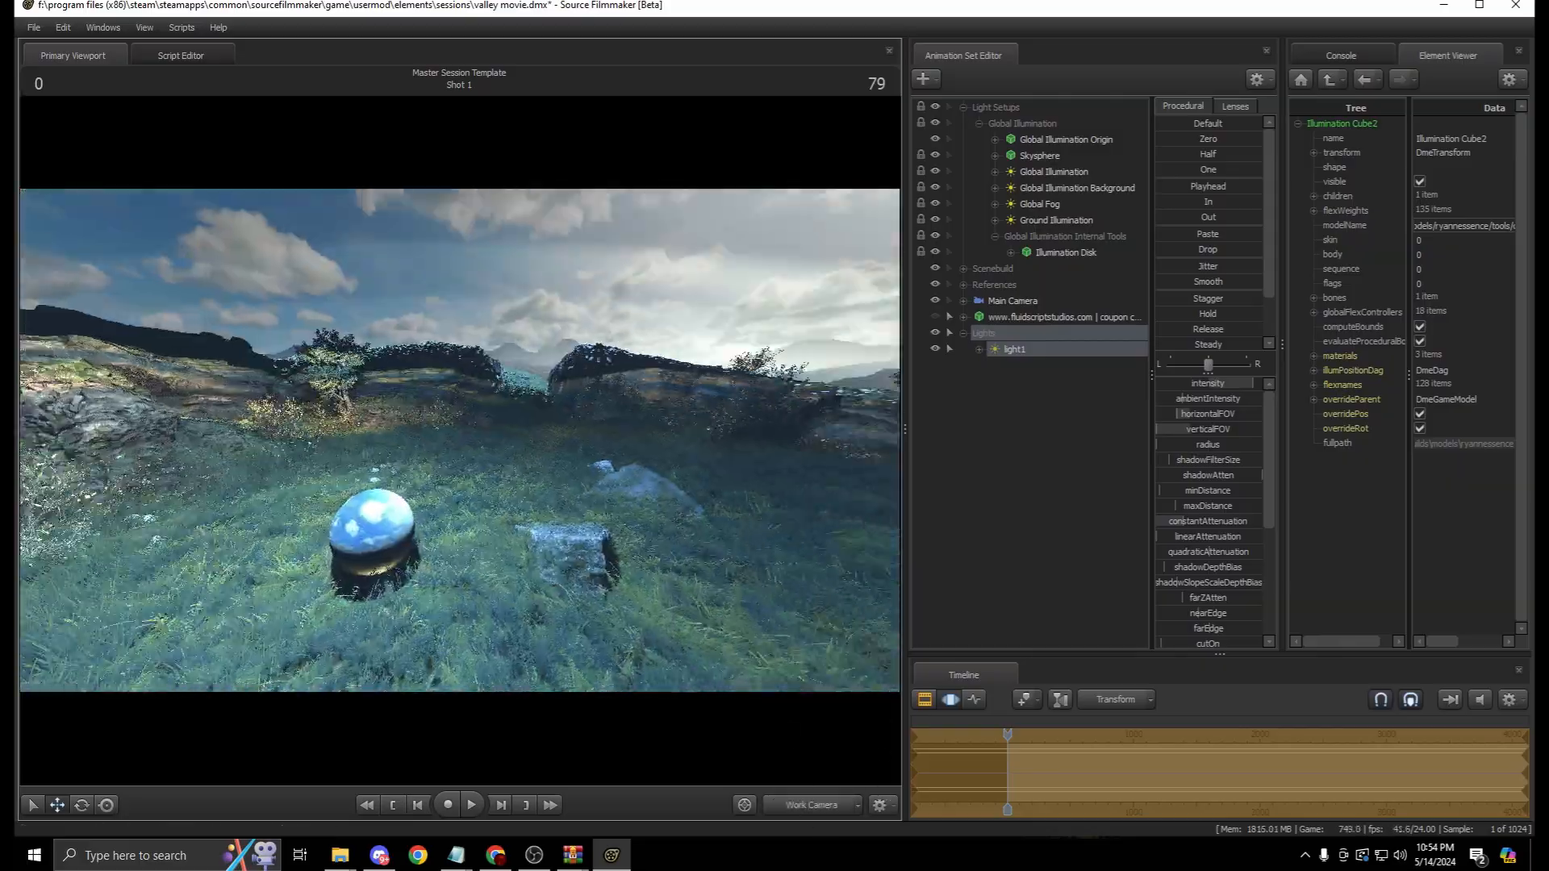
key(s)
drag(528, 391, 527, 392)
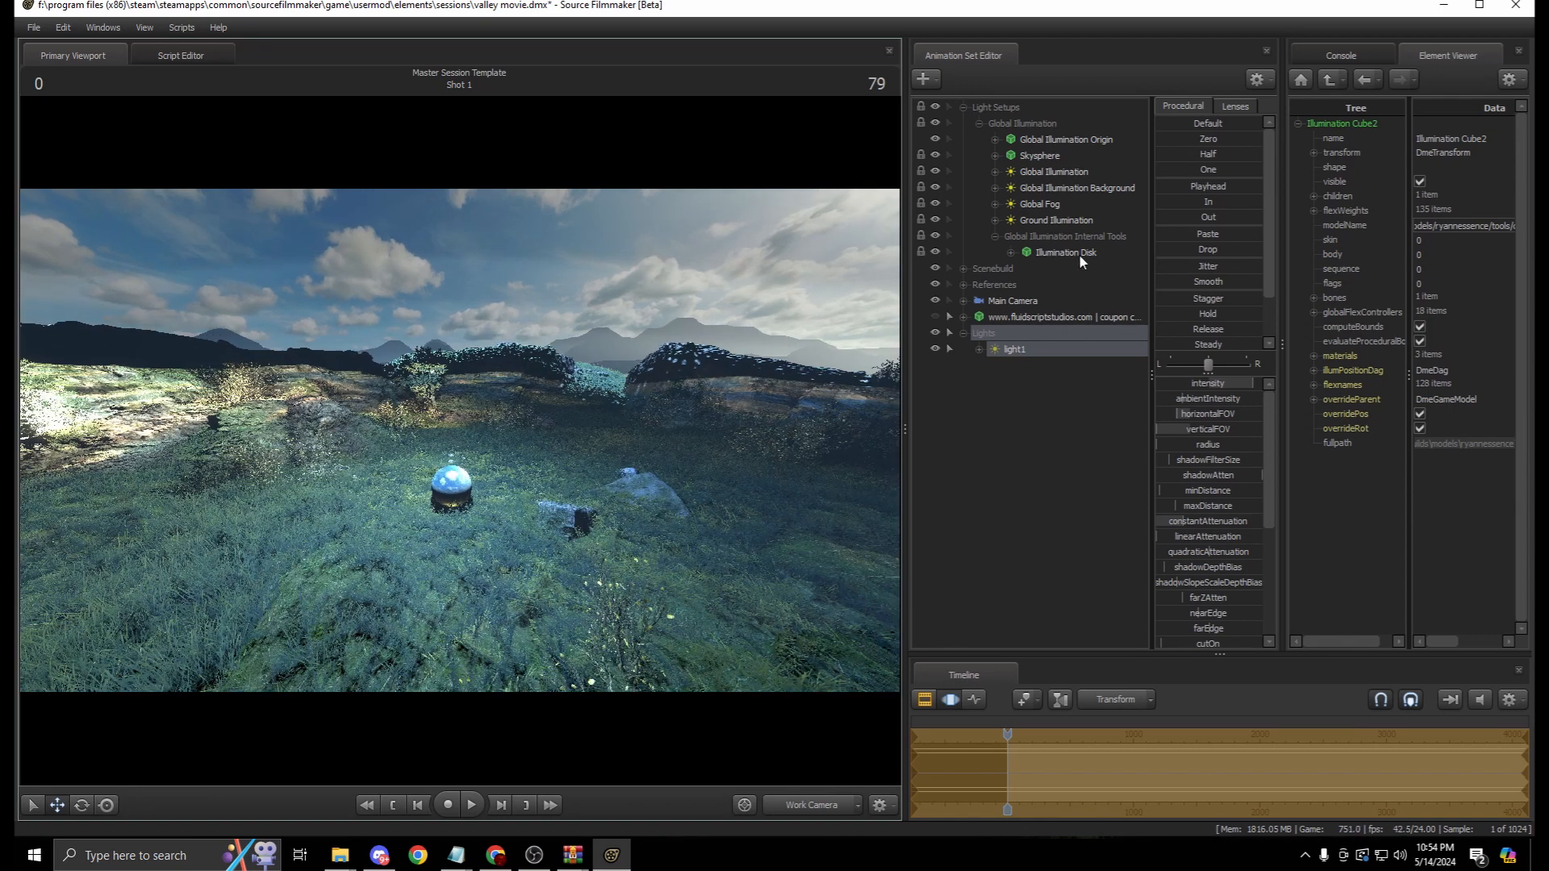
Set the $alpha of the Illumination Disk's change_me material to 1
click(1078, 253)
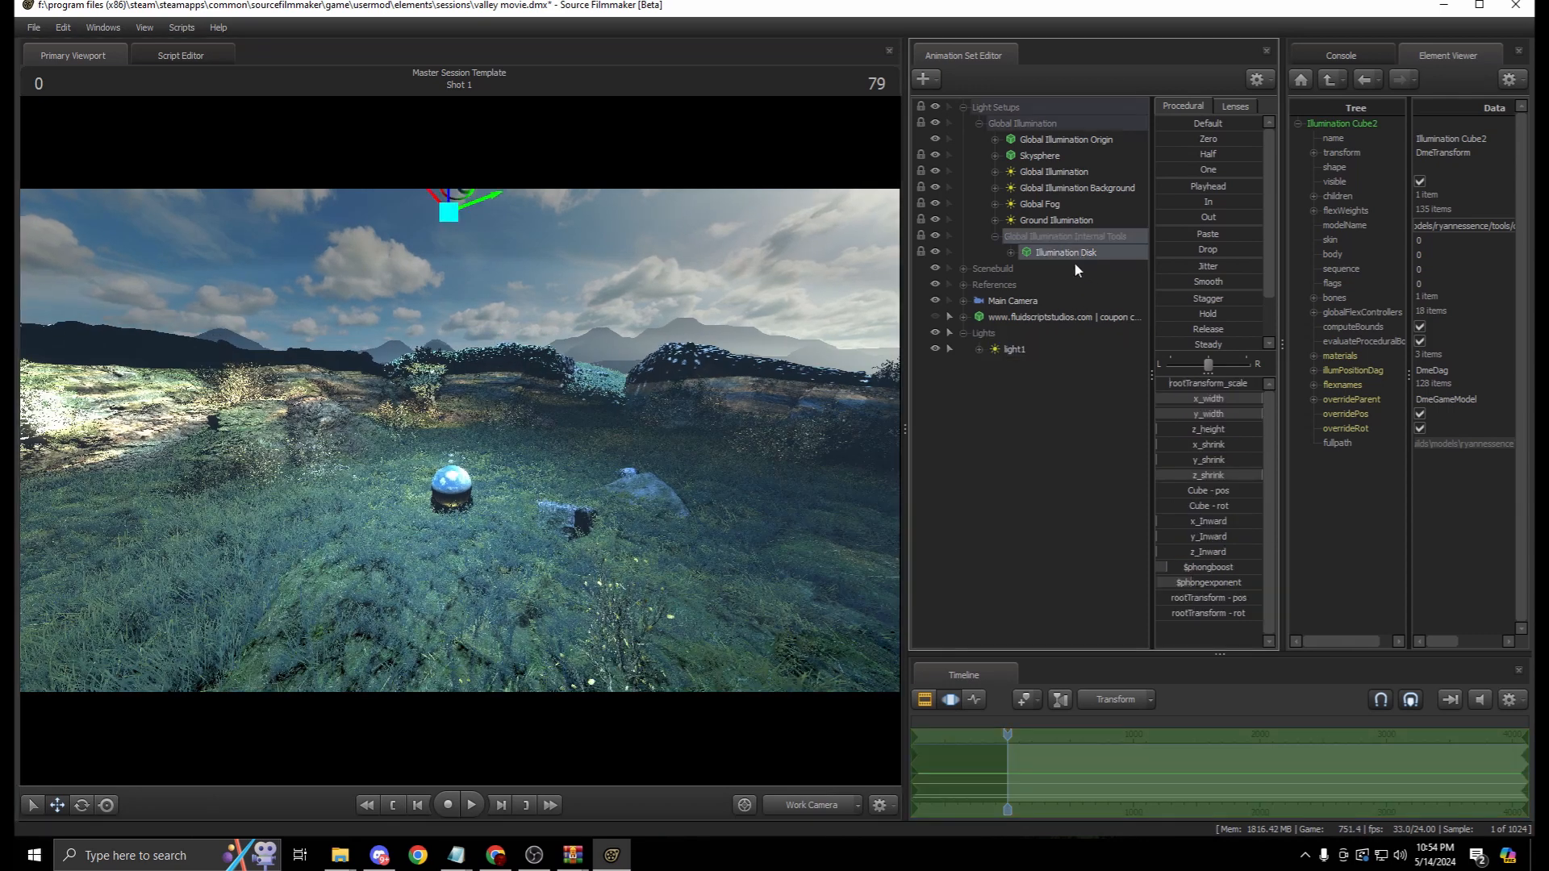
click(1313, 356)
drag(753, 390, 753, 391)
key(s)
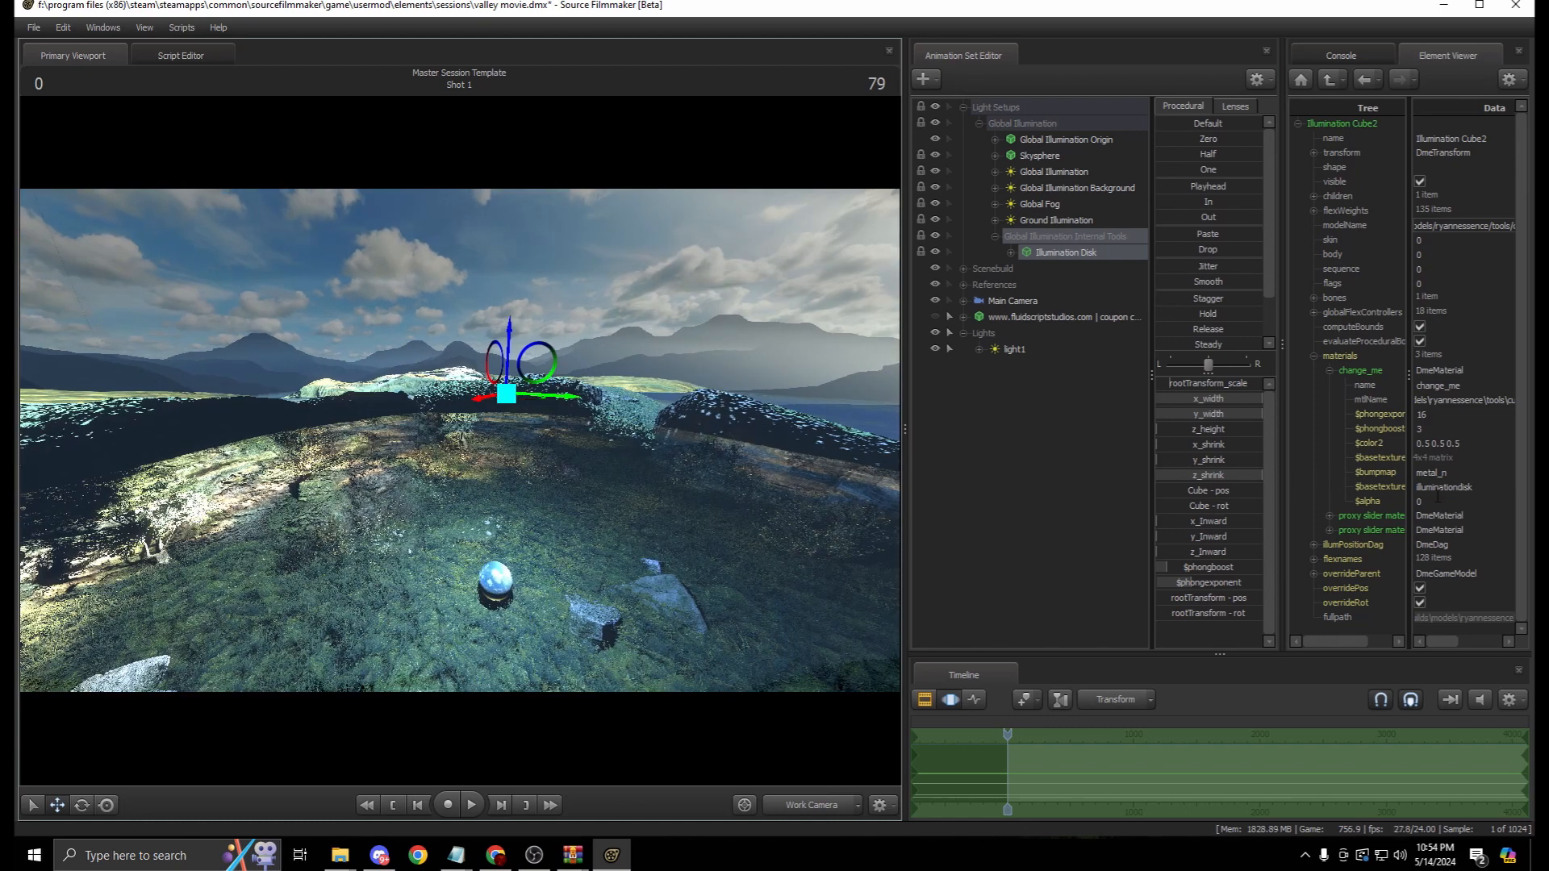
drag(1438, 500, 1376, 506)
text(1)
key(Return)
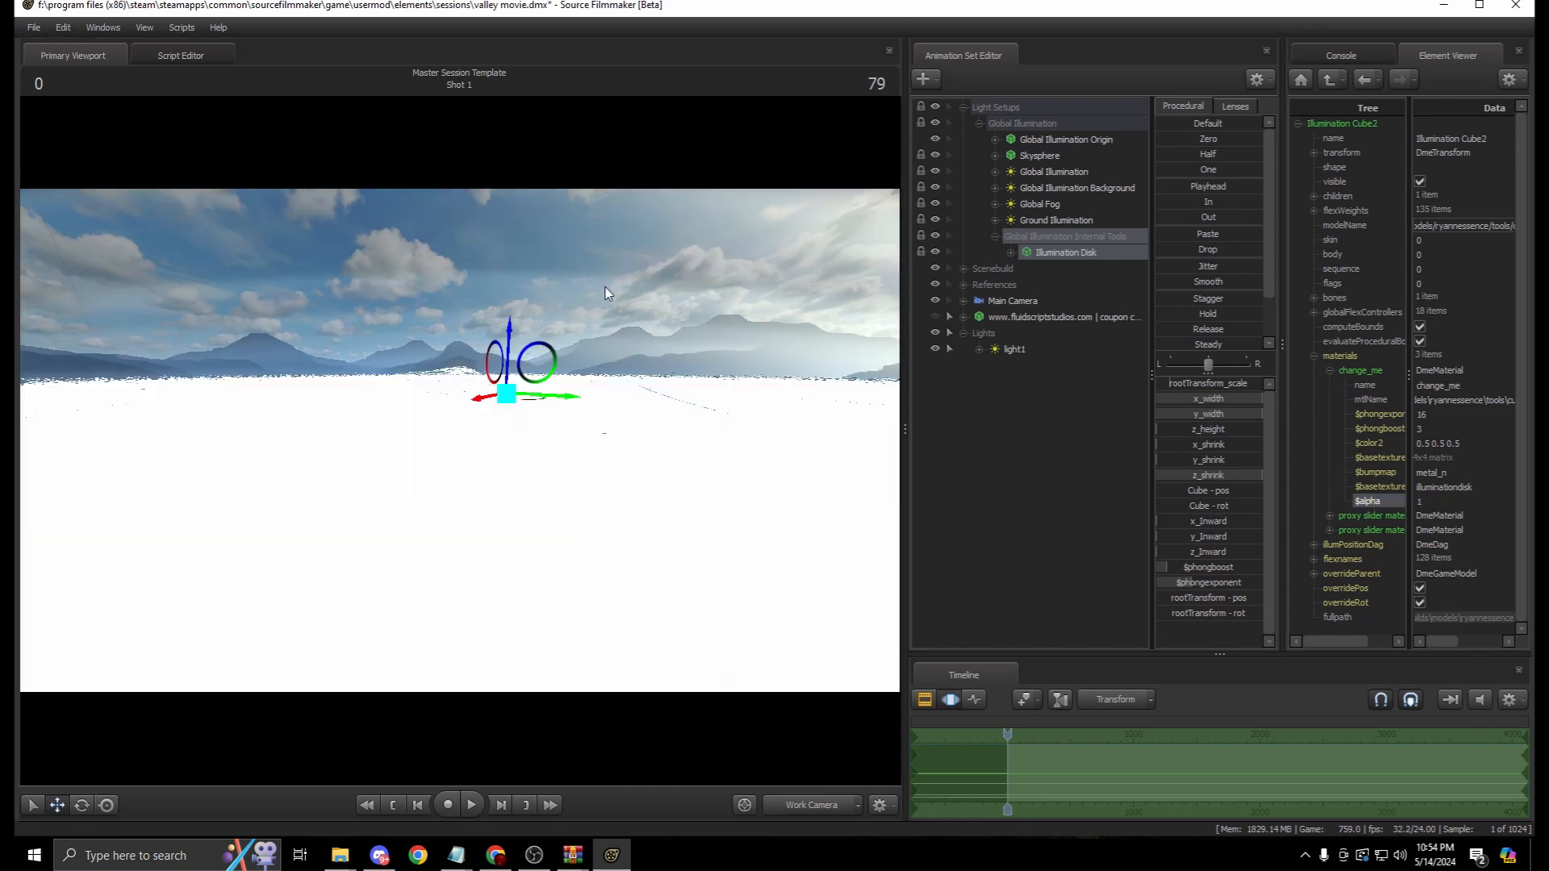
Examine the Illumination Disk from below the disk, checking where it sits relative to light1 and the mirror sphere
drag(605, 287, 661, 321)
key(w)
key(s)
key(w)
key(a)
key(w)
key(a)
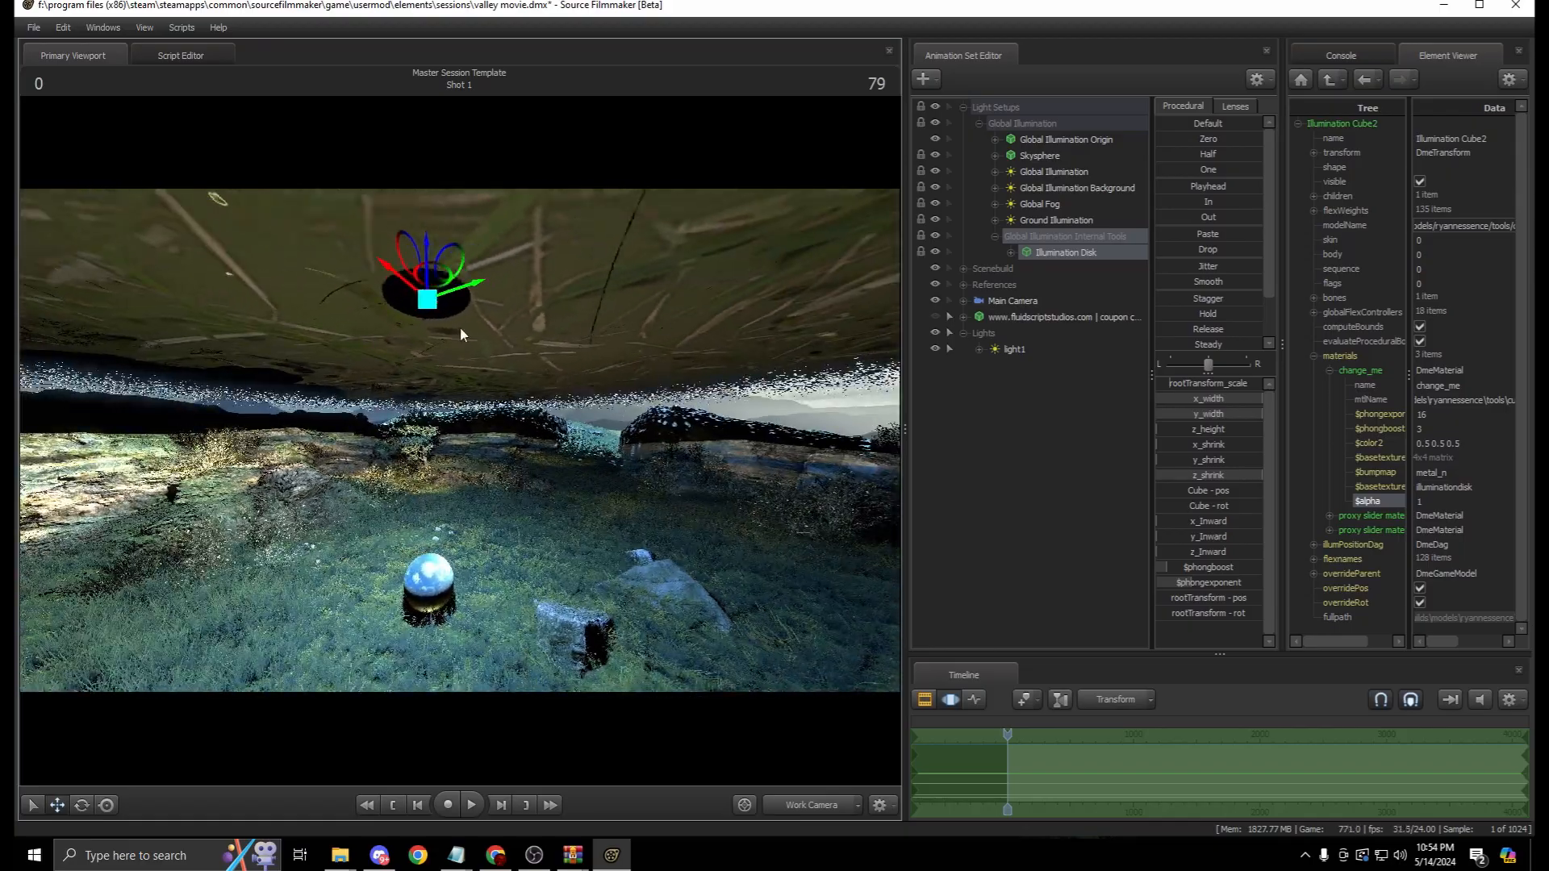
click(1062, 352)
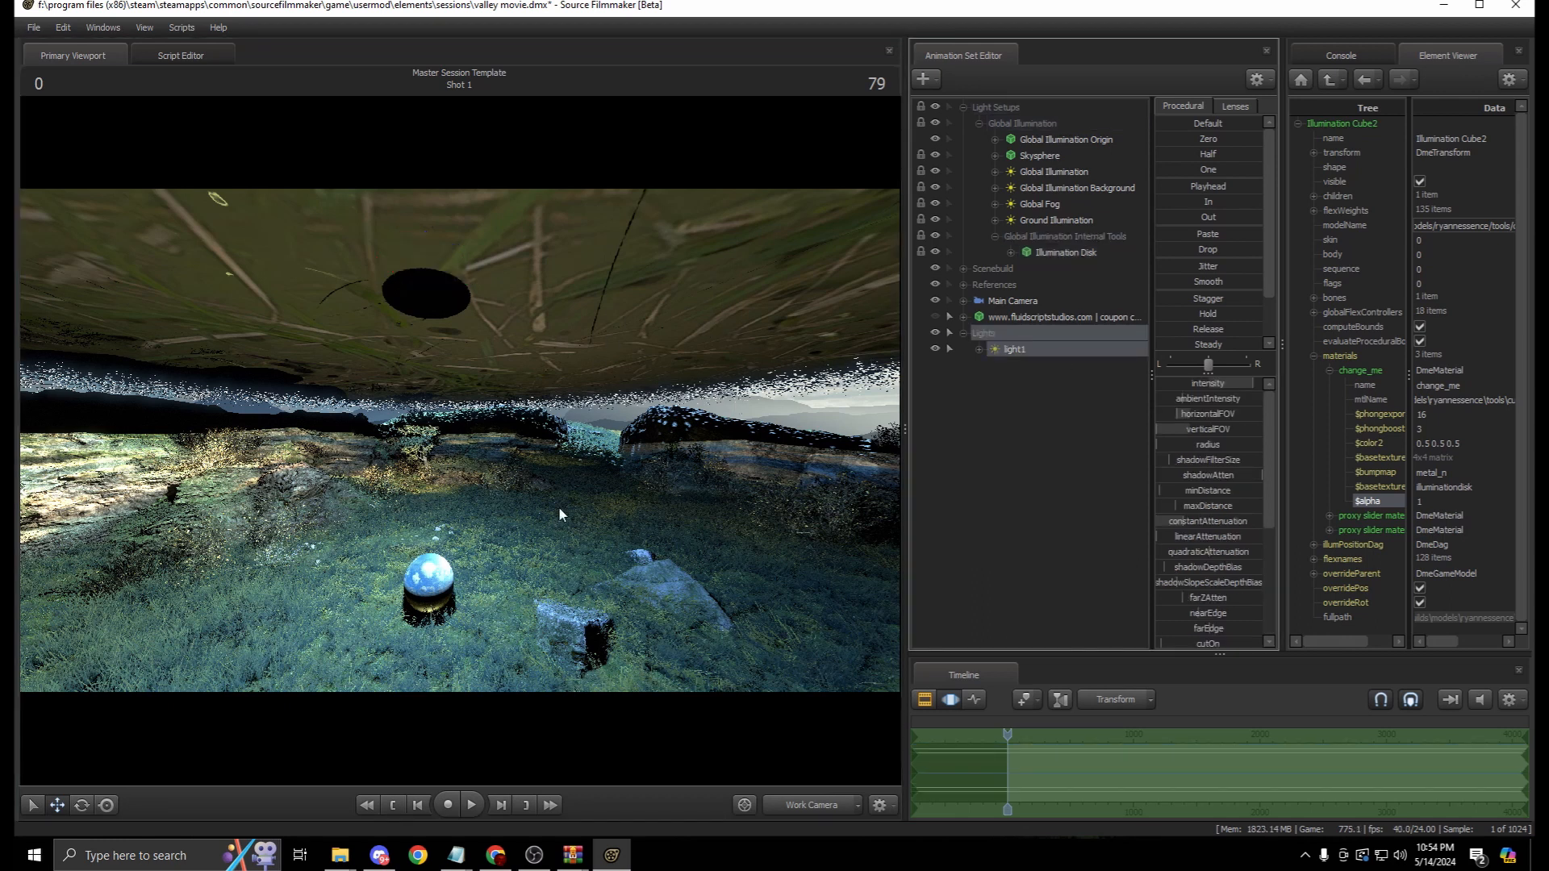
click(1055, 252)
click(1053, 206)
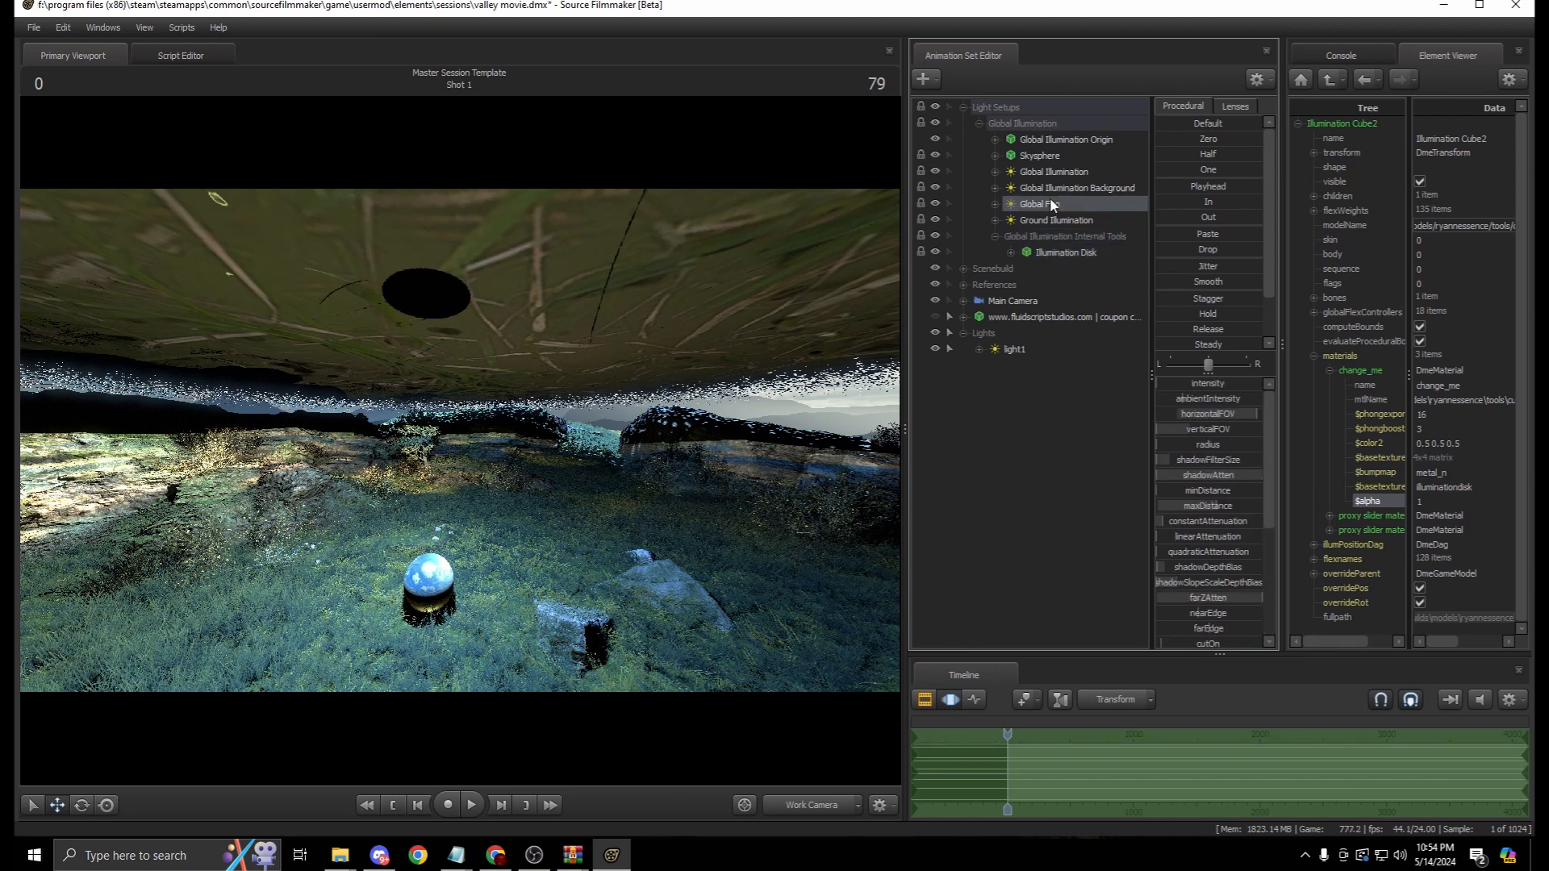
click(1023, 352)
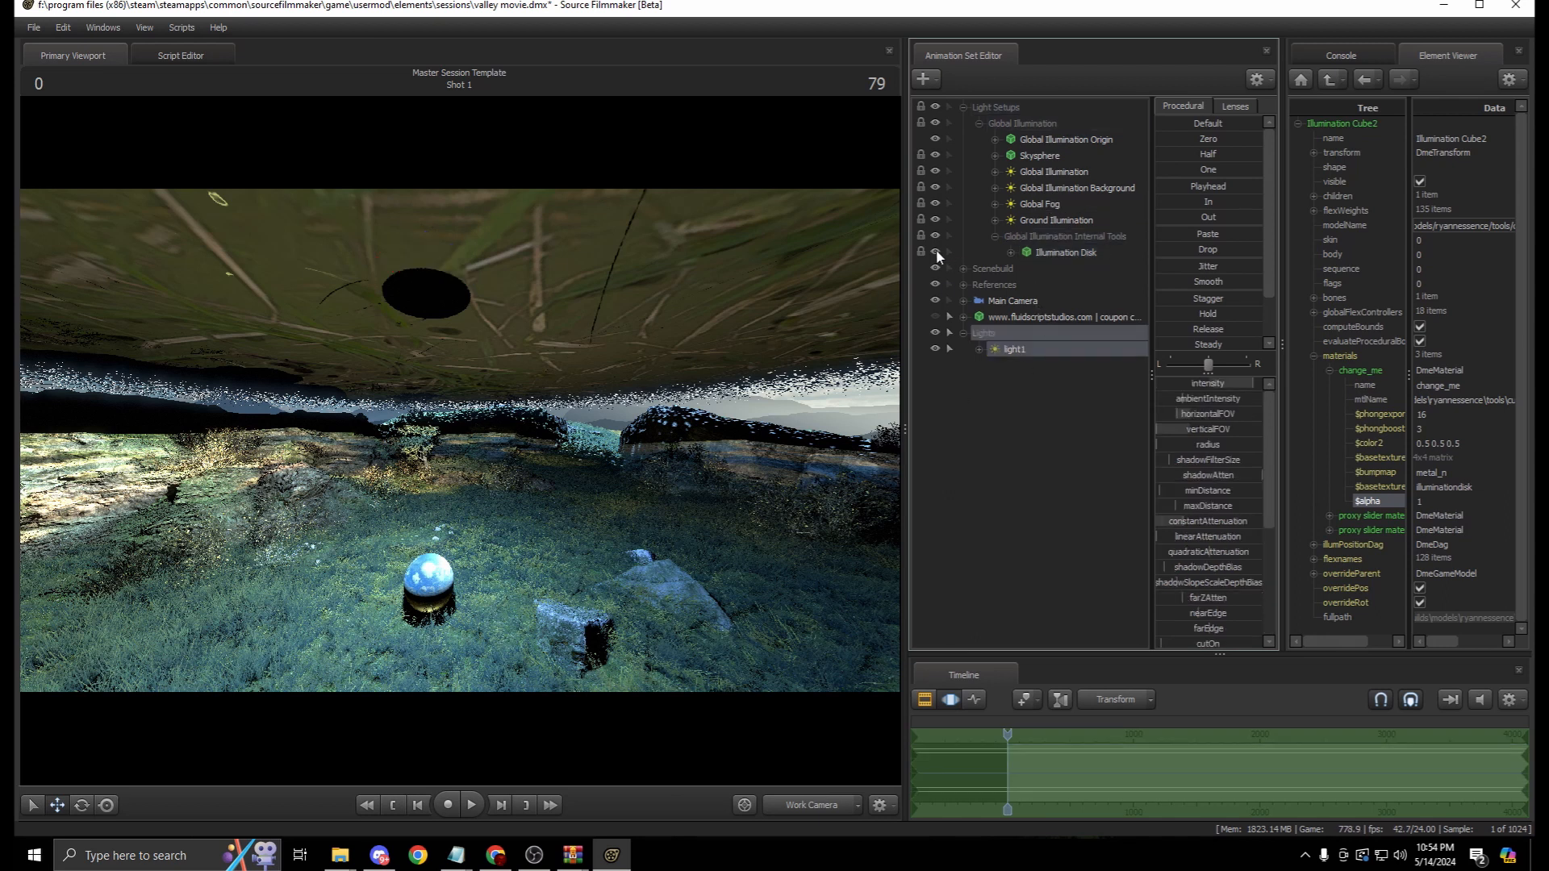
click(1077, 252)
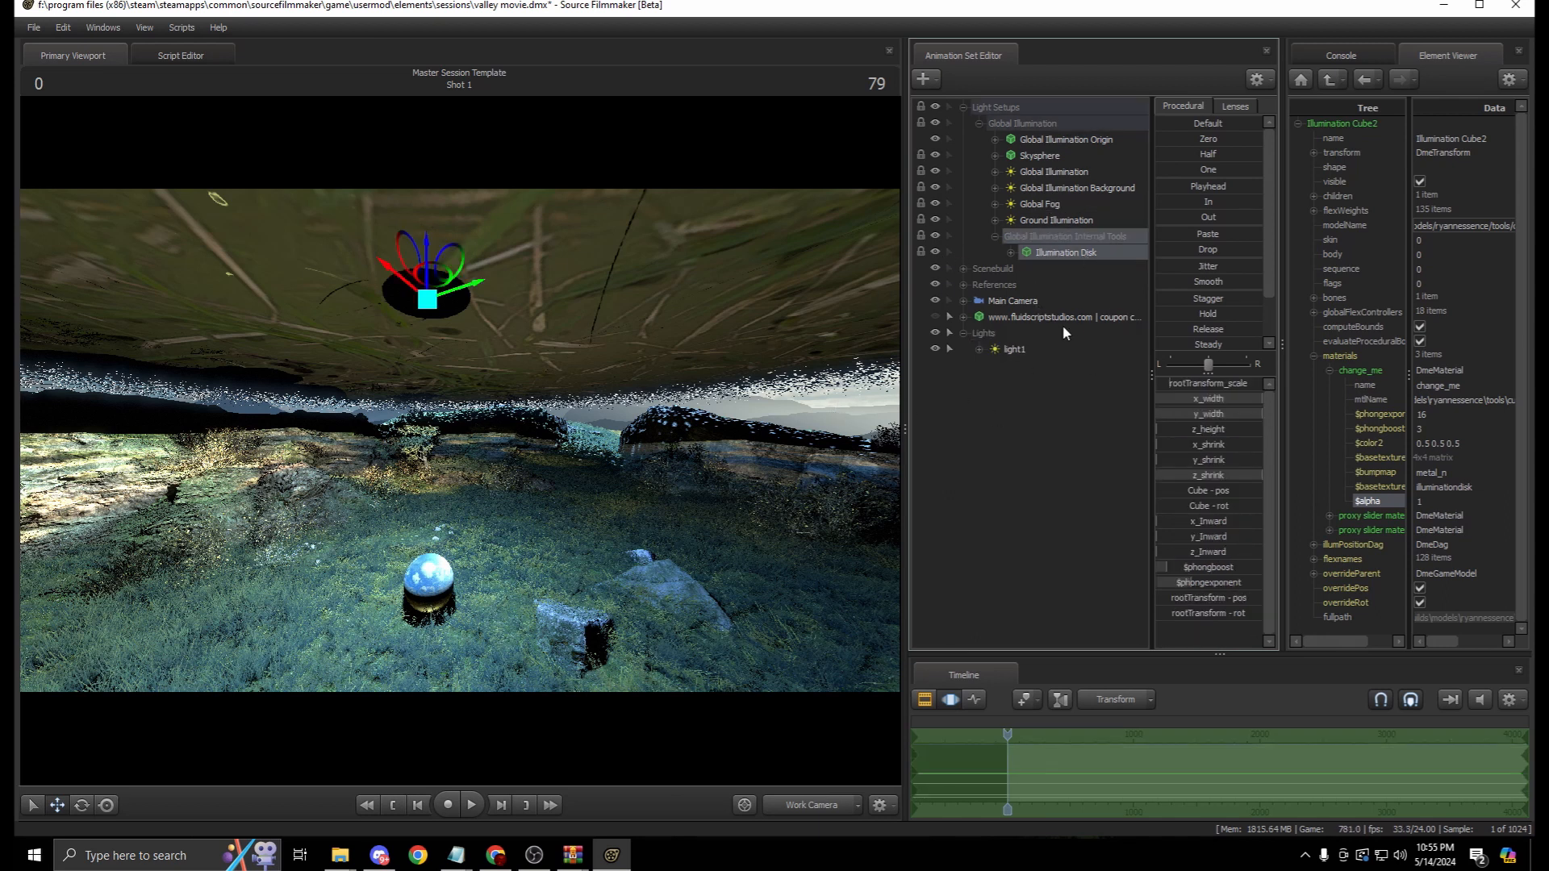
Hide the Illumination Disk and check the meadow's lighting around the mirror sphere without it
click(935, 252)
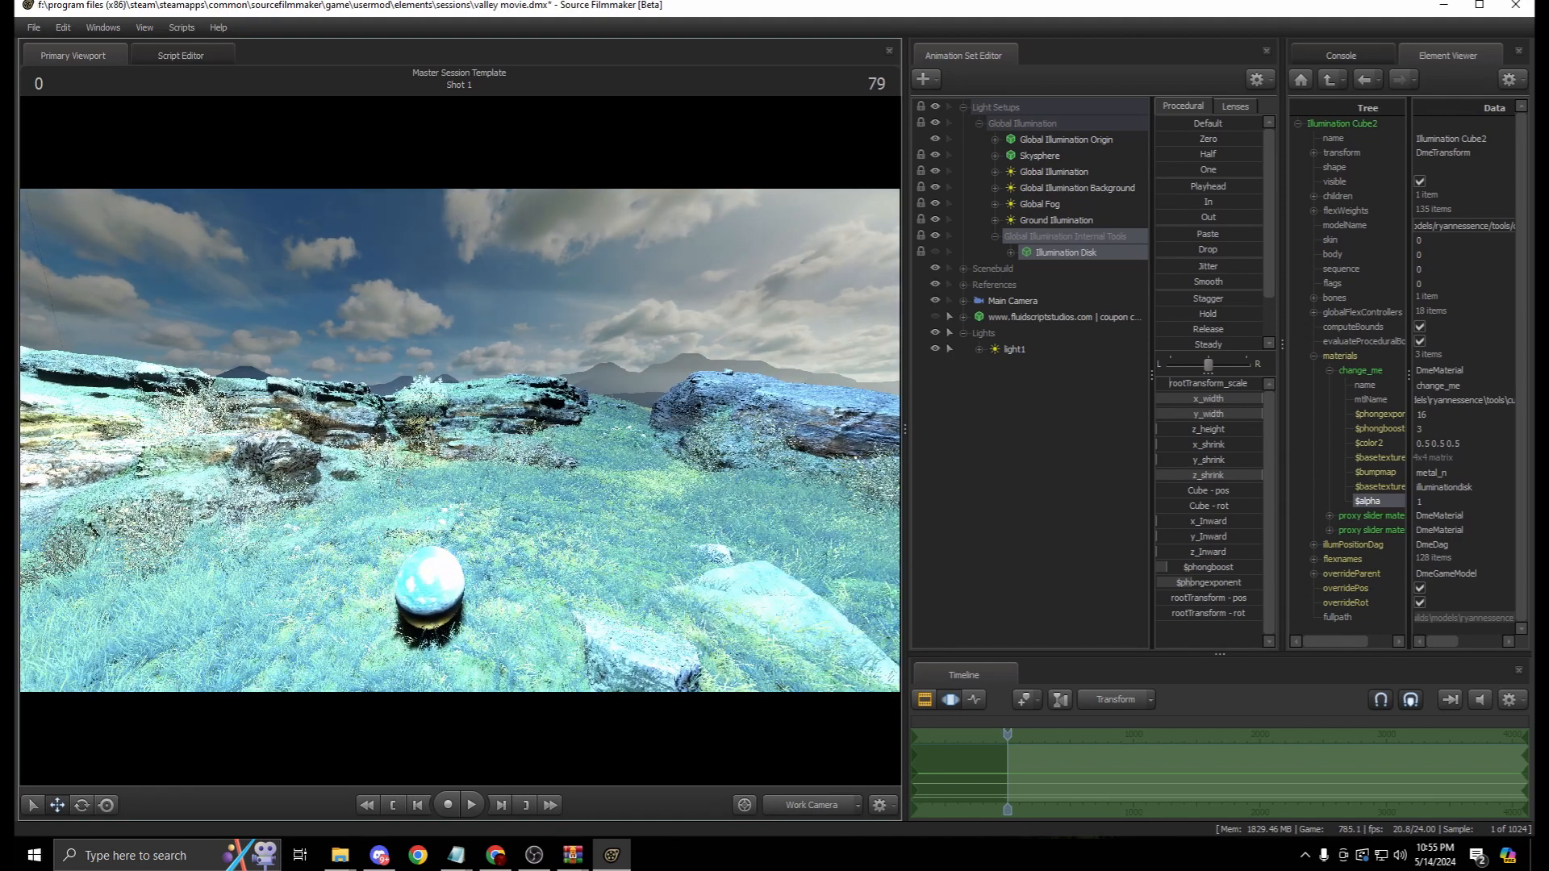
key(x)
click(1061, 172)
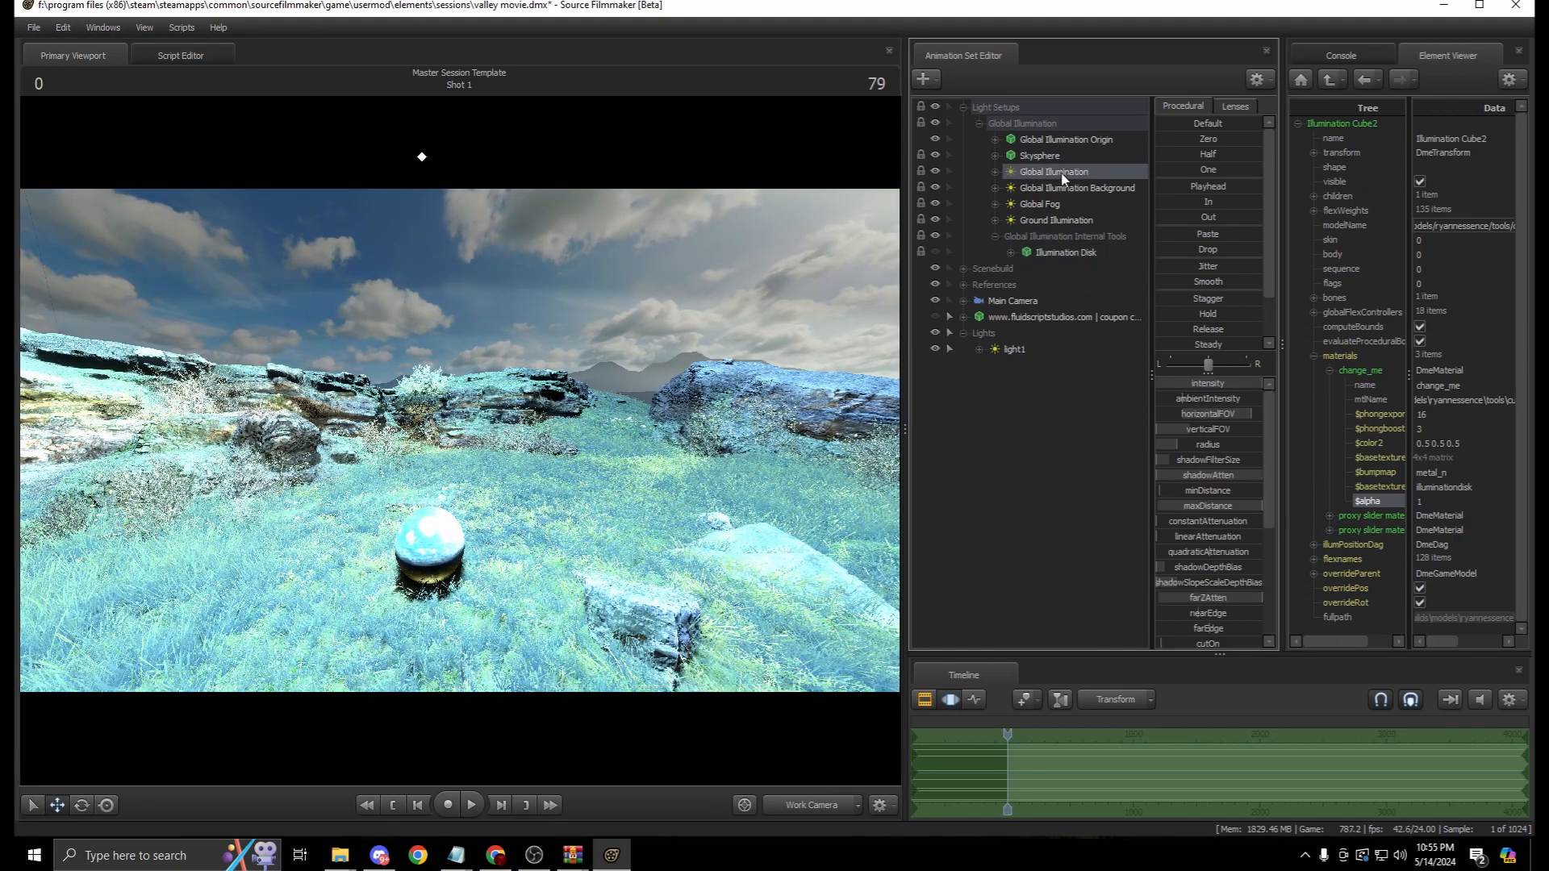
Reposition light1 from its own view, lower its constant attenuation to the minimum, and return the viewport to the work camera
drag(1023, 351, 608, 335)
key(w)
mouse_move(460, 441)
mouse_down()
mouse_move(463, 468)
mouse_move(489, 441)
mouse_up()
drag(1185, 520, 1158, 523)
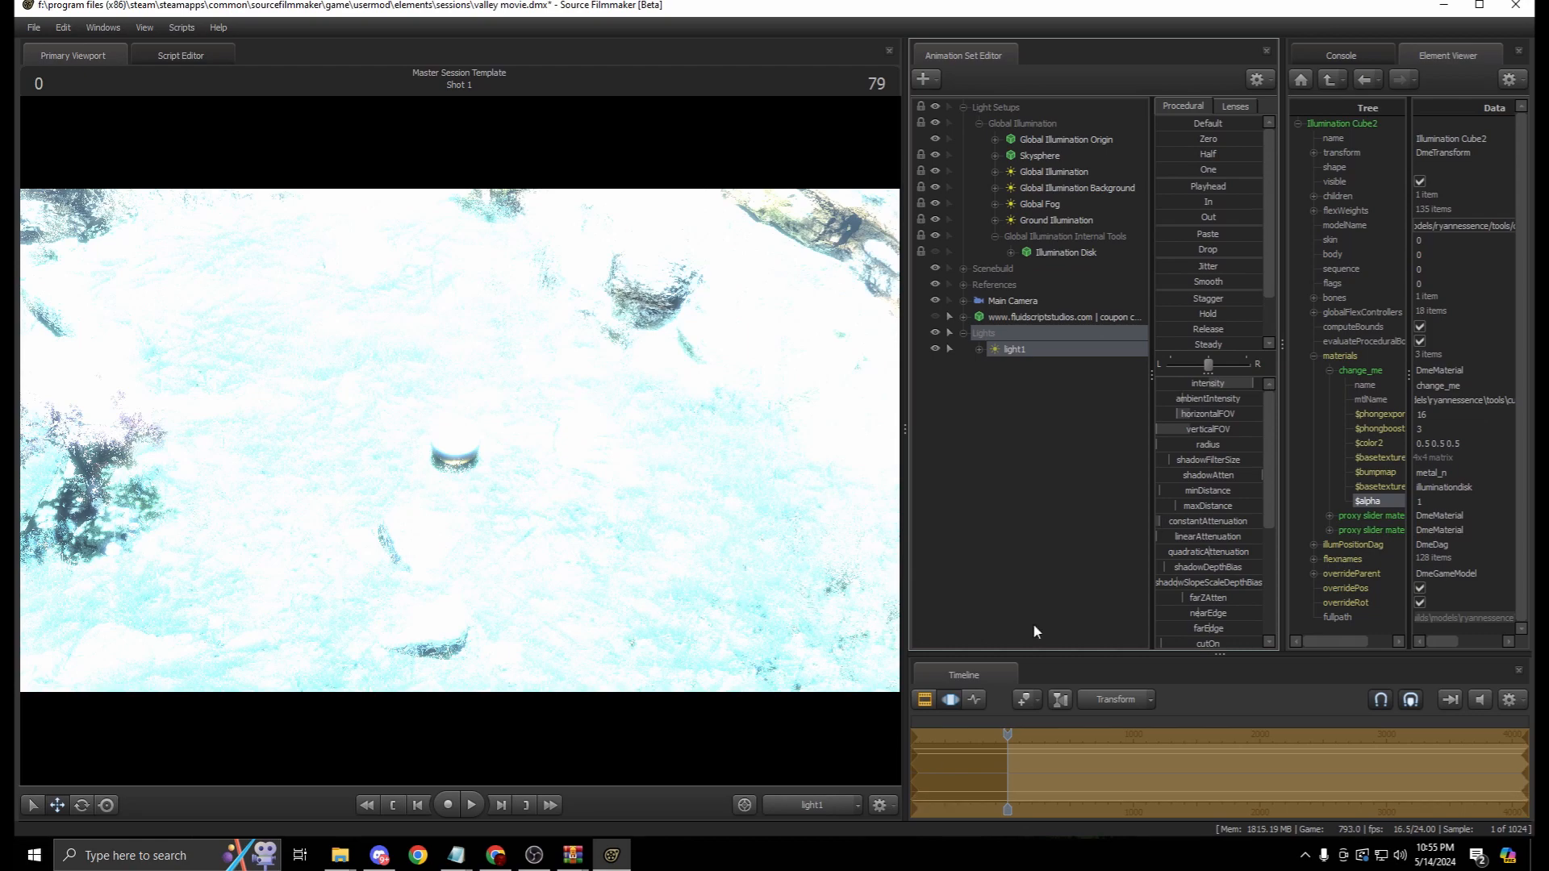
click(802, 807)
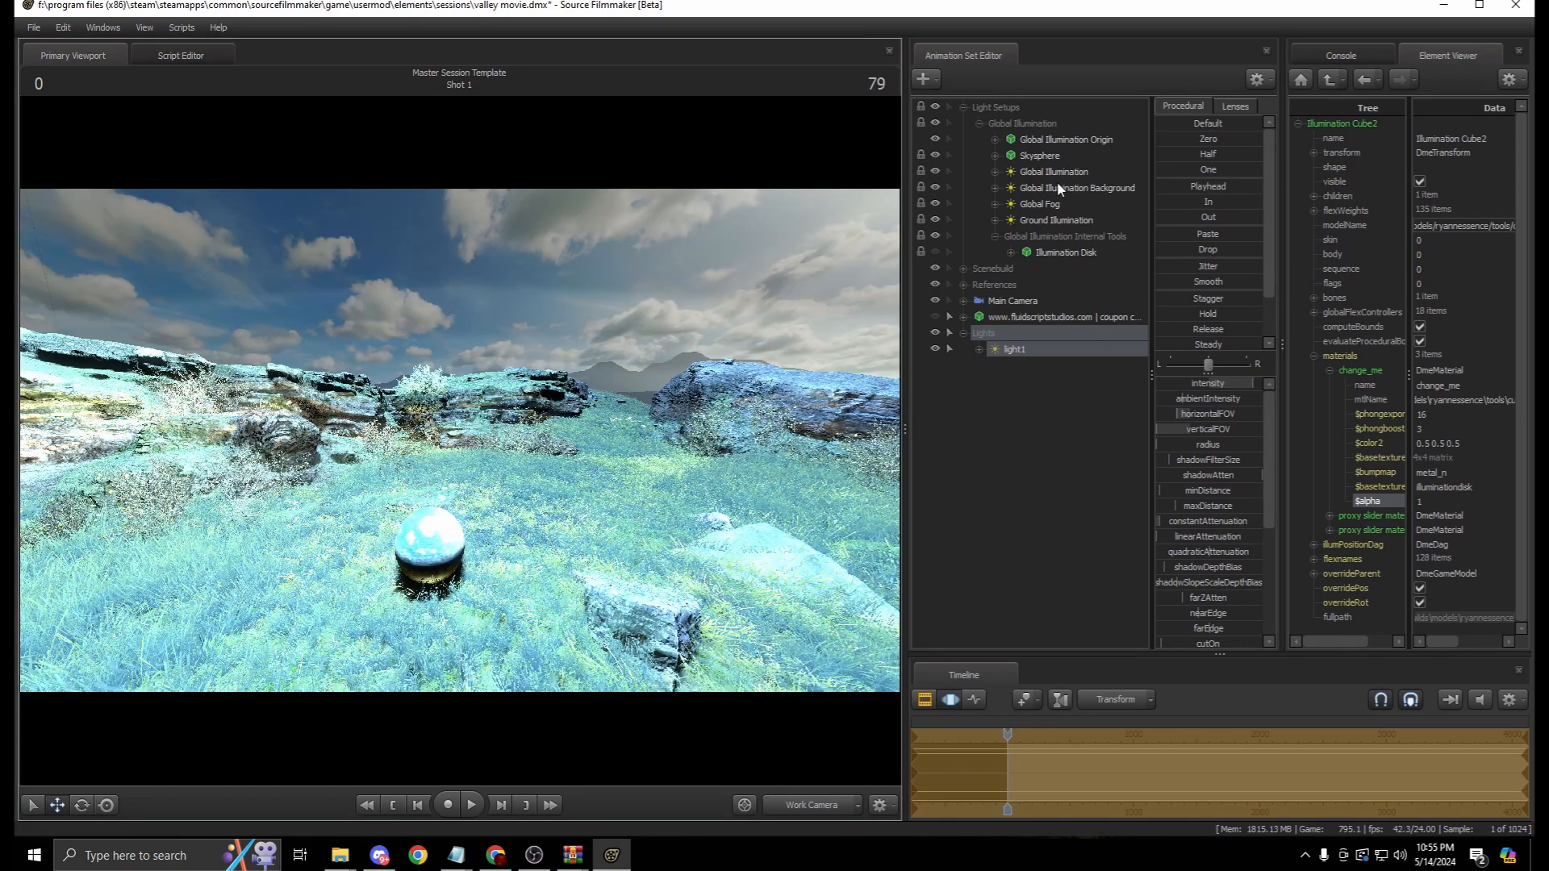
View the mirror sphere through the Main Camera and check the progressively refined image in the Clip Editor
drag(1013, 300, 650, 392)
key(w)
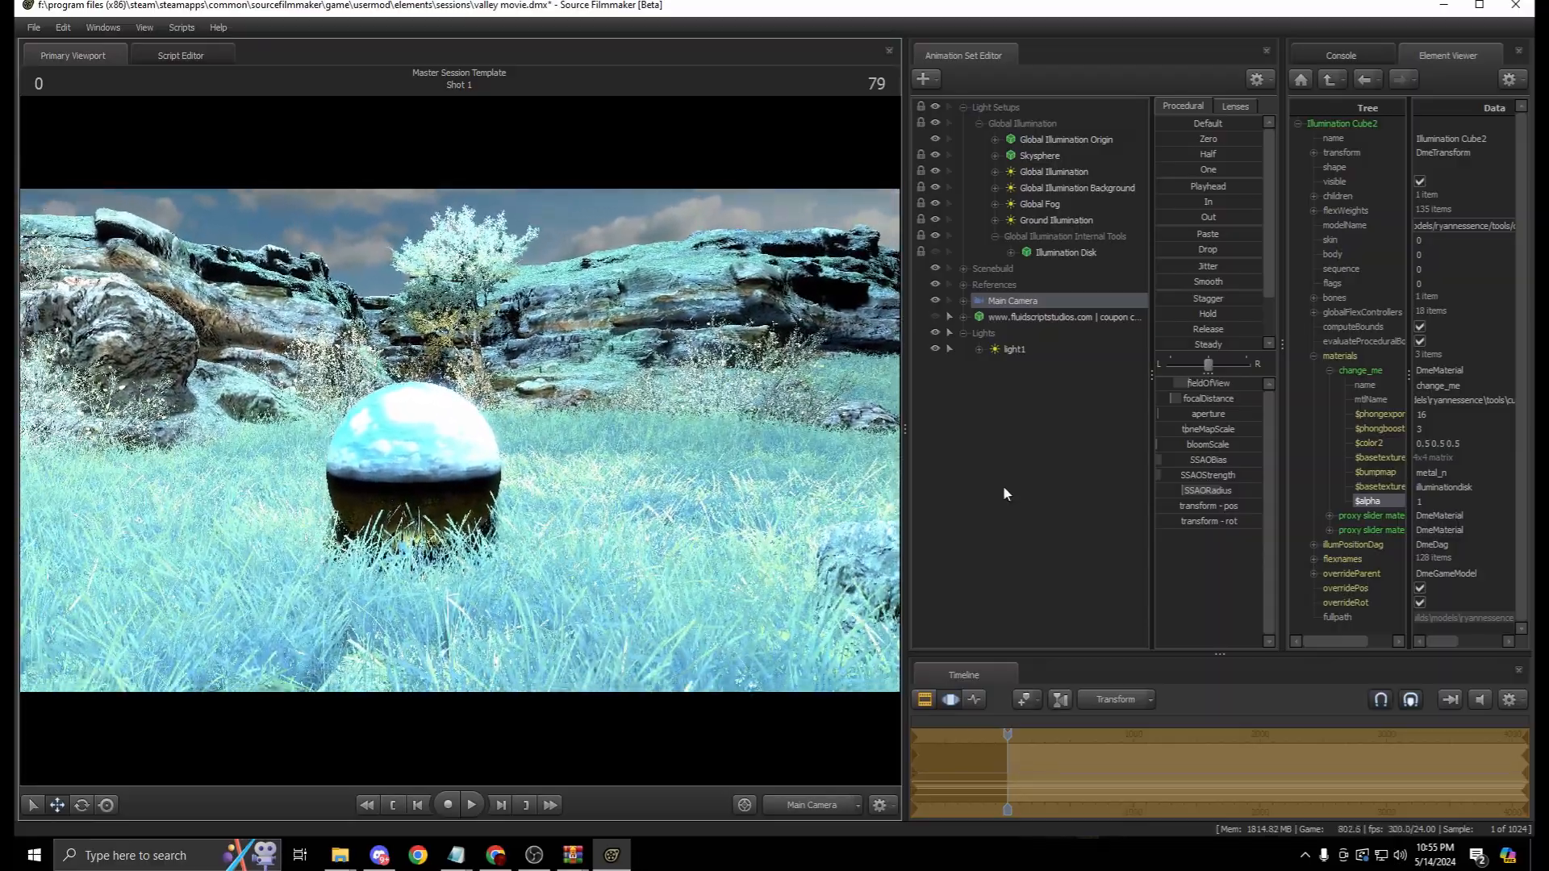
click(950, 702)
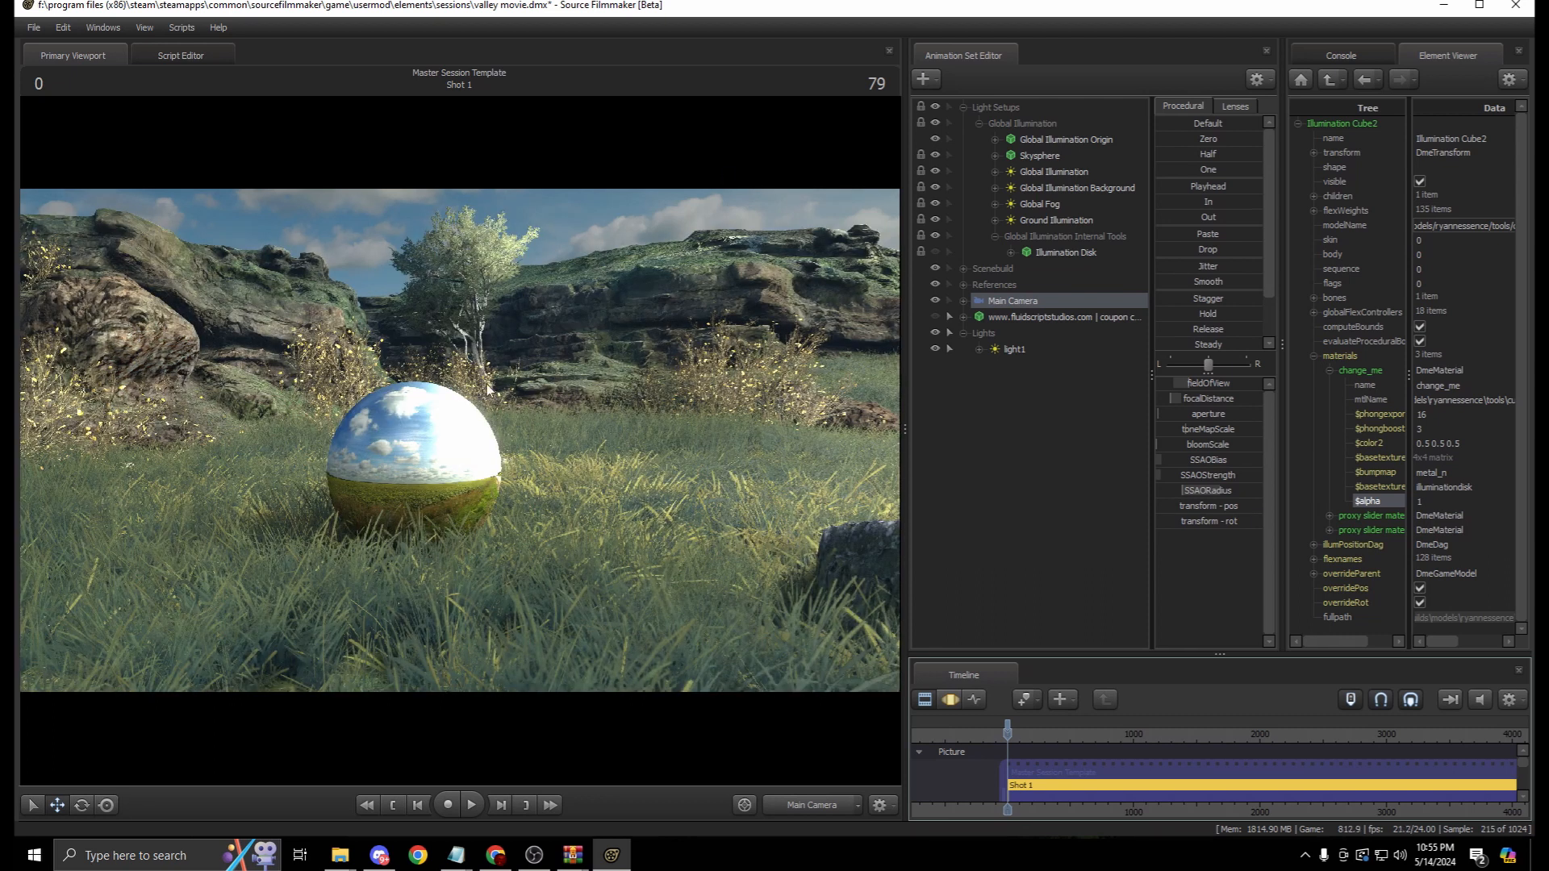
Look through light1 in the Motion Editor and change its position and aim over the meadow
click(1015, 350)
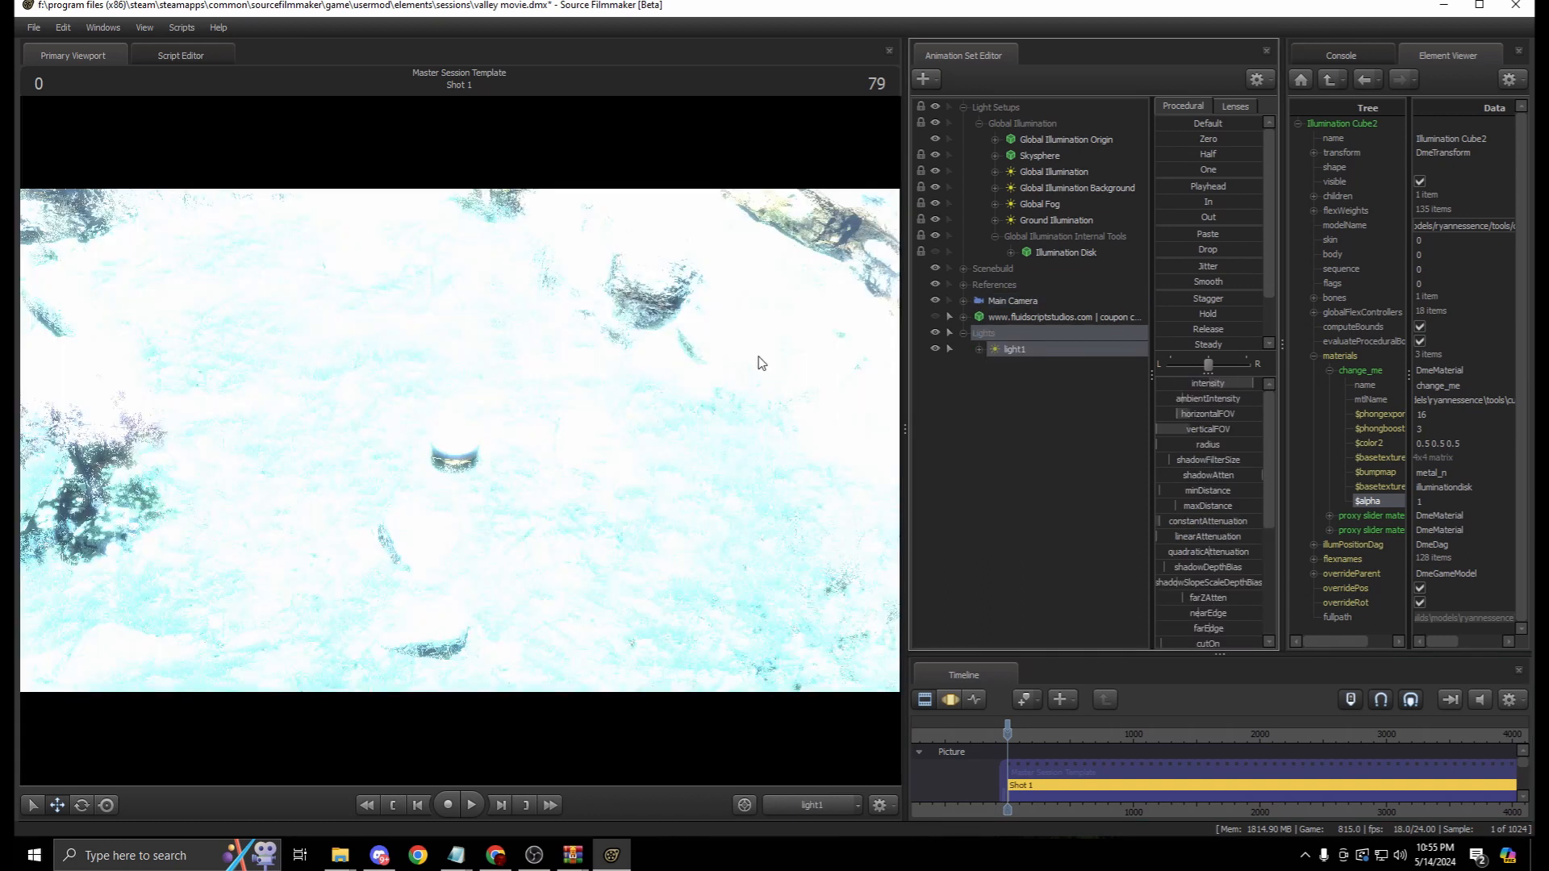
click(775, 412)
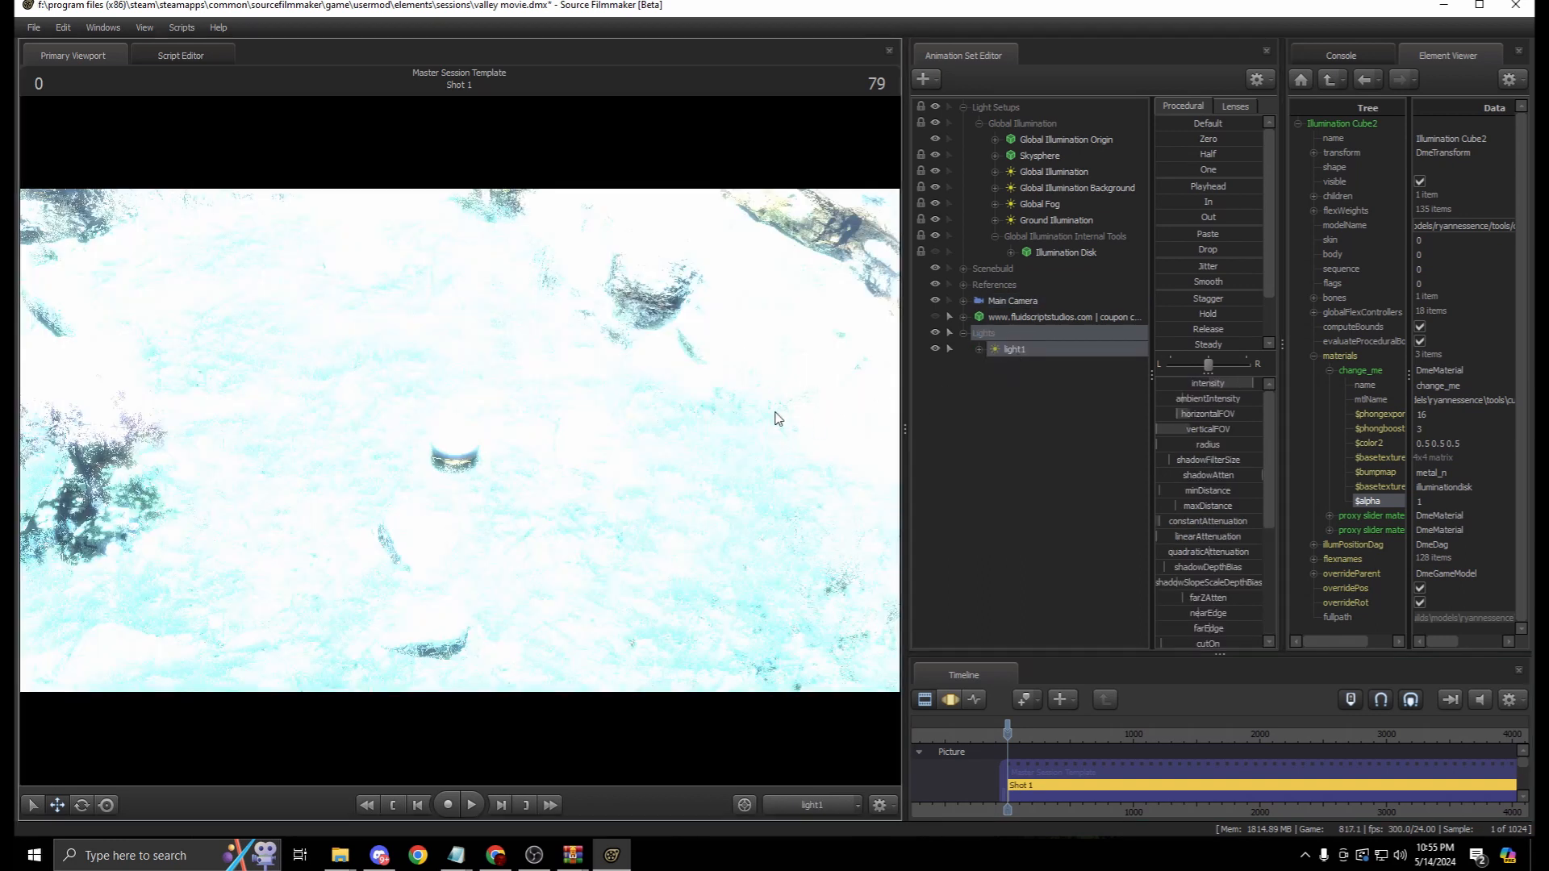
drag(1043, 350, 714, 397)
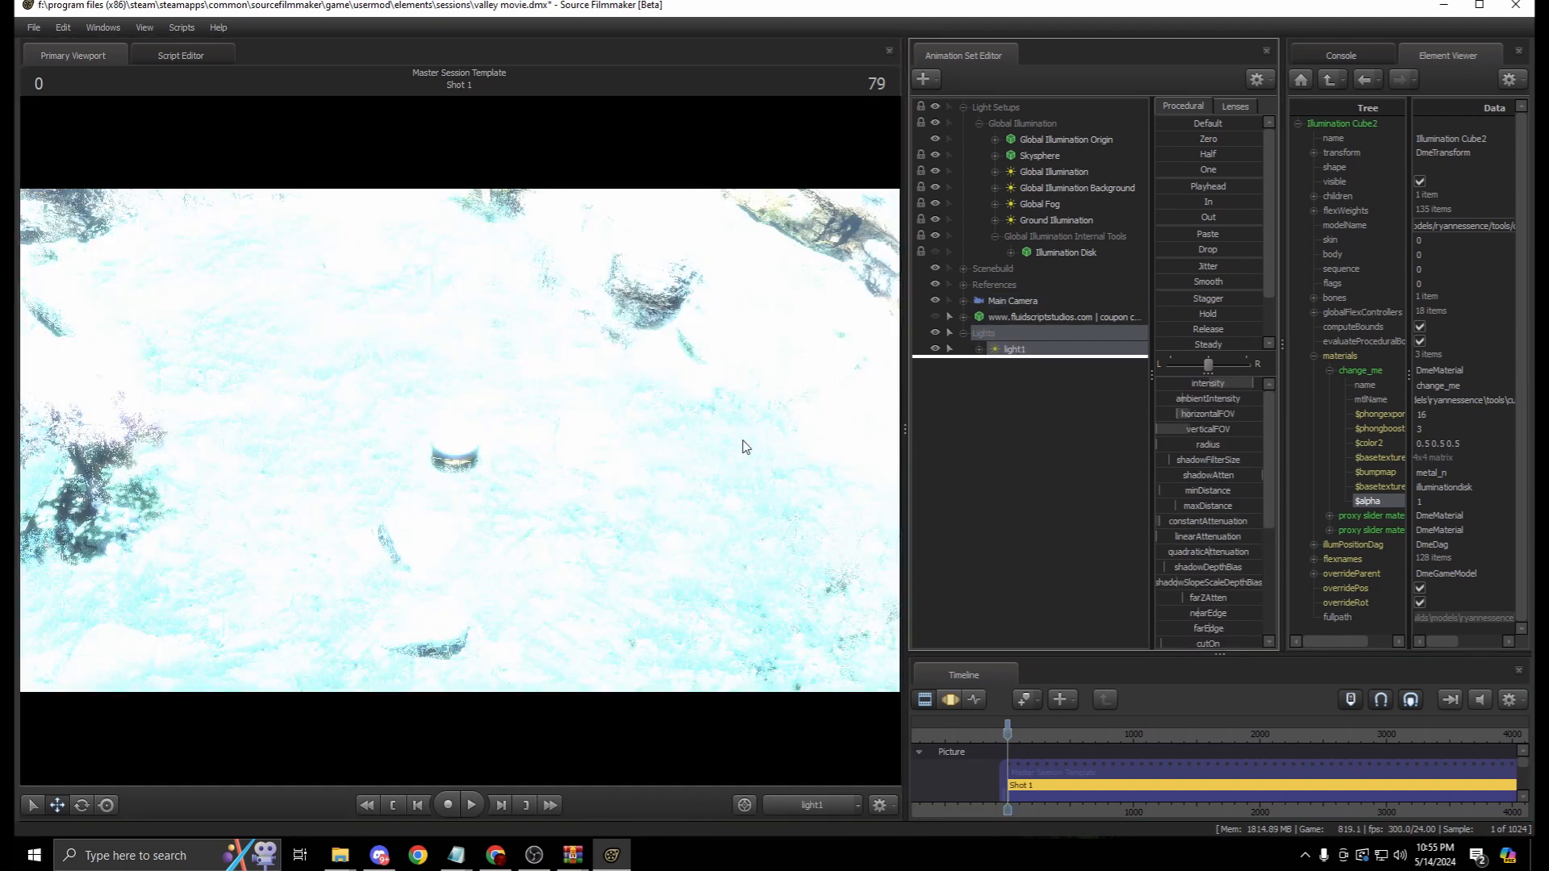
click(951, 697)
drag(774, 452, 760, 410)
scroll(460, 441, up, 2)
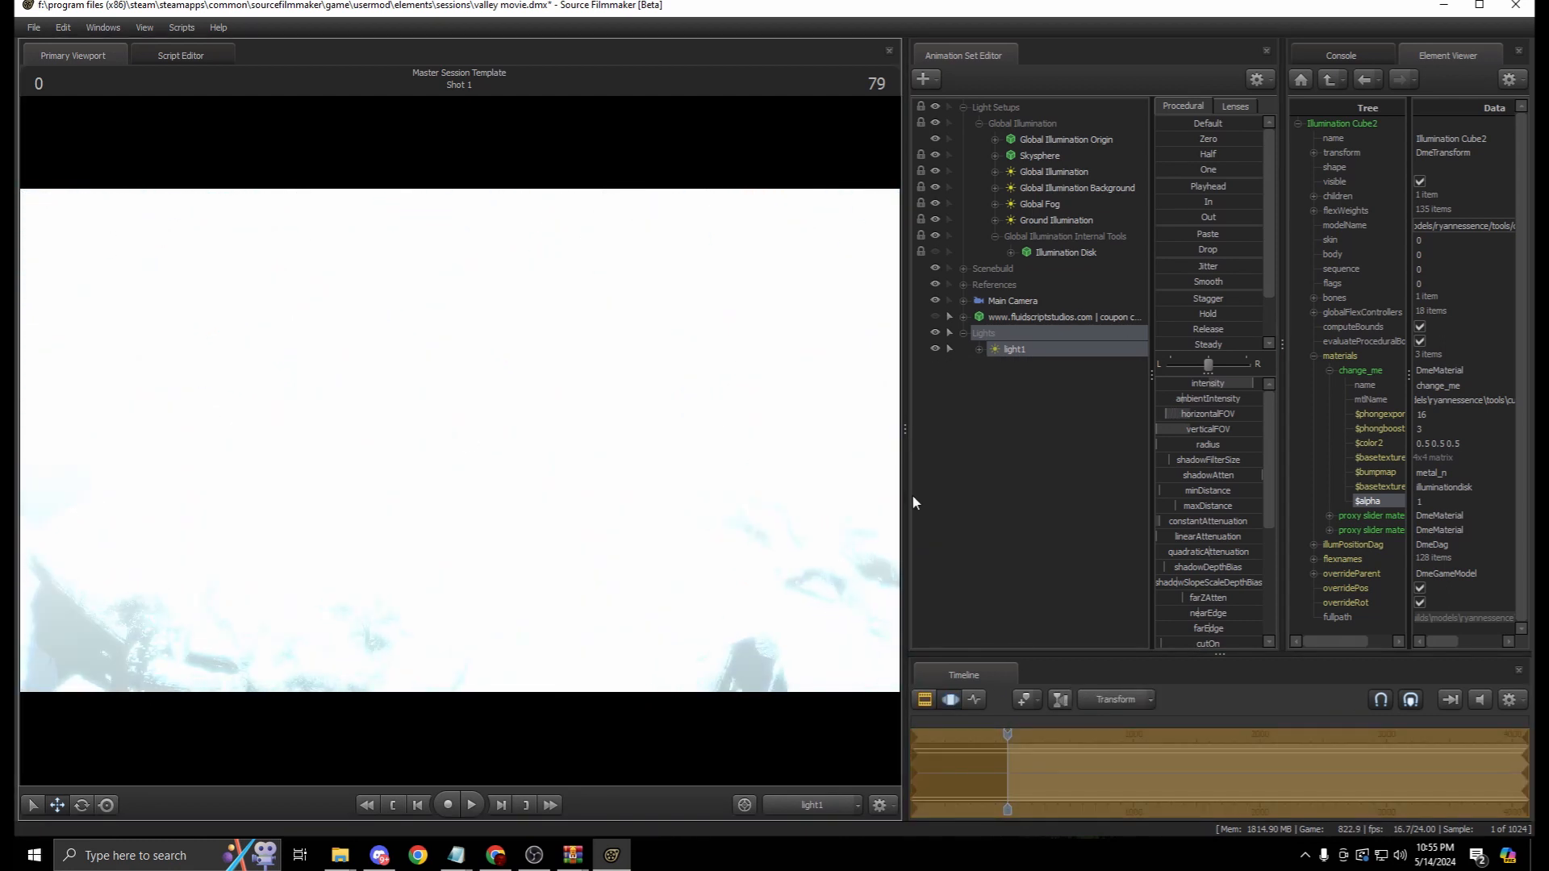
Lower light1's shadowFilterSize to the minimum and raise its maxDistance and farZAtten to the maximum
drag(1183, 460, 1086, 470)
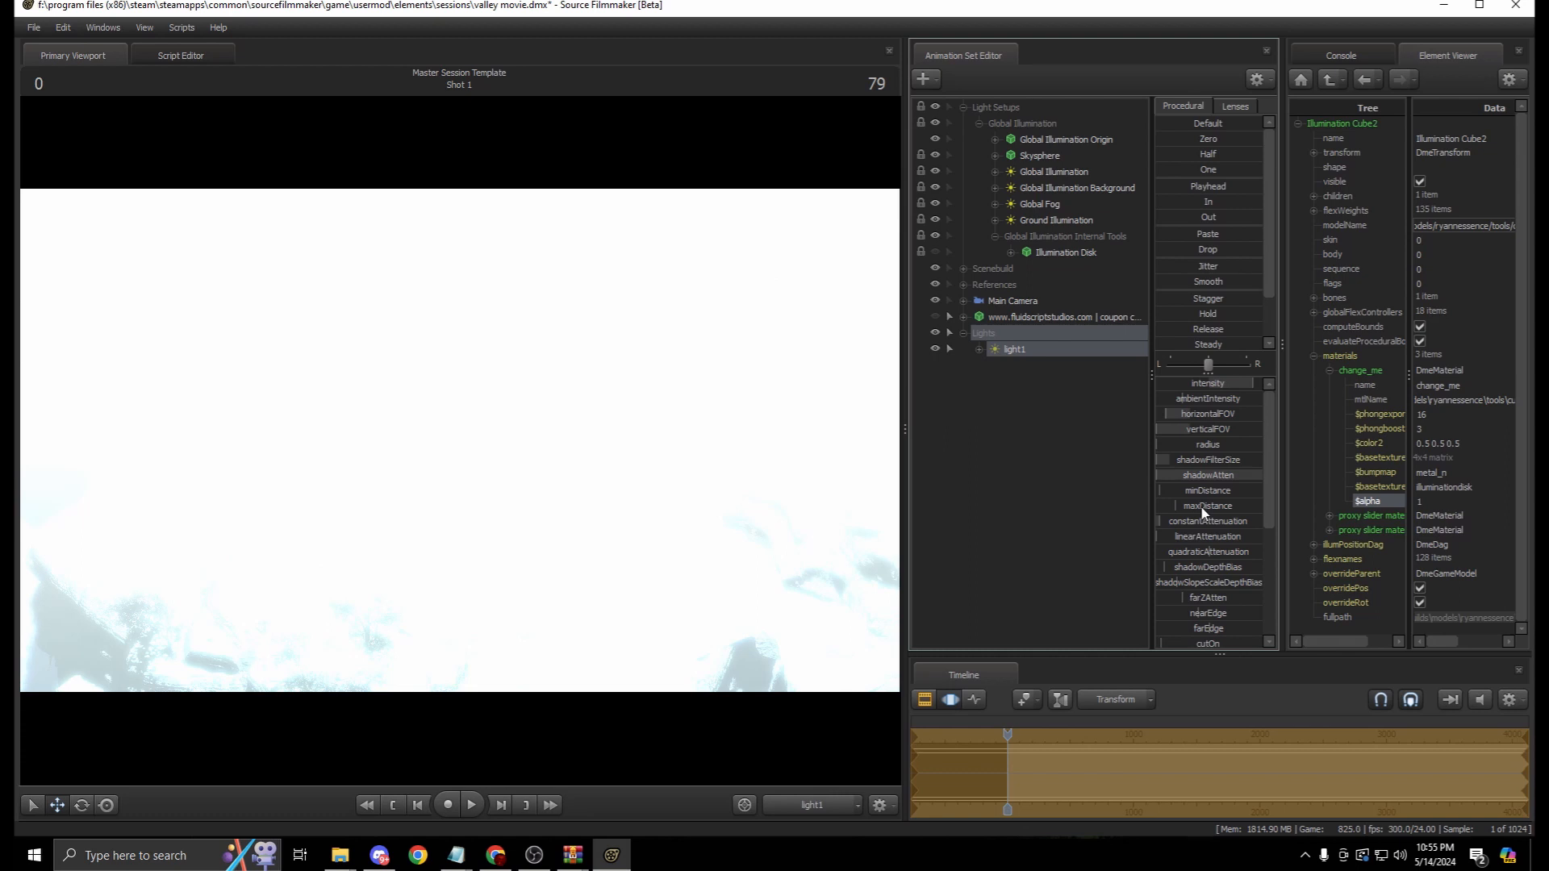
drag(1208, 505, 1265, 529)
drag(1197, 602, 1263, 601)
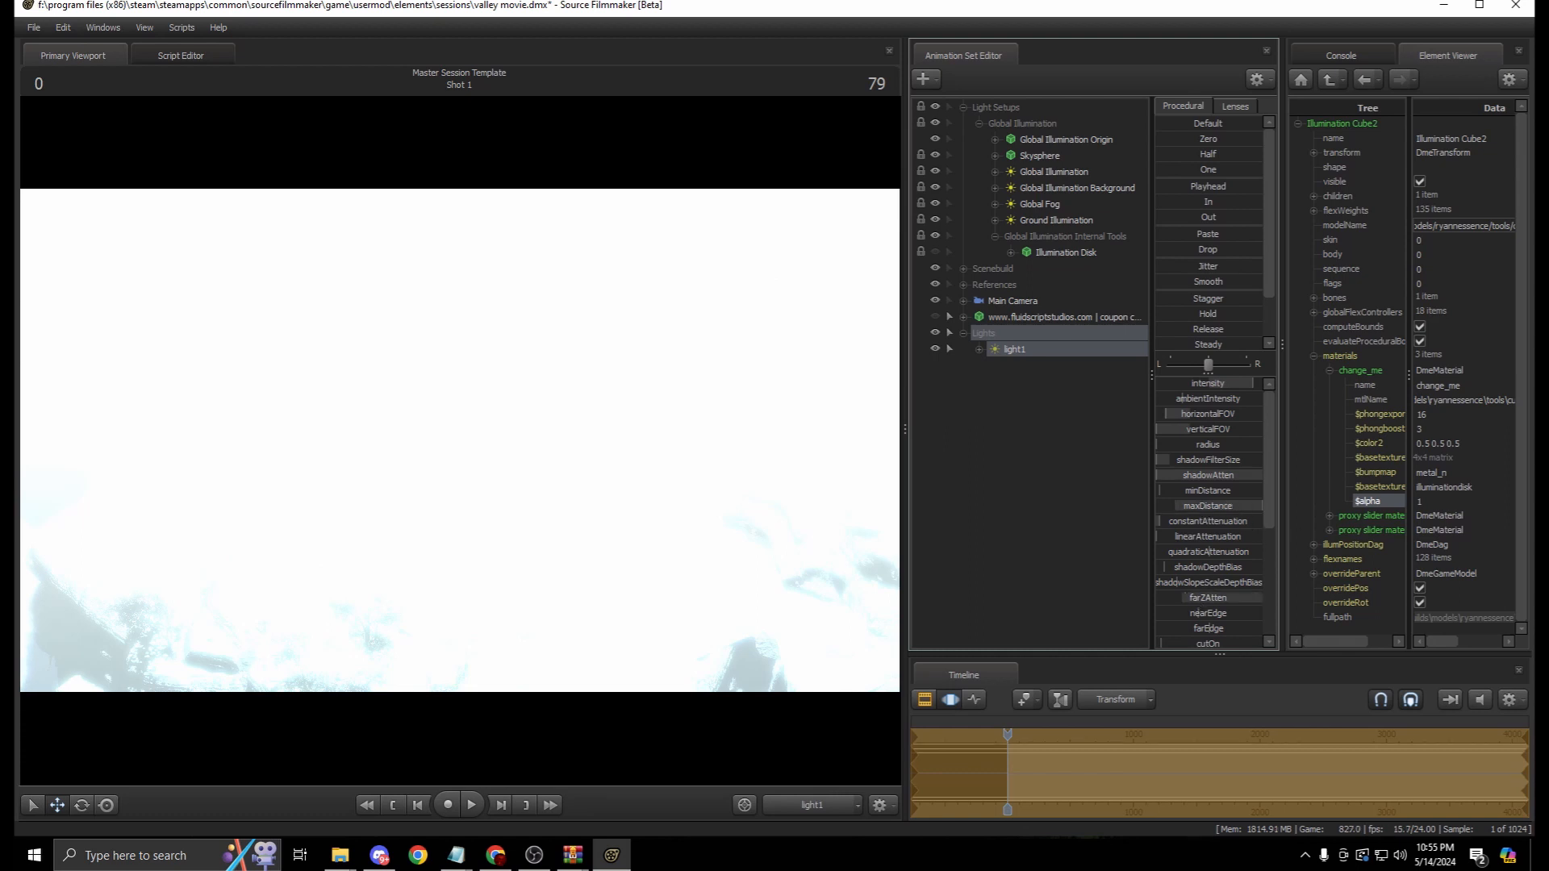
Hide the Global Illumination group, reposition light1 over the meadow, and raise the upper limit of its farZAtten to 30000
click(934, 123)
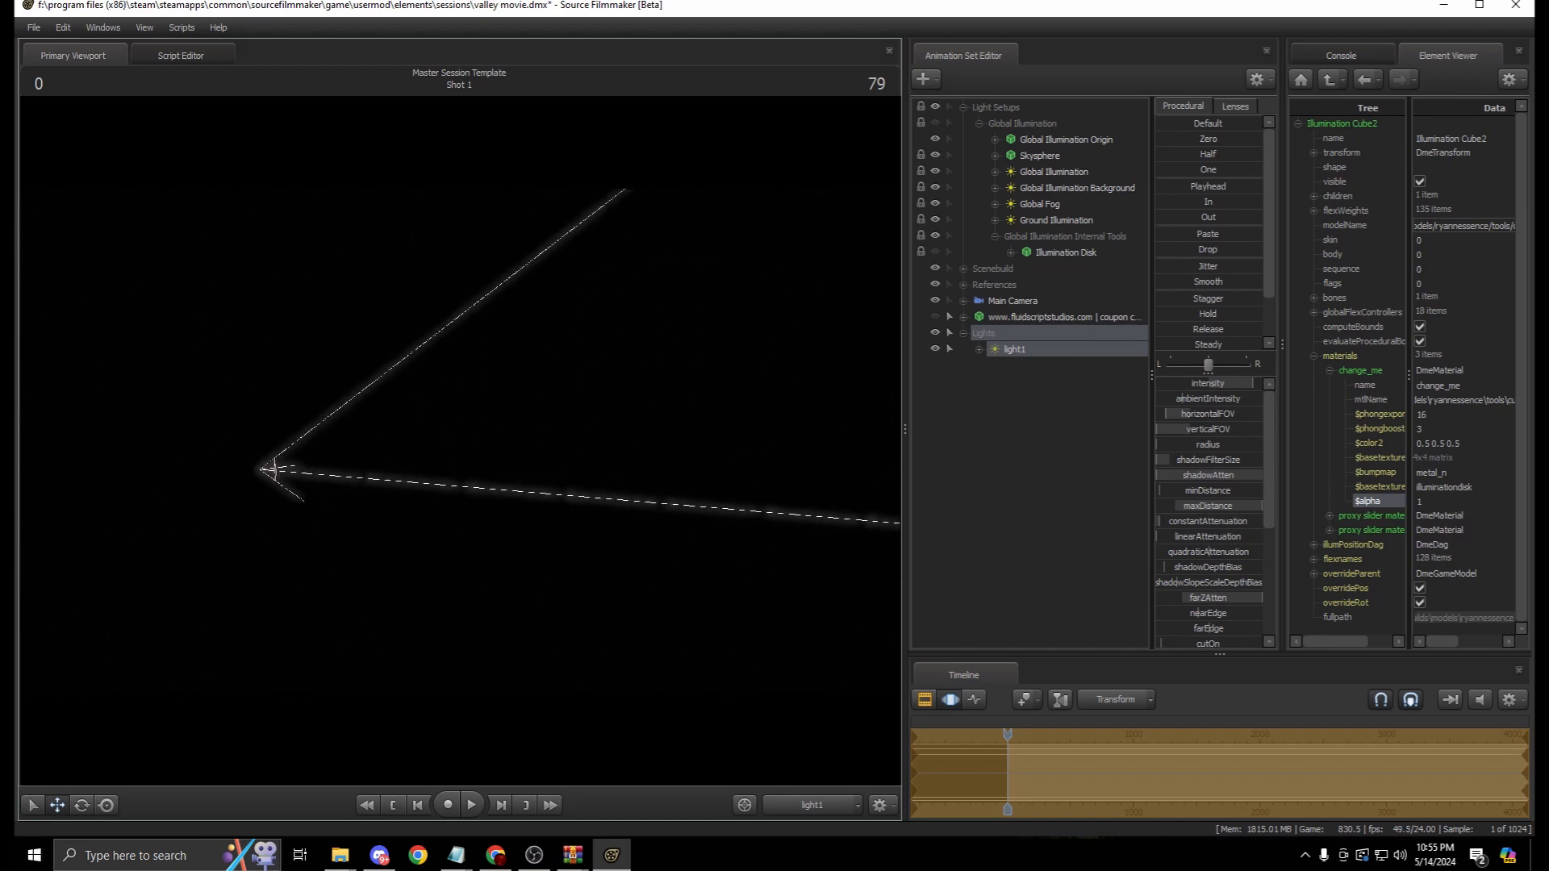
drag(460, 441, 522, 445)
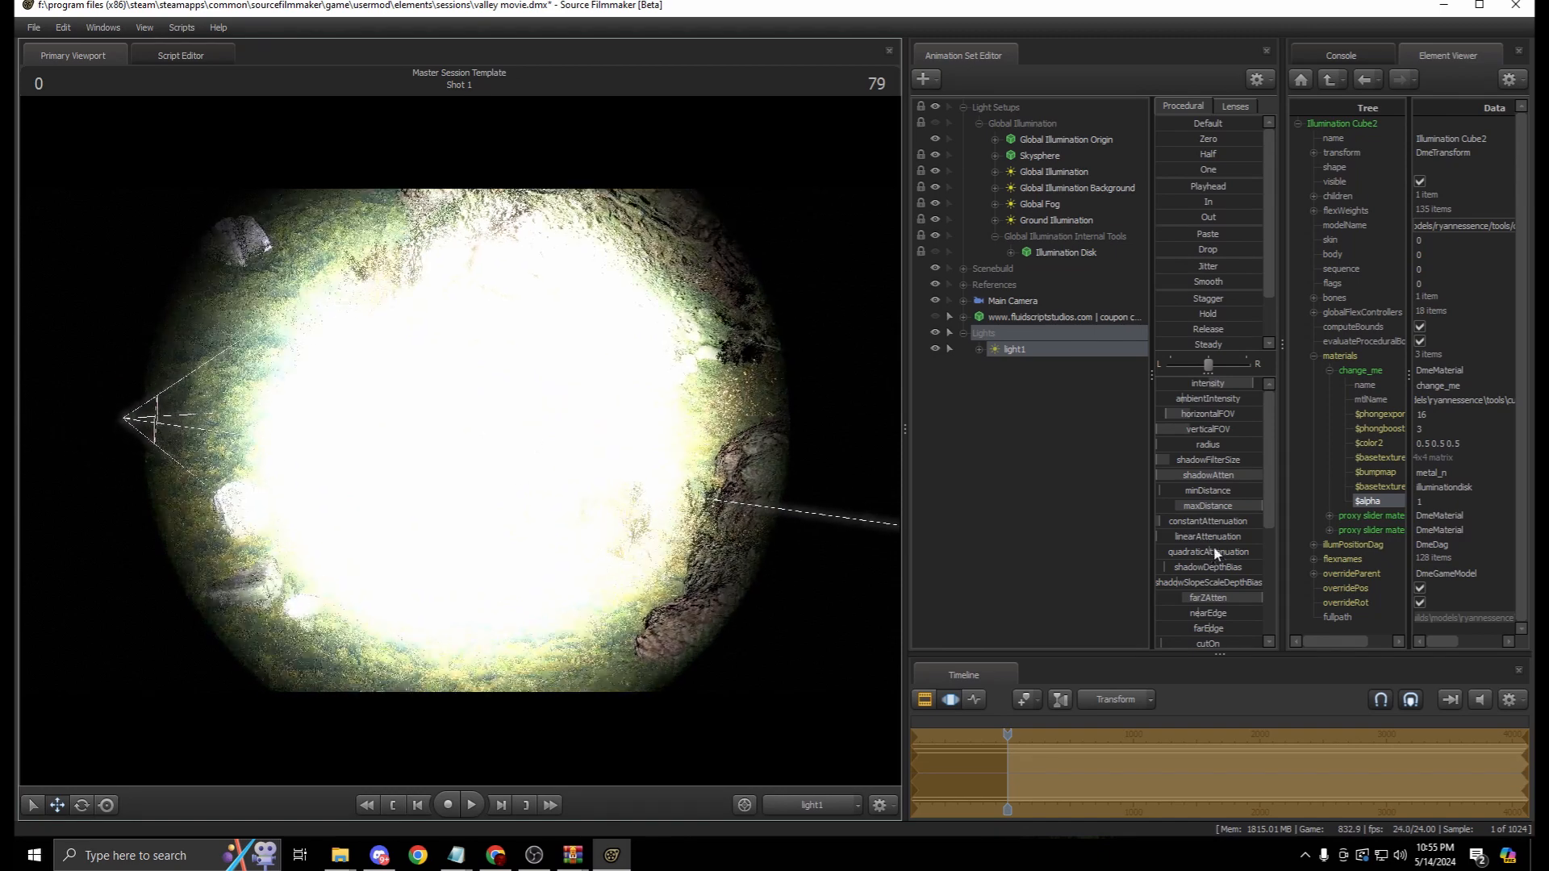
right_click(1215, 598)
click(1239, 621)
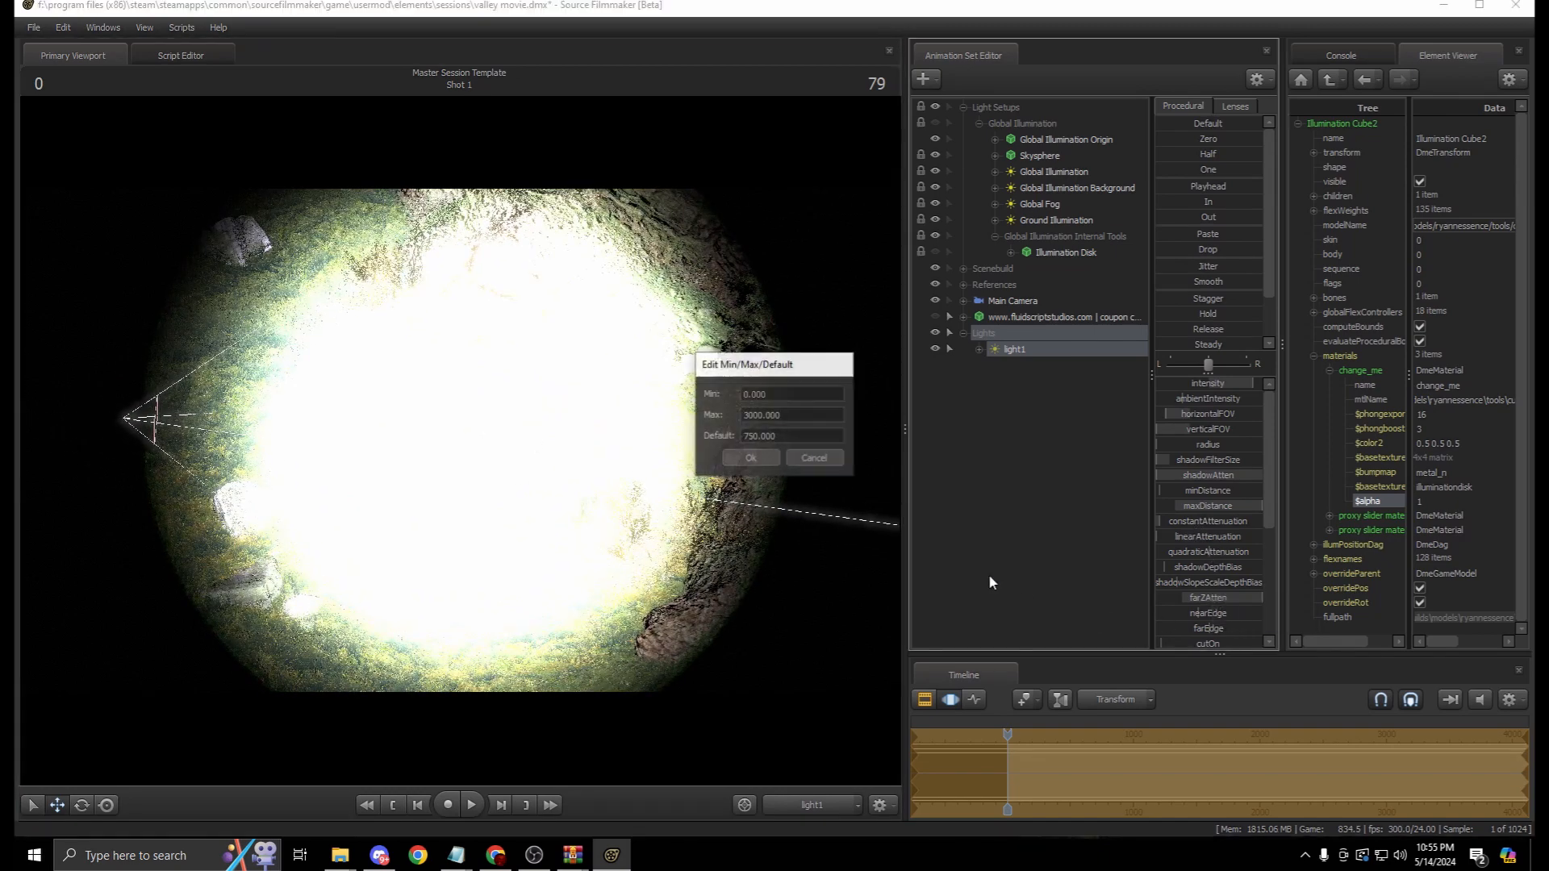
click(754, 414)
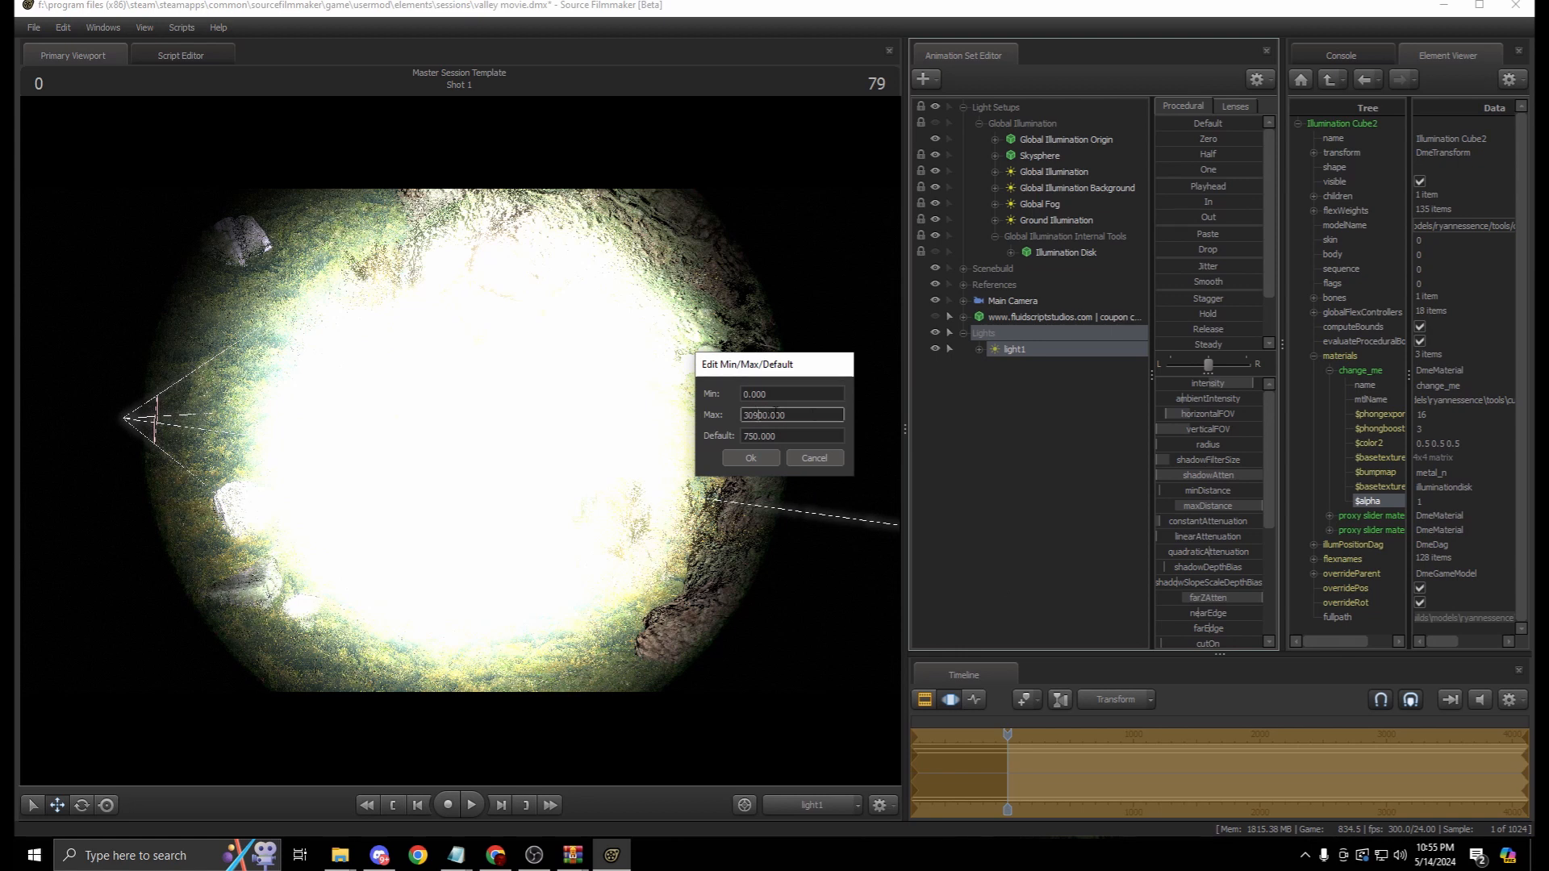
key(Return)
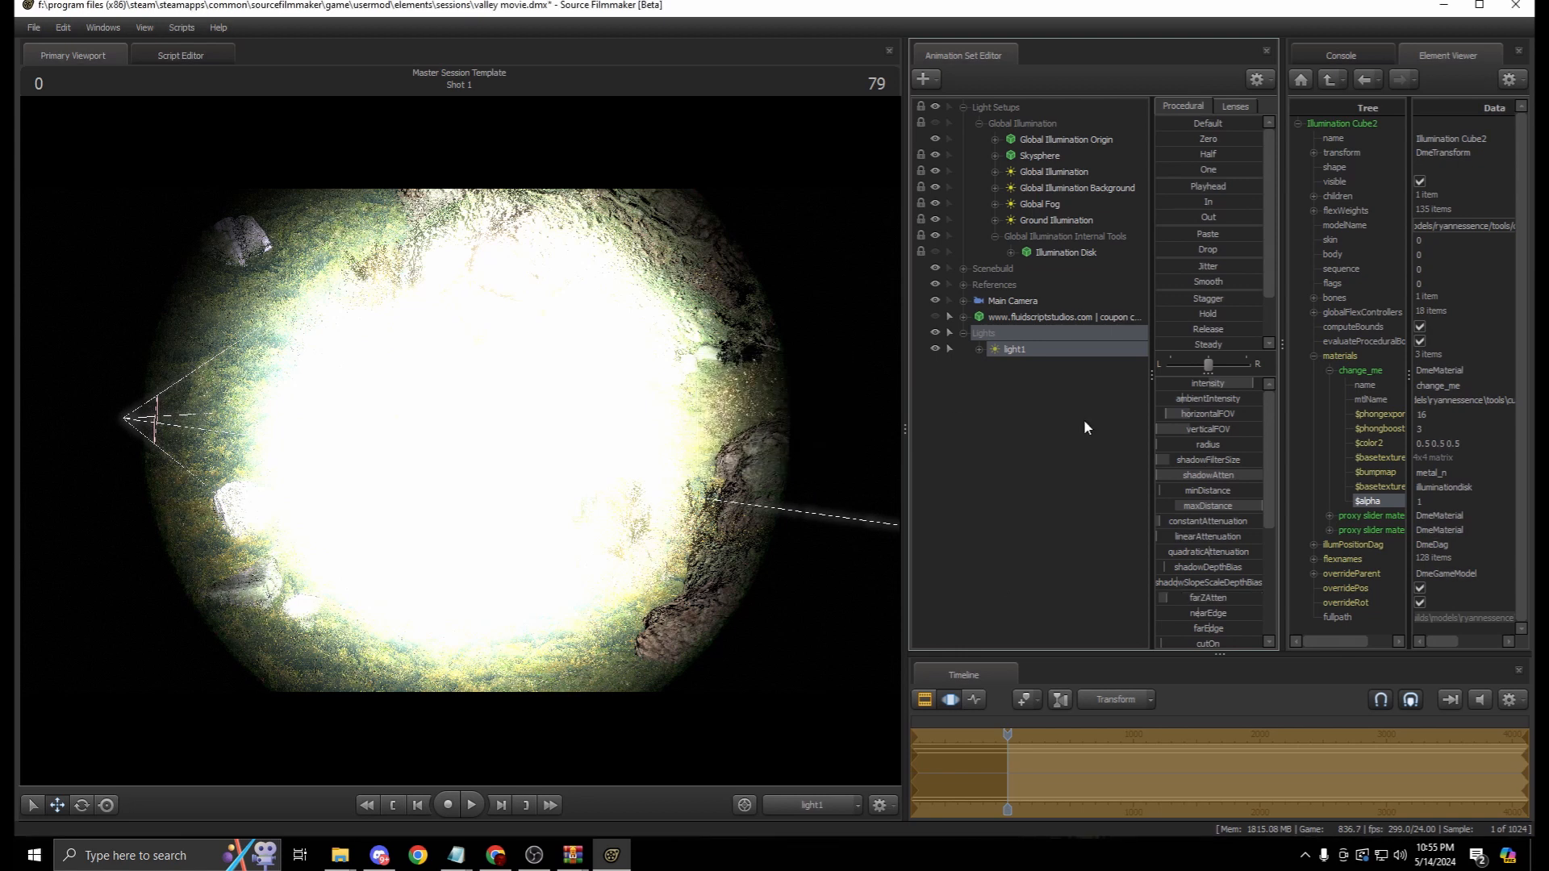
Raise the upper limit of light1's maxDistance, then set both maxDistance and farZAtten to their maximum
right_click(1207, 522)
click(1234, 540)
click(764, 416)
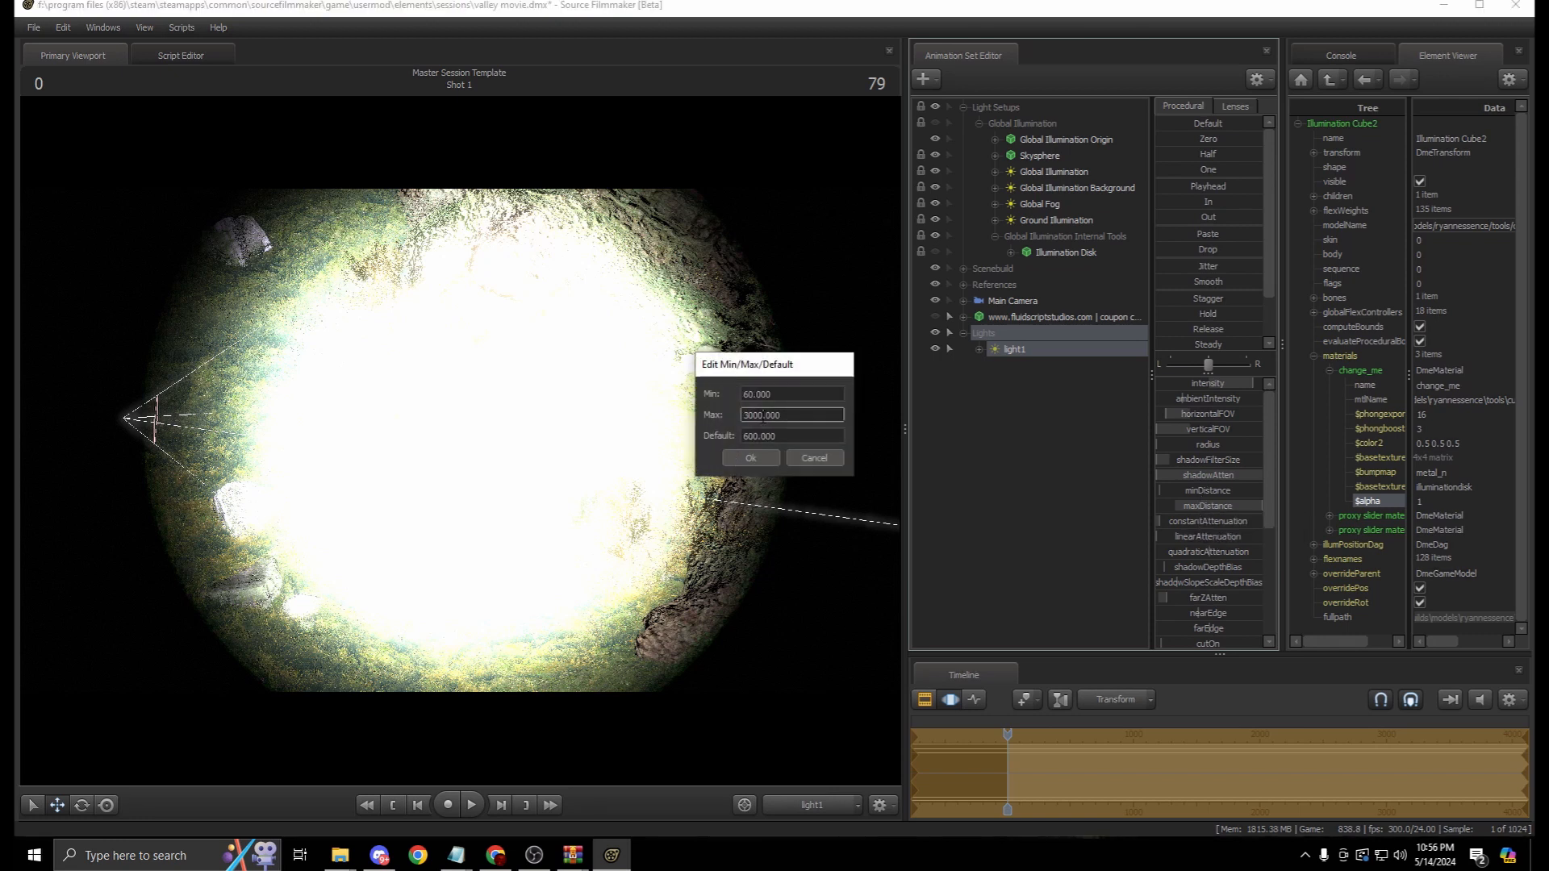
key(Return)
drag(1183, 506, 1262, 507)
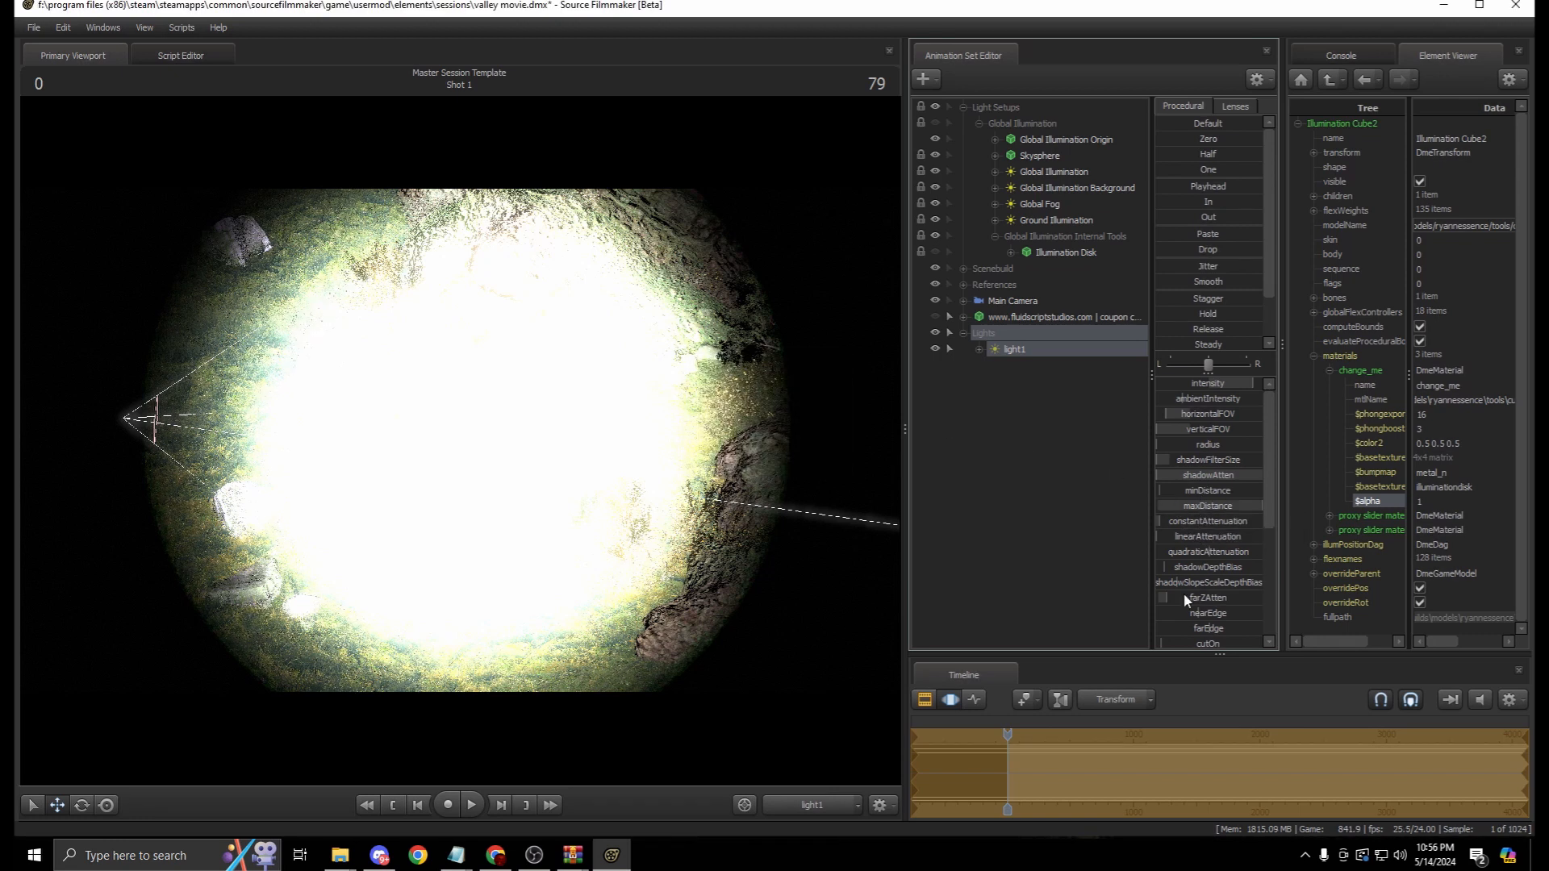
drag(1183, 597, 1262, 597)
Refine light1's position and frame the lit meadow and rocks with the work camera
drag(614, 460, 479, 457)
click(826, 811)
mouse_move(660, 579)
mouse_down()
mouse_move(696, 625)
mouse_move(665, 607)
mouse_up()
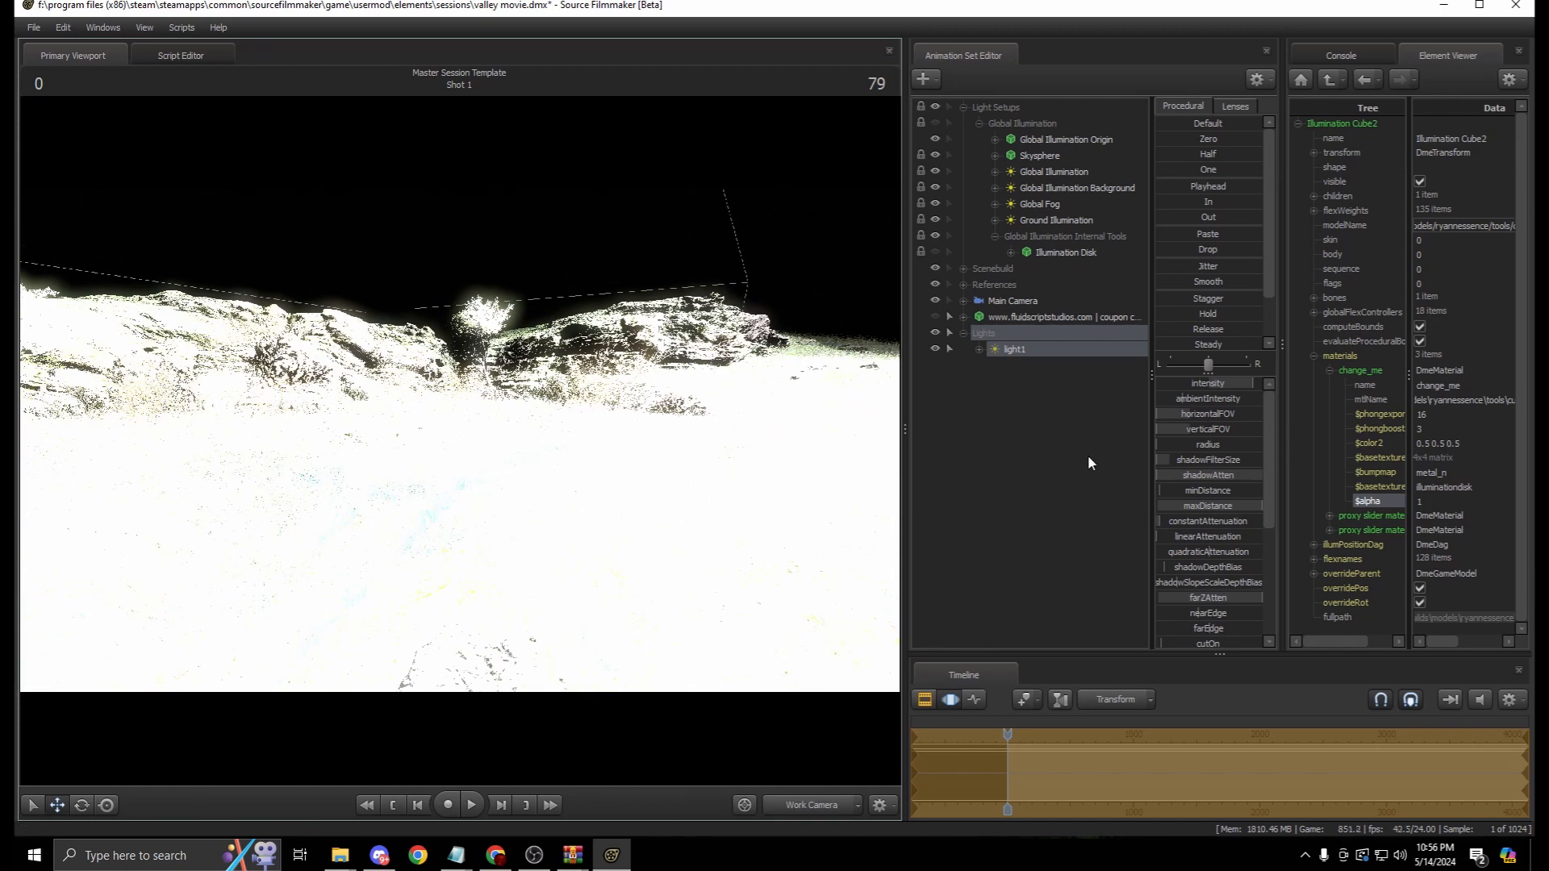
Adjust light1's shadow depth bias and lower its intensity to near the minimum
click(1191, 567)
text(7)
key(Return)
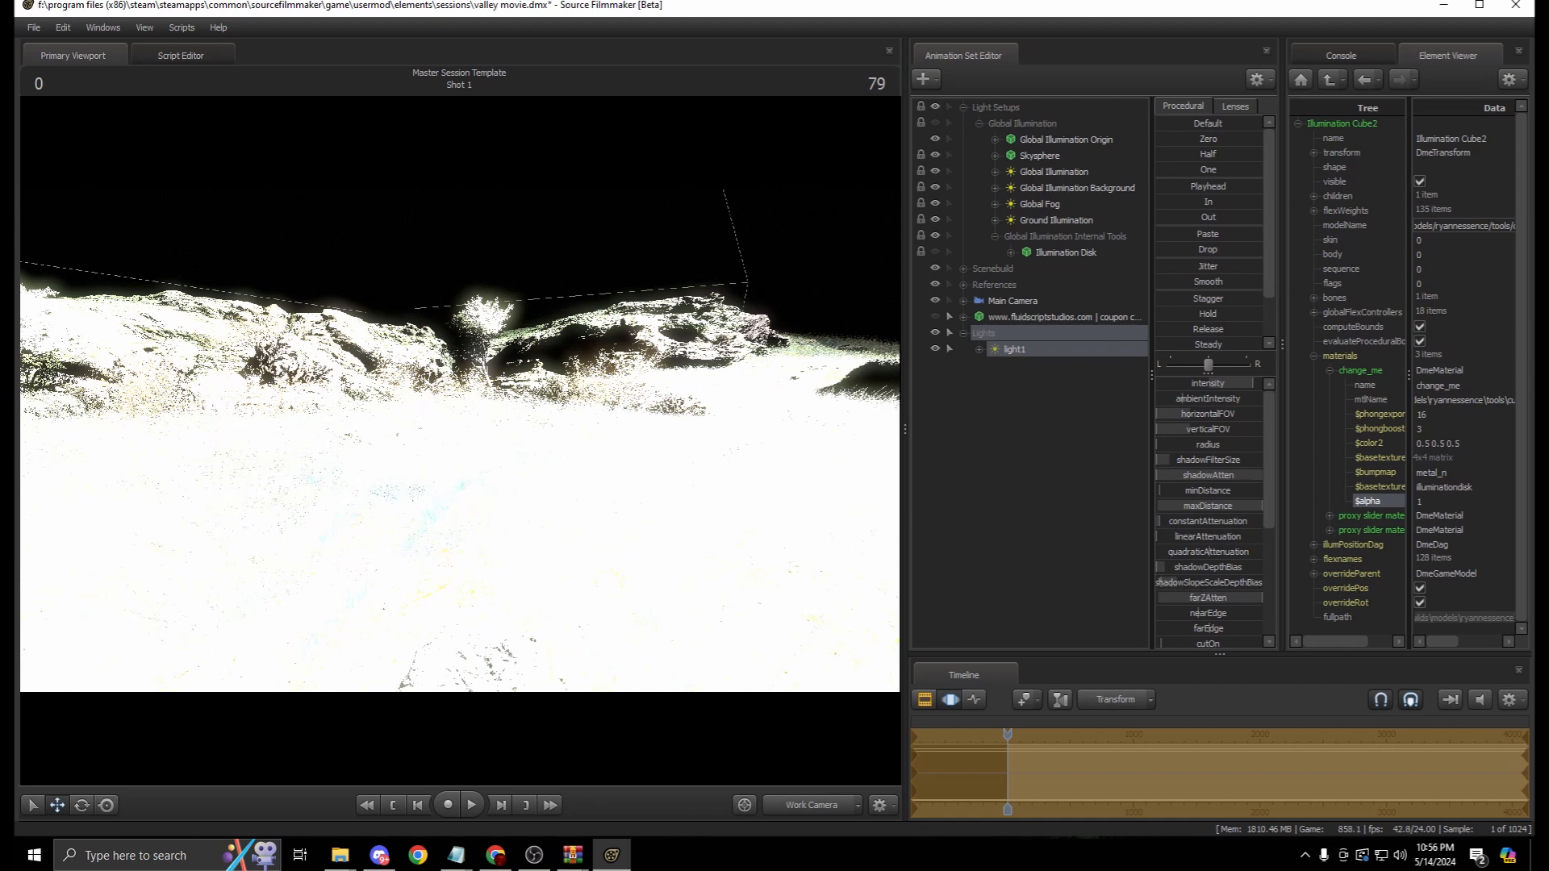
drag(1253, 383, 1167, 384)
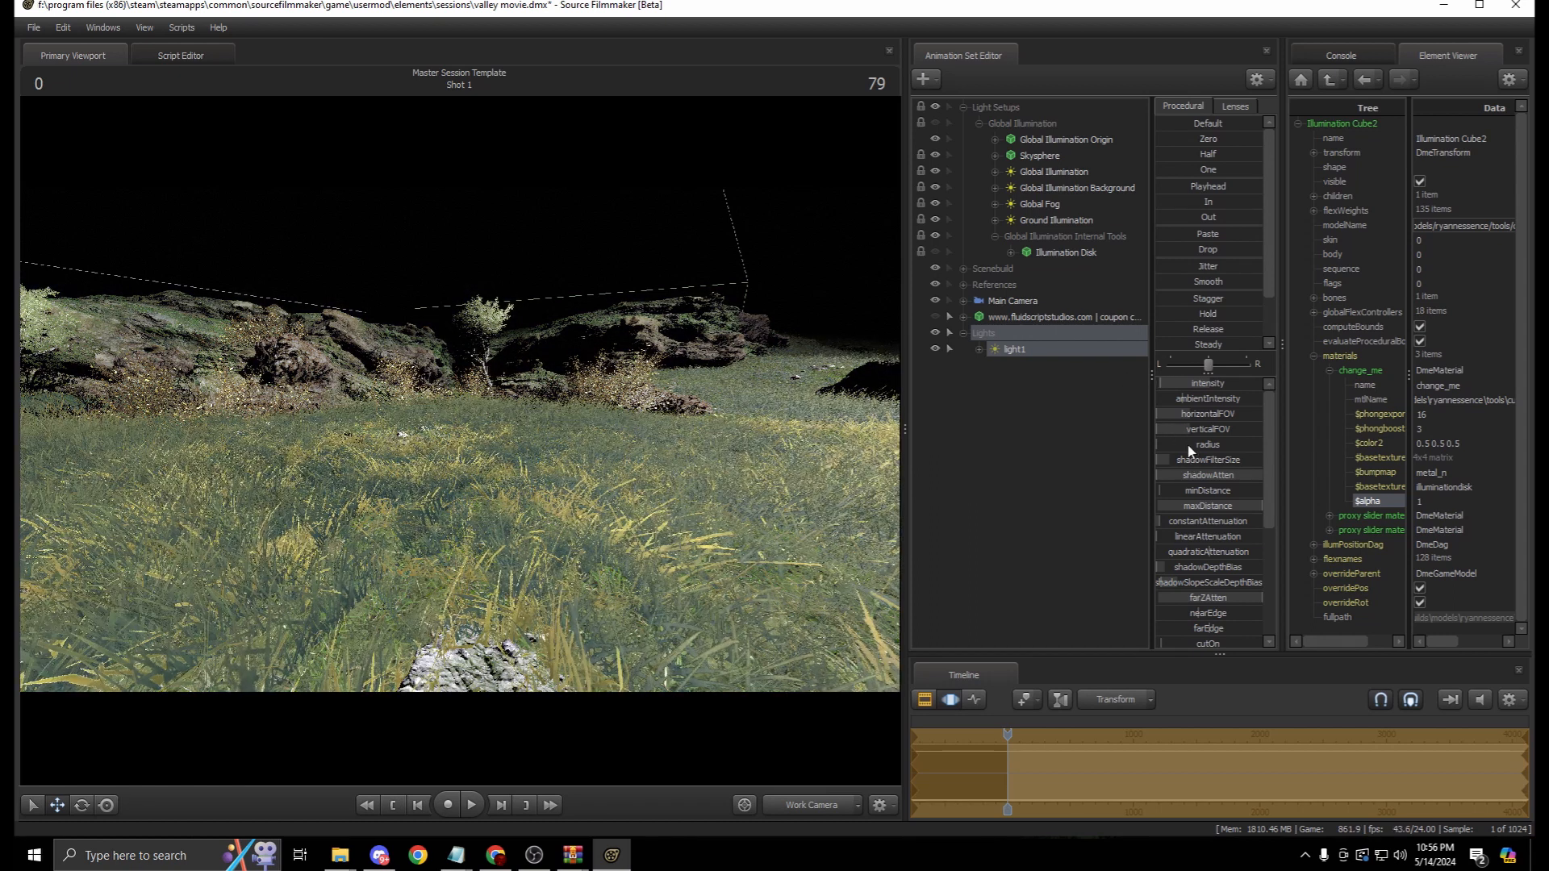
Set the maximum of light1's radius range to 1000
right_click(1189, 449)
click(1211, 469)
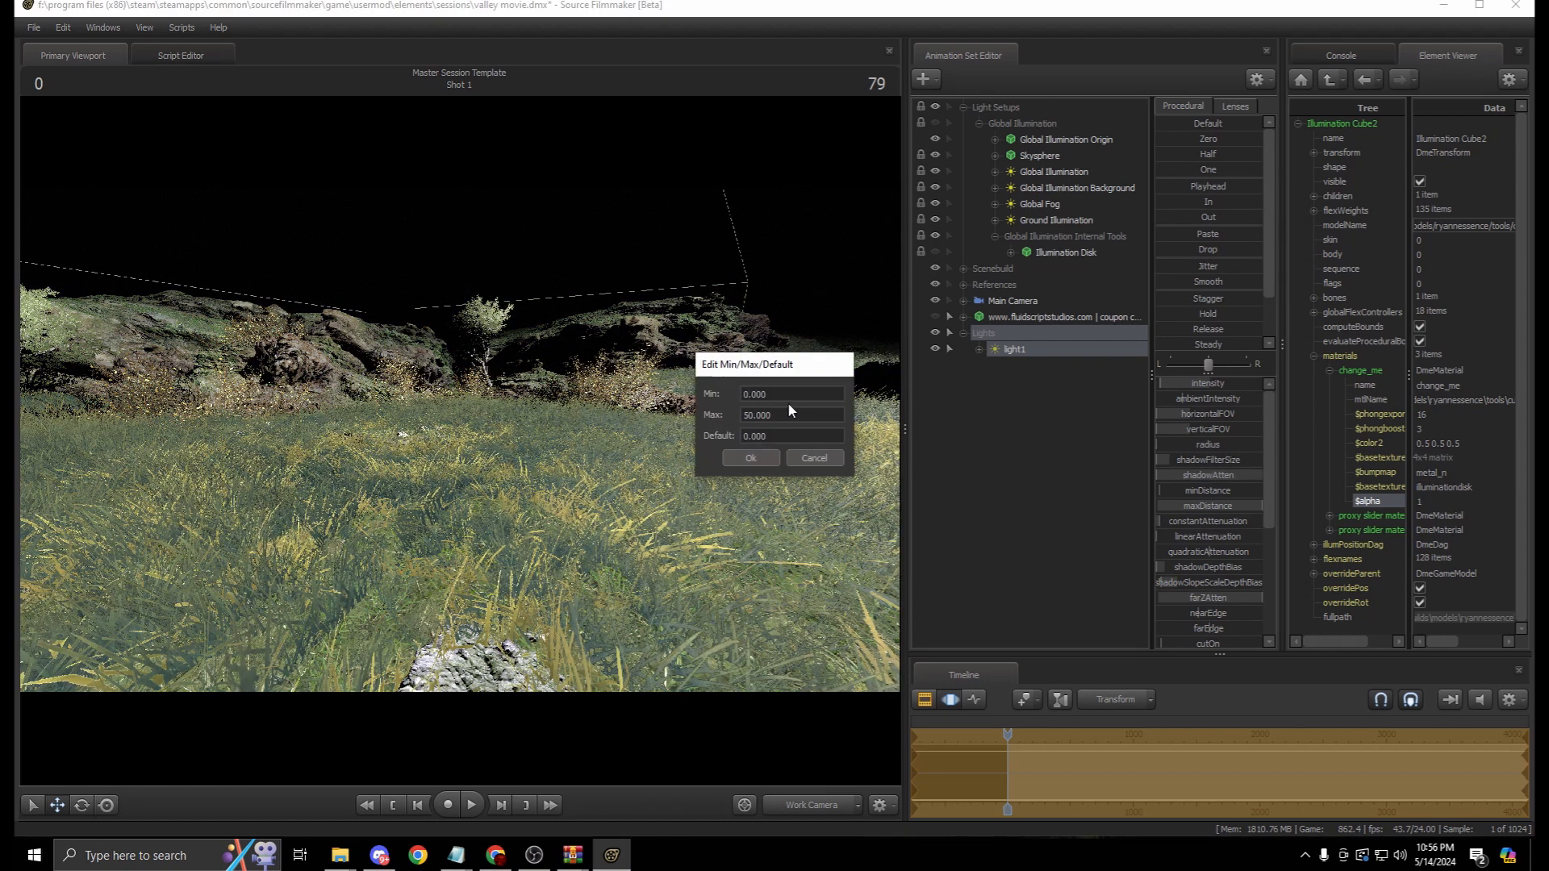
drag(773, 415, 737, 420)
text(1000)
key(Return)
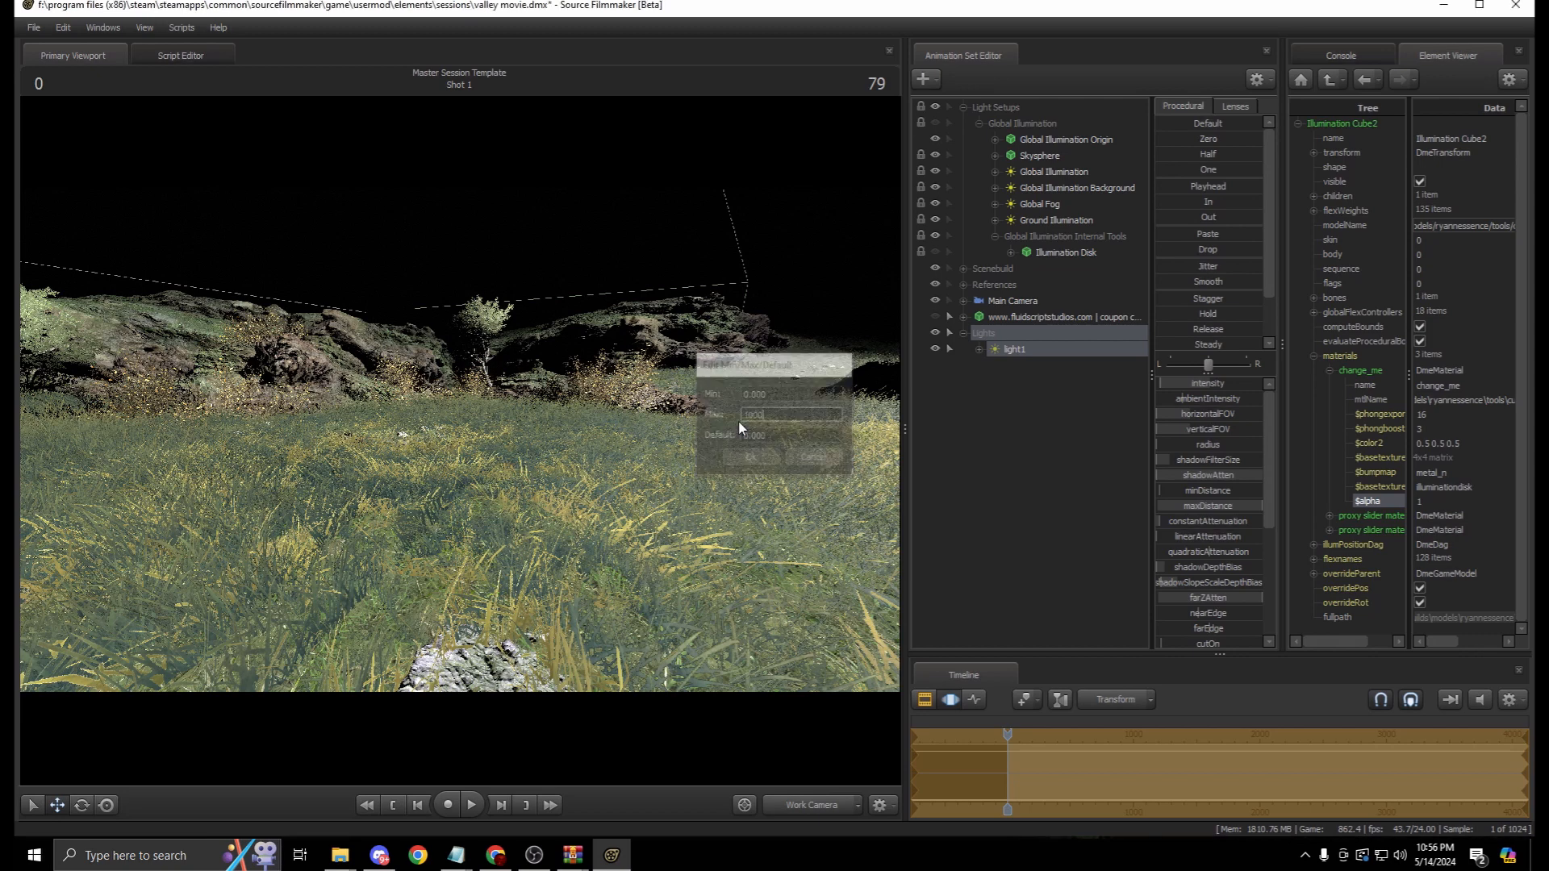
Show the Global Illumination group again and reframe the mirror sphere through the Main Camera
click(1012, 300)
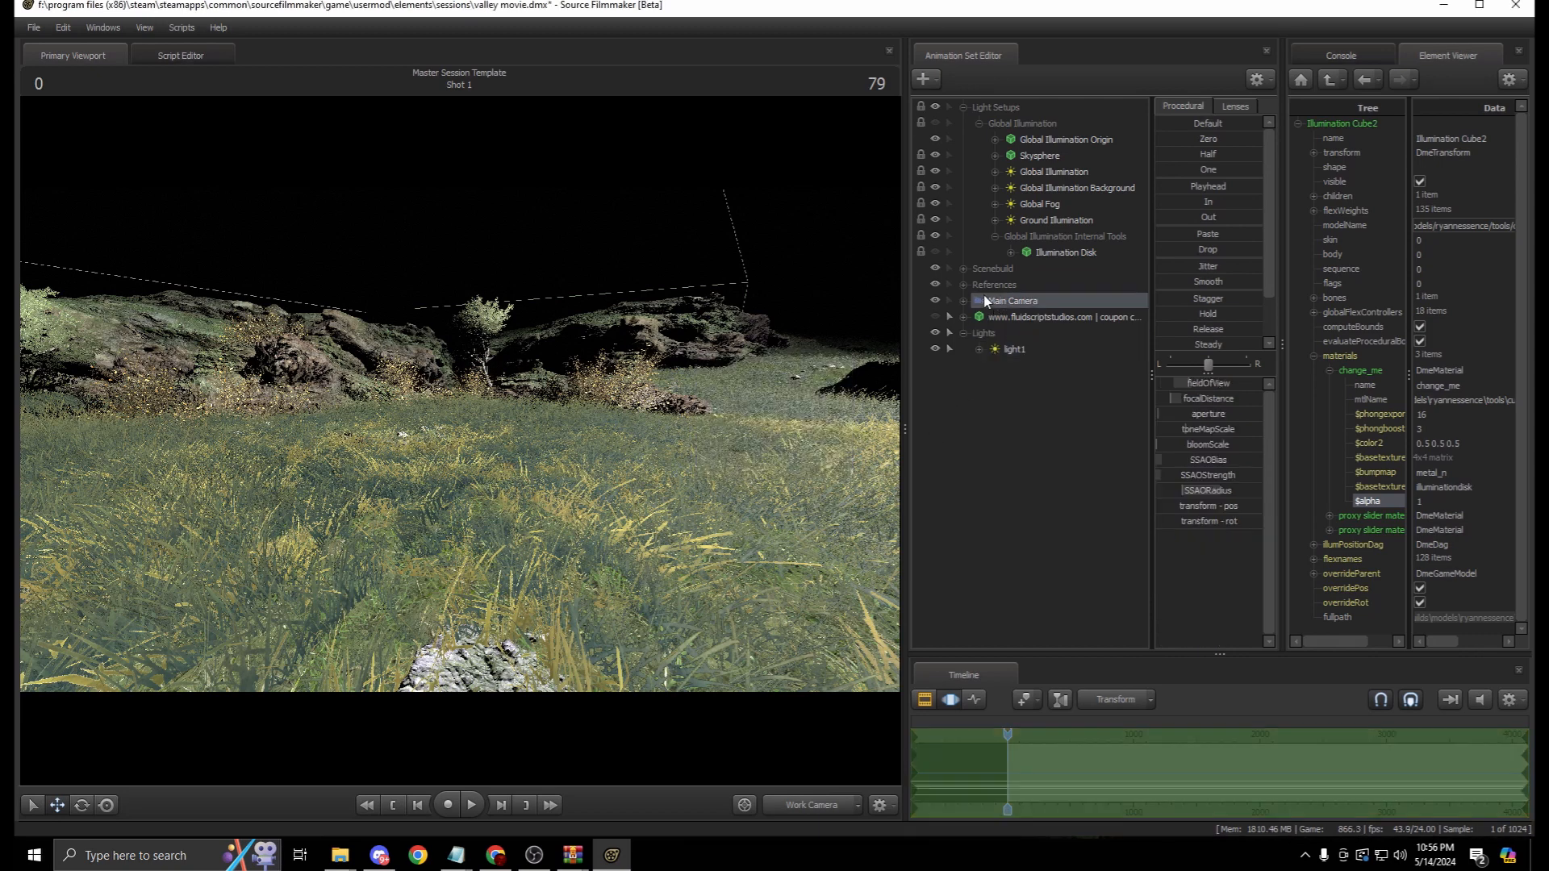
key(w)
drag(773, 303, 773, 302)
click(935, 123)
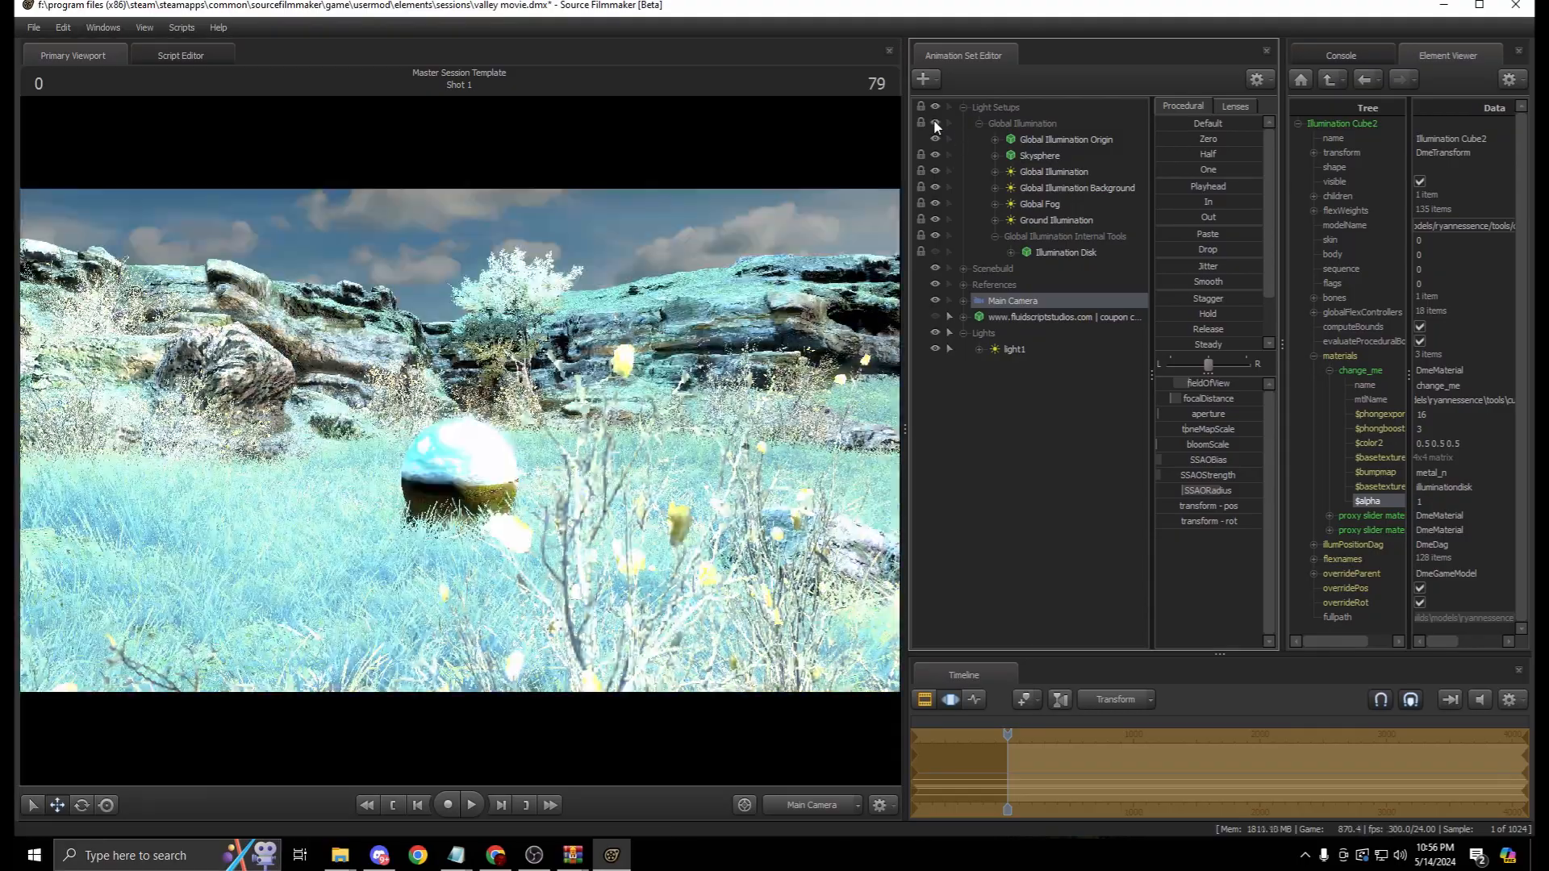
drag(487, 439, 488, 439)
key(d)
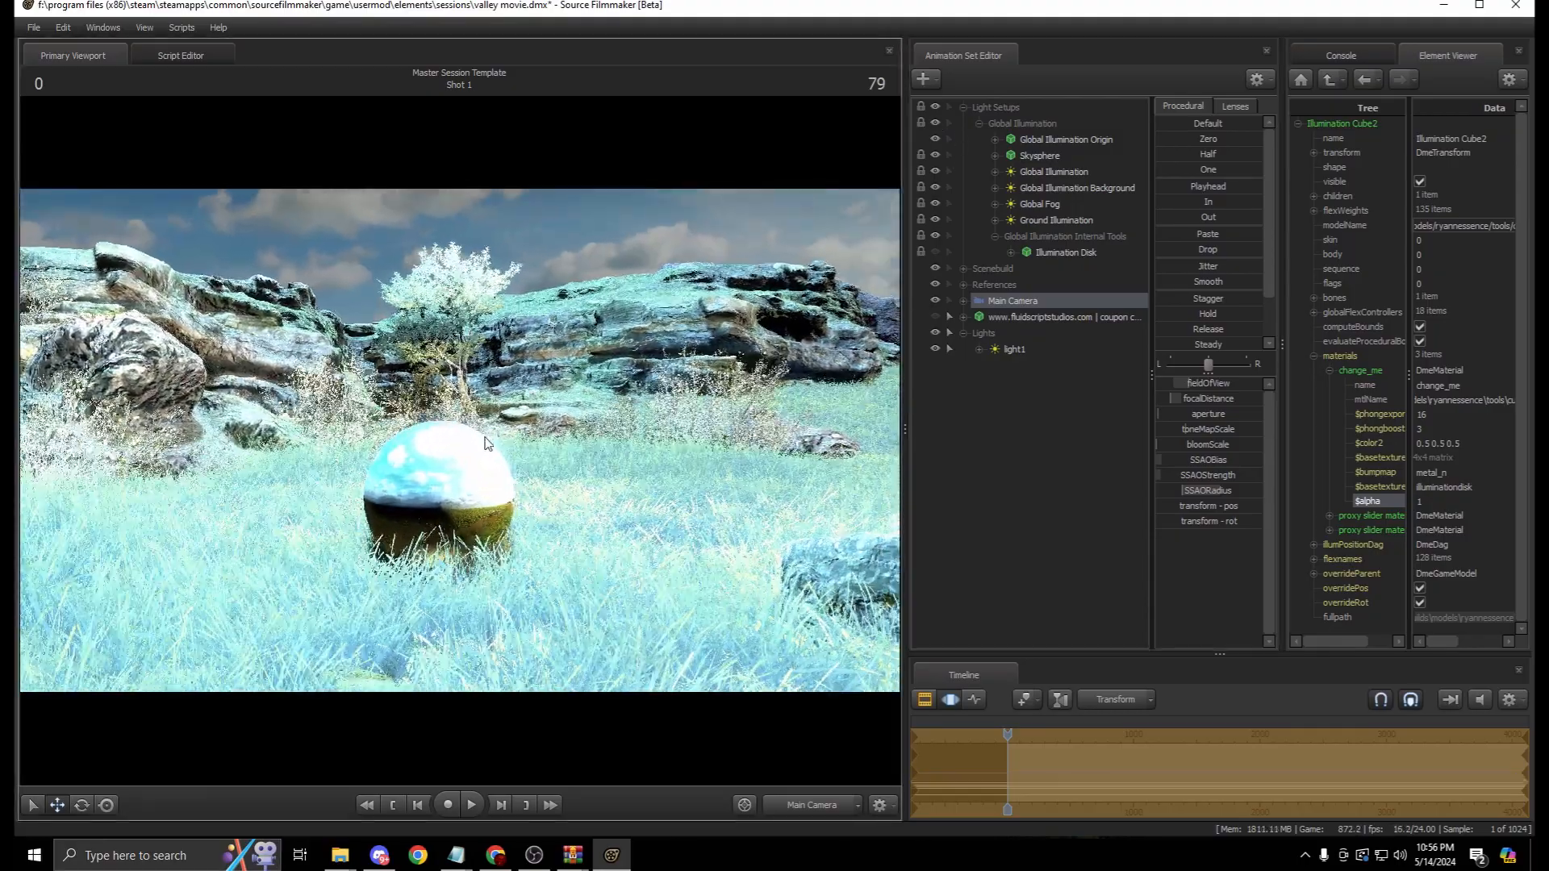
Hide the Global Illumination group to examine light1 on its own in the Clip Editor, then show the group again
click(935, 124)
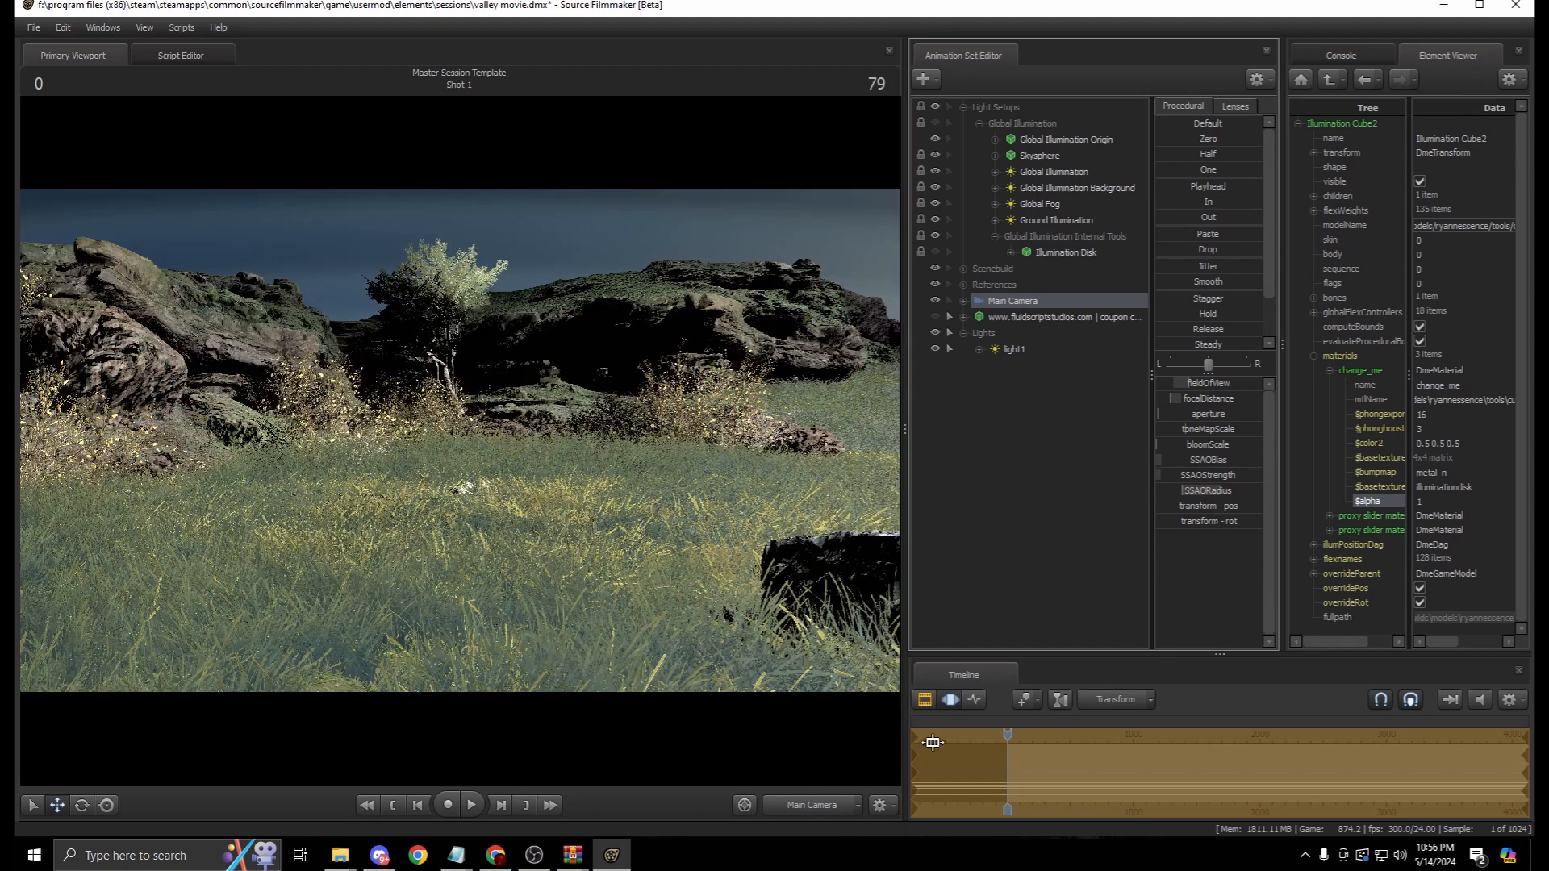
click(919, 697)
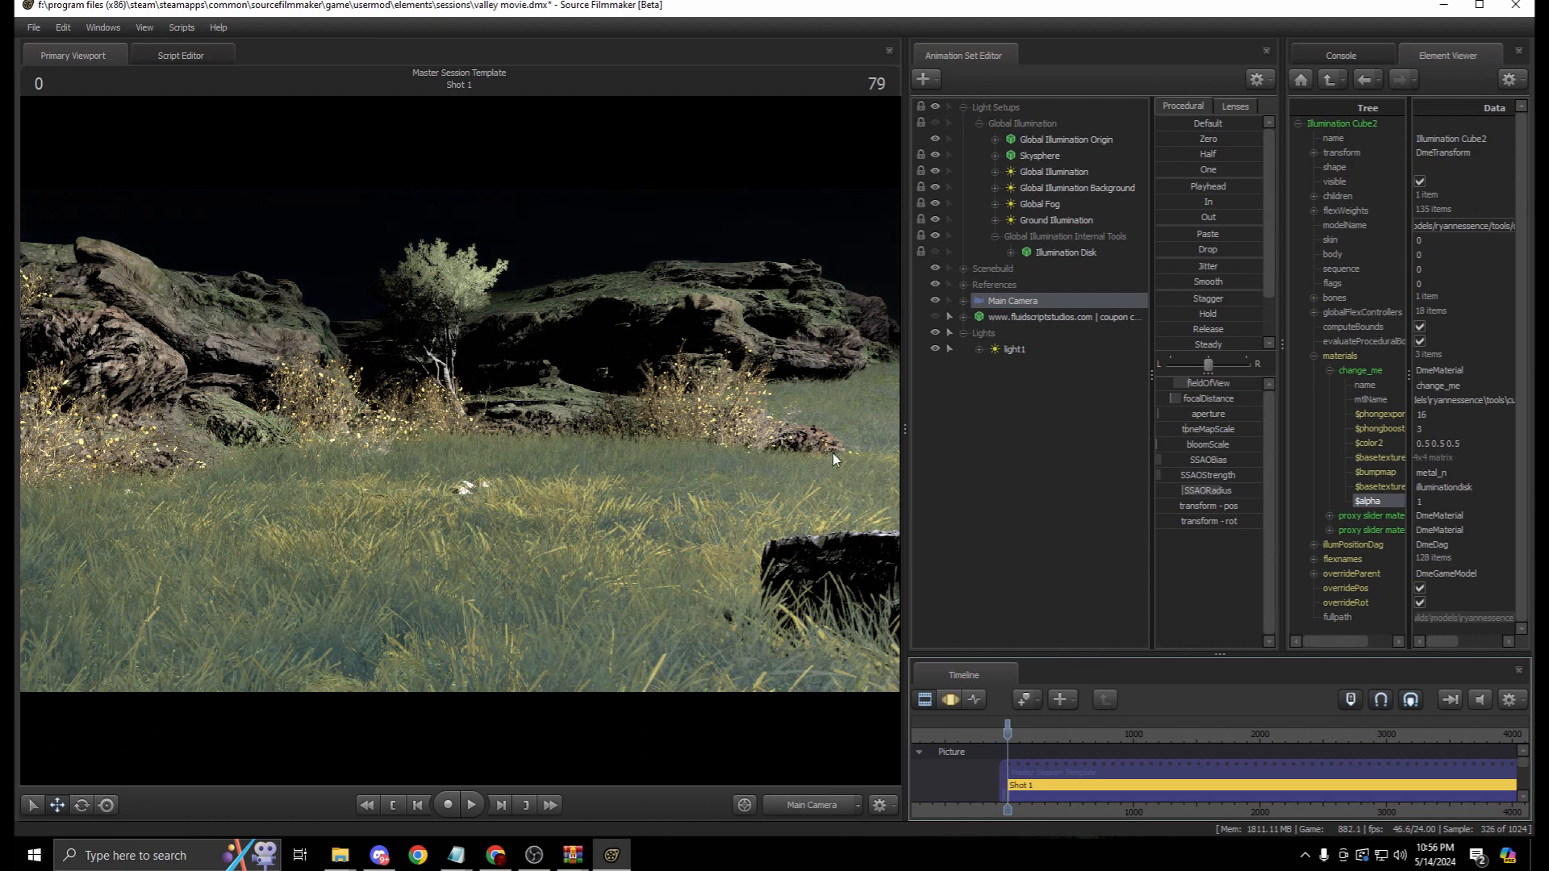
click(935, 122)
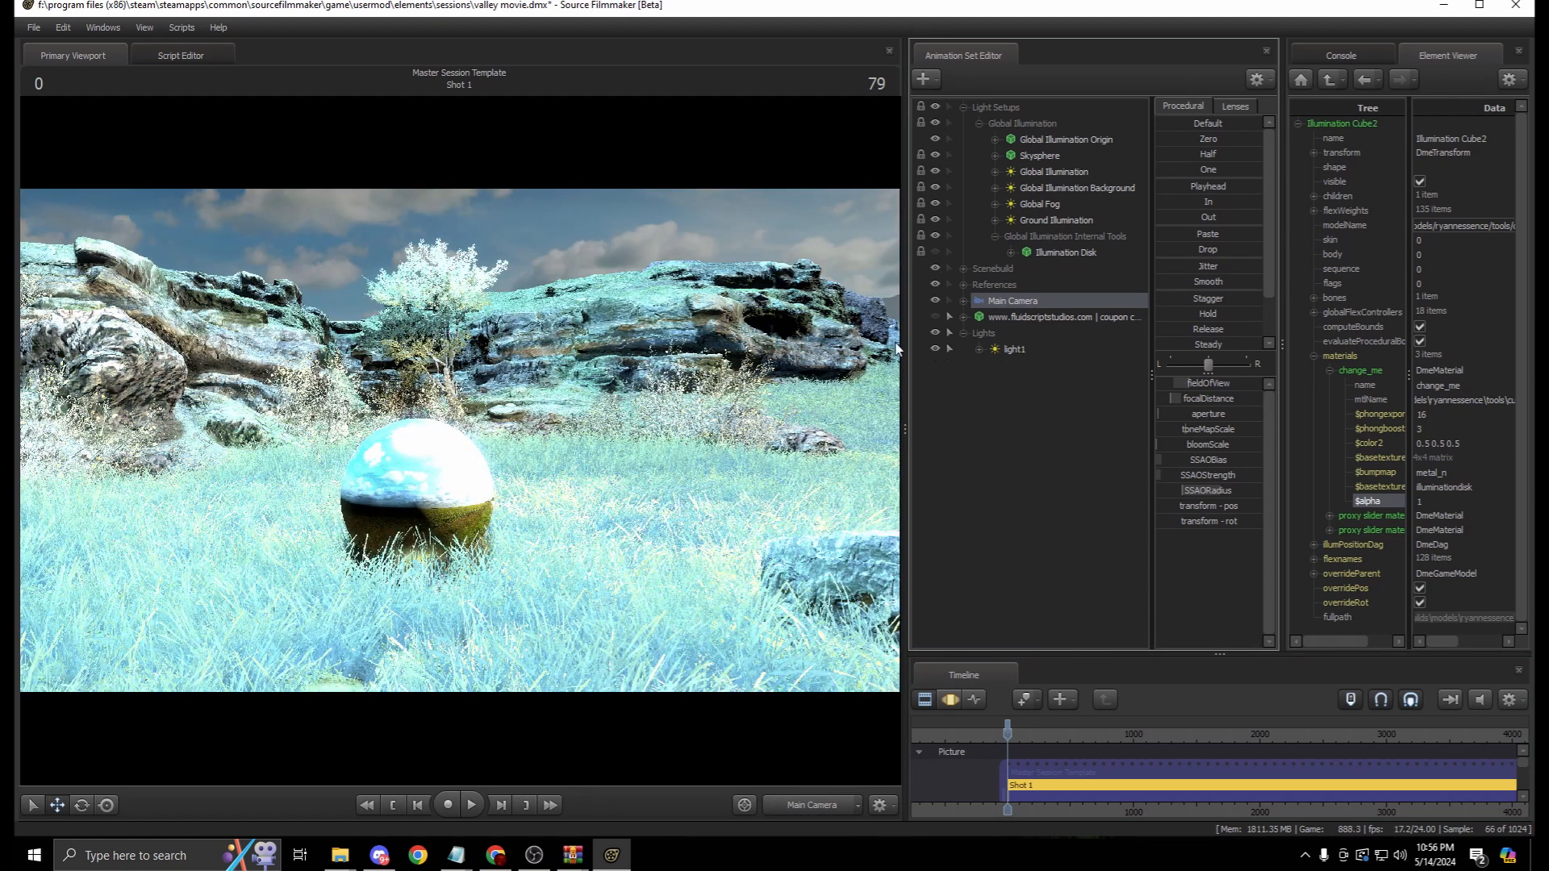
Widen the primary viewport slightly and hide light1
click(1022, 351)
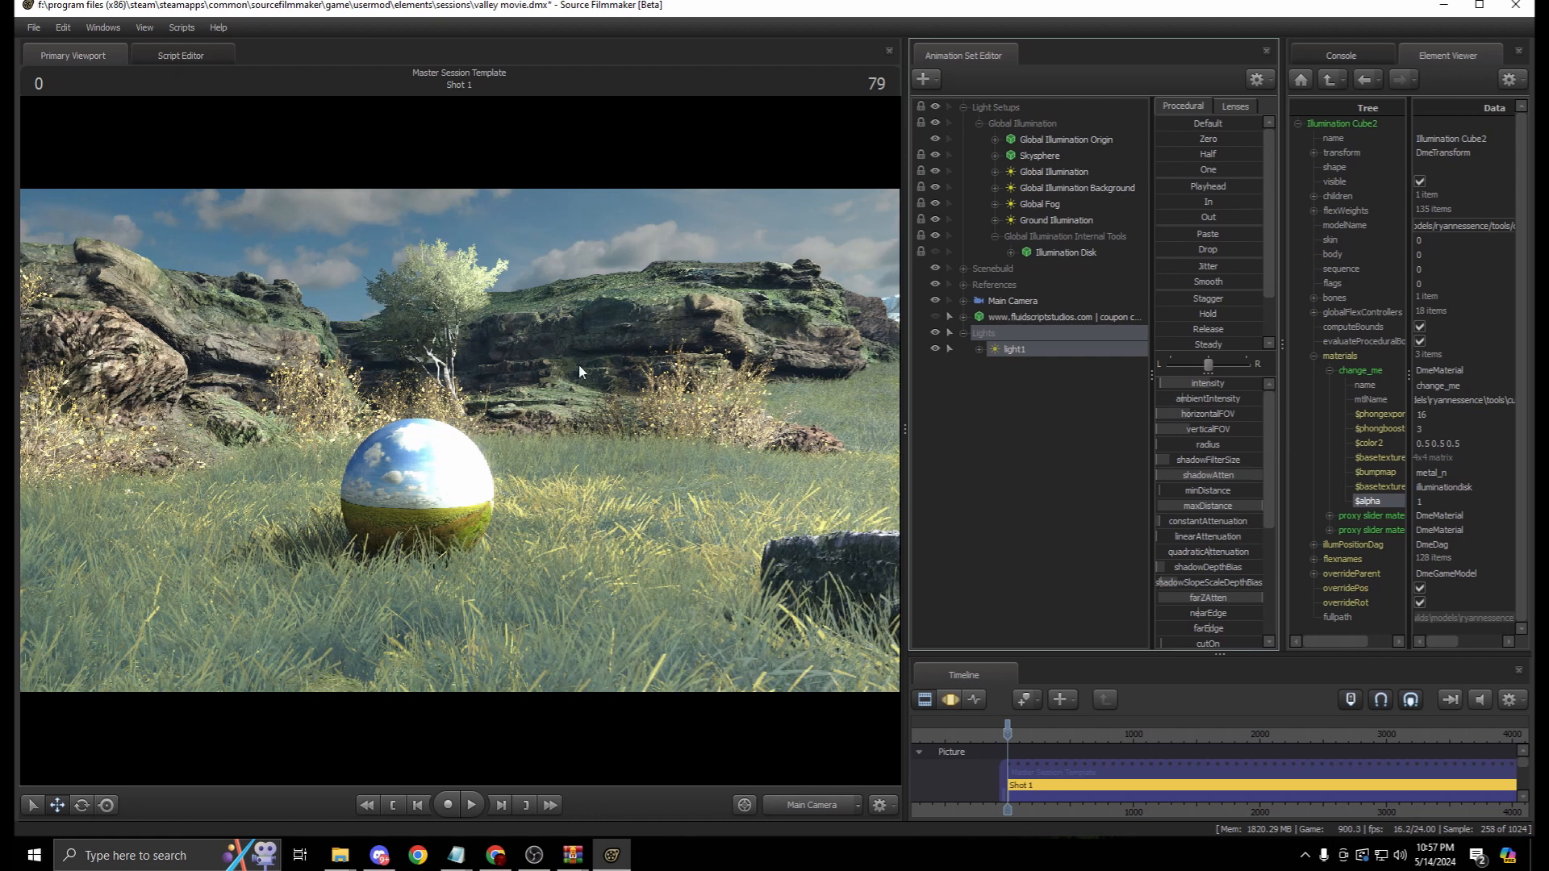
click(1044, 436)
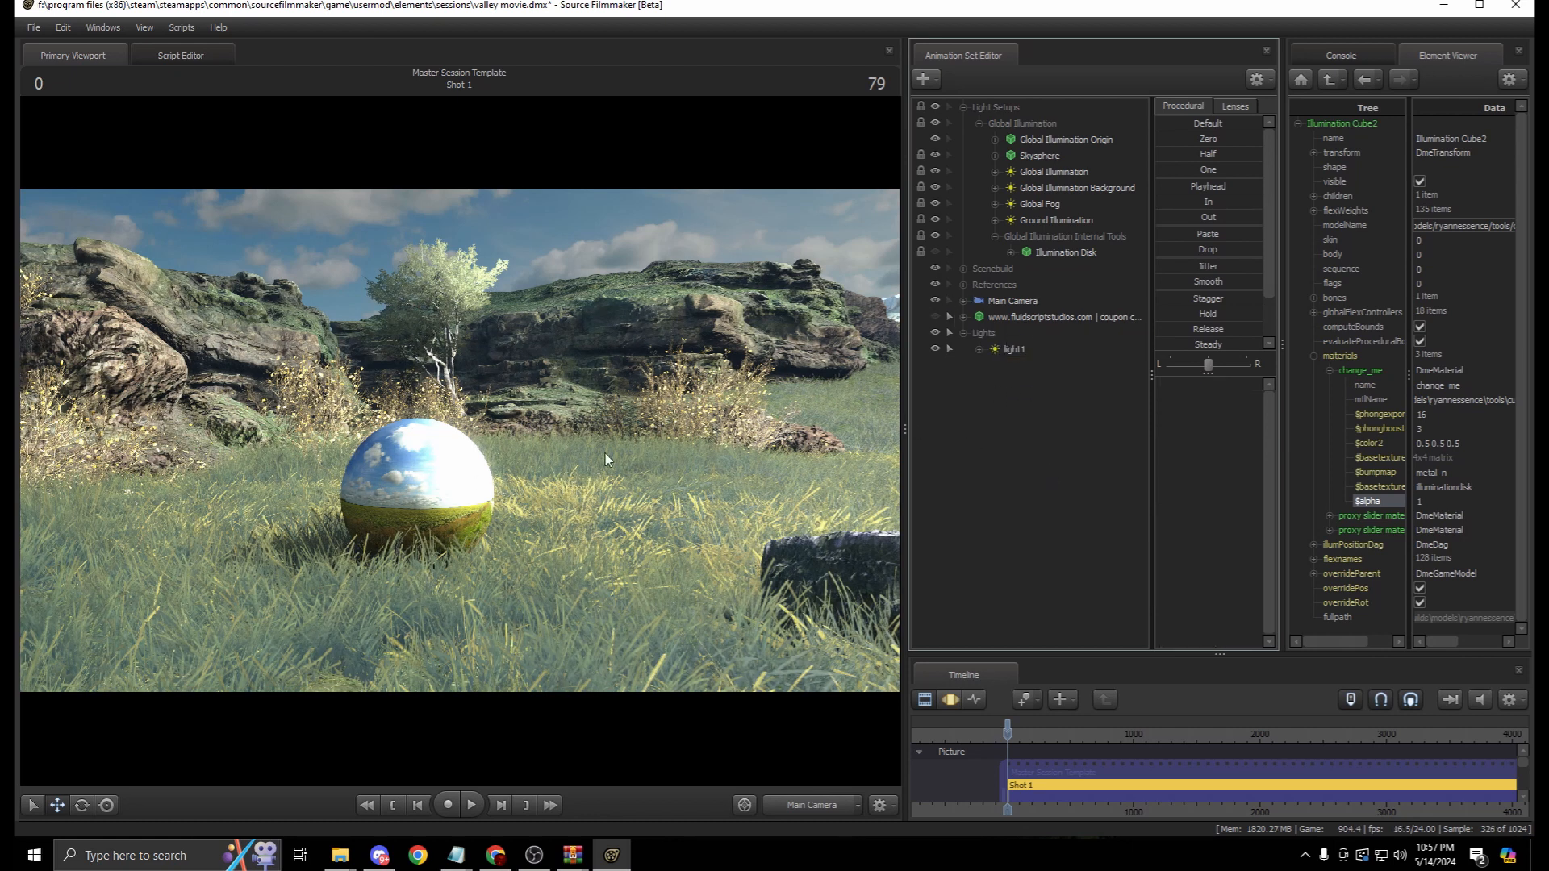
drag(908, 290, 931, 290)
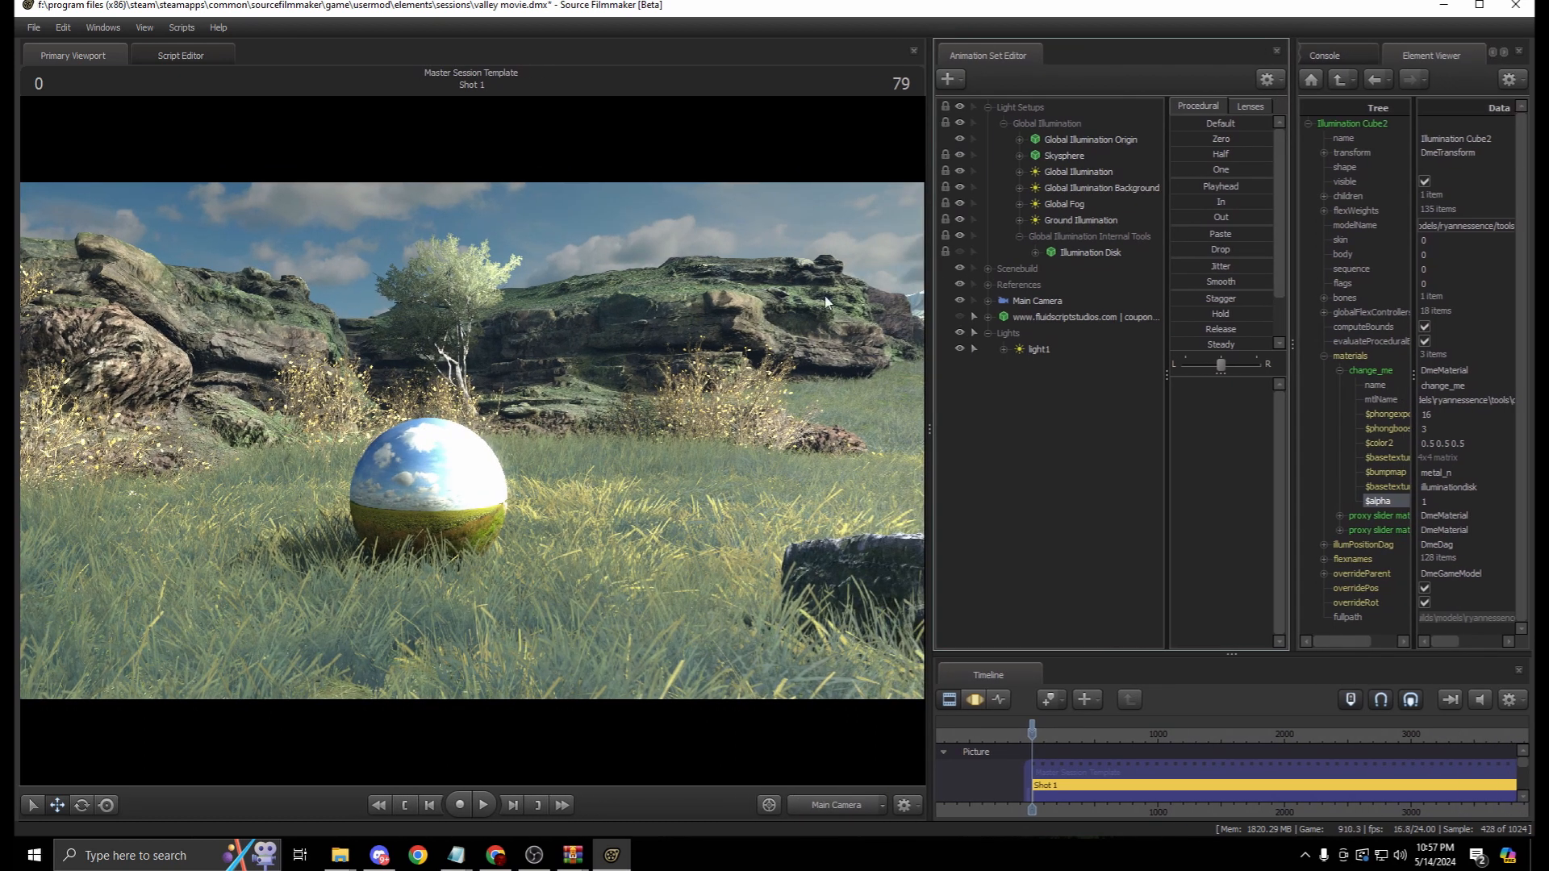
click(960, 348)
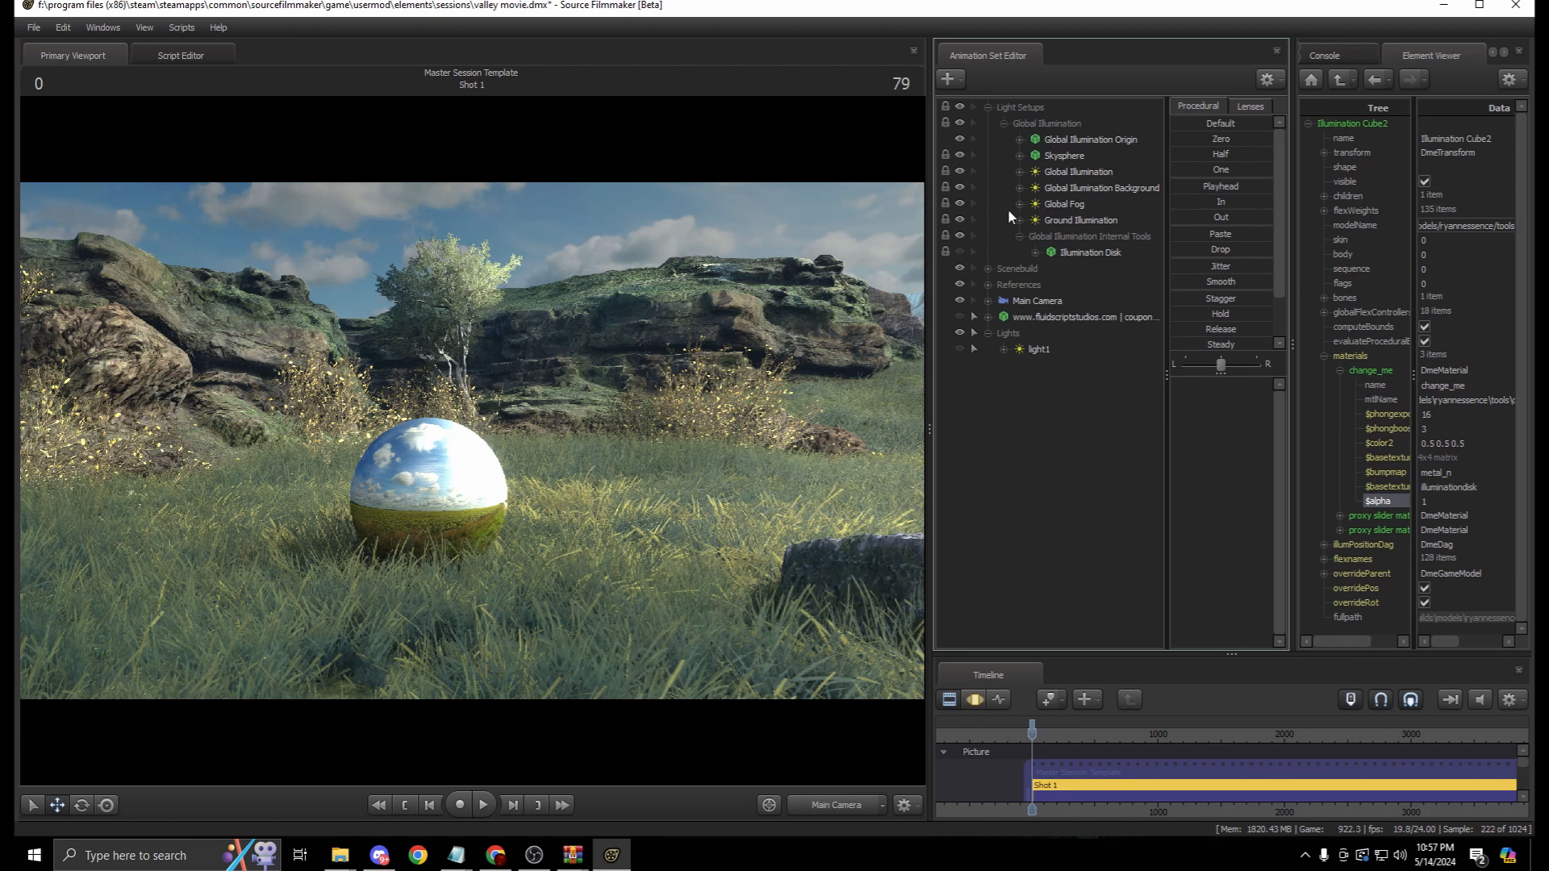
Show the Illumination Disk and set $alpha of its change_me material to 0
click(959, 252)
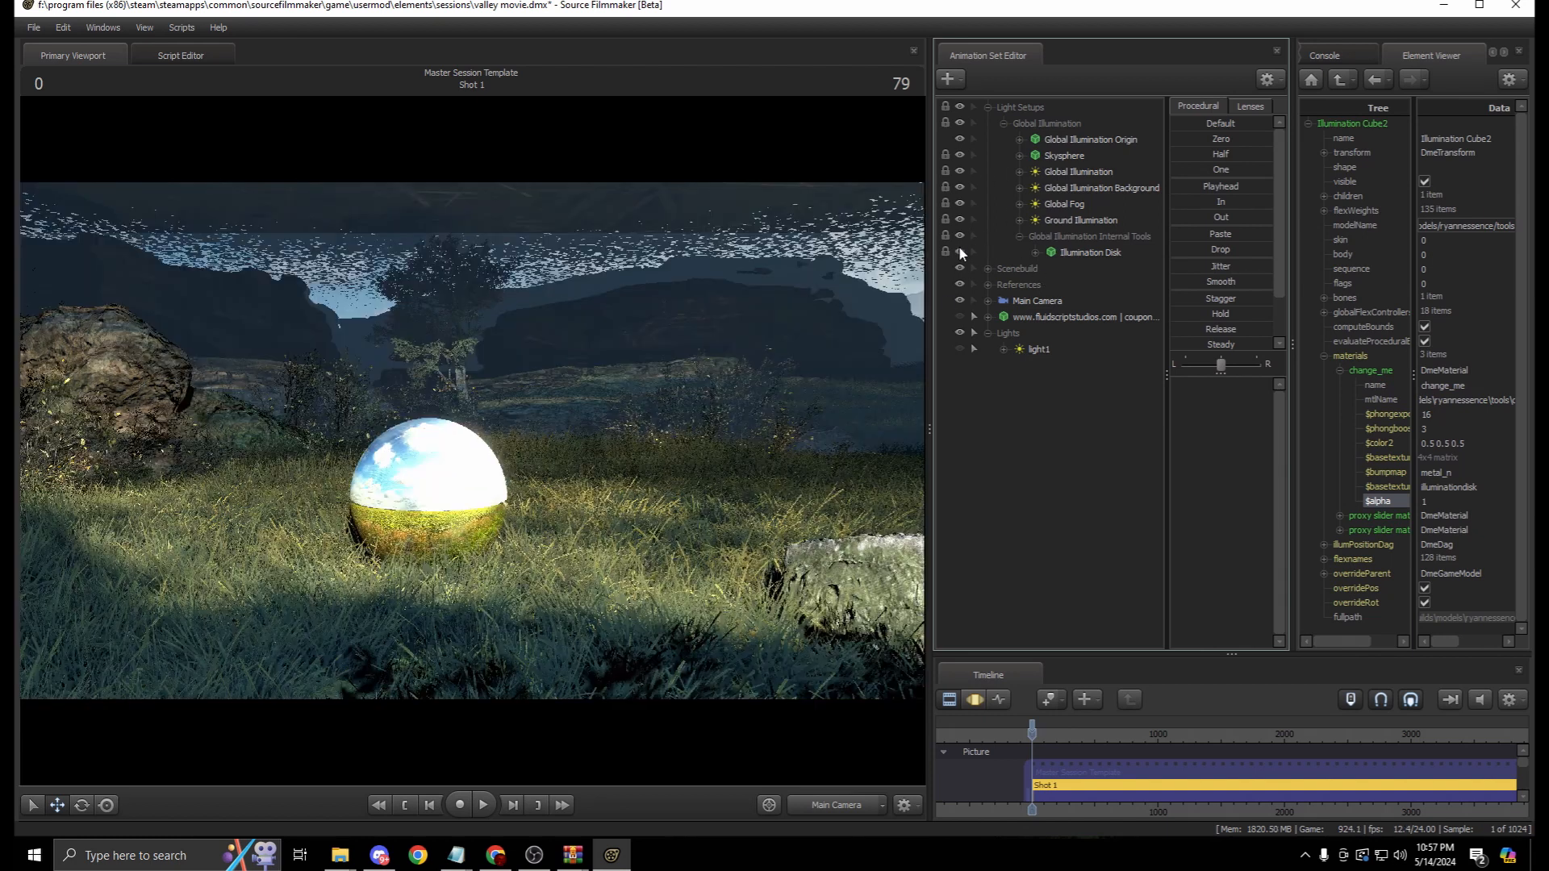
right_click(1098, 254)
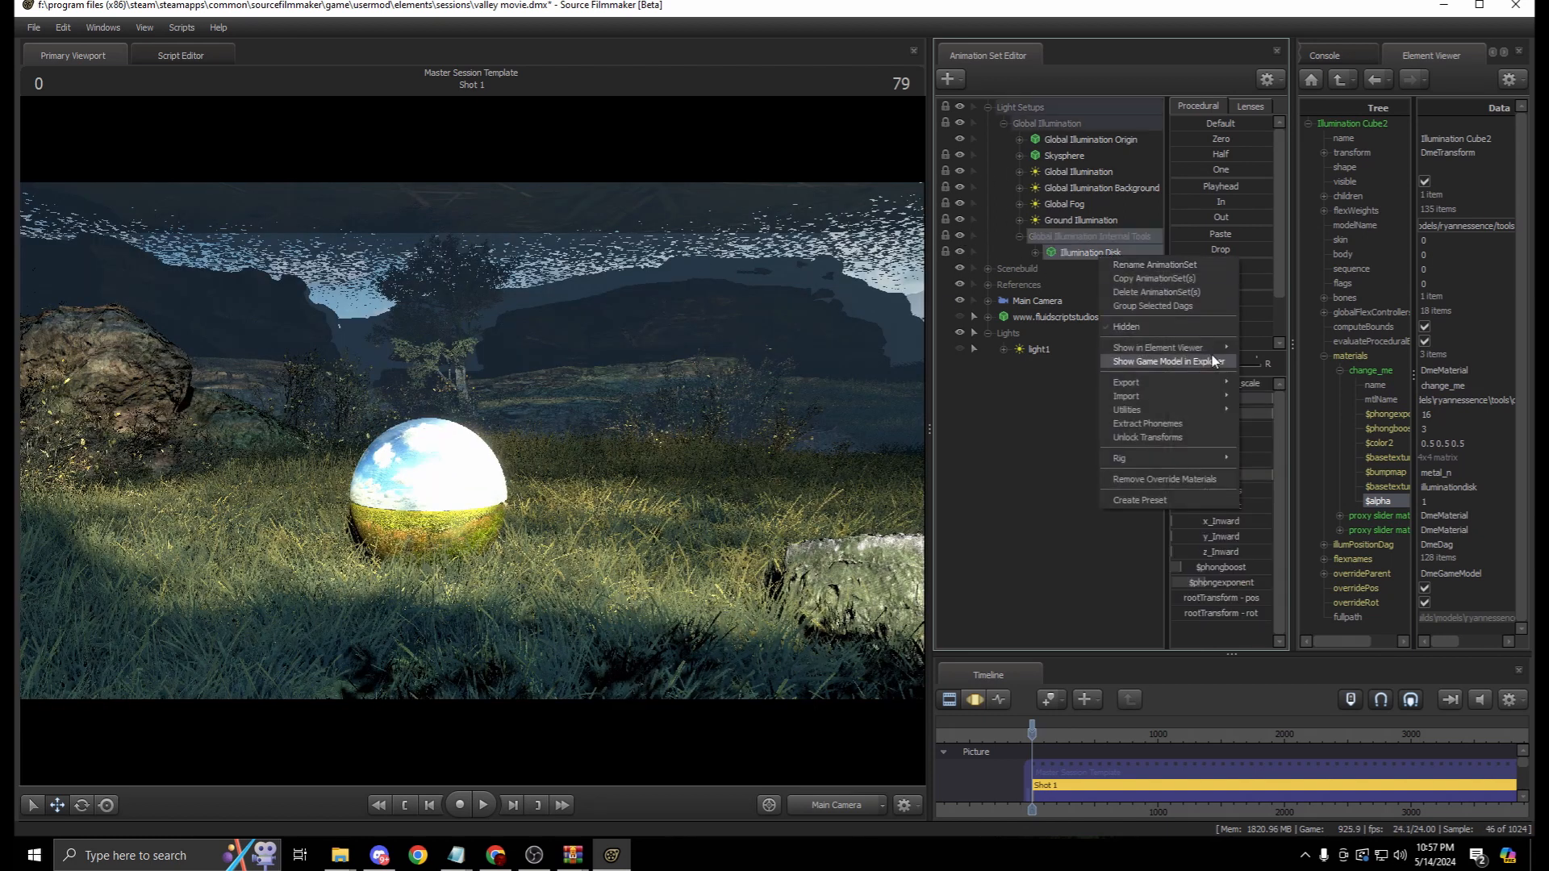
mouse_move(1218, 350)
click(1272, 361)
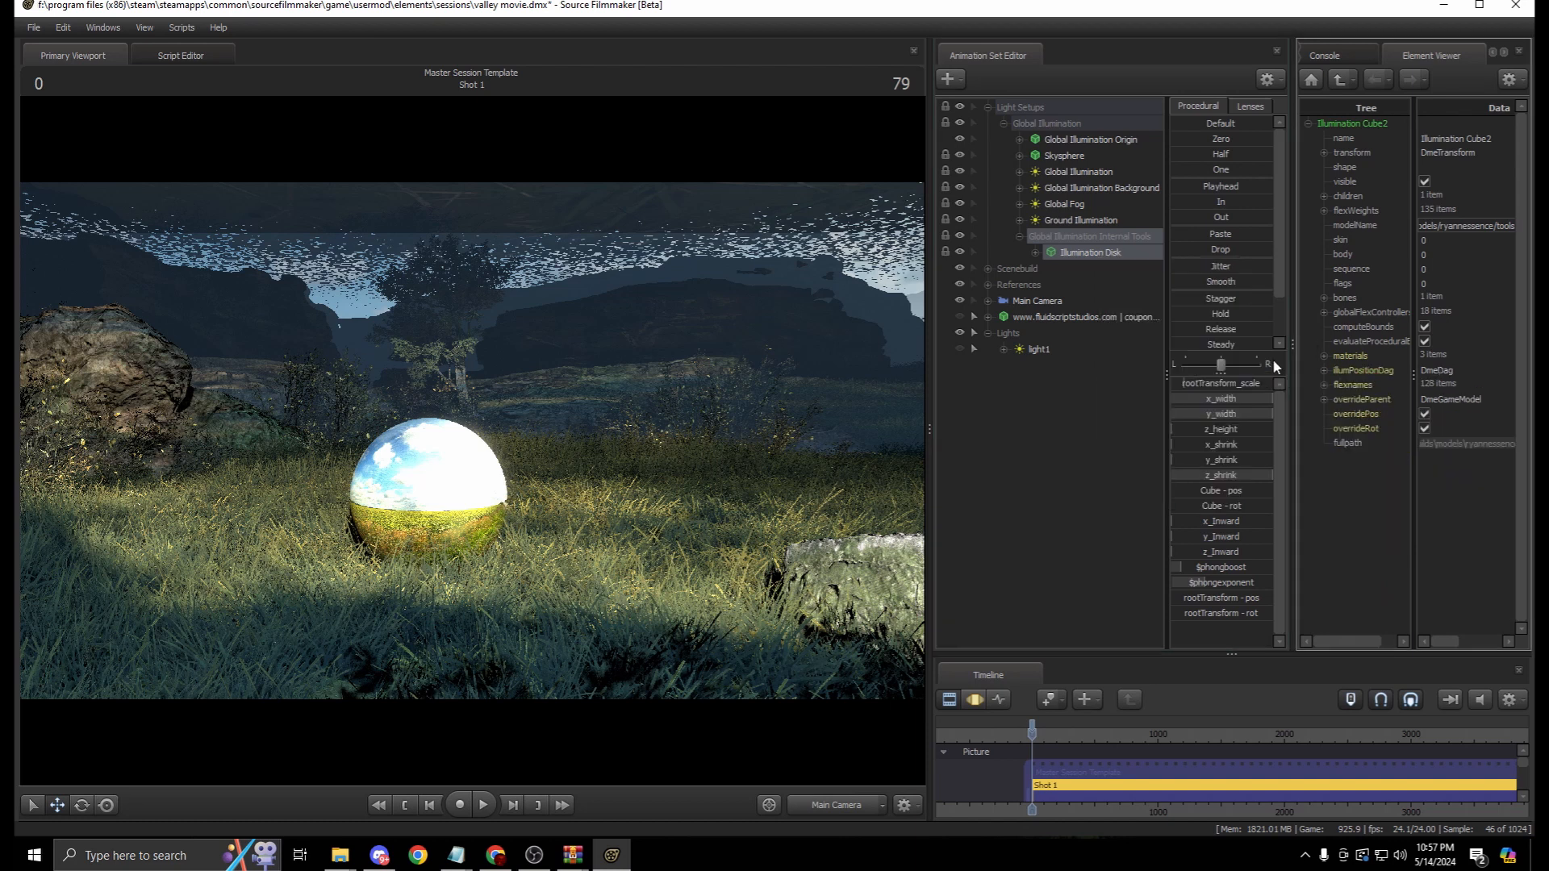
click(1323, 356)
click(1340, 370)
double_click(1396, 501)
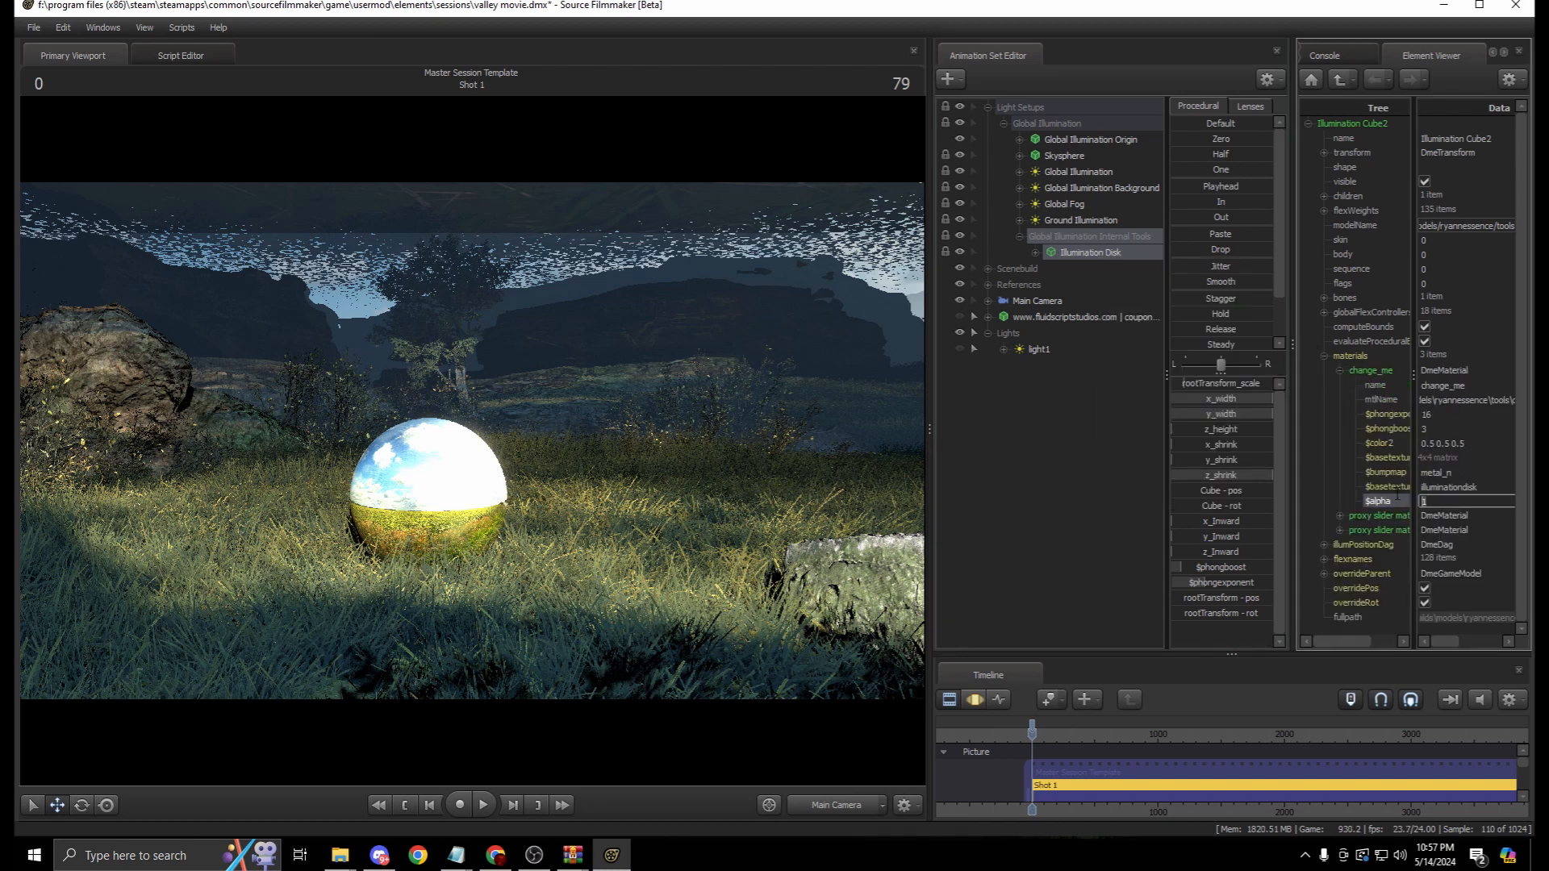
text(0)
key(Return)
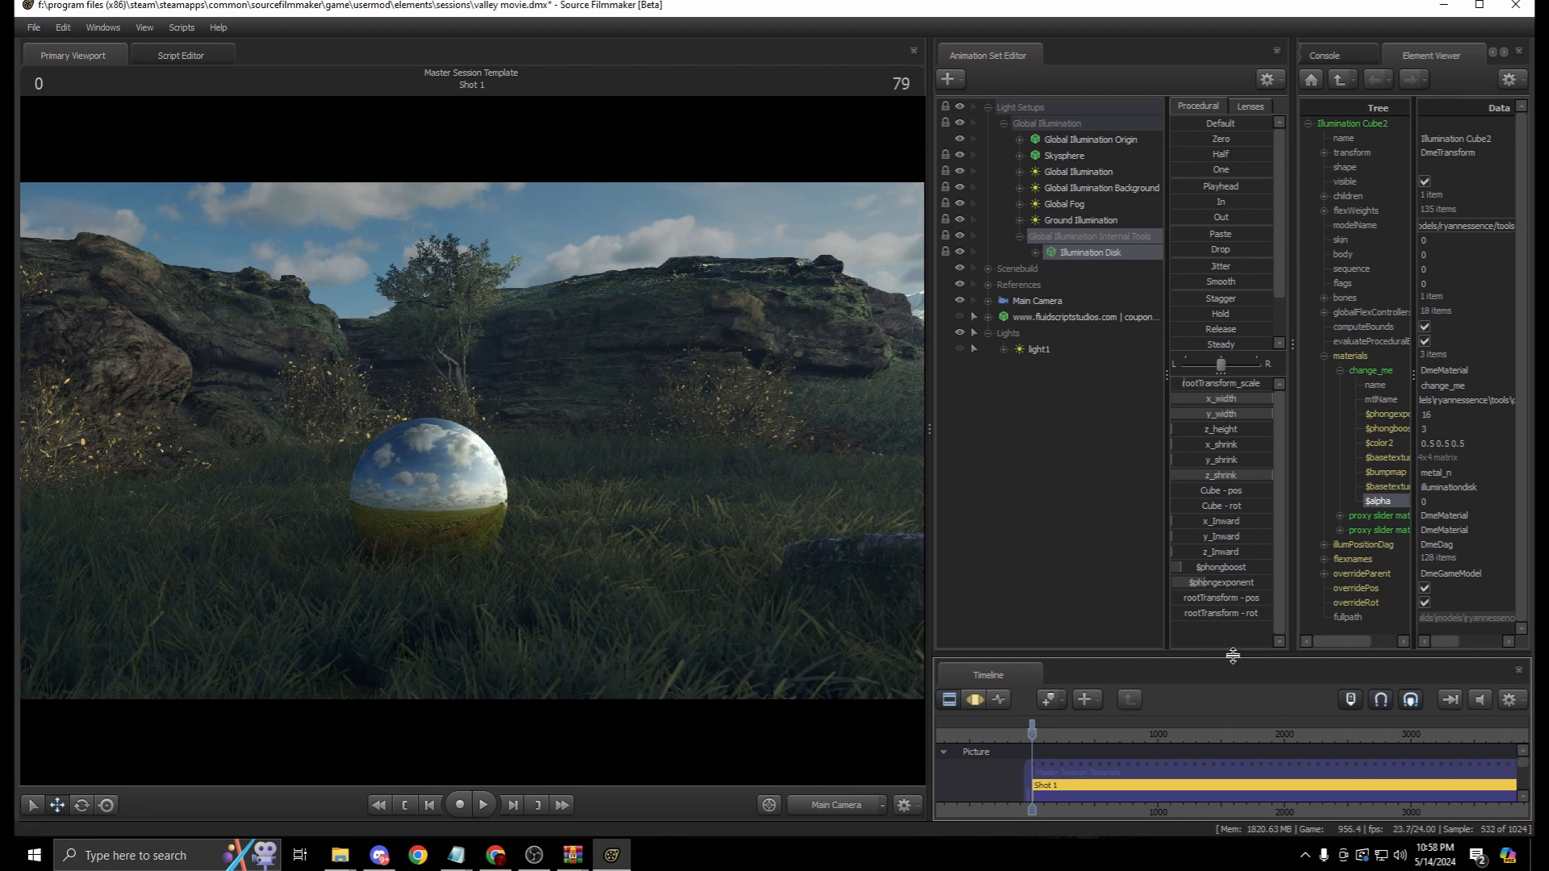
Enlarge the timeline to reach the overlay effects and unmute the Color Clipping Fix clip
drag(1231, 655, 1203, 459)
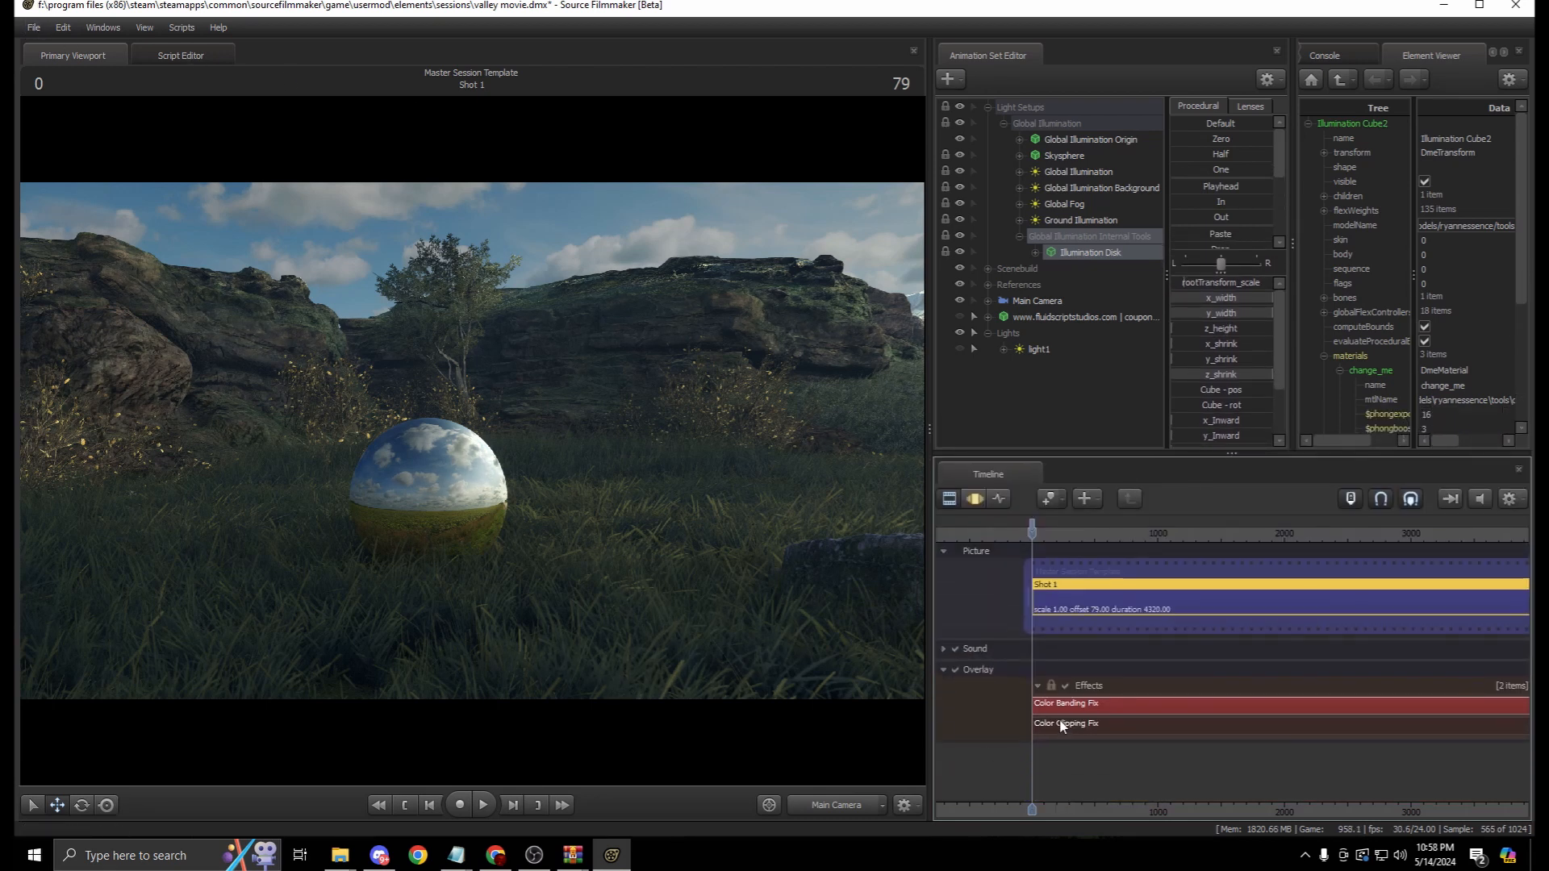
click(1059, 723)
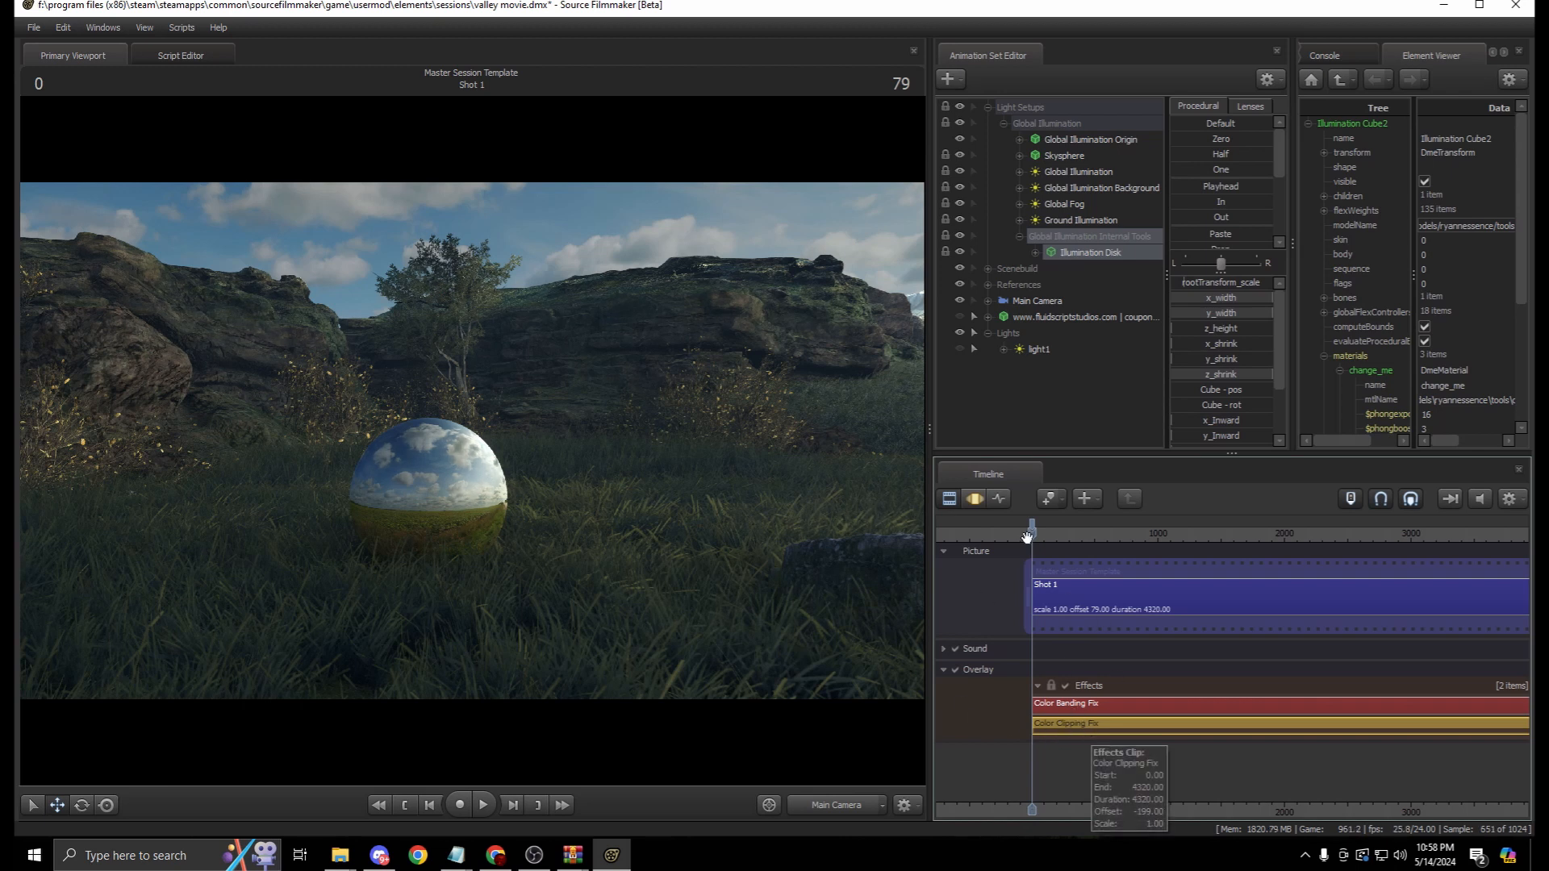
click(1081, 704)
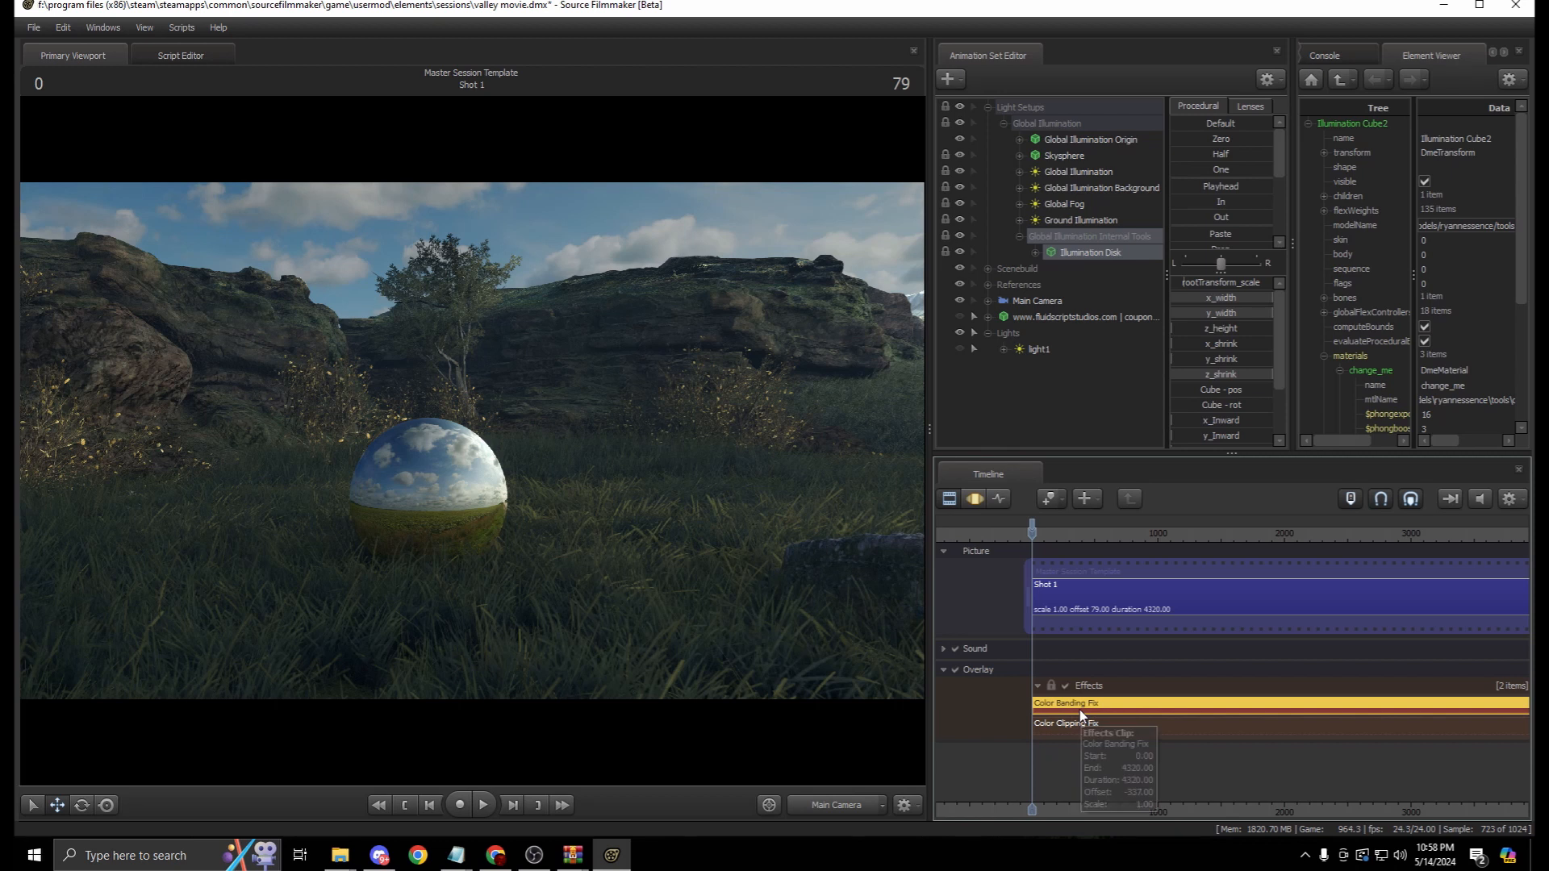
click(1083, 726)
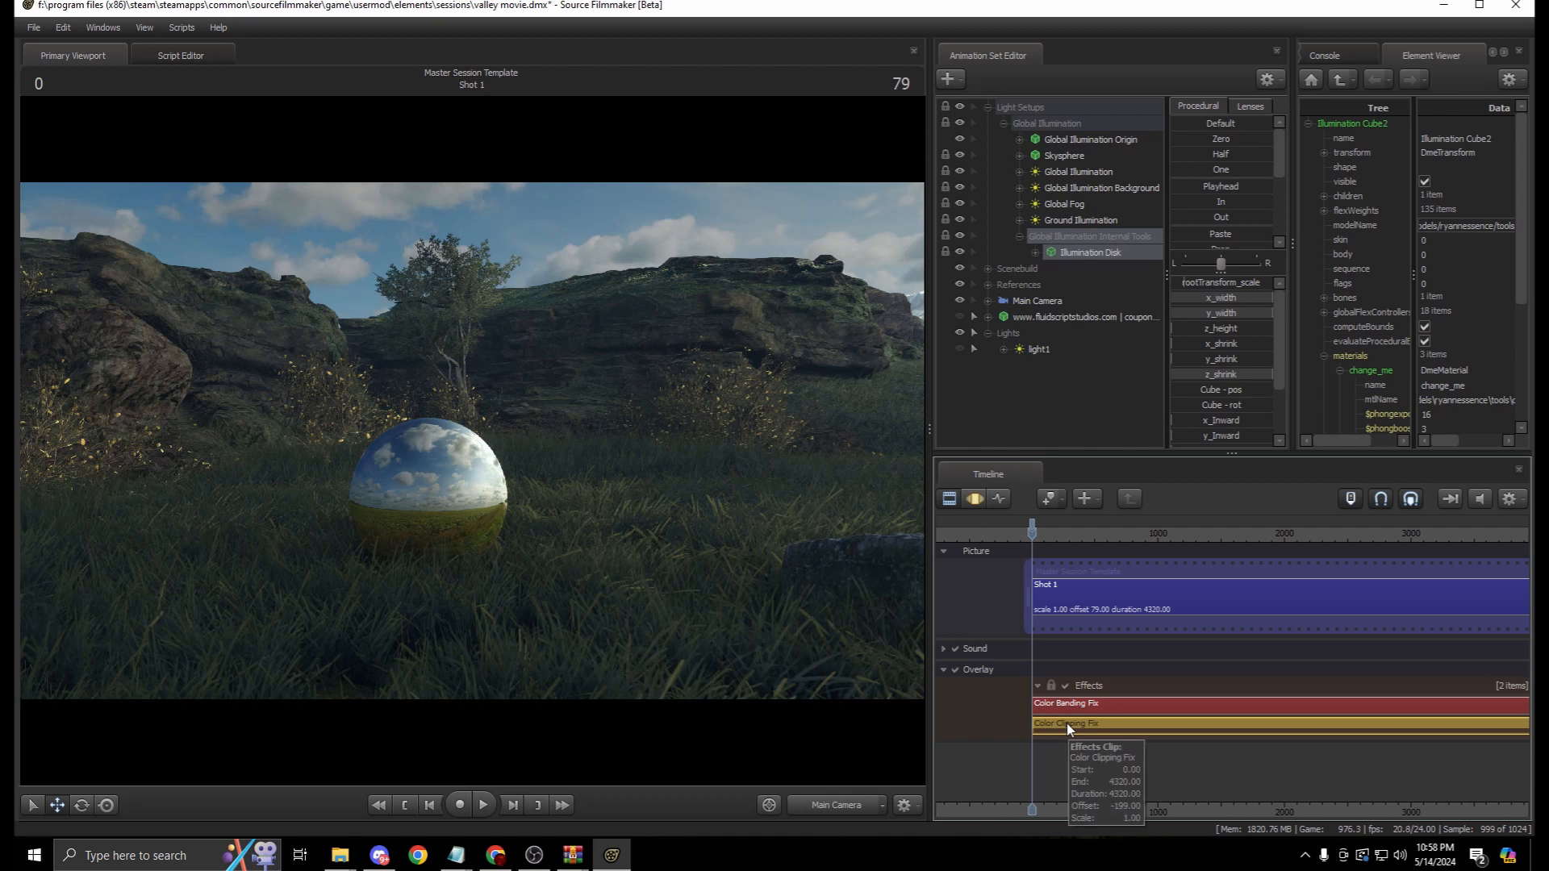
right_click(1069, 729)
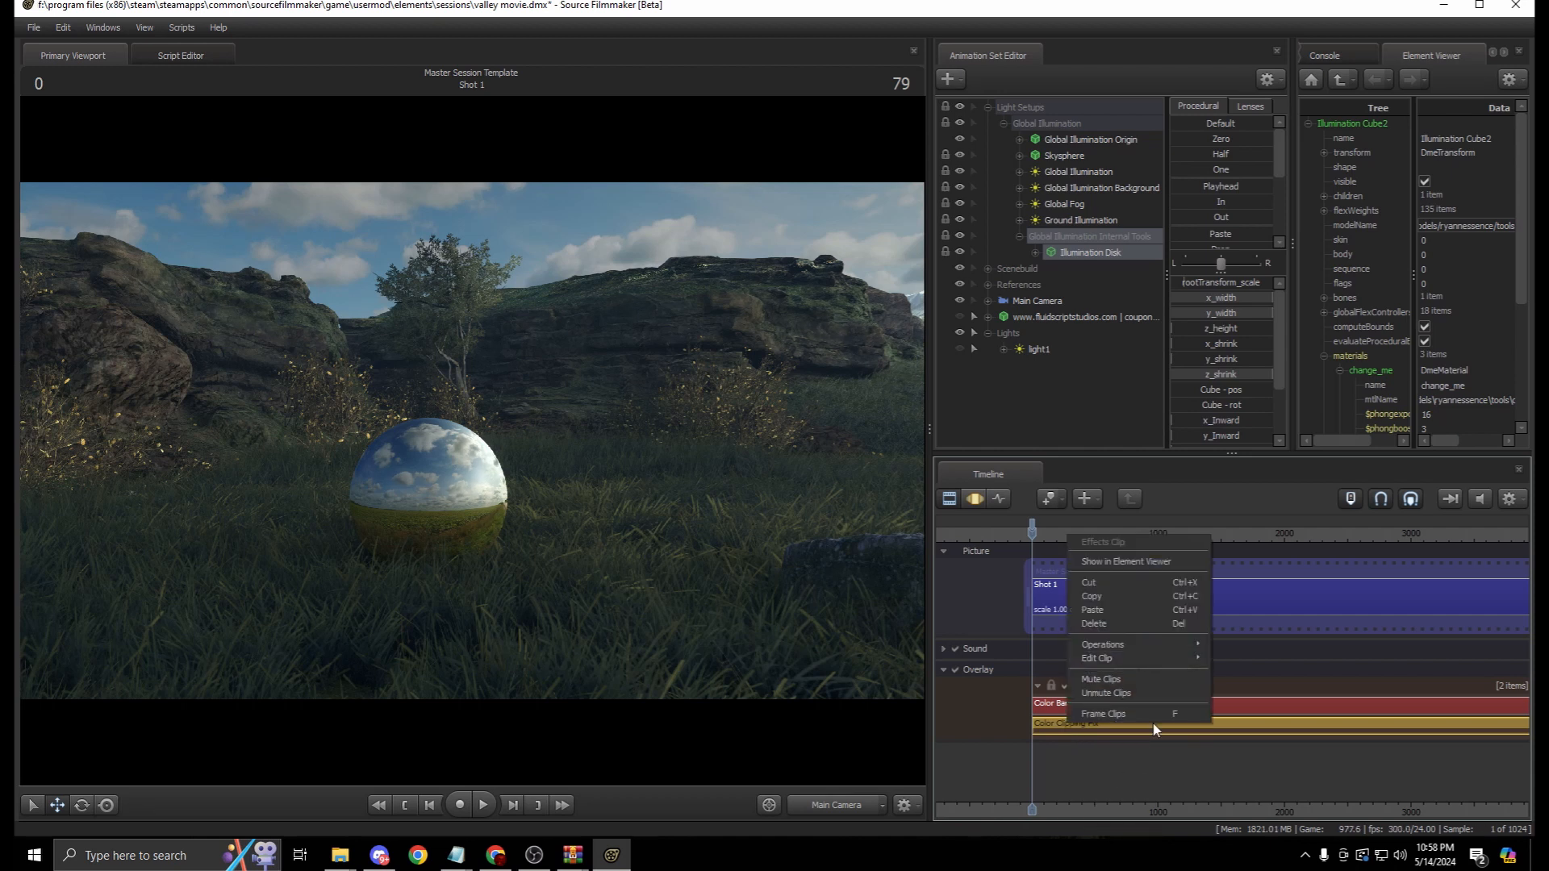
click(1105, 695)
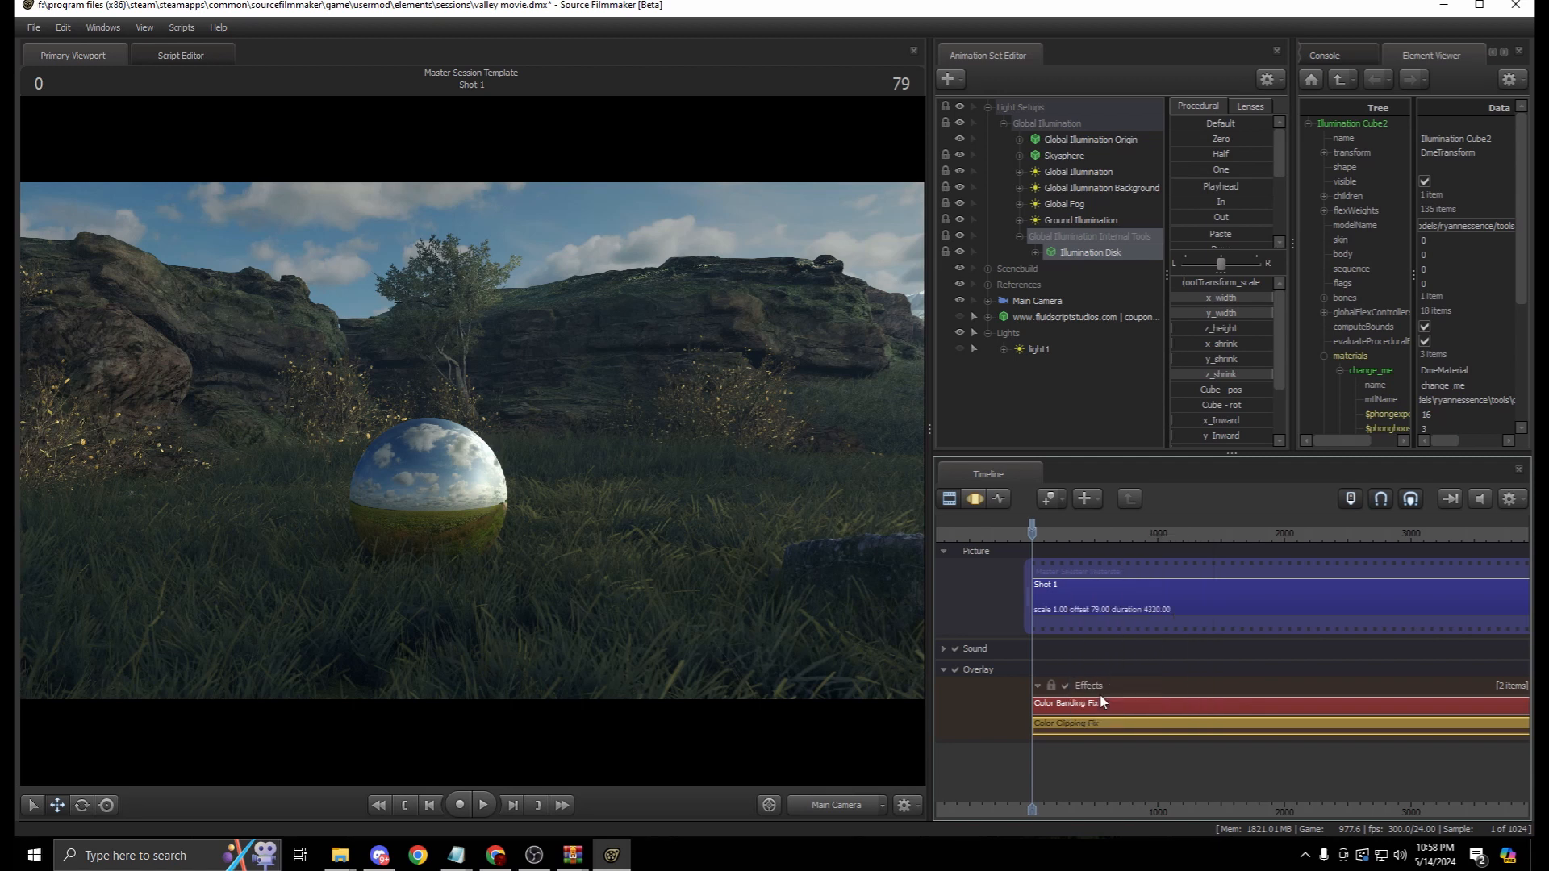
click(975, 498)
click(952, 498)
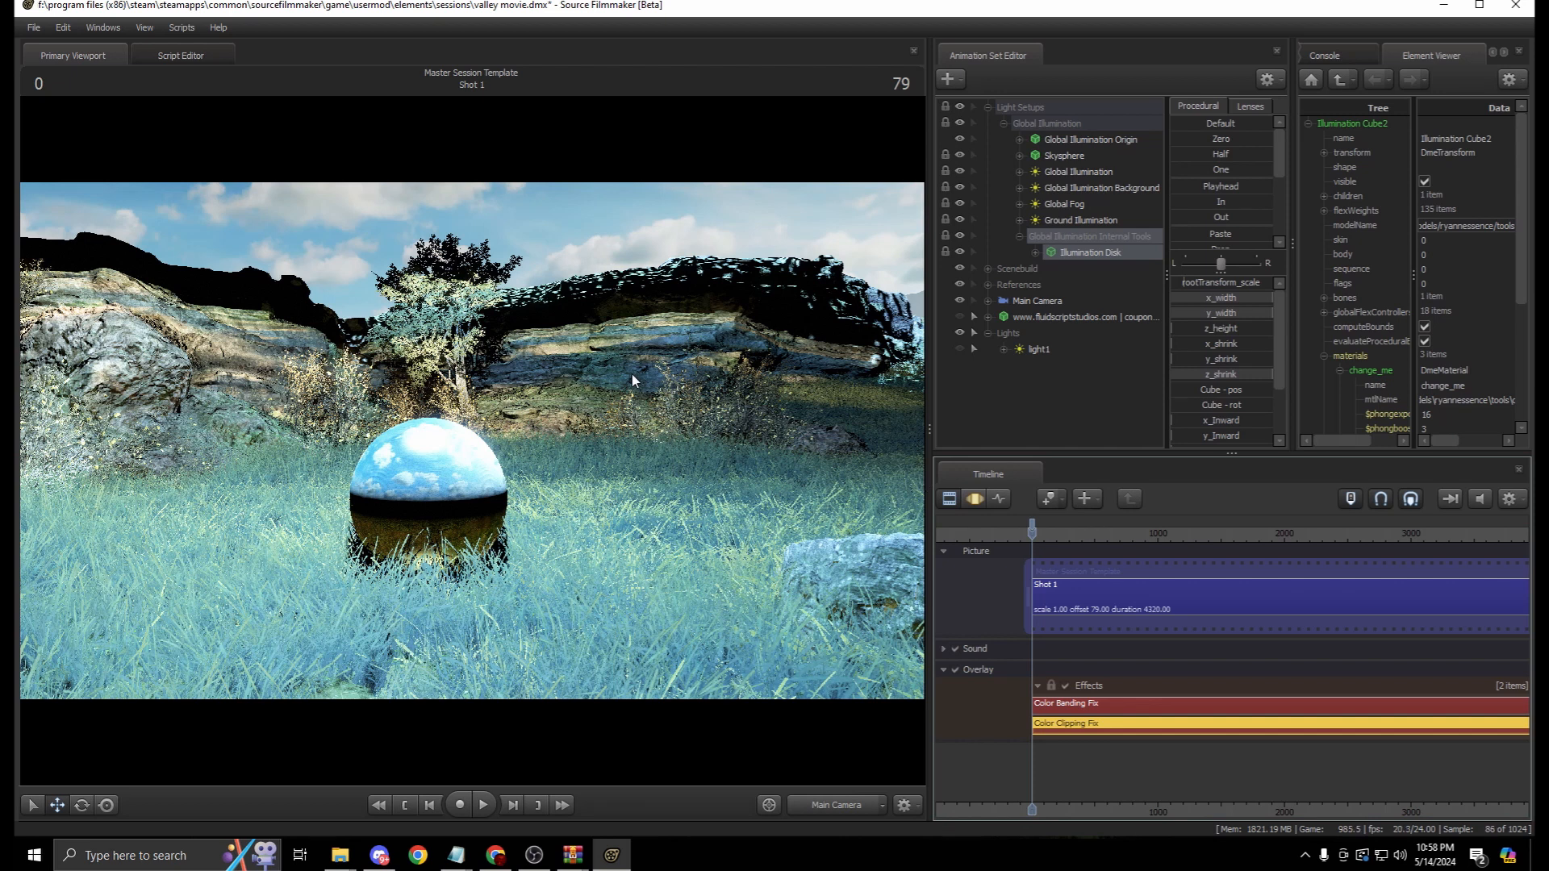
click(1037, 299)
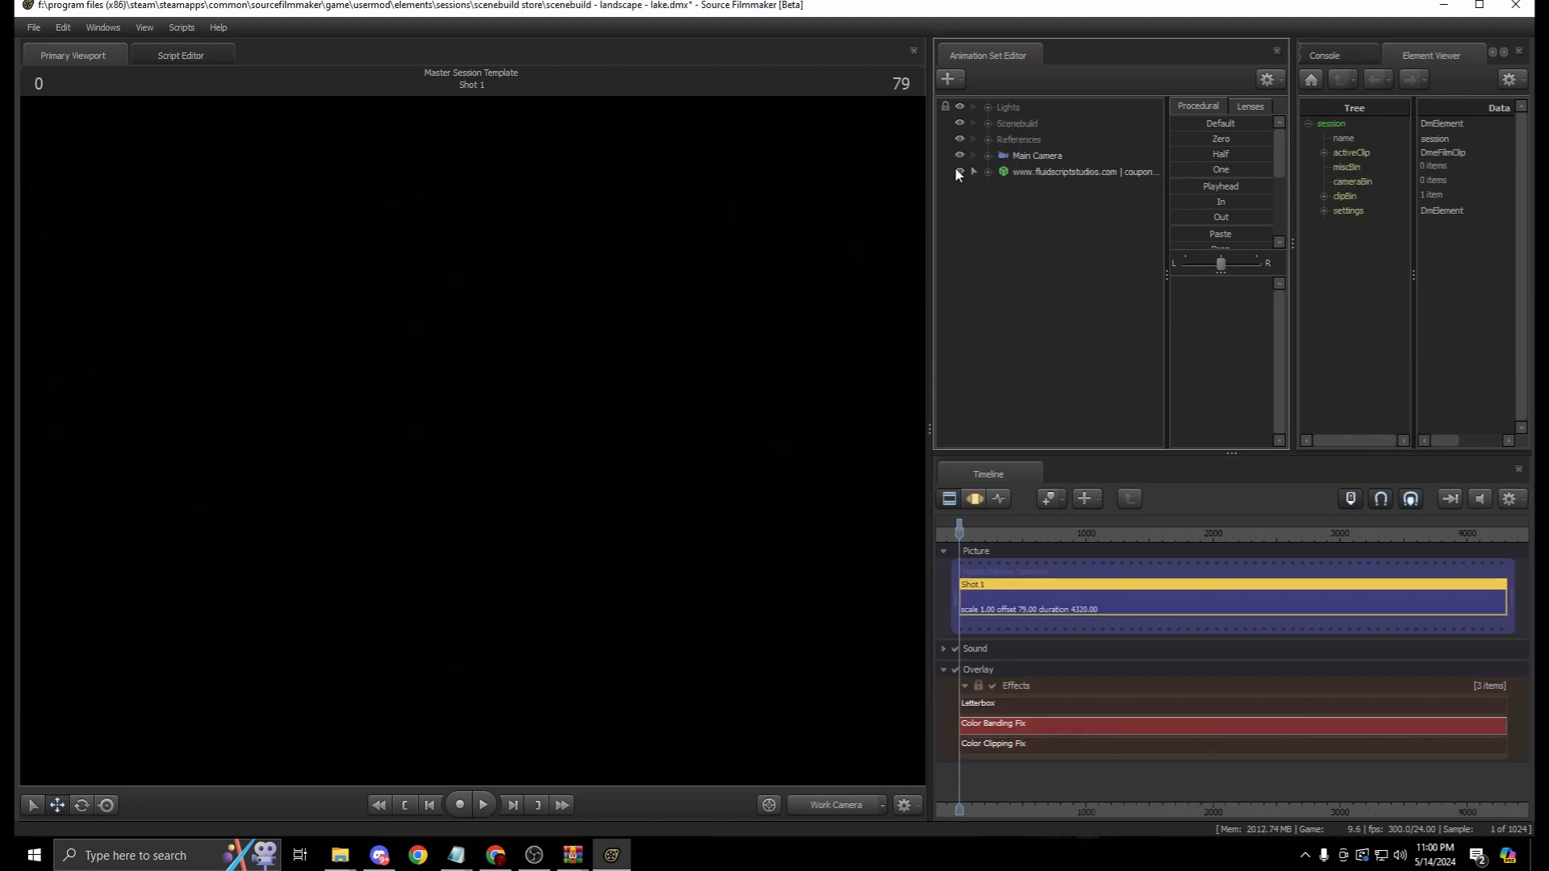
click(959, 171)
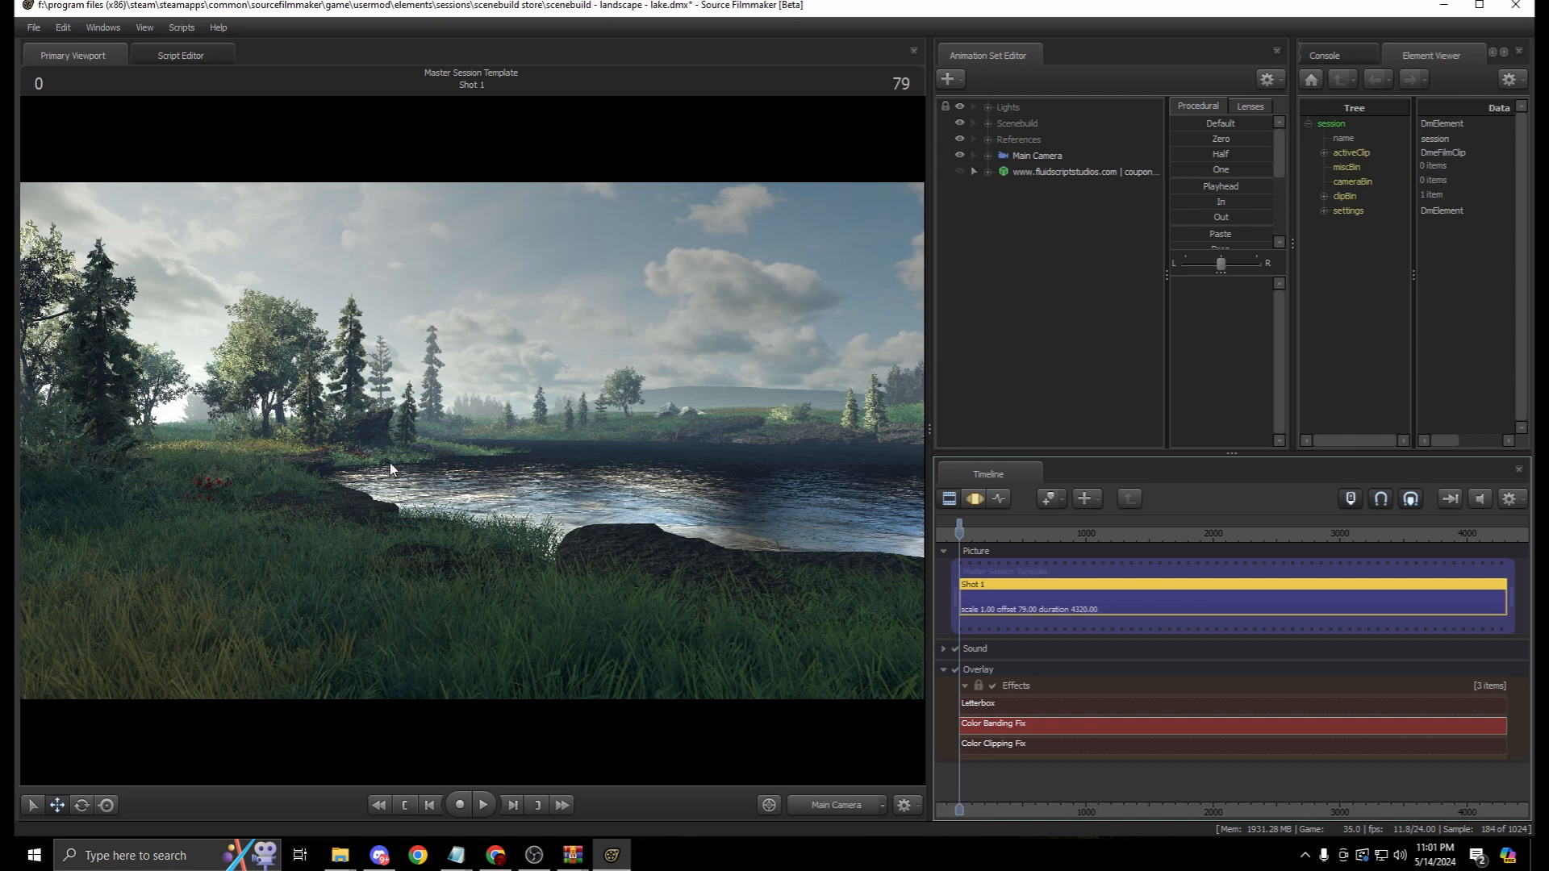
right_click(408, 387)
mouse_move(505, 457)
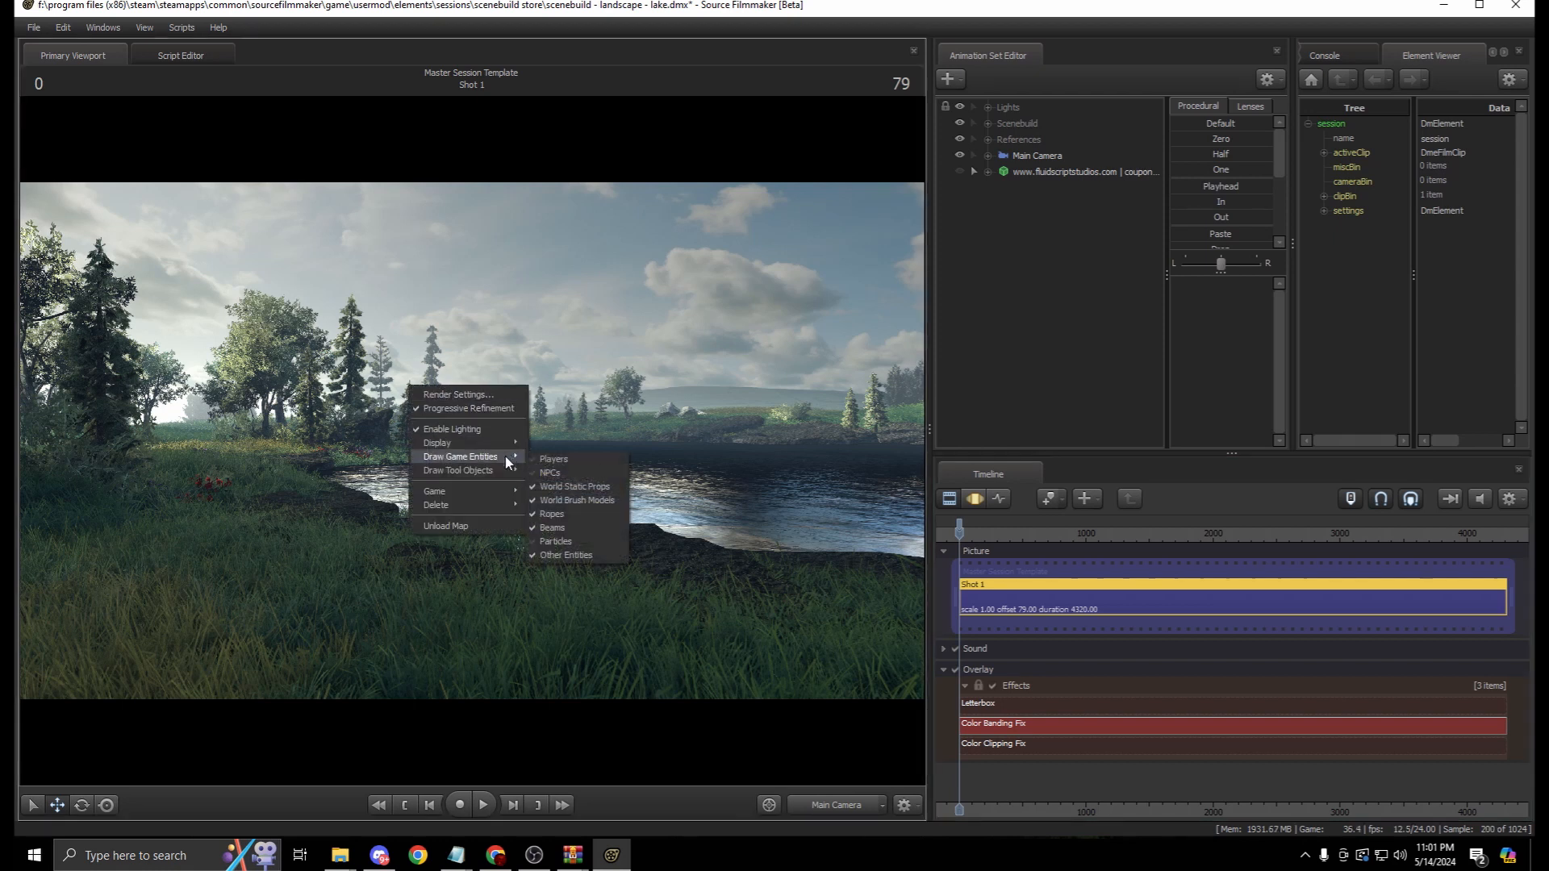
right_click(376, 346)
right_click(376, 345)
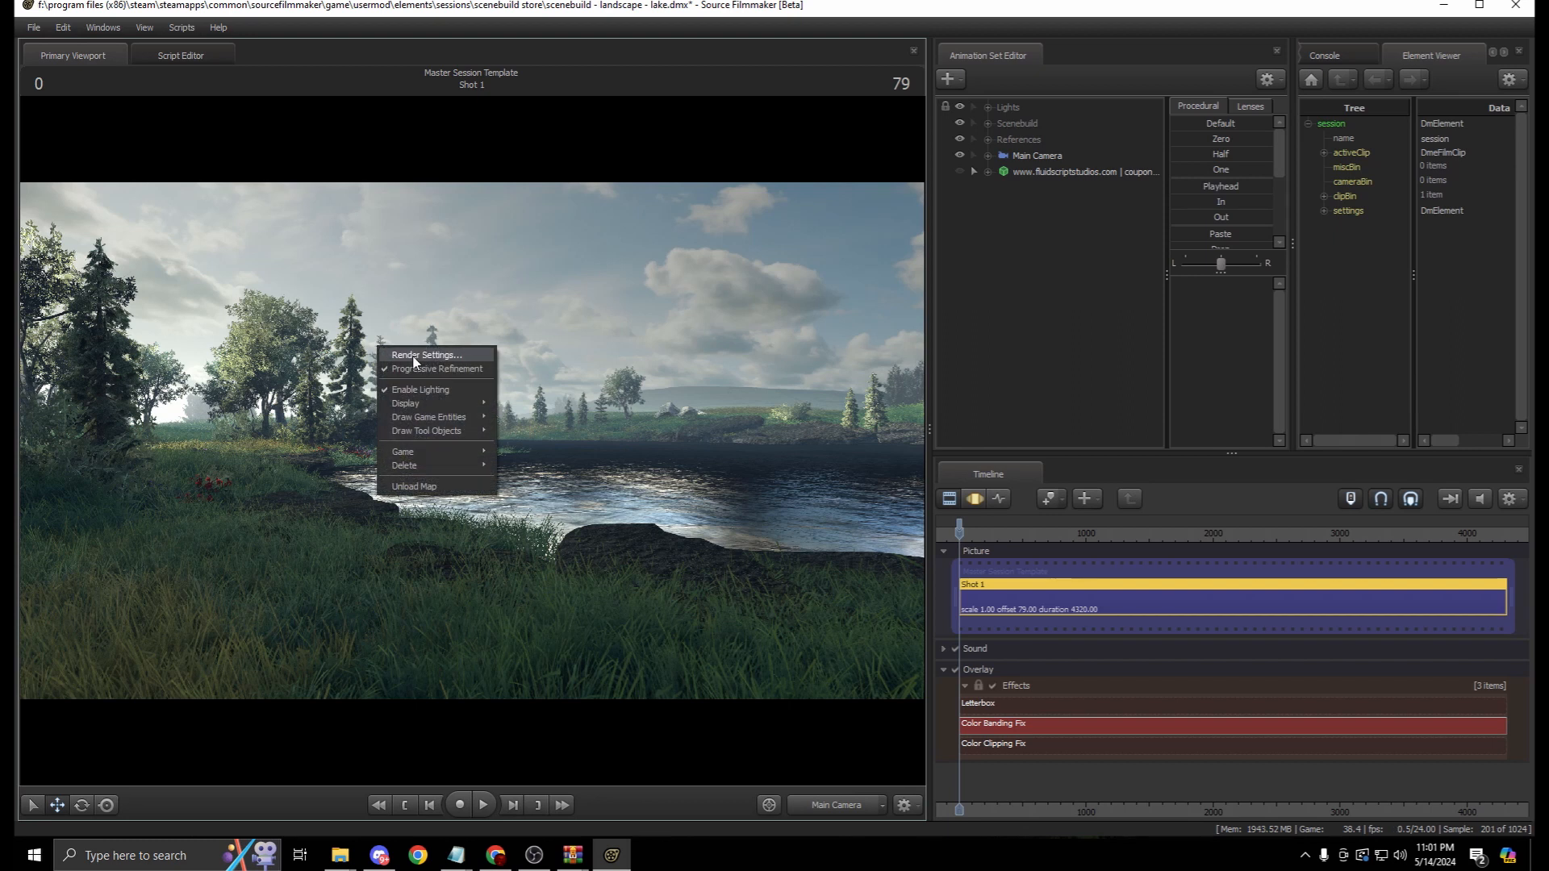
mouse_move(465, 416)
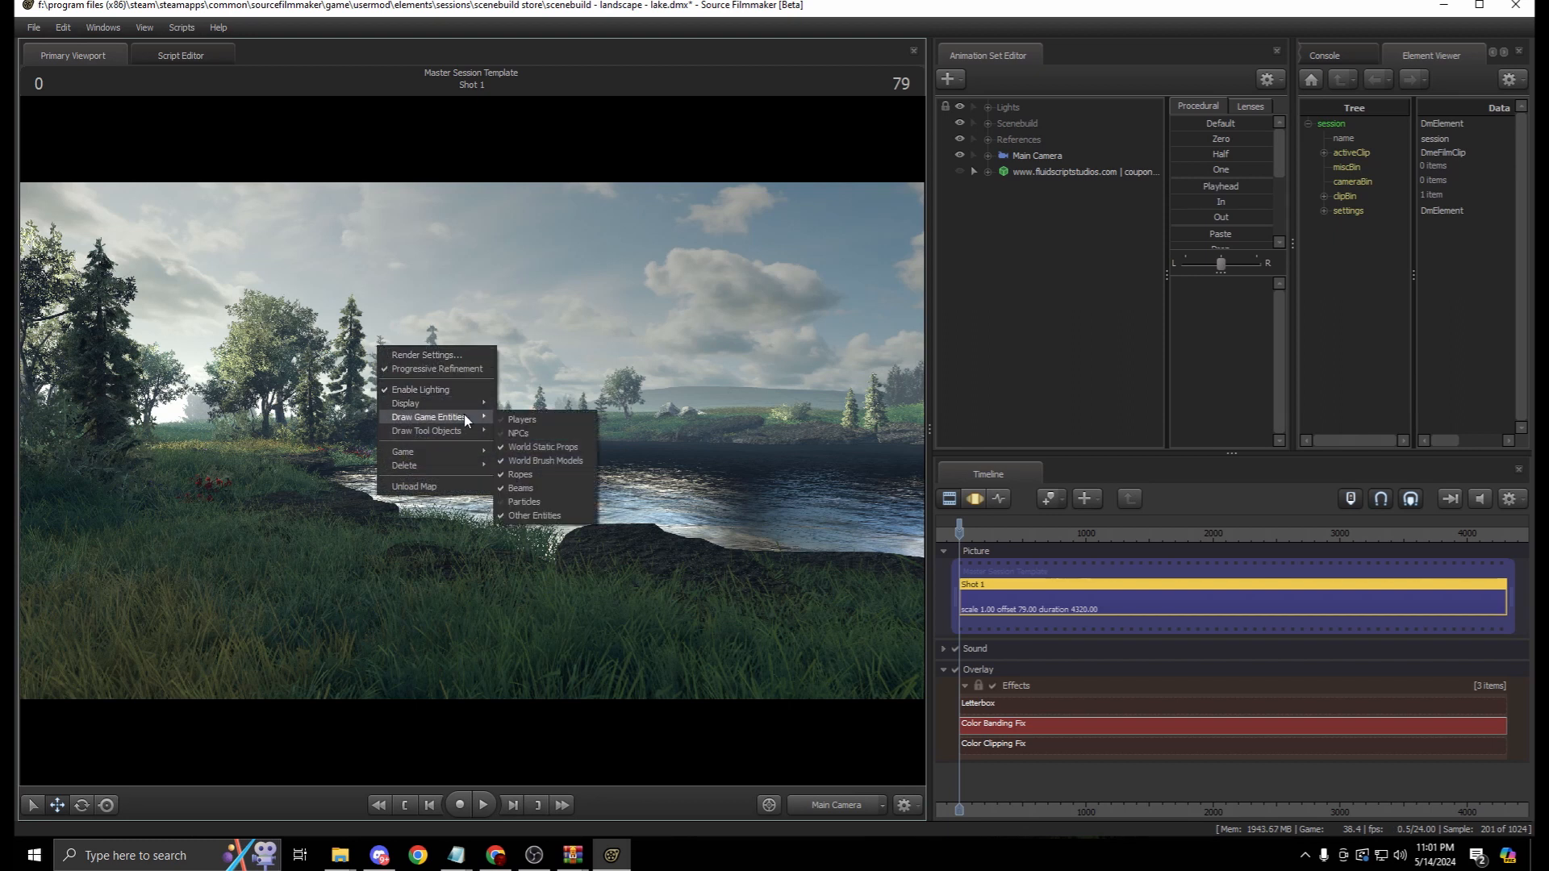
click(550, 460)
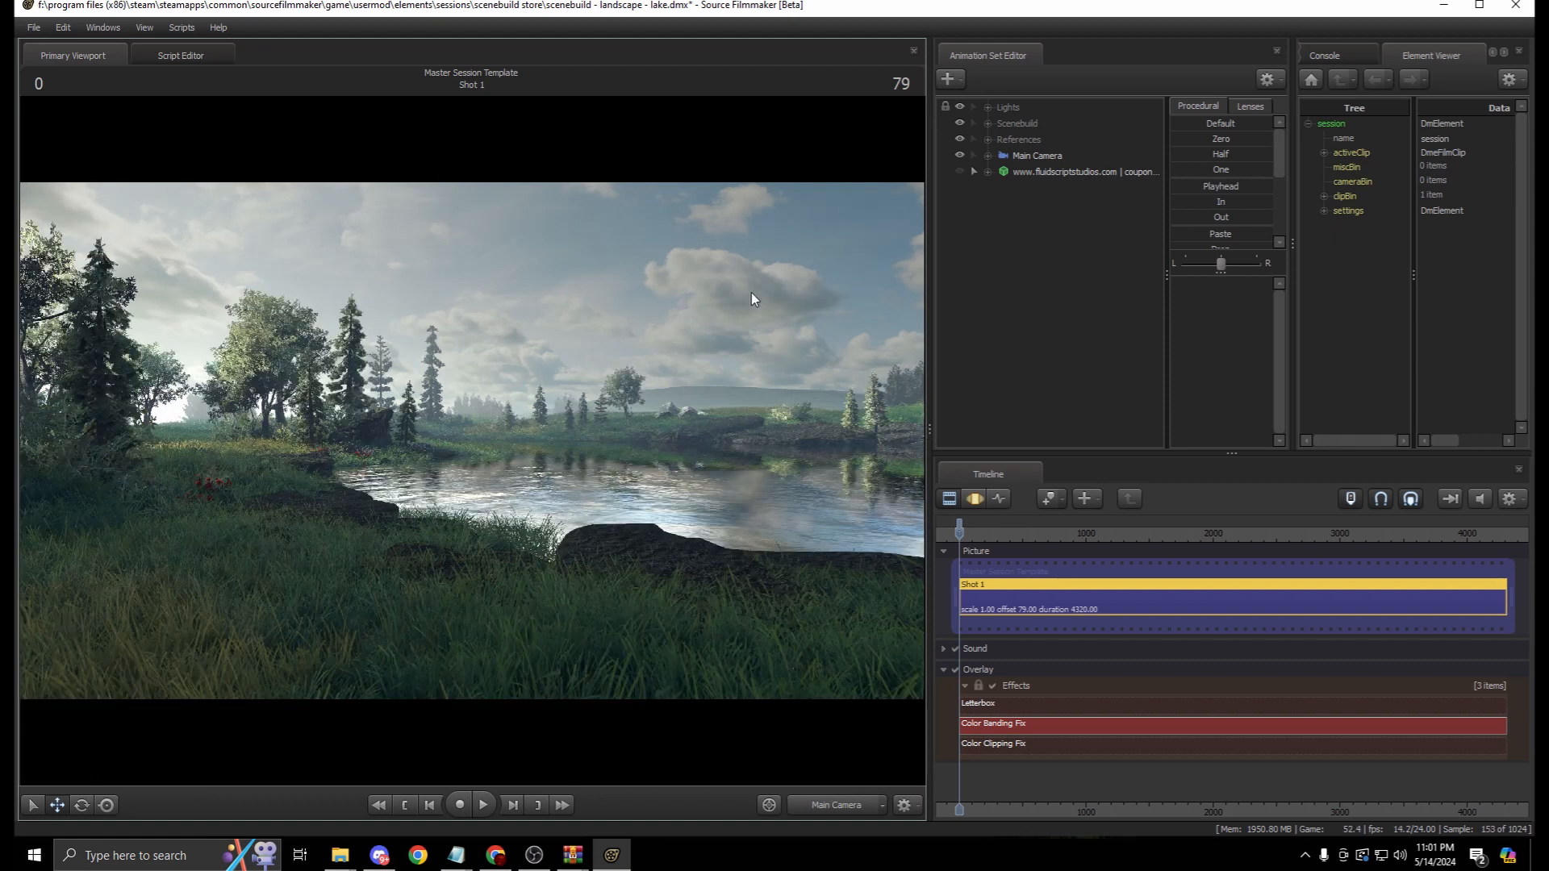
Toggle Show Hidden Controls for the animation sets and switch it back
right_click(1028, 228)
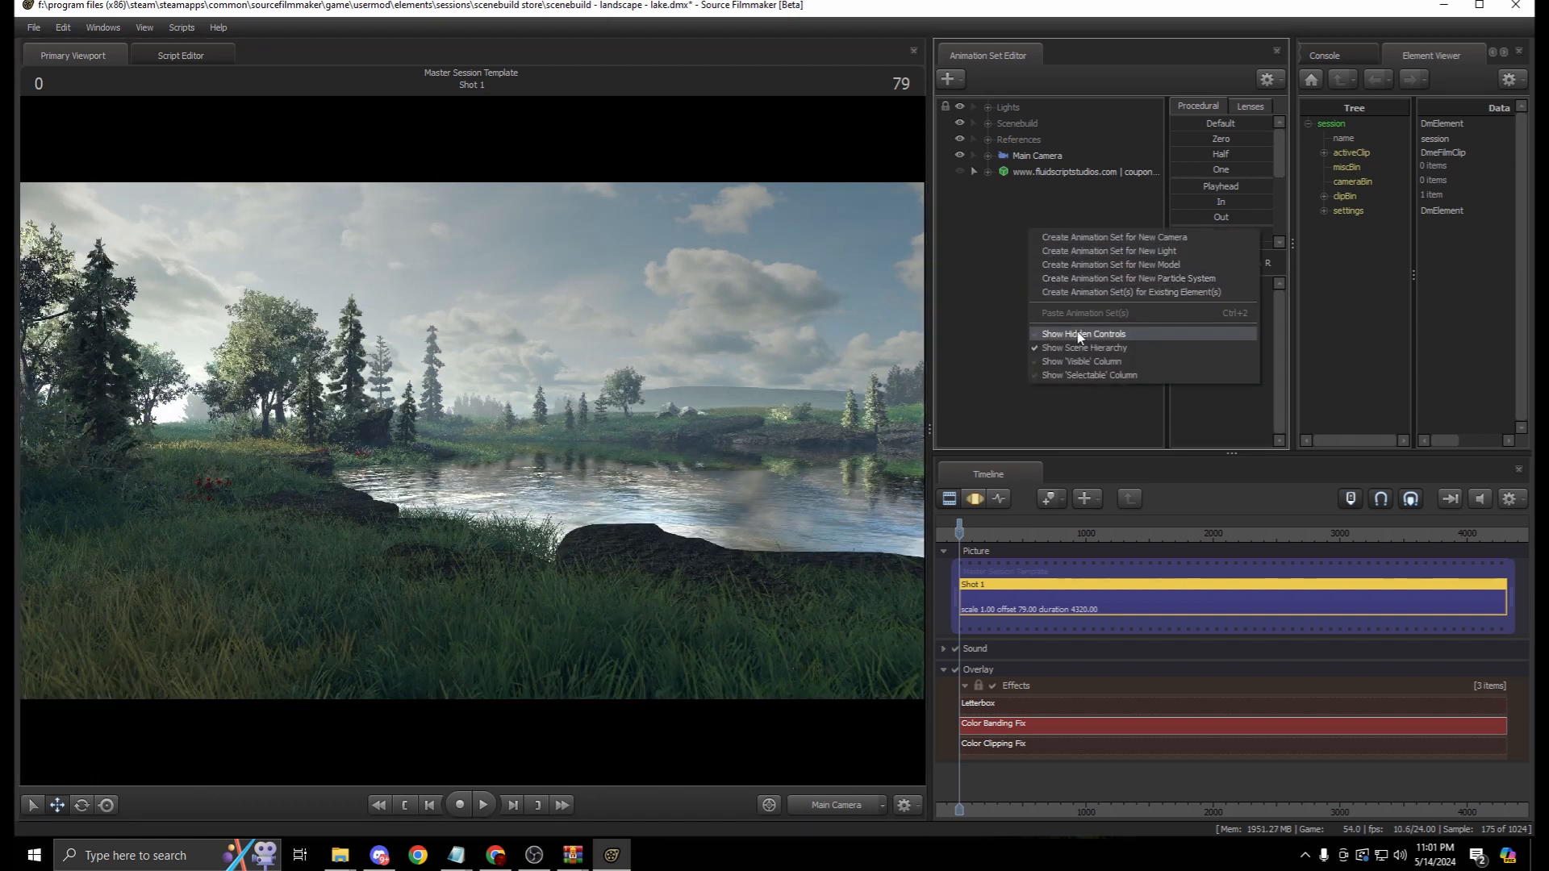
click(1078, 331)
right_click(1035, 234)
click(1096, 337)
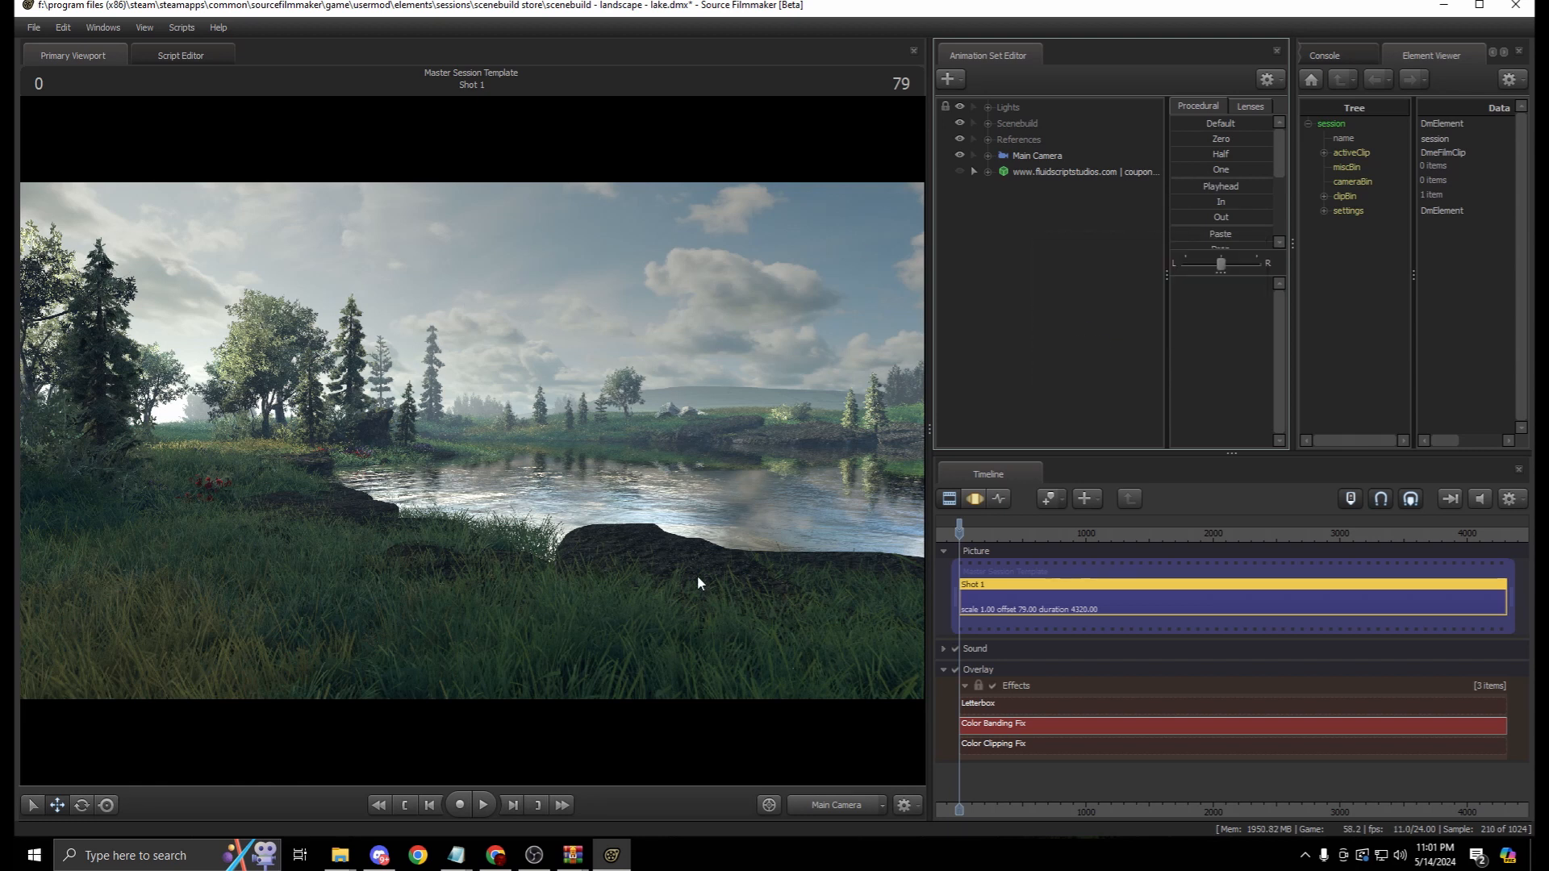
Expand the References group, widen the Animation Set Editor and unhide the Reference Sphere
double_click(1075, 144)
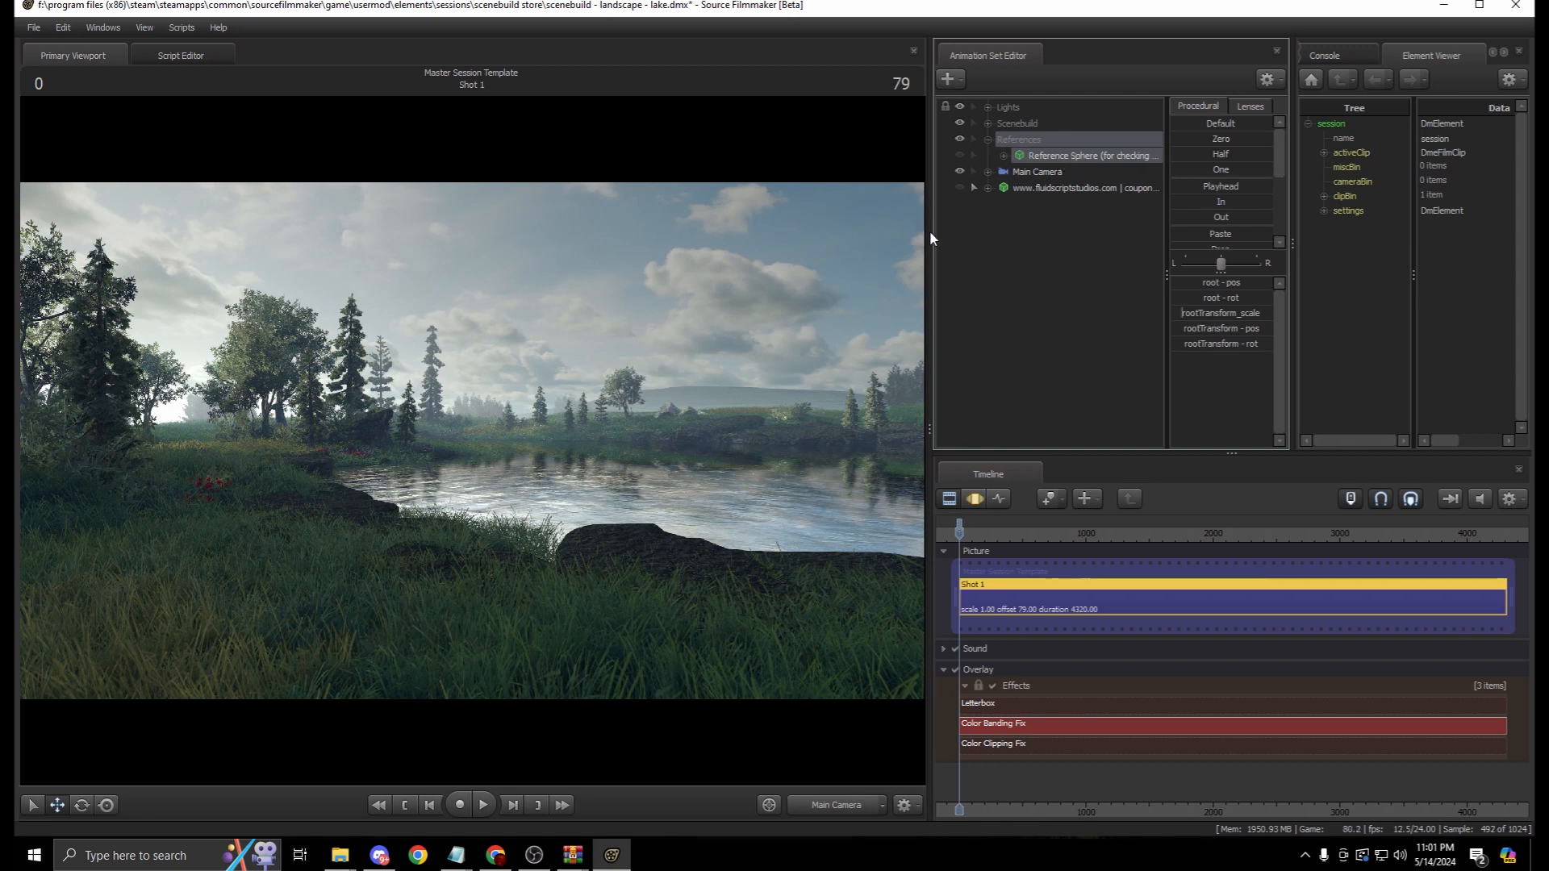
drag(928, 234, 818, 201)
right_click(993, 157)
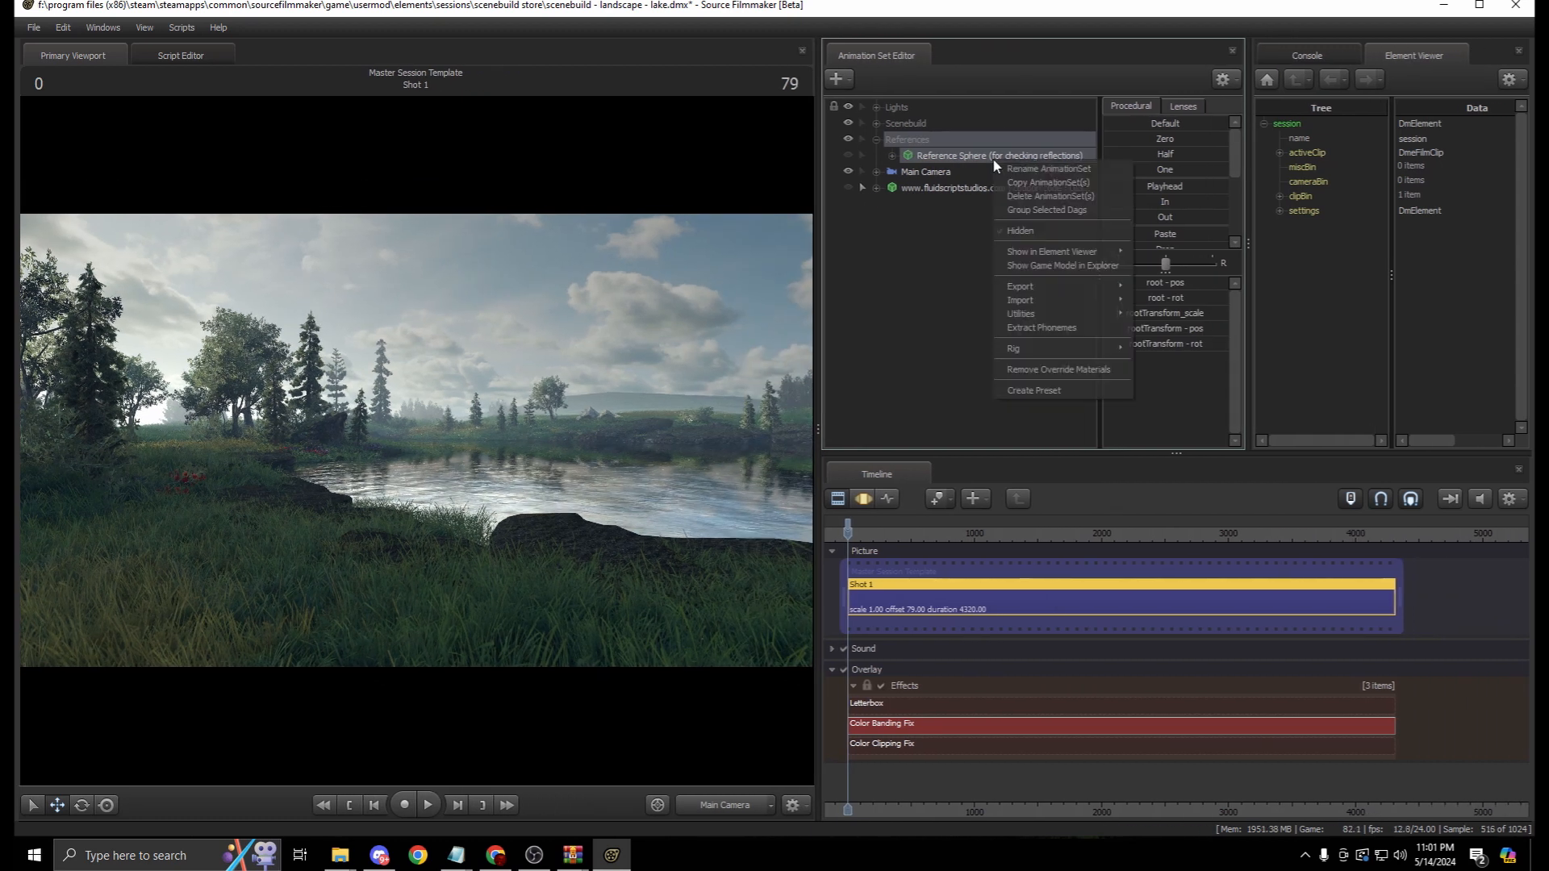
click(848, 155)
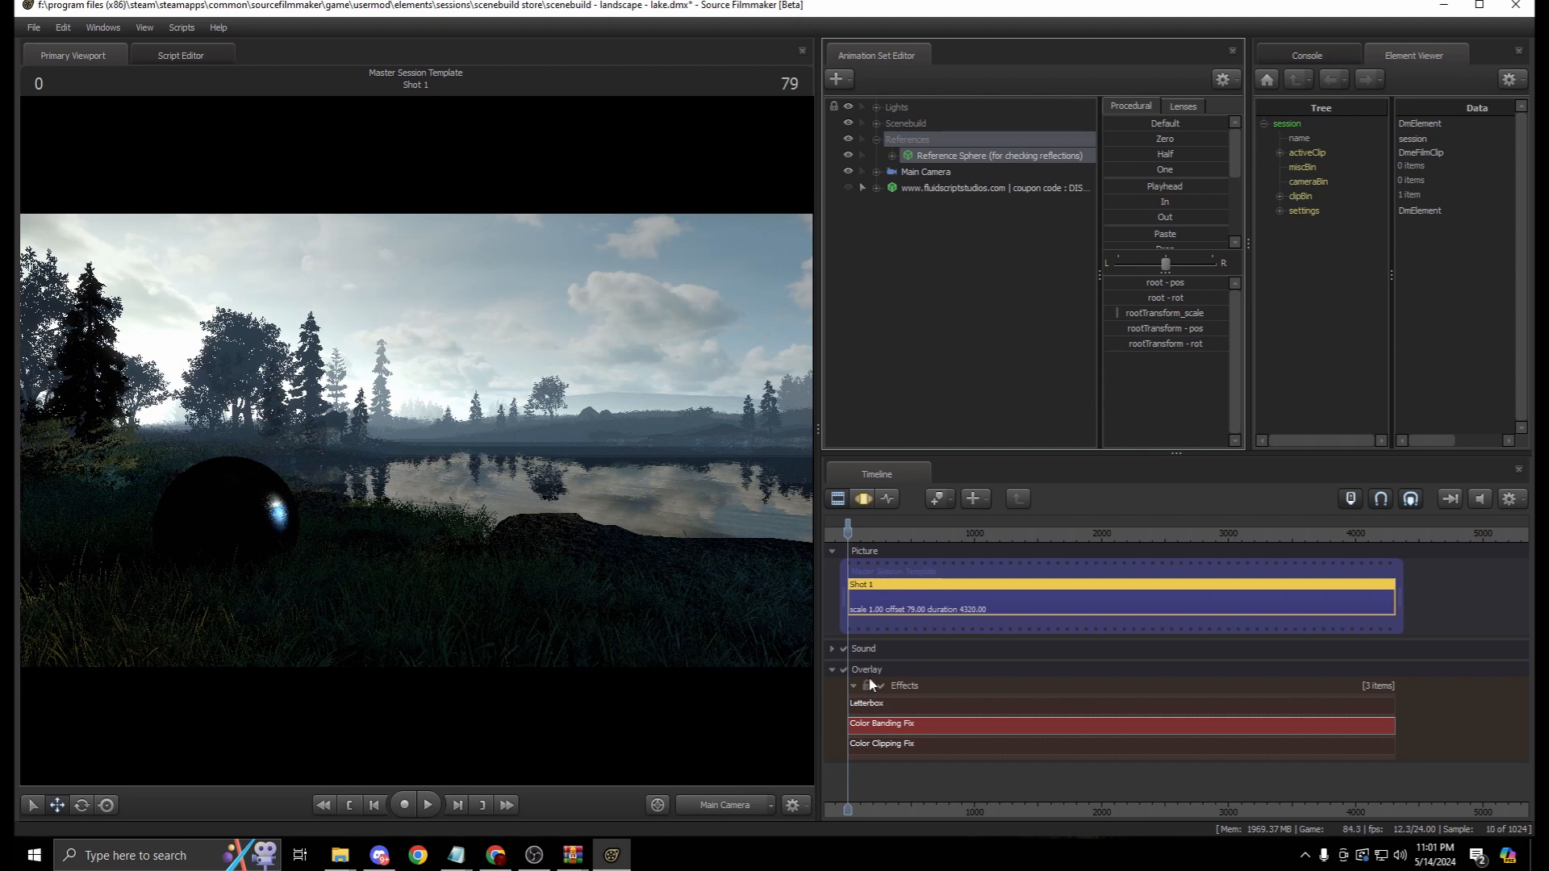
Look through the Main Camera in the Motion Editor and move it to frame the reference sphere in the grass
drag(926, 172, 707, 324)
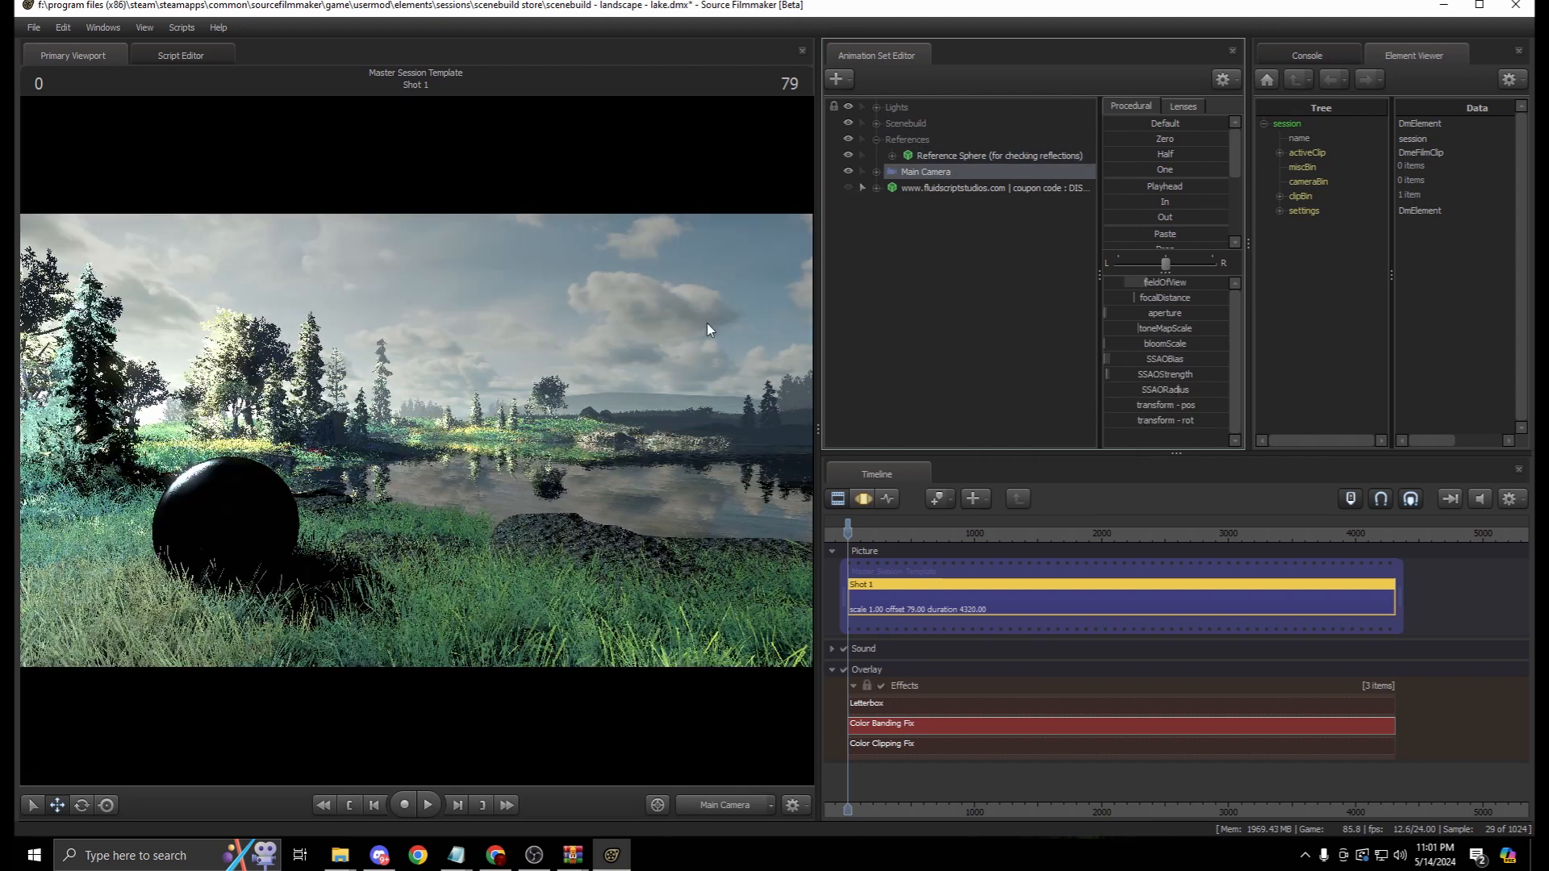
click(707, 324)
click(766, 437)
click(865, 501)
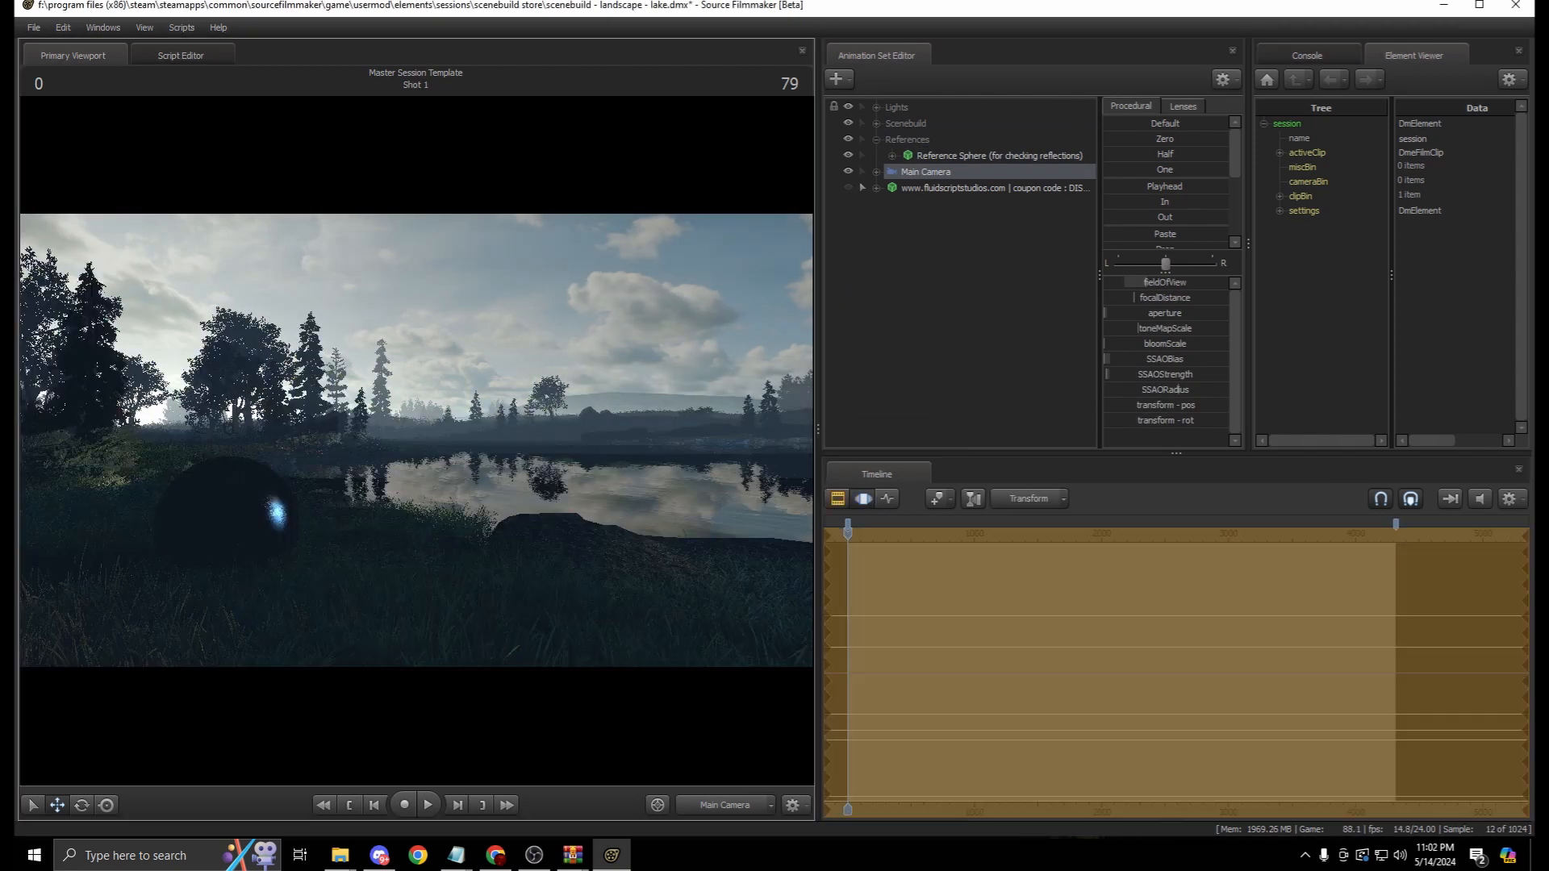
key(d)
drag(415, 439, 242, 439)
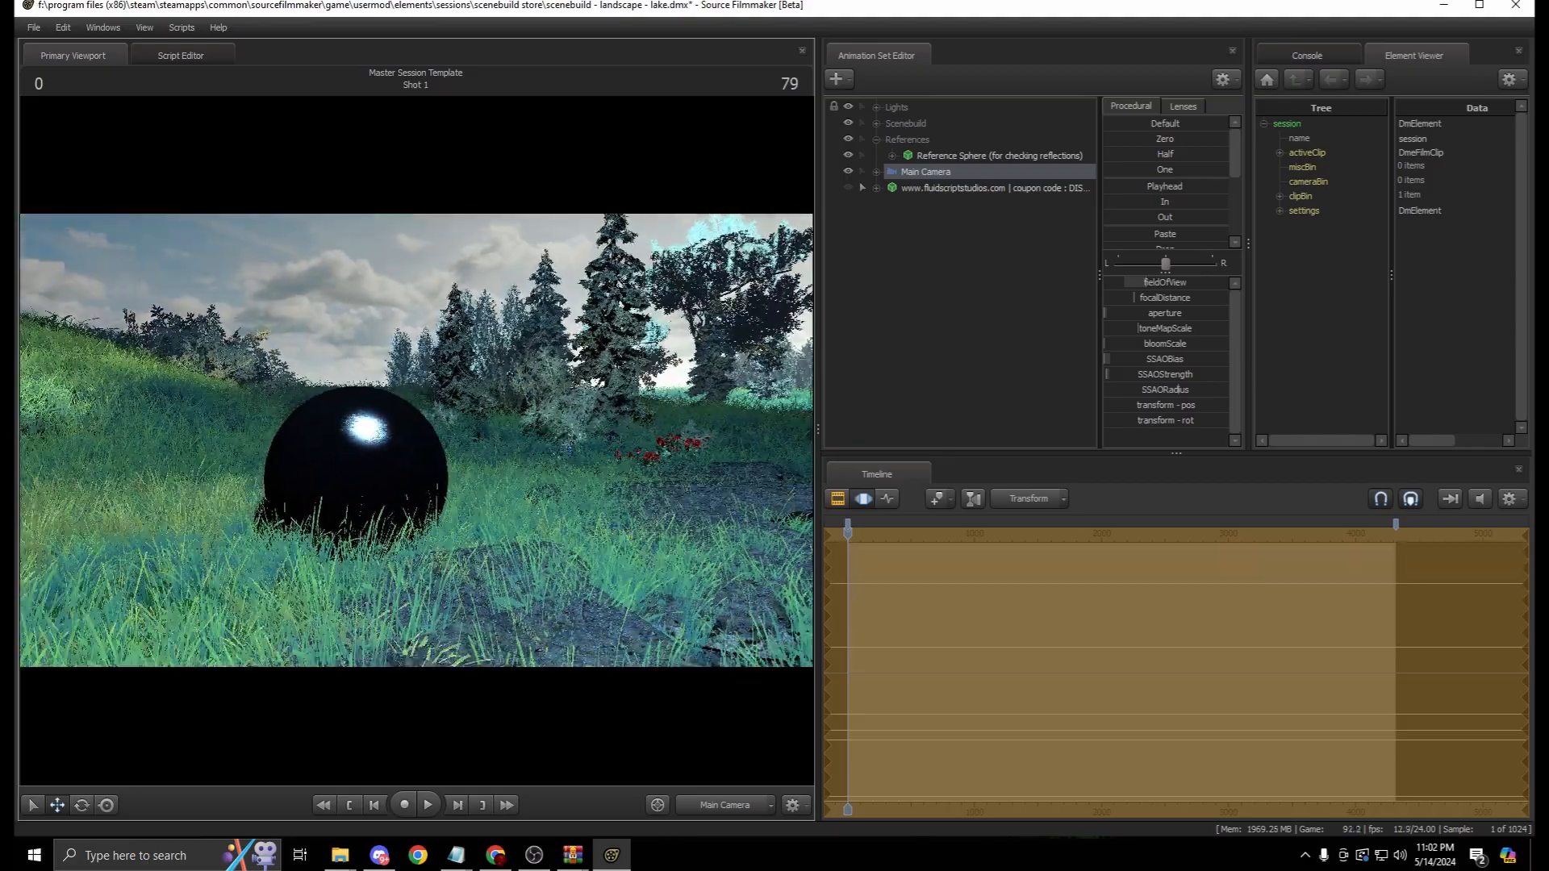